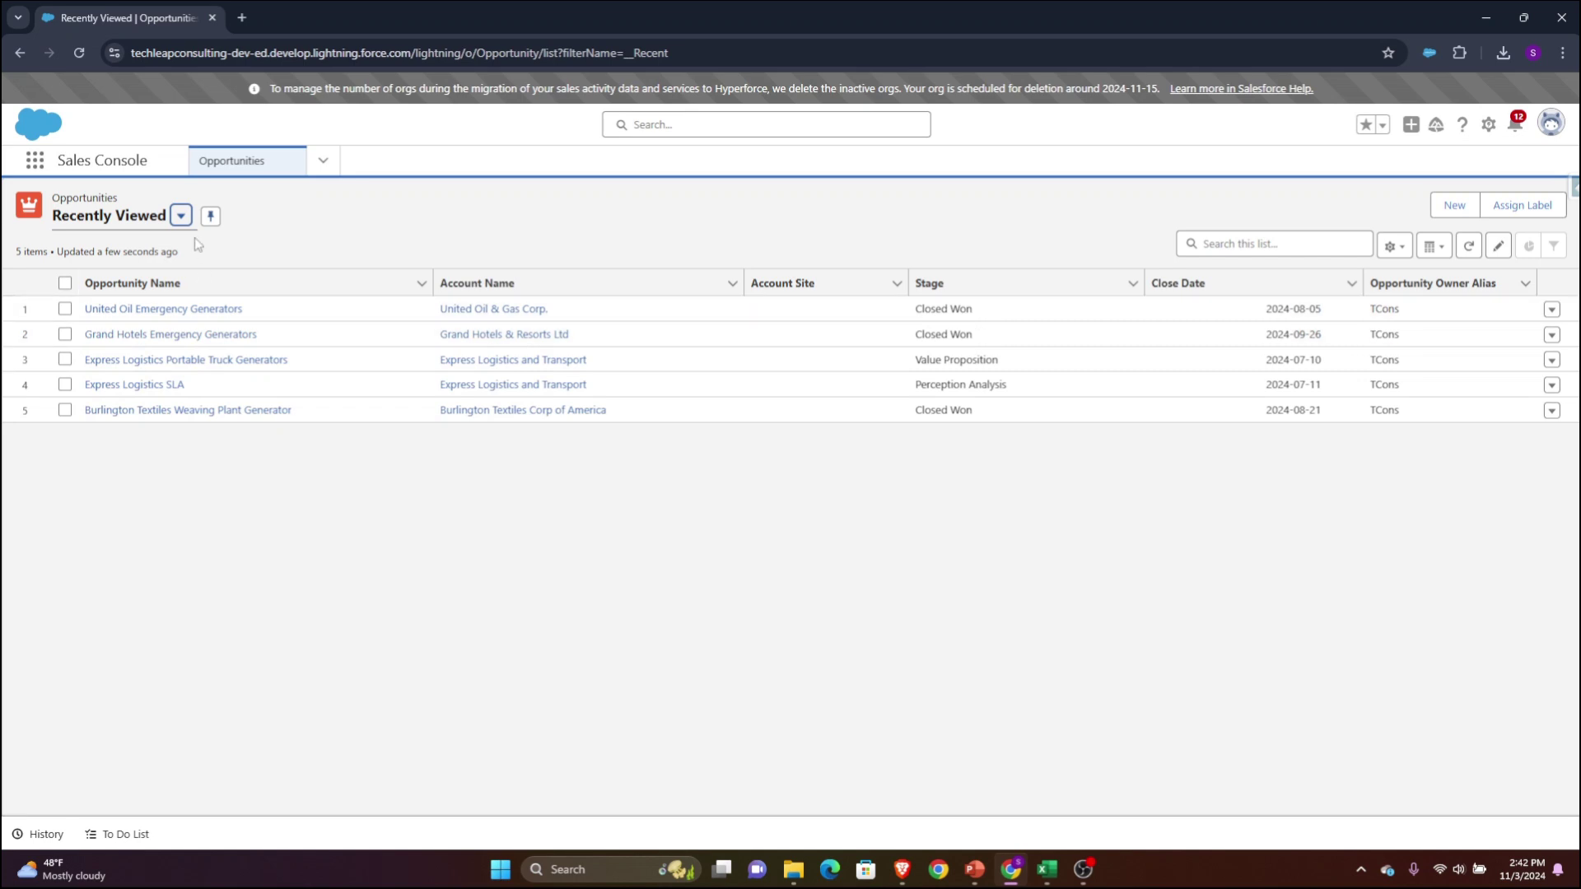
Switch the Opportunities list to the All Opportunities view and browse its records.
click(182, 215)
click(135, 319)
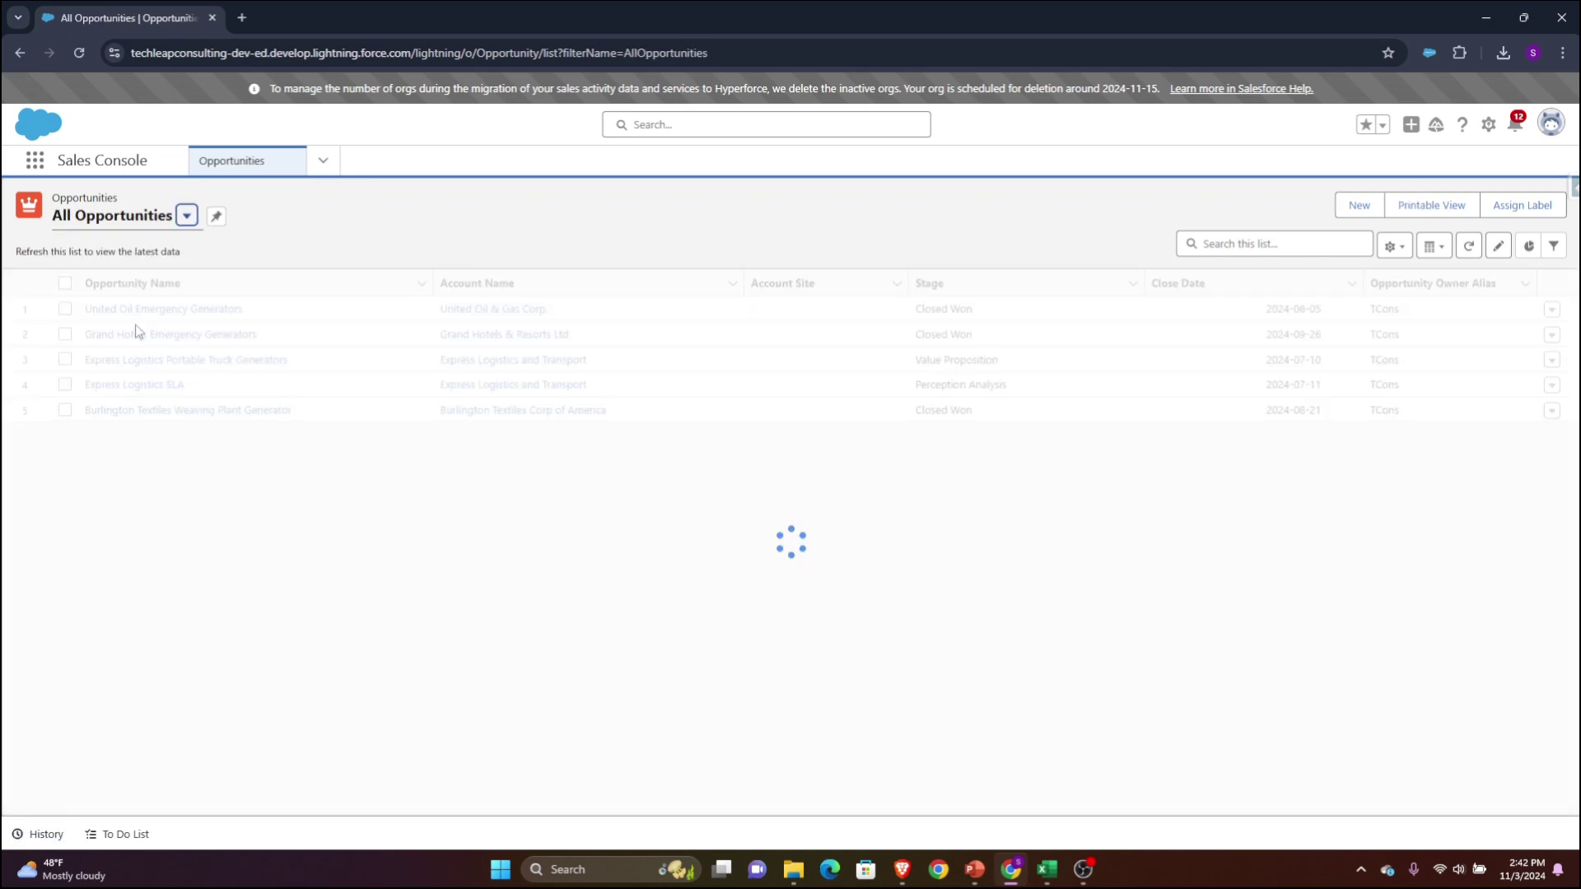
scroll(290, 575, down, 2)
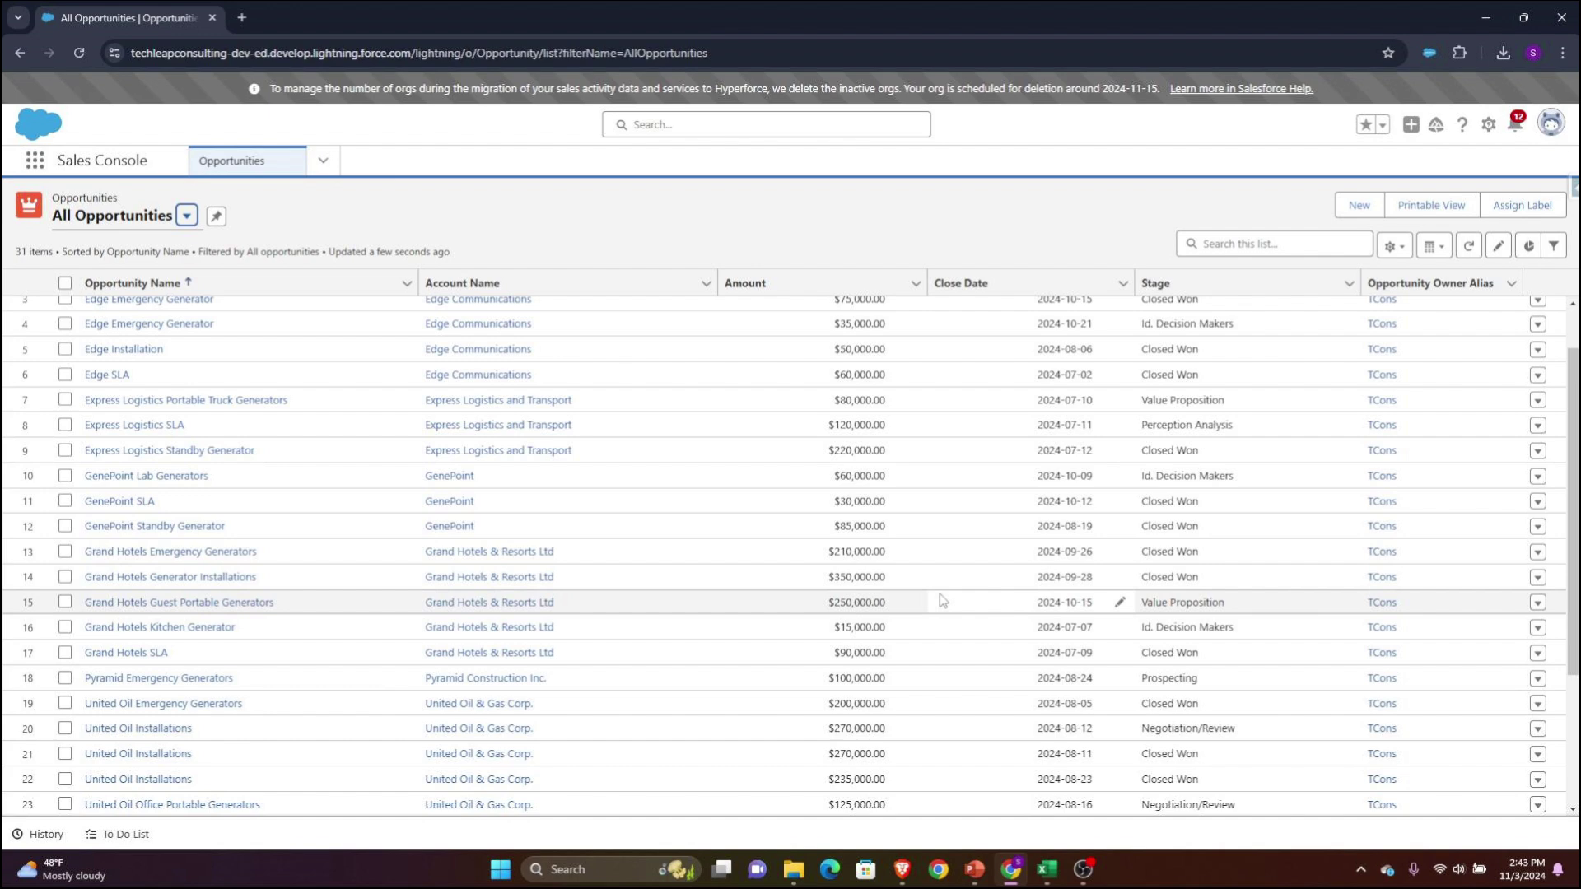
Open the products of the Express Logistics Portable Truck Generators opportunity and try choosing the Summer2025 price book for it.
click(125, 402)
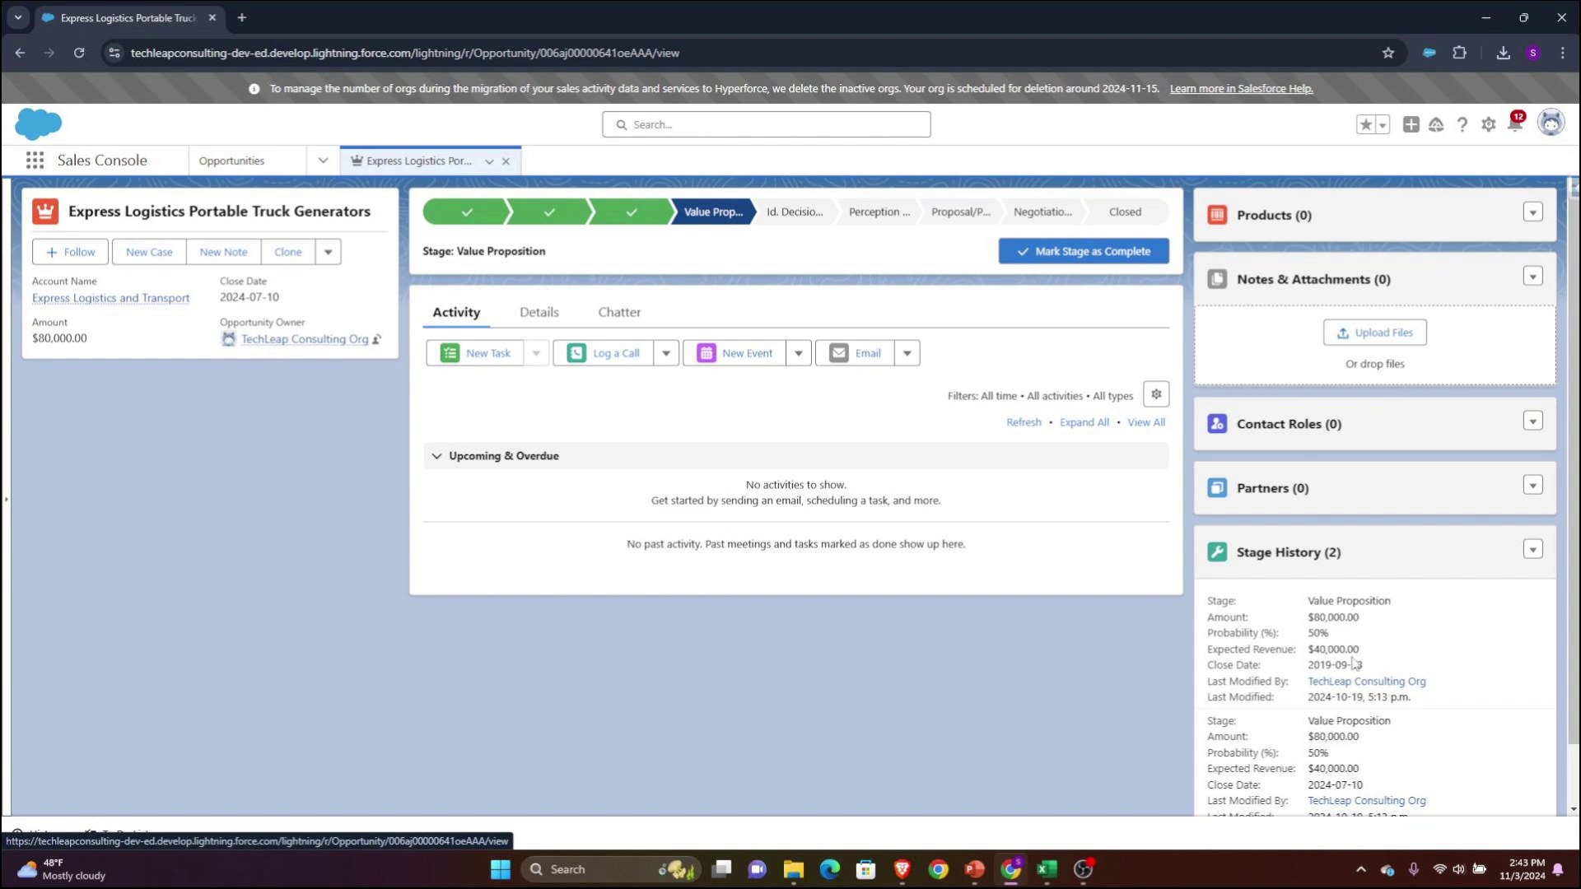
click(1263, 215)
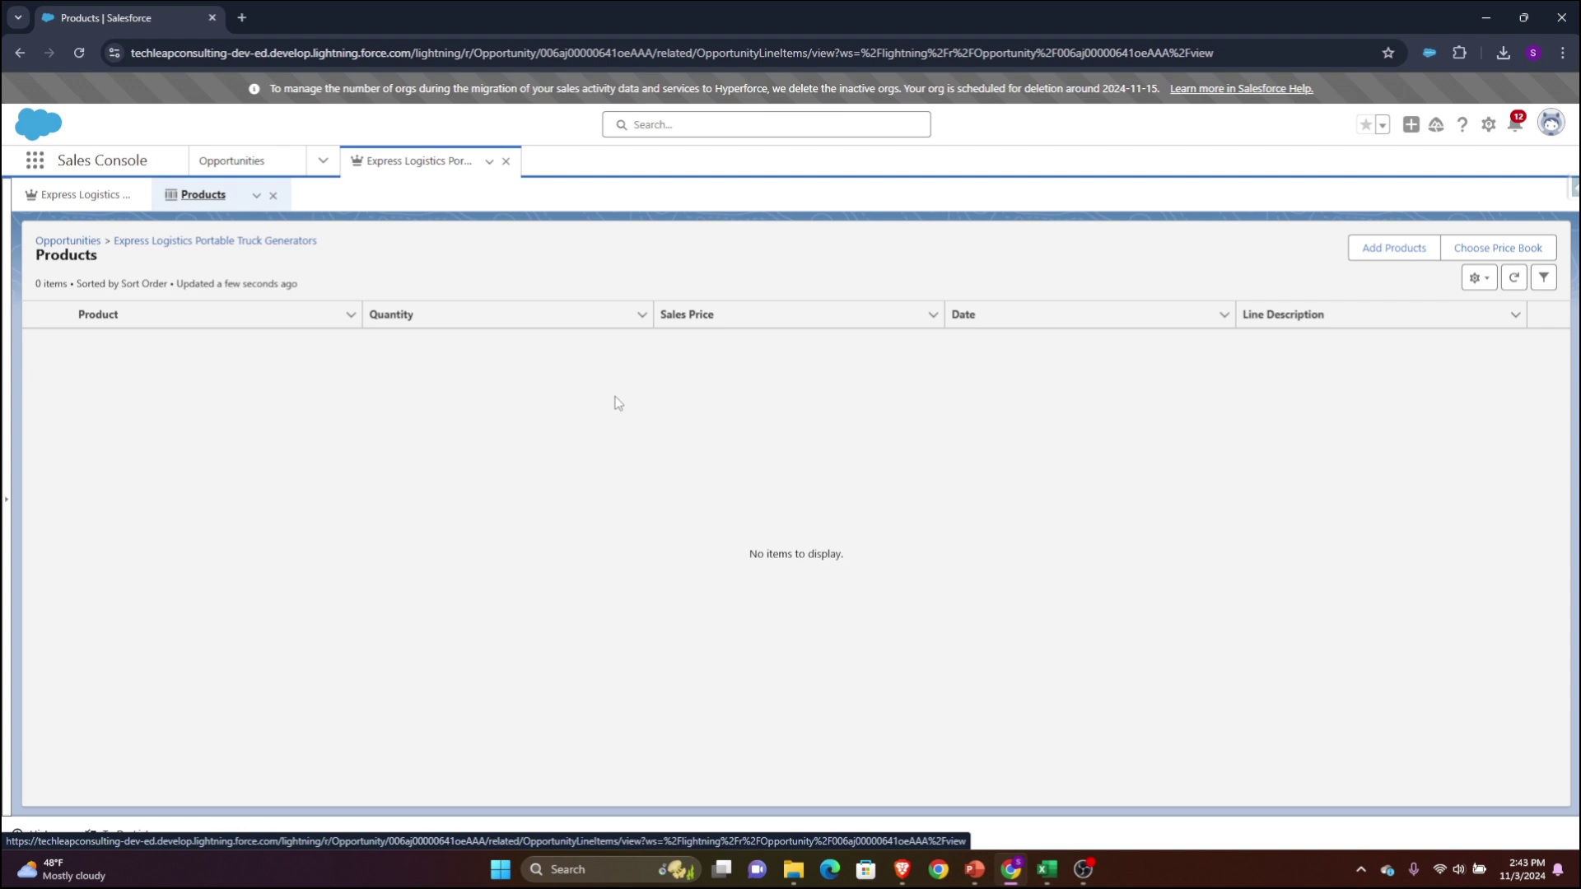
click(1391, 253)
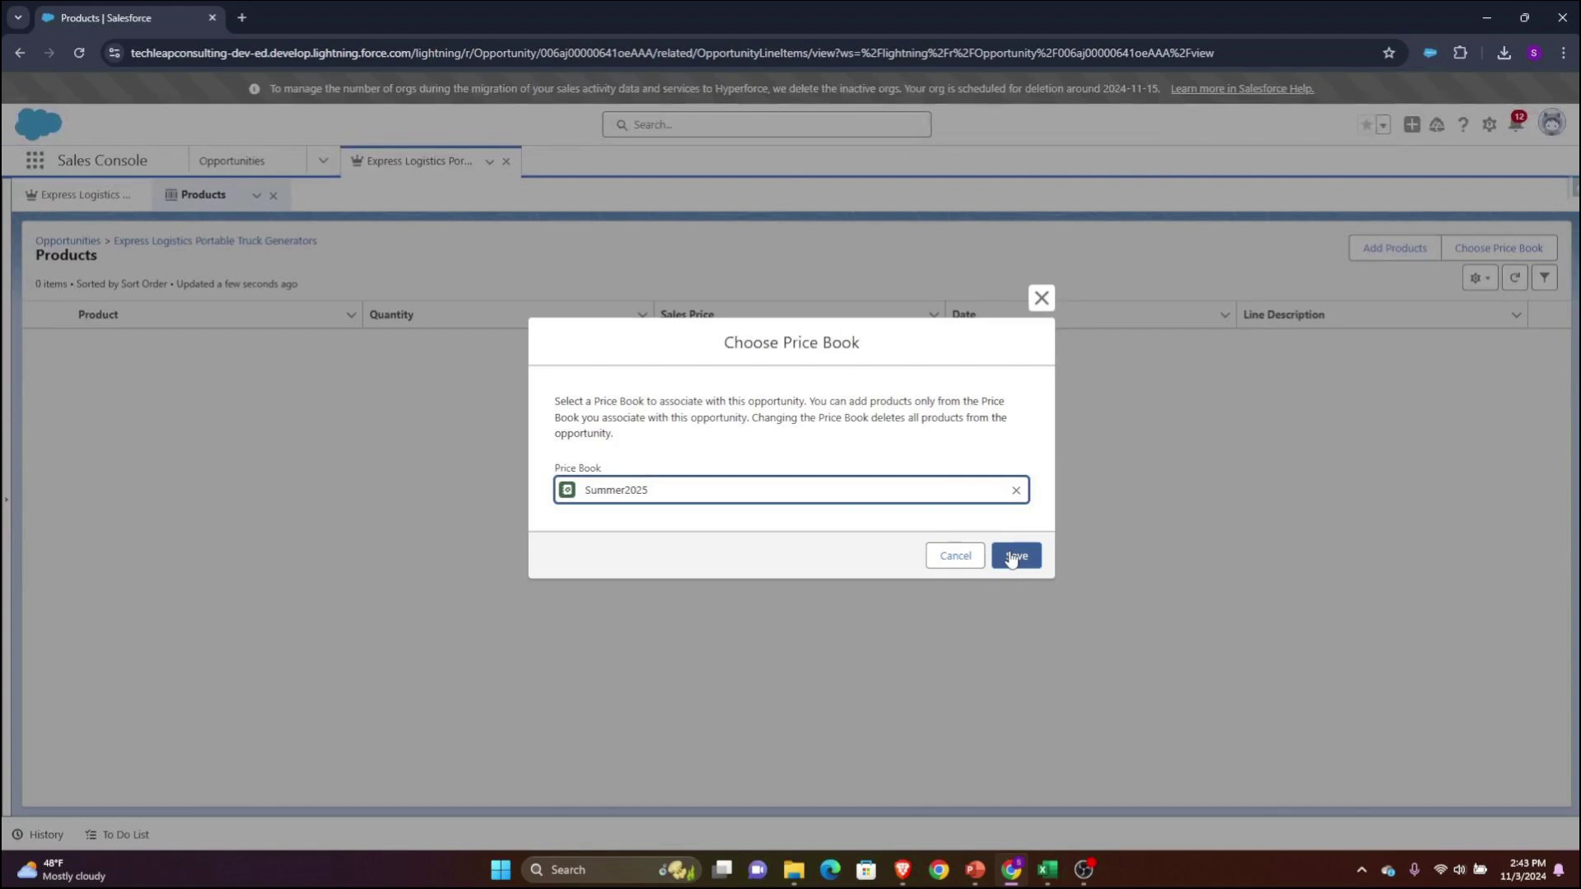
click(951, 556)
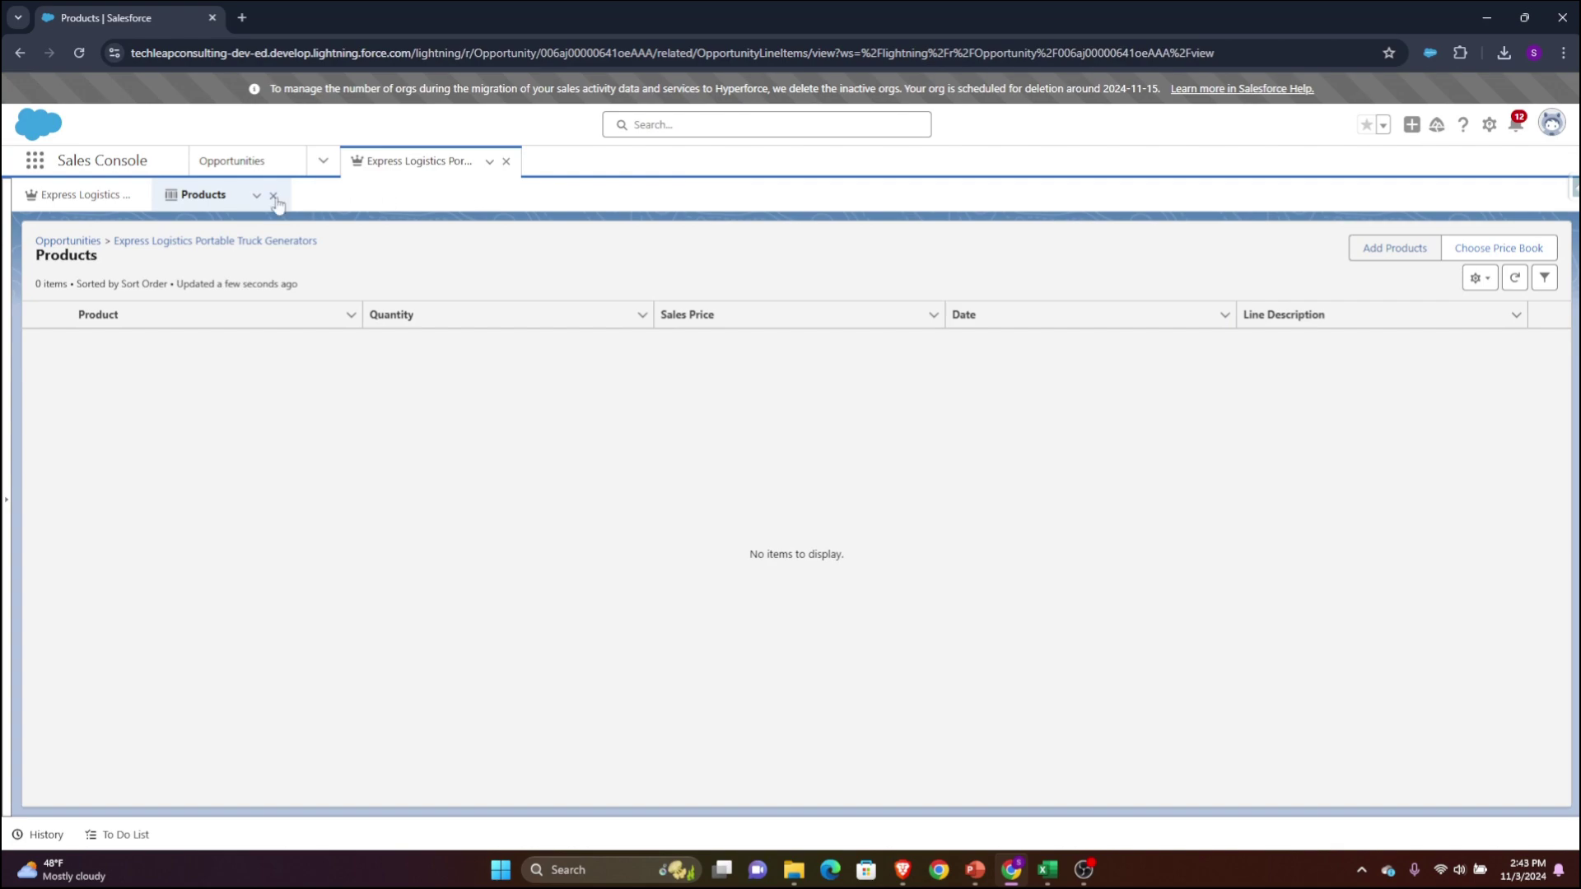
Switch to the travel_opportunities workbook in Excel and review the column headers from AccountId through ExpectedRevenue.
key(alt+Tab)
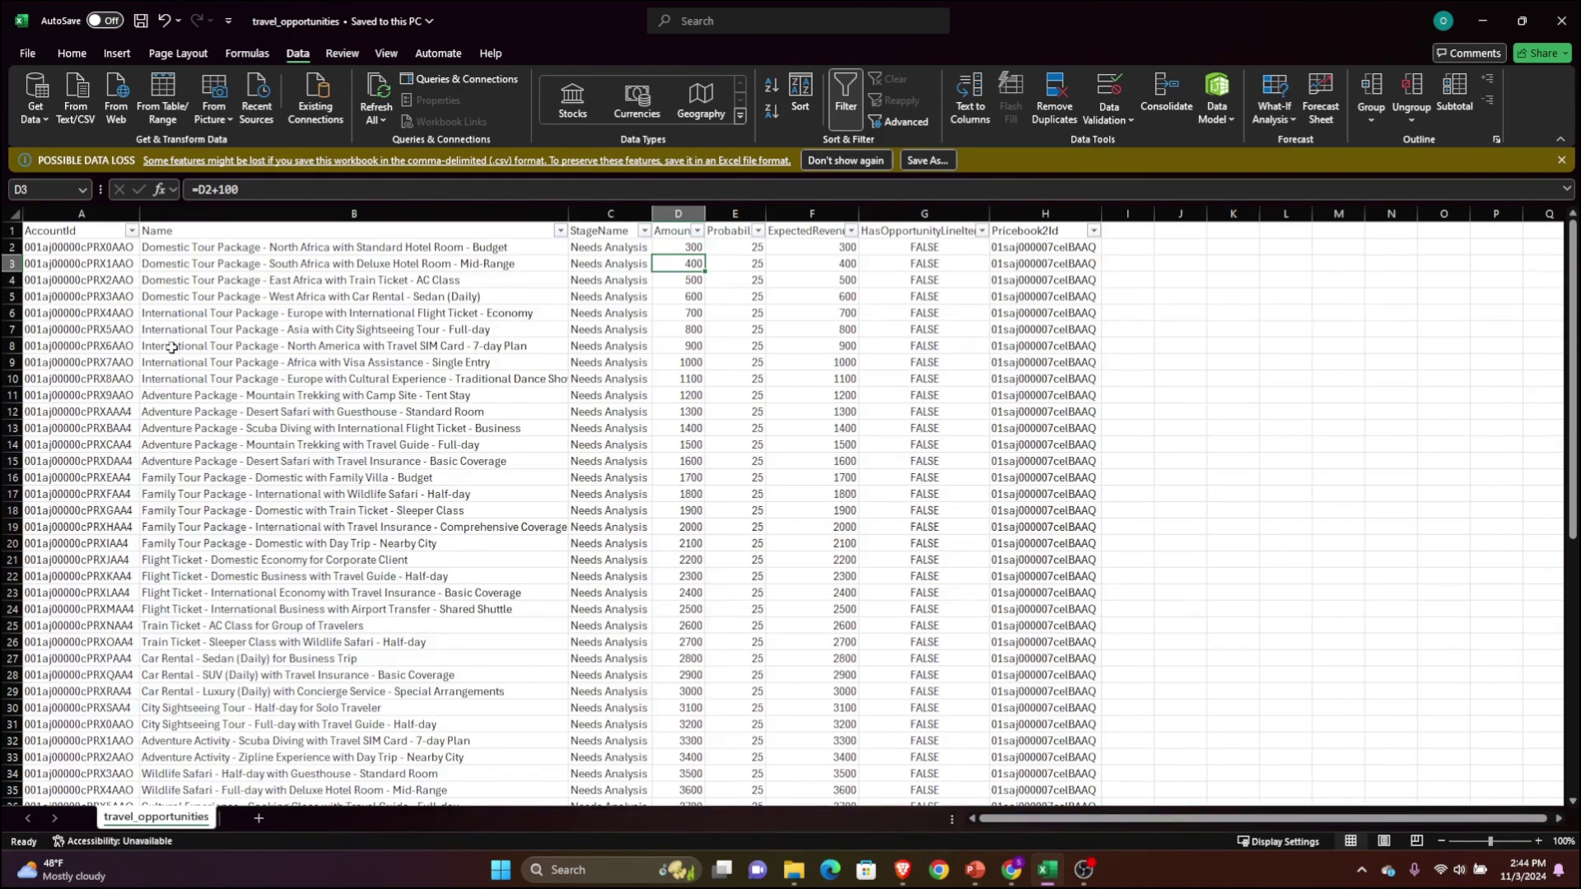
click(76, 228)
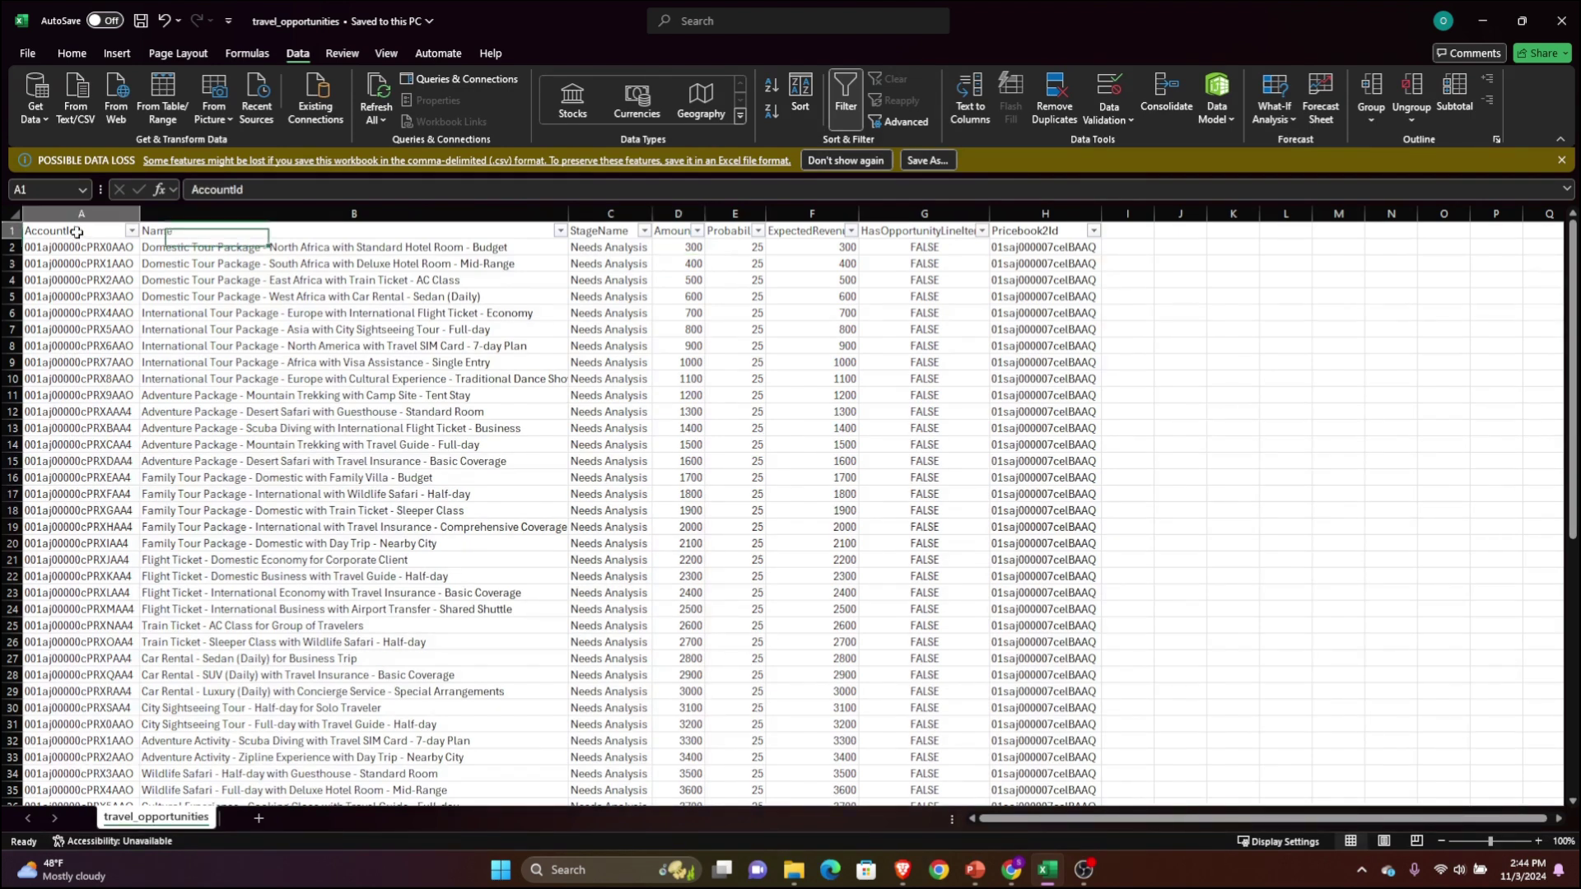
click(226, 231)
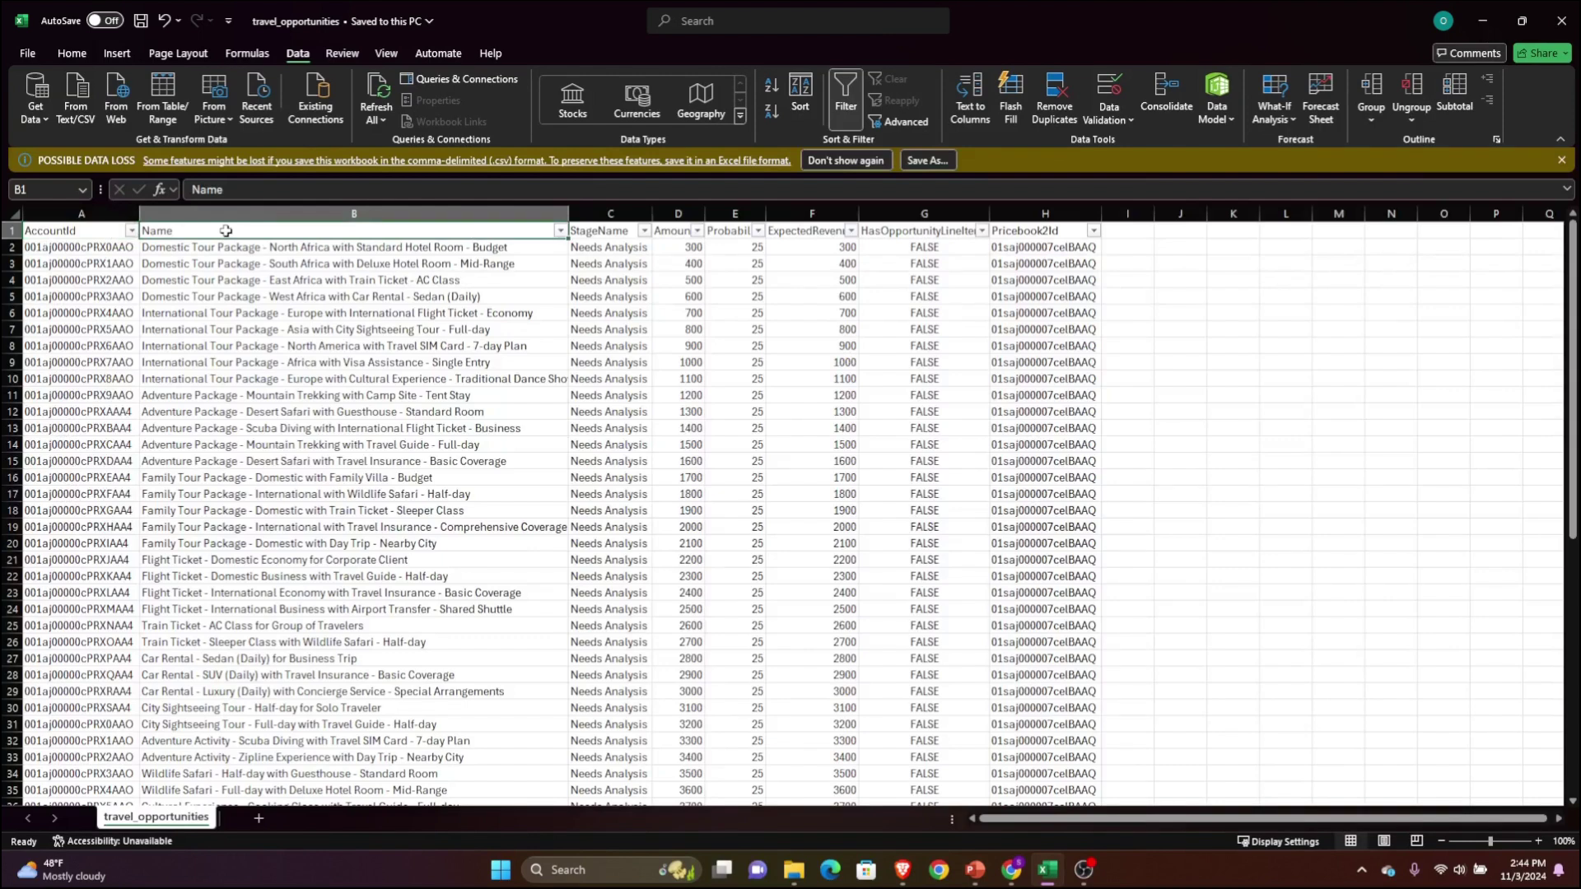
click(622, 235)
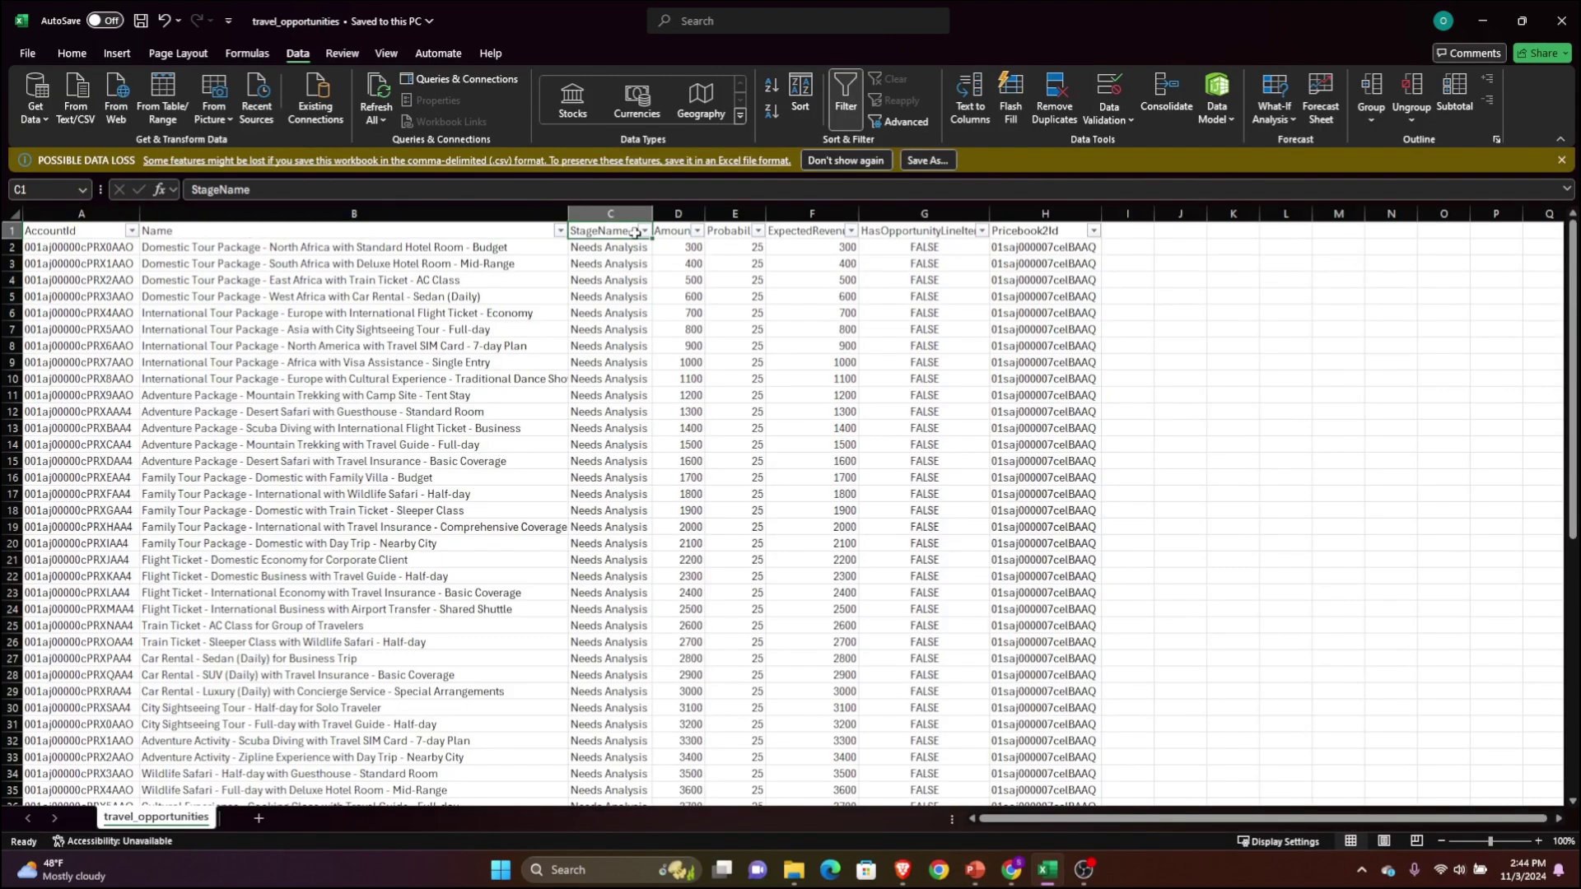
click(676, 232)
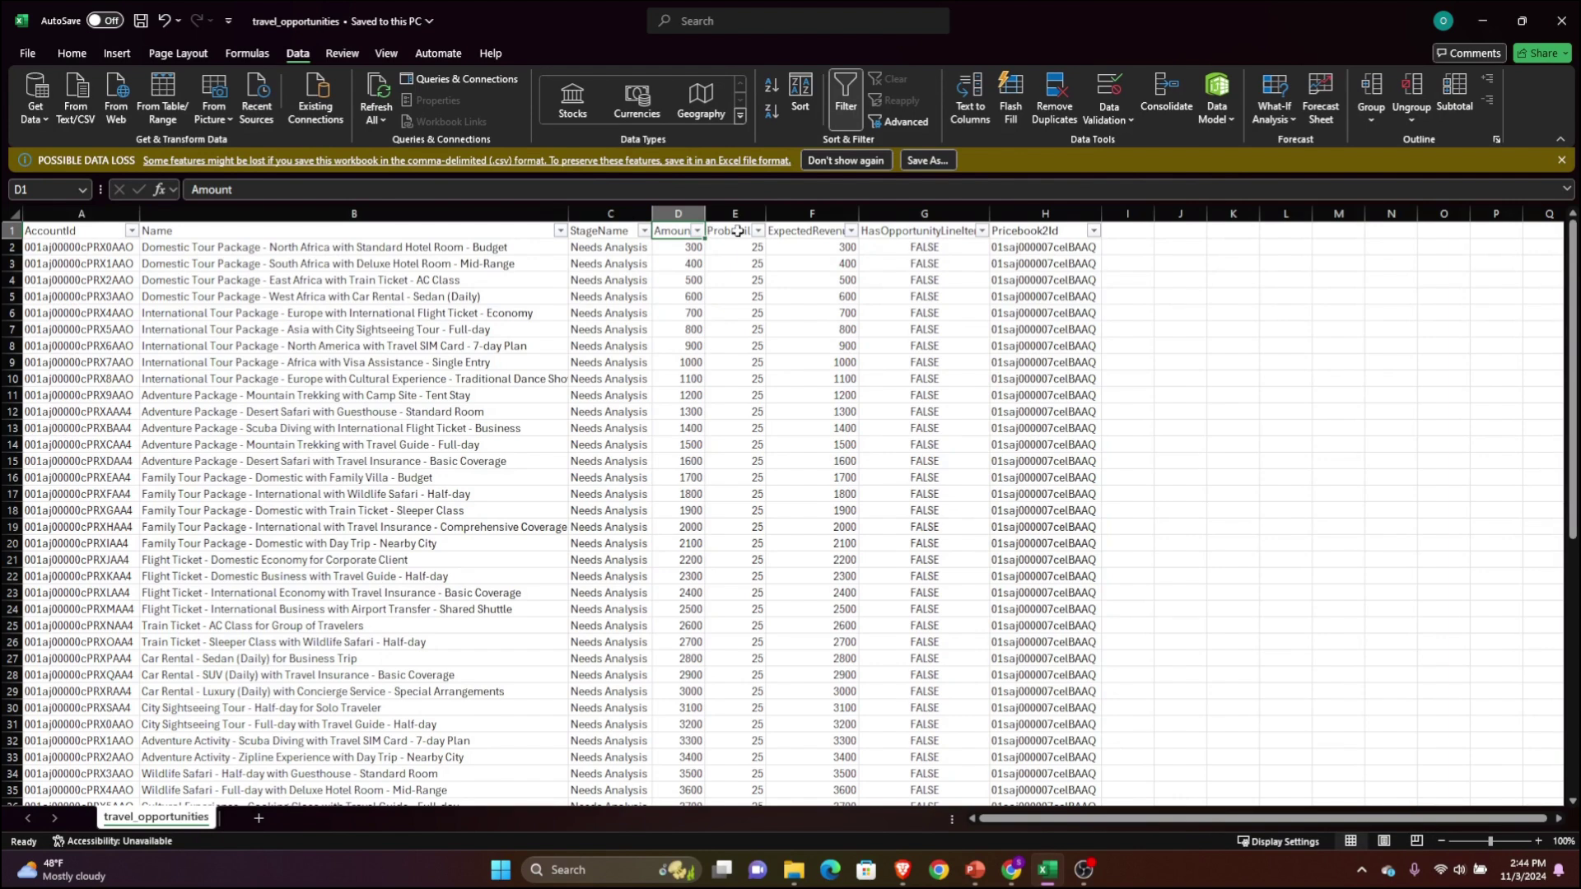
click(737, 232)
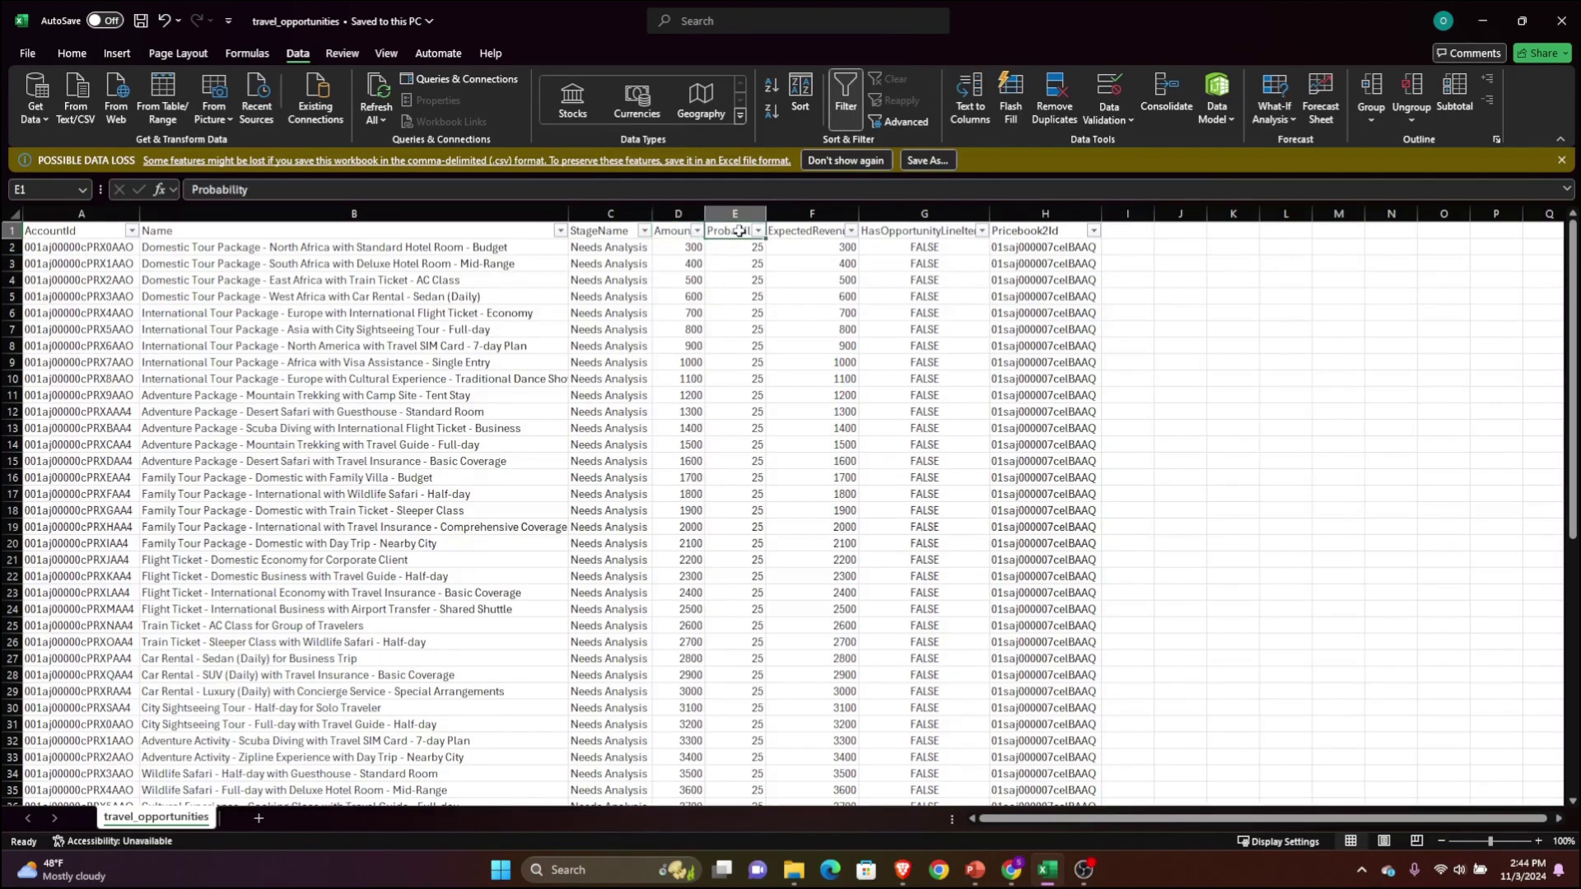
click(798, 233)
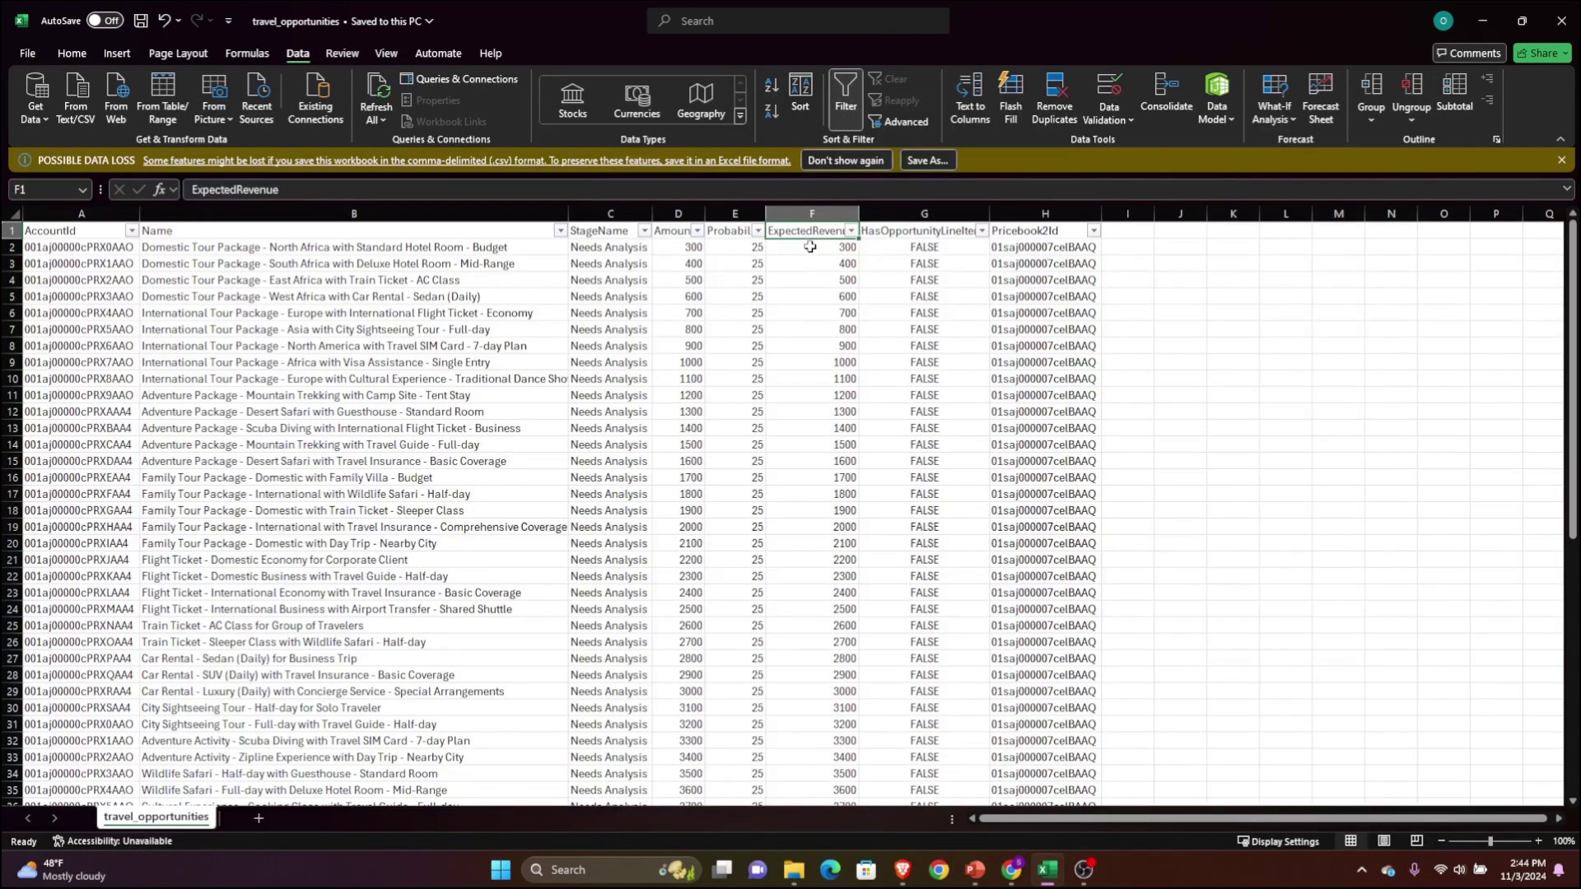
Set the first ExpectedRevenue cell, F2, to the formula =D2*0.4.
click(810, 247)
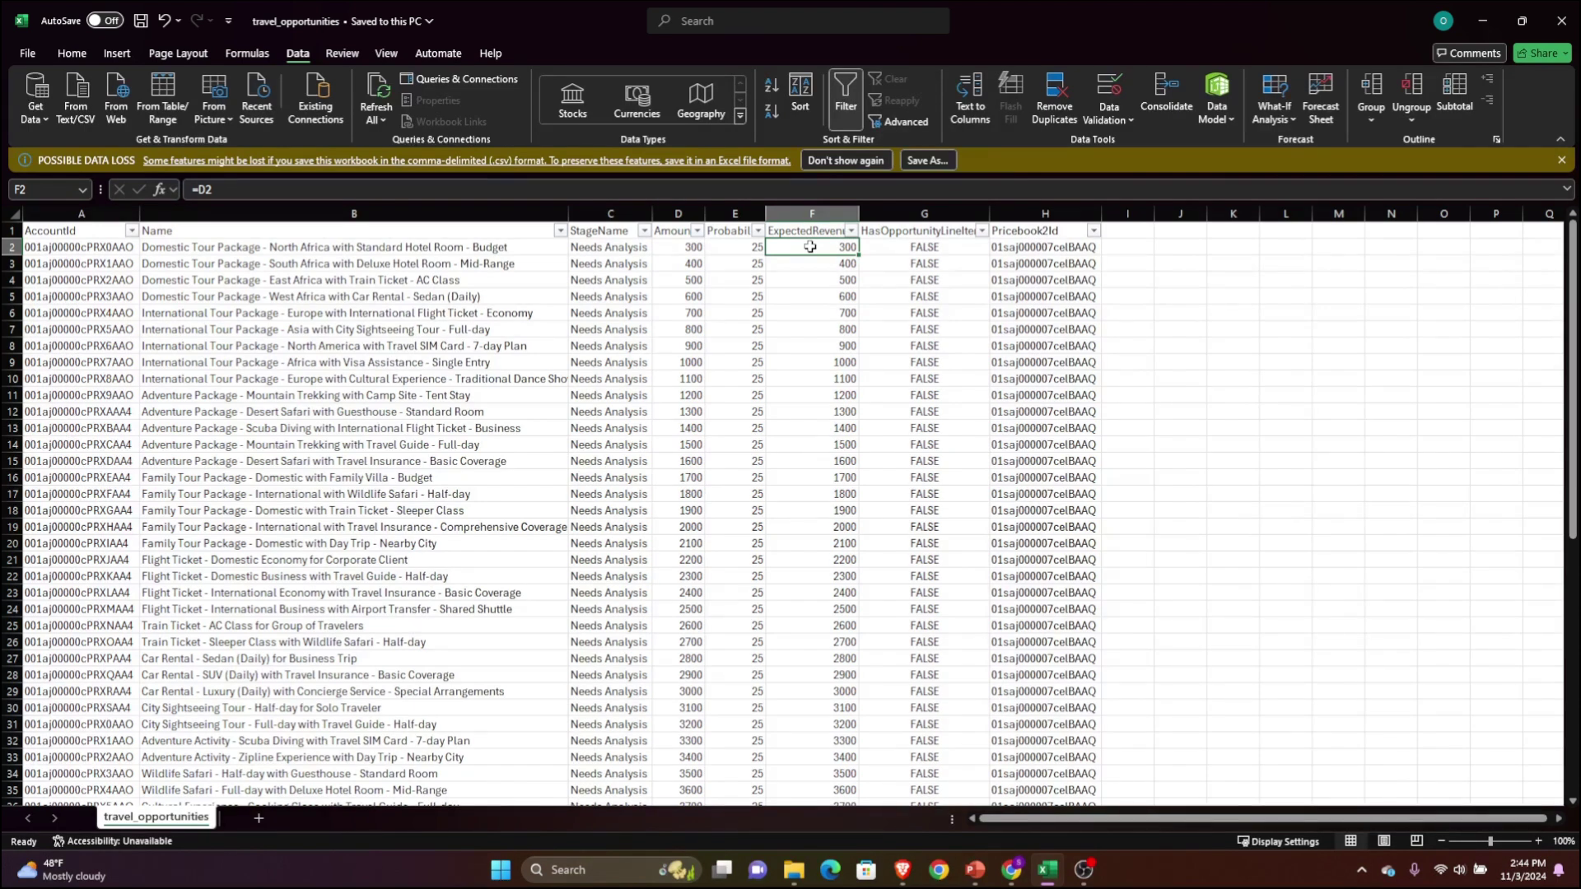
text(=)
key(Left)
key(Left)
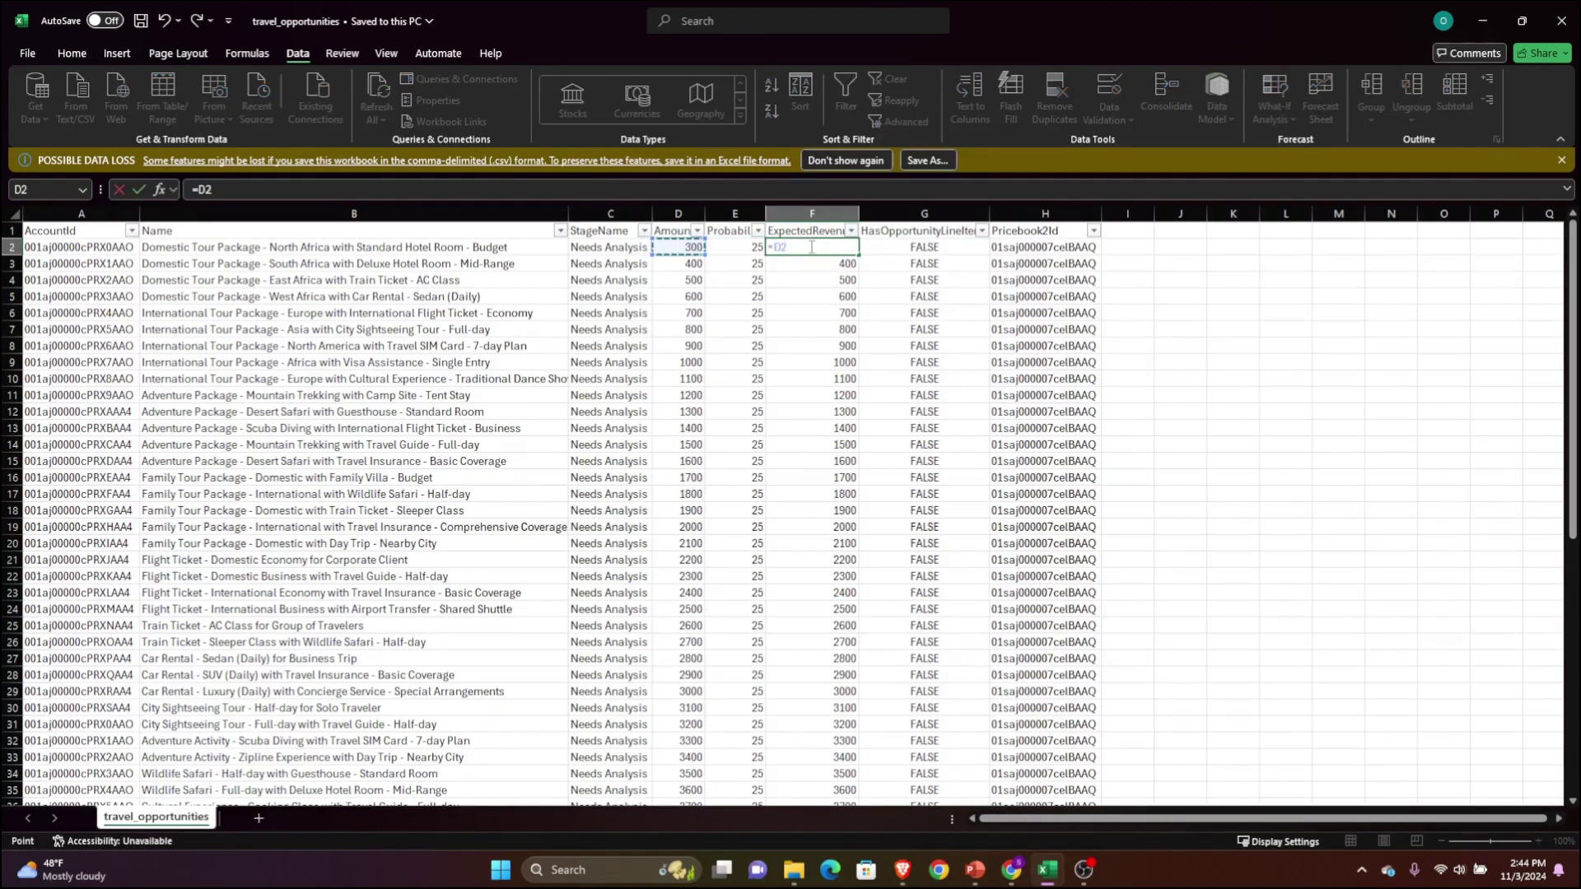
text(*)
text(0.4)
key(Return)
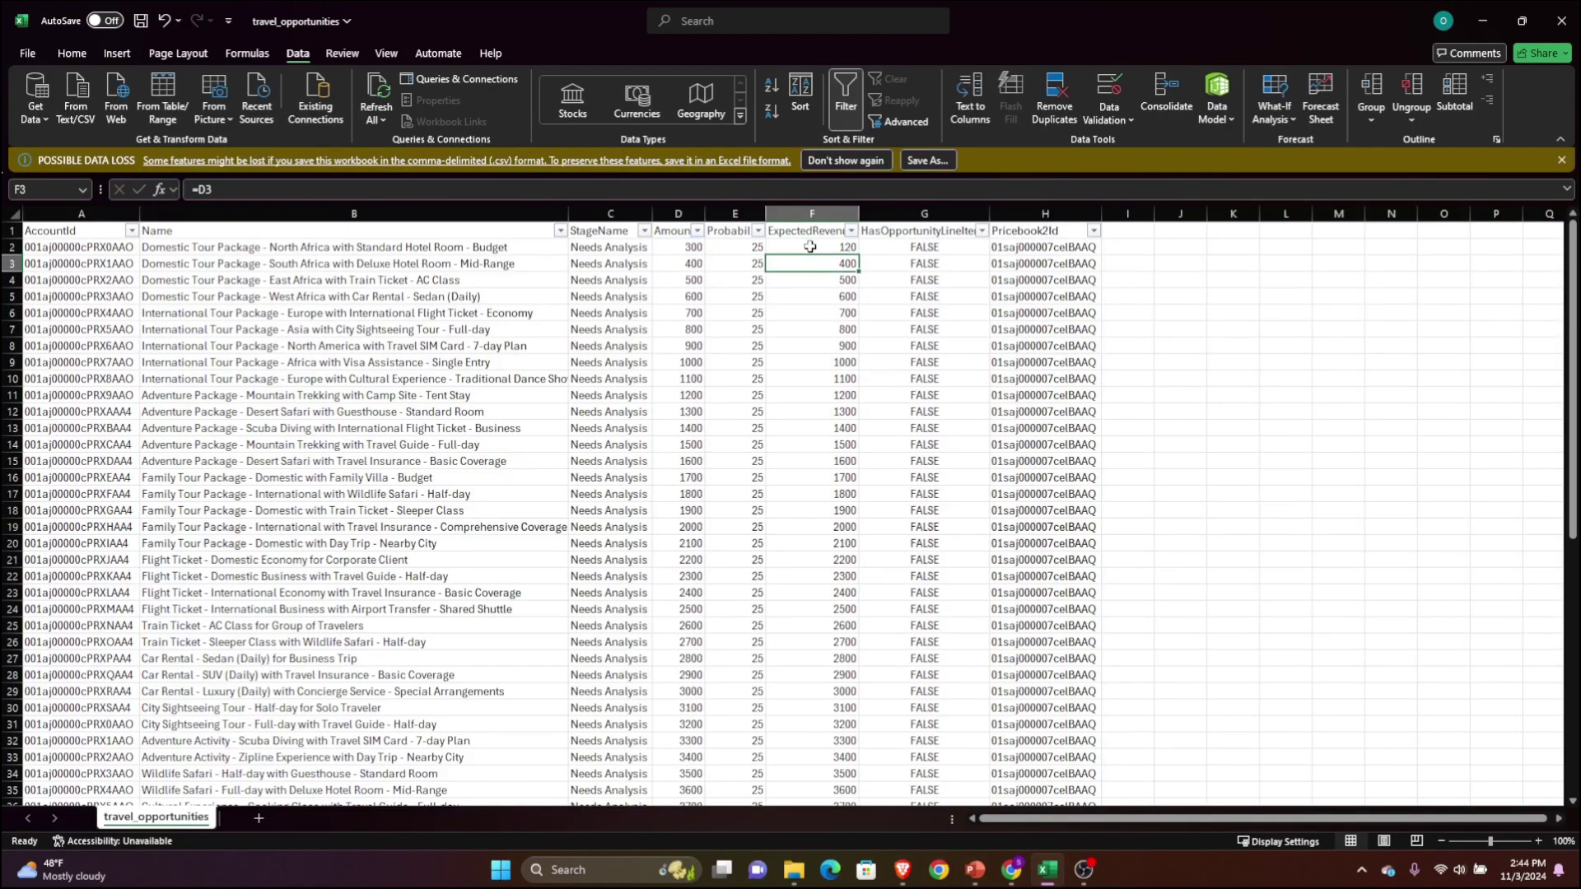
Fill the F2 formula down the whole ExpectedRevenue column and check the filled rows.
click(853, 249)
double_click(861, 255)
scroll(804, 514, down, 11)
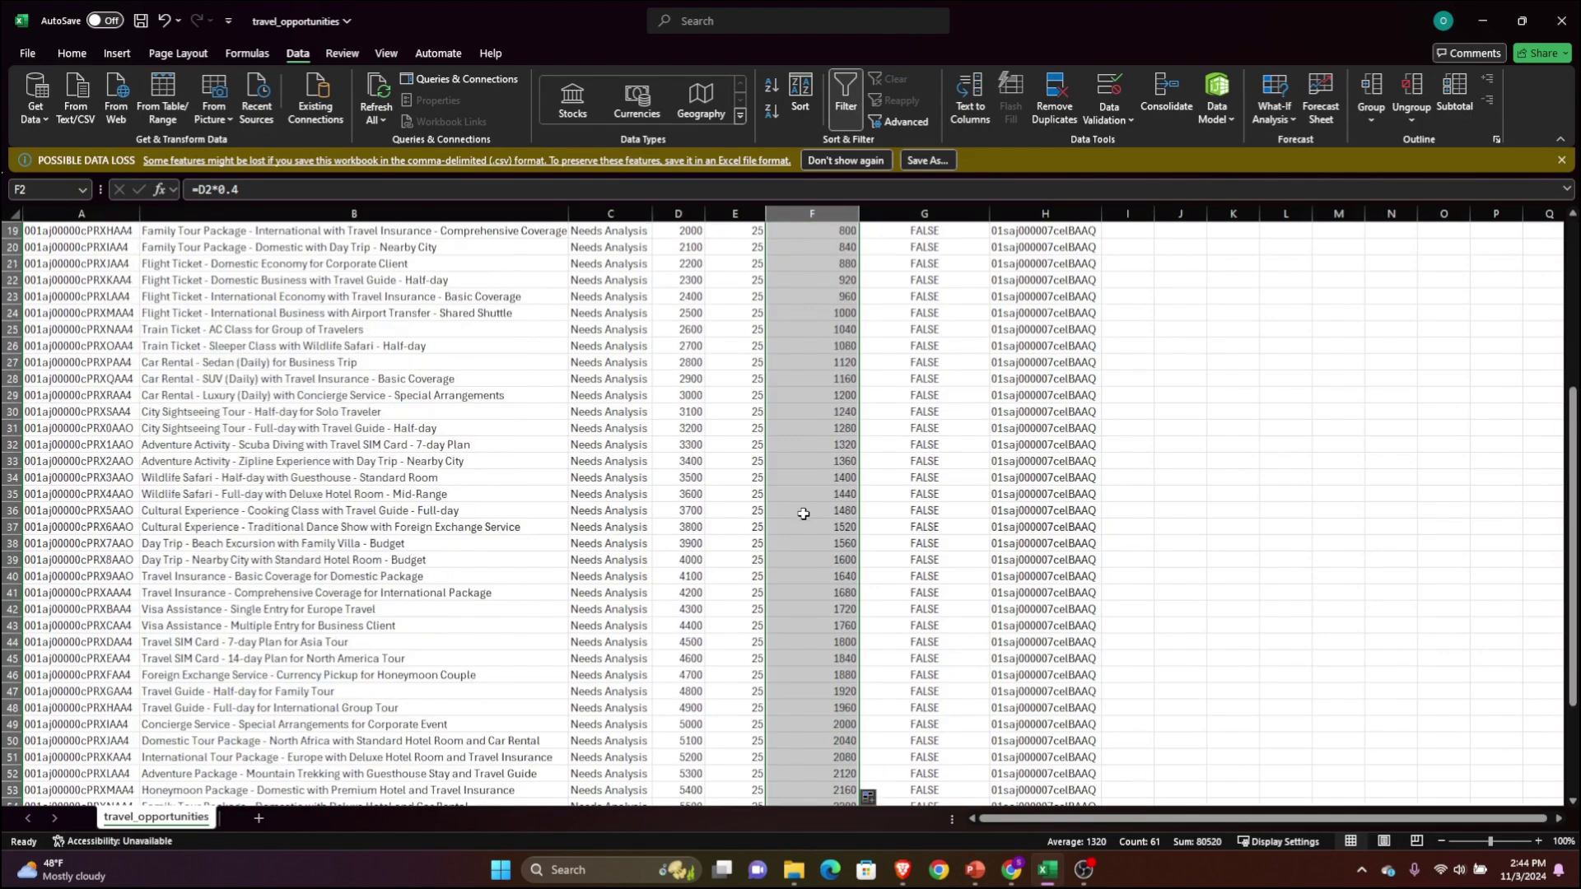
scroll(805, 514, up, 11)
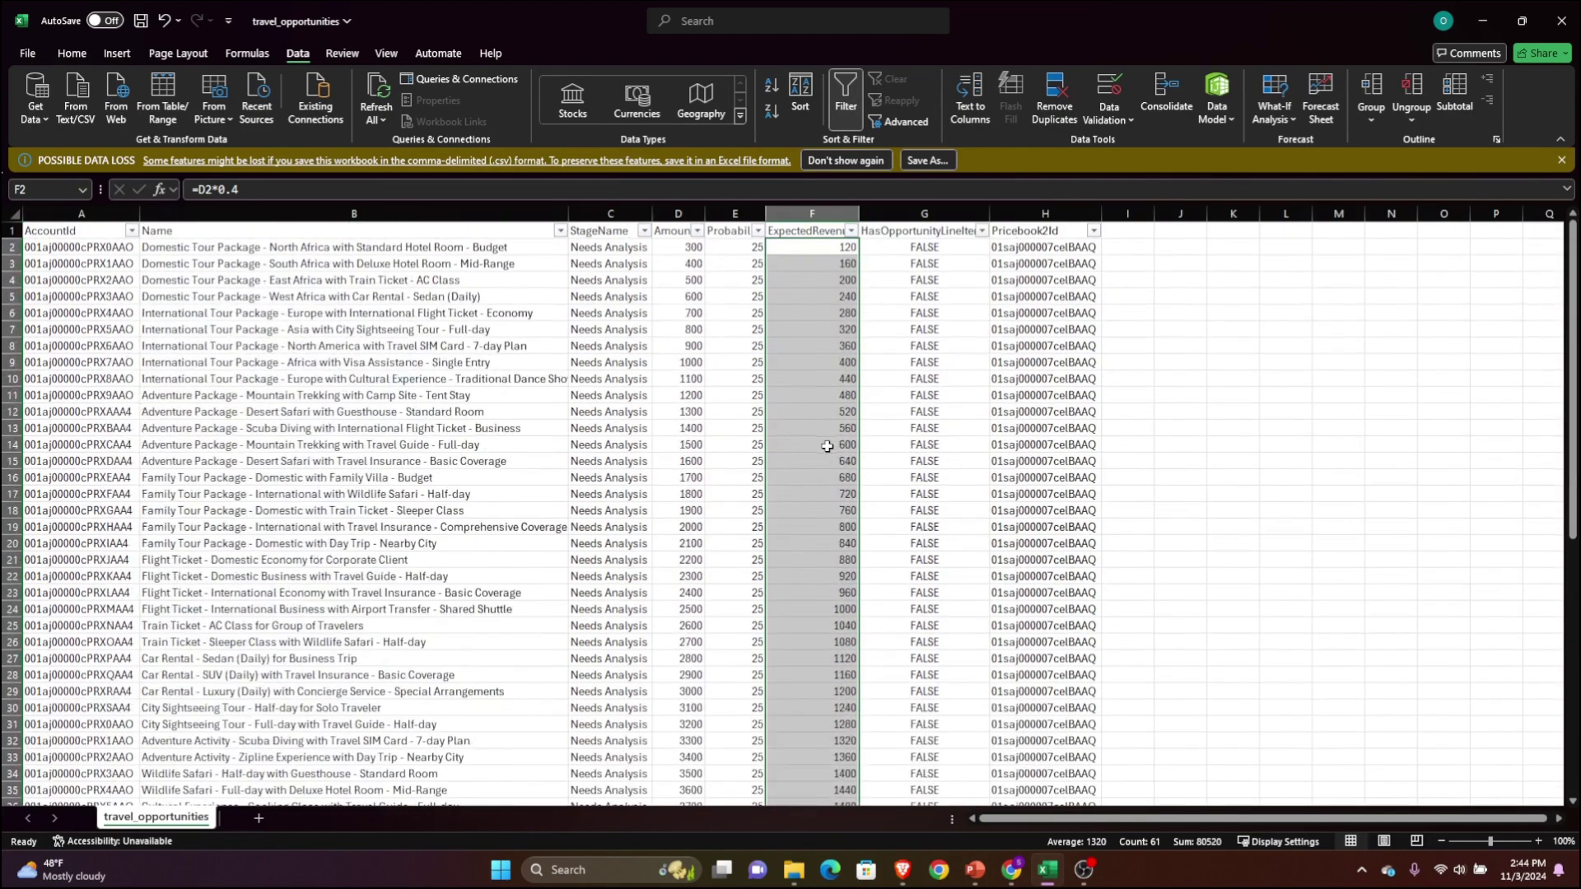
Review the HasOpportunityLineItem and Pricebook2Id columns and their first values.
click(921, 236)
click(939, 247)
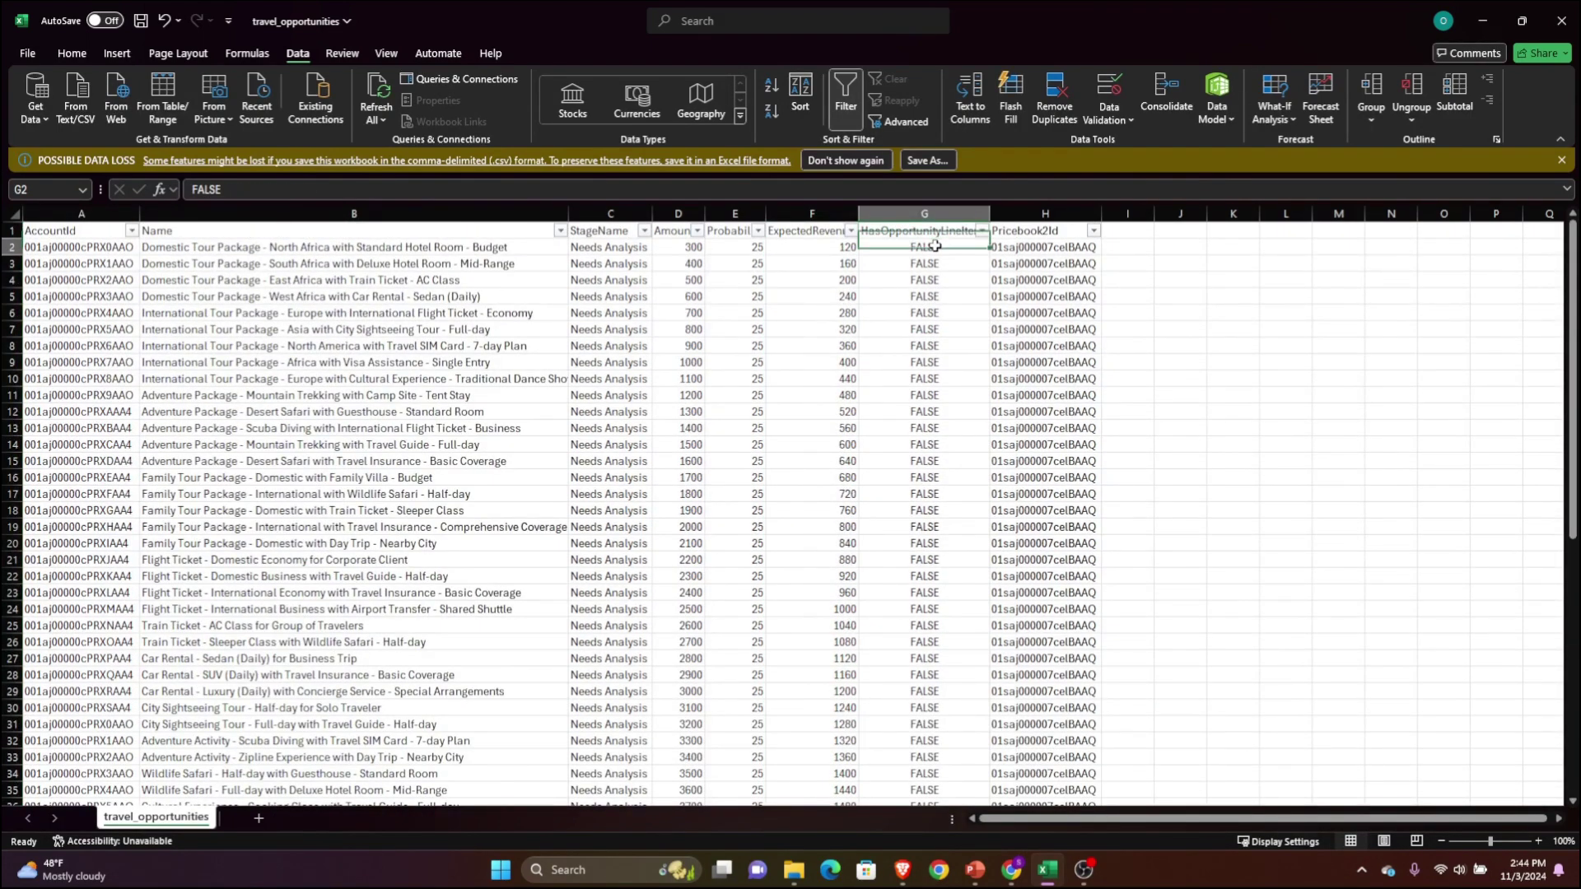
click(1084, 247)
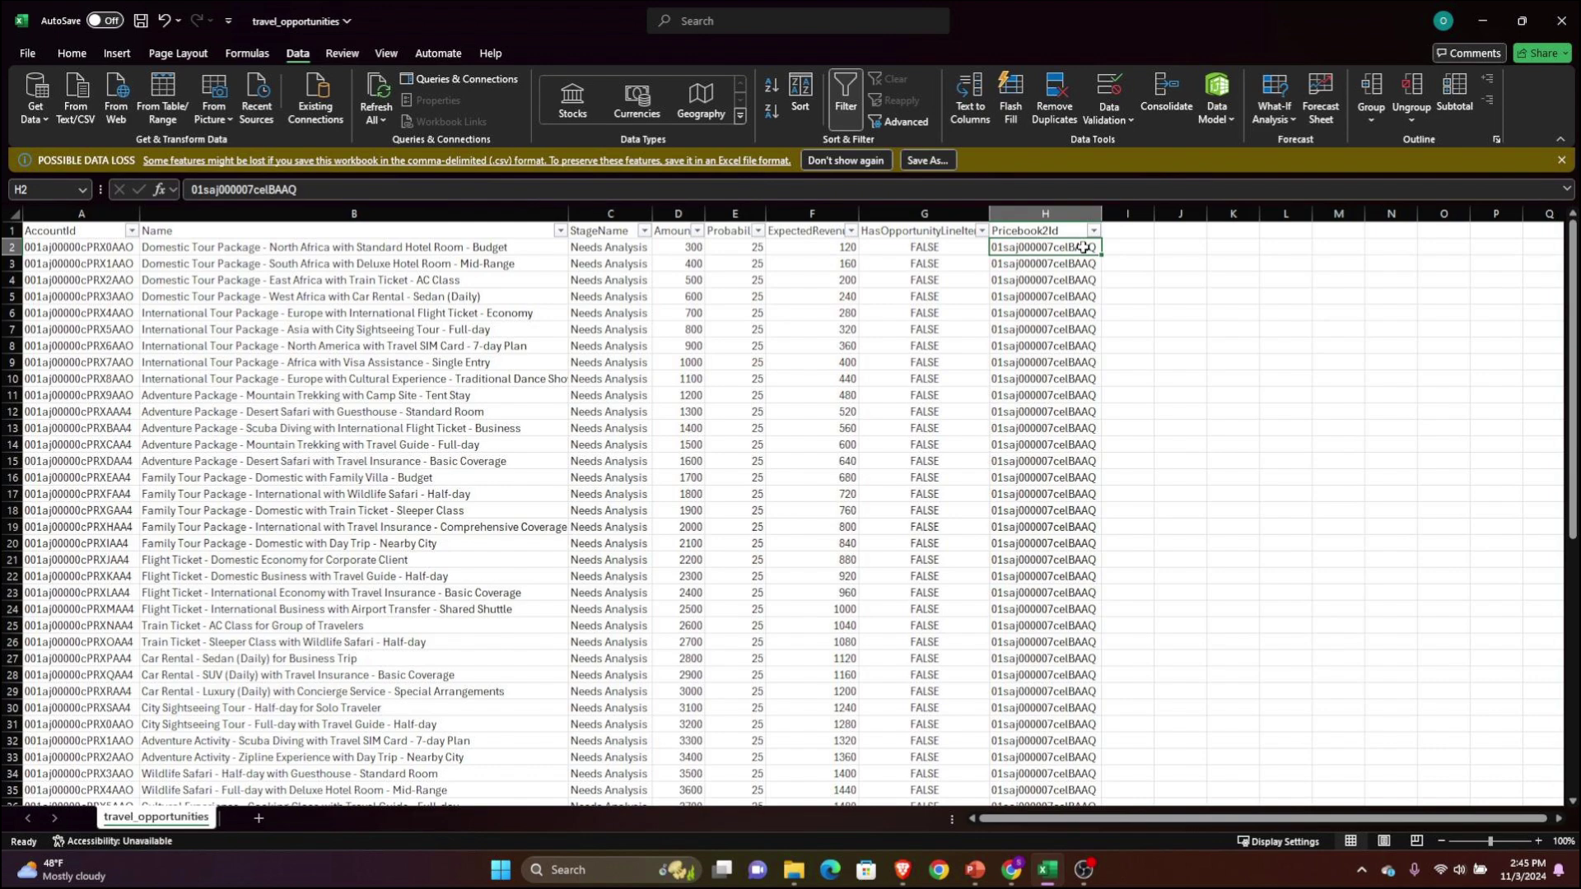
key(Down)
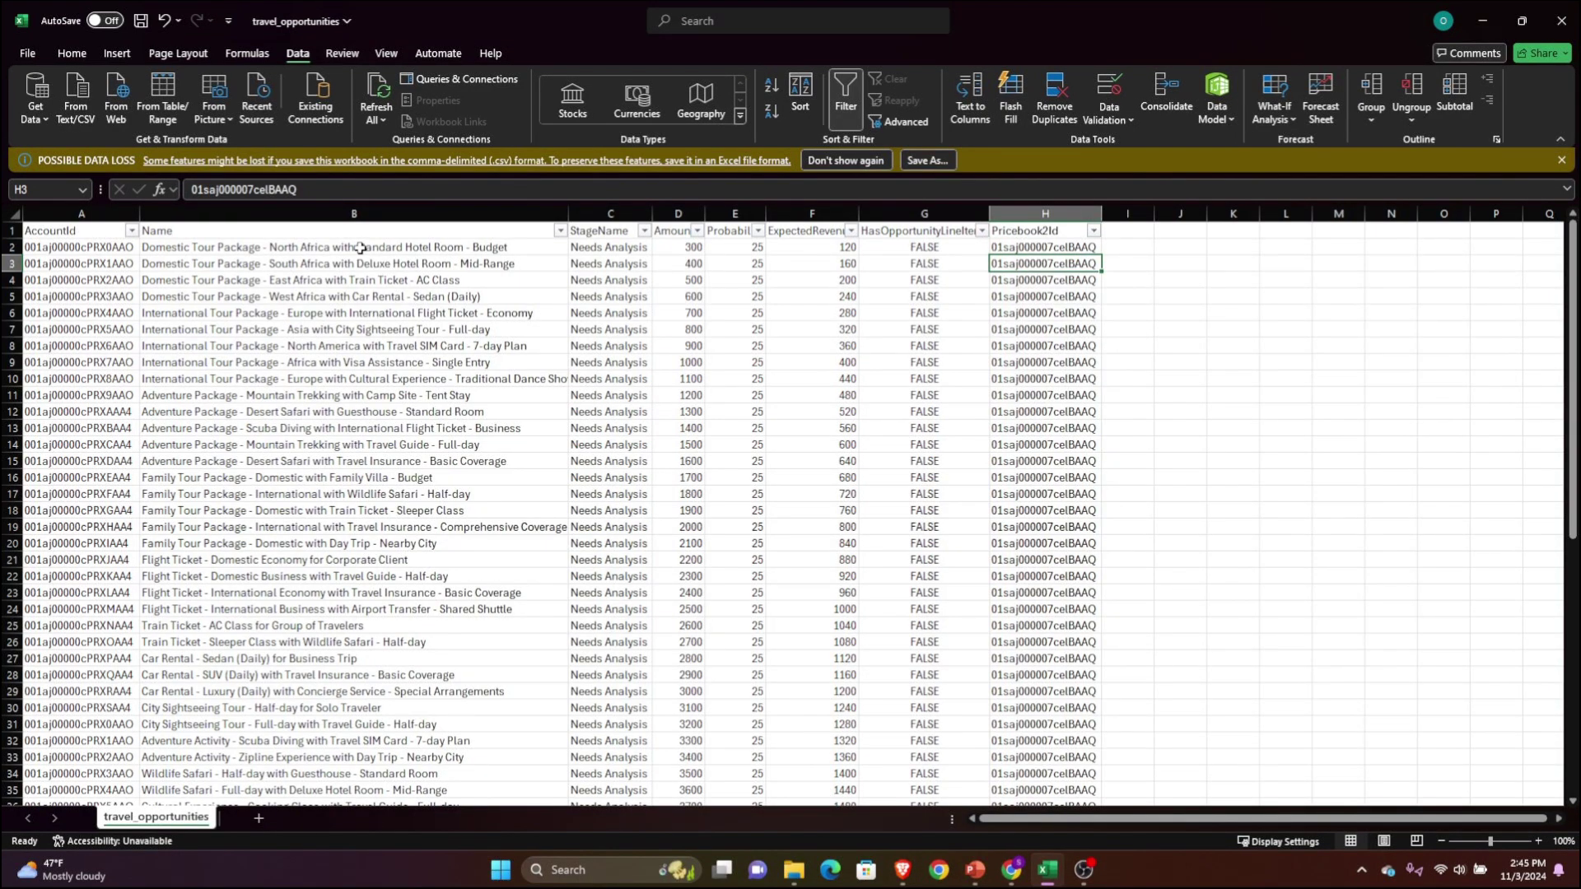
Filter the AccountId column to show only the rows of the first listed account ID.
click(132, 231)
click(51, 445)
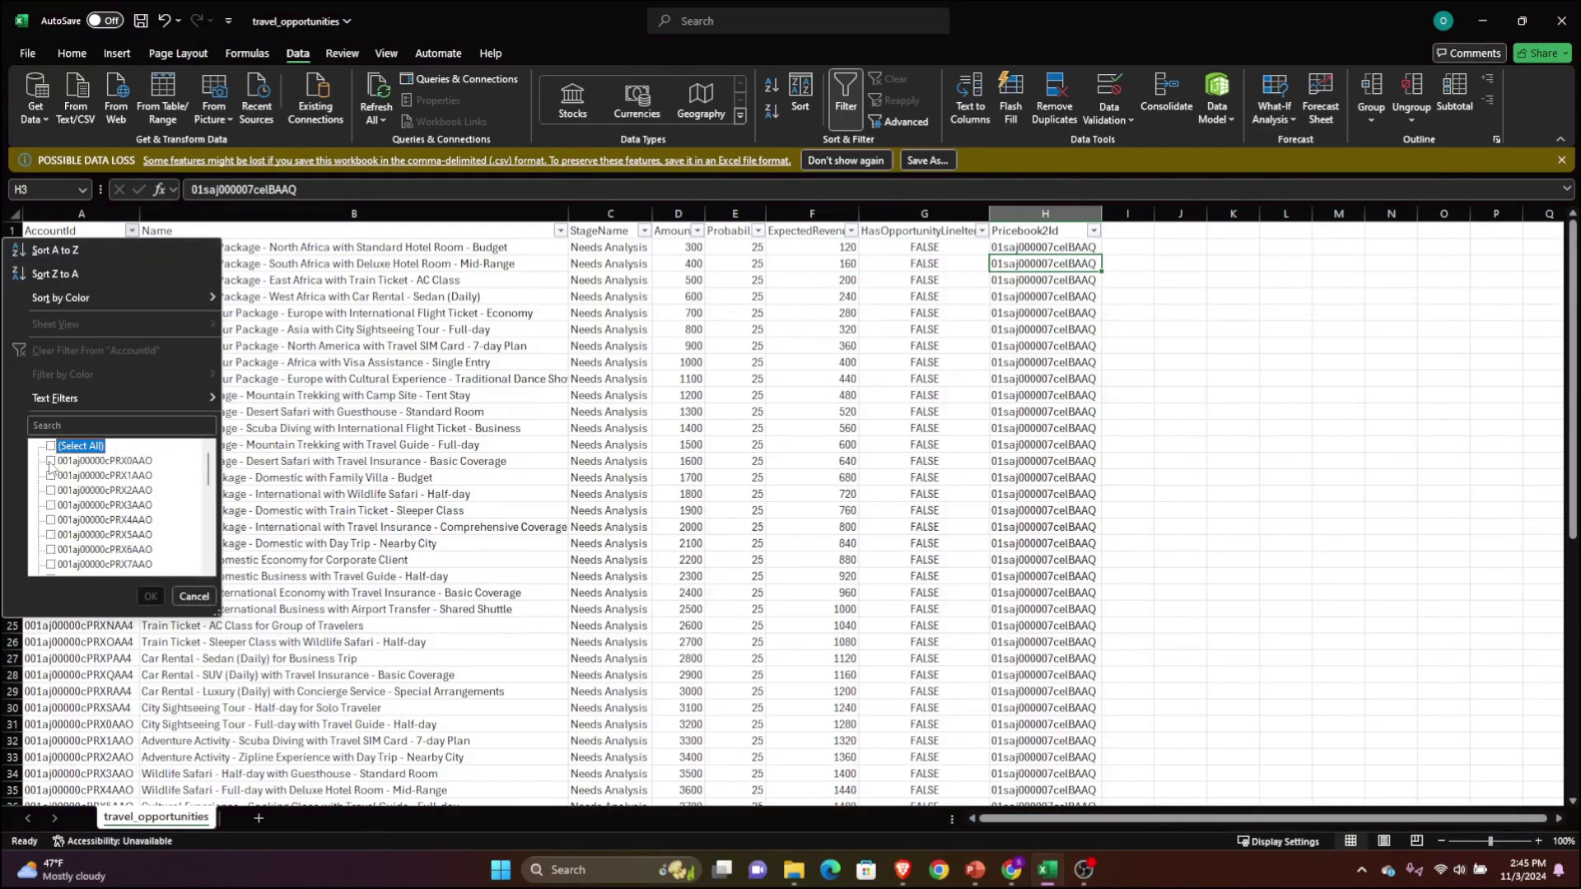
click(51, 460)
click(149, 596)
Select the AccountId cell of the filtered Domestic Tour Package row, A2.
drag(81, 247, 88, 283)
click(109, 253)
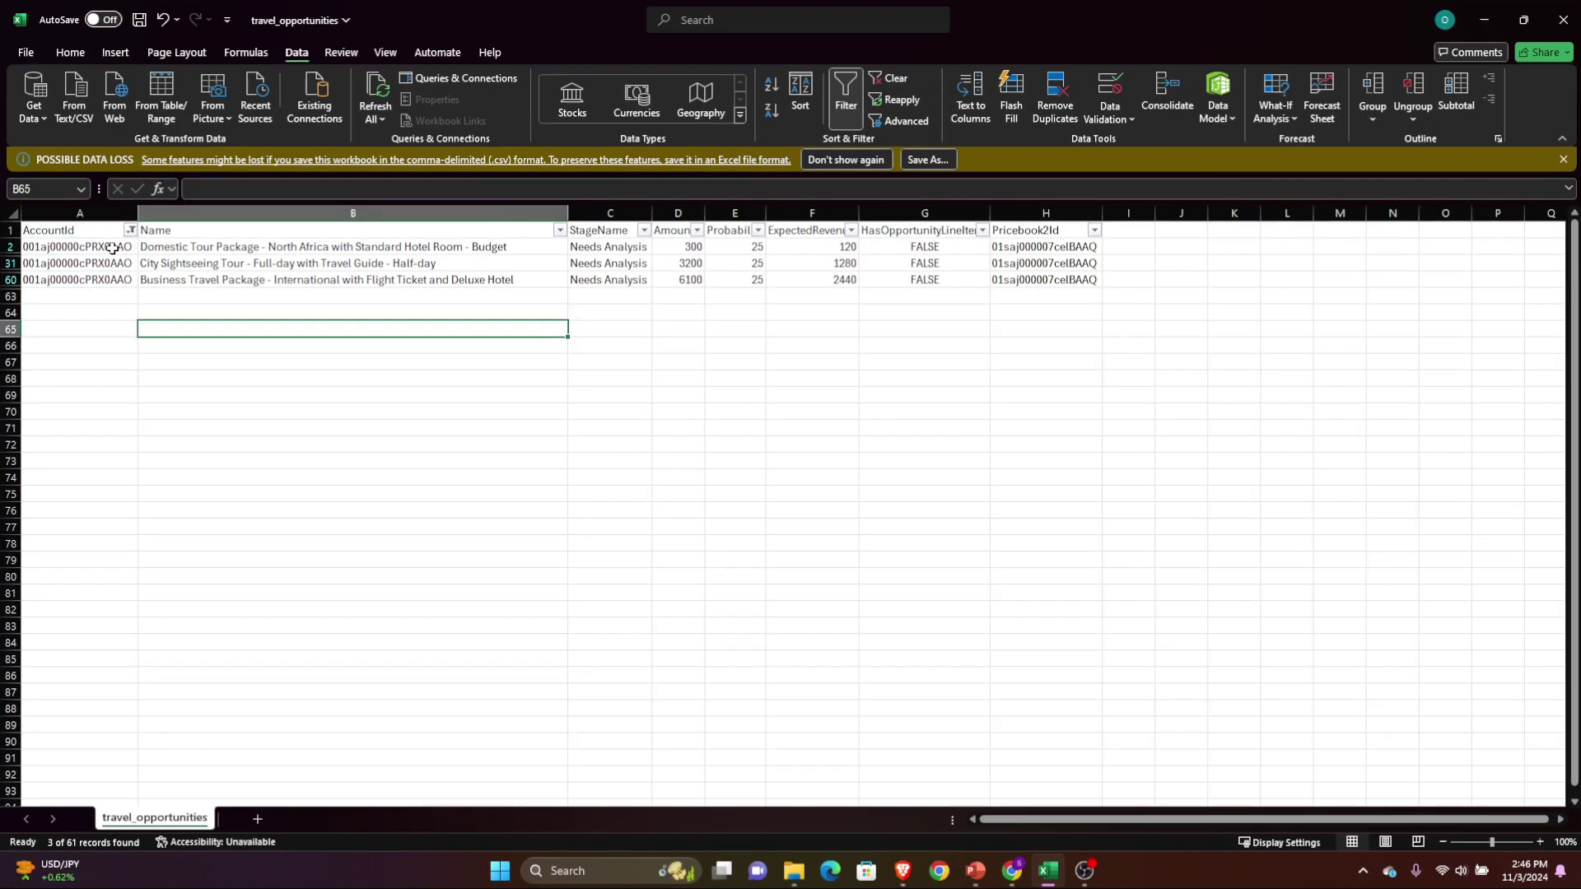
click(112, 248)
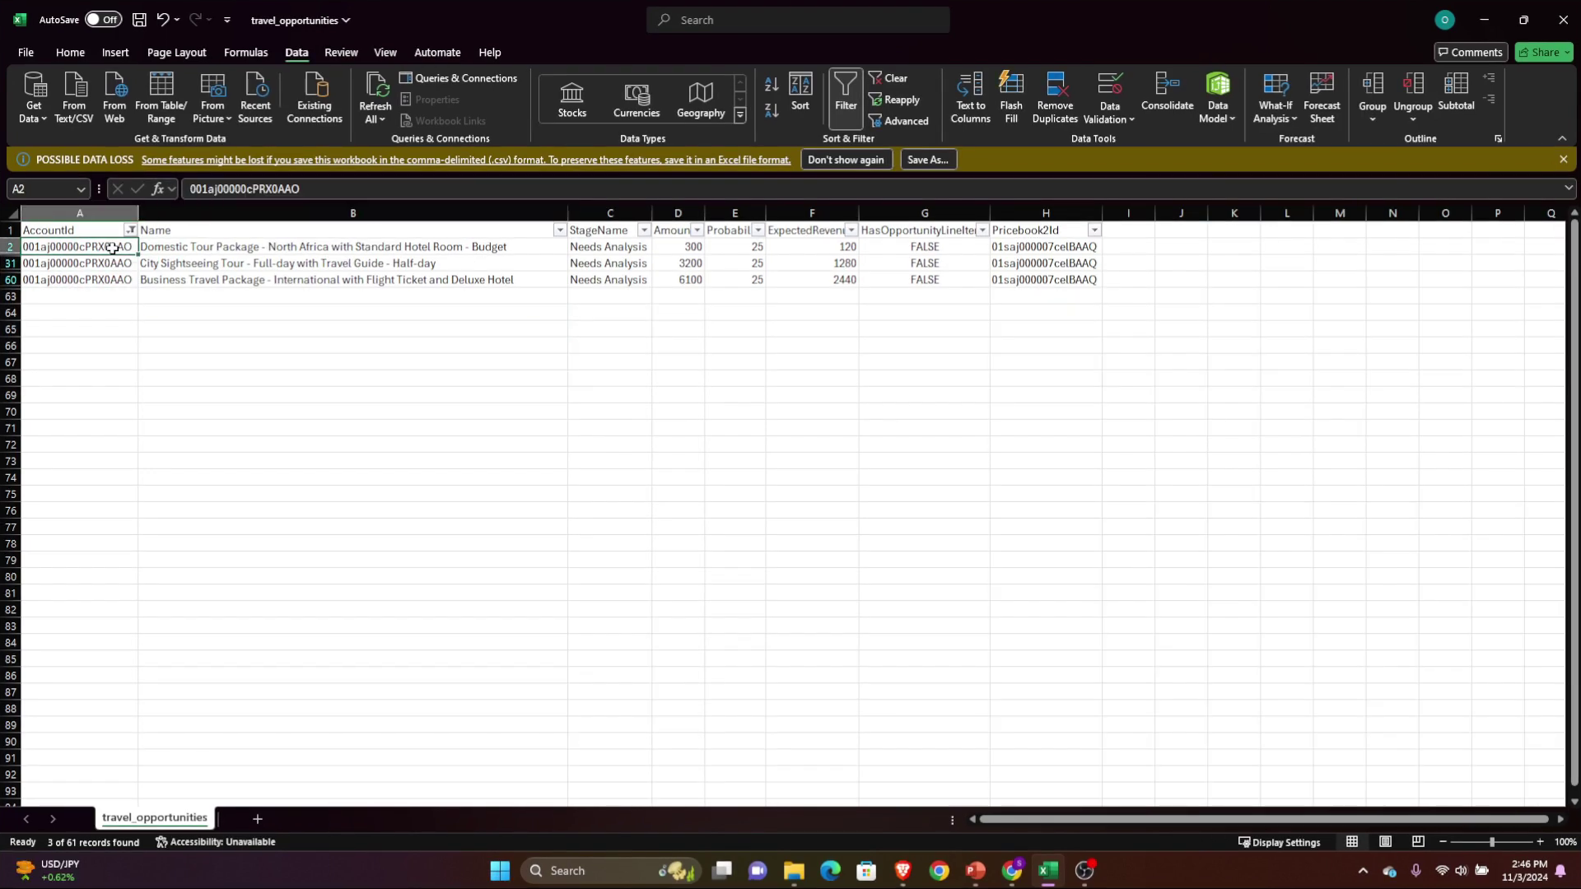
text(Z)
key(Escape)
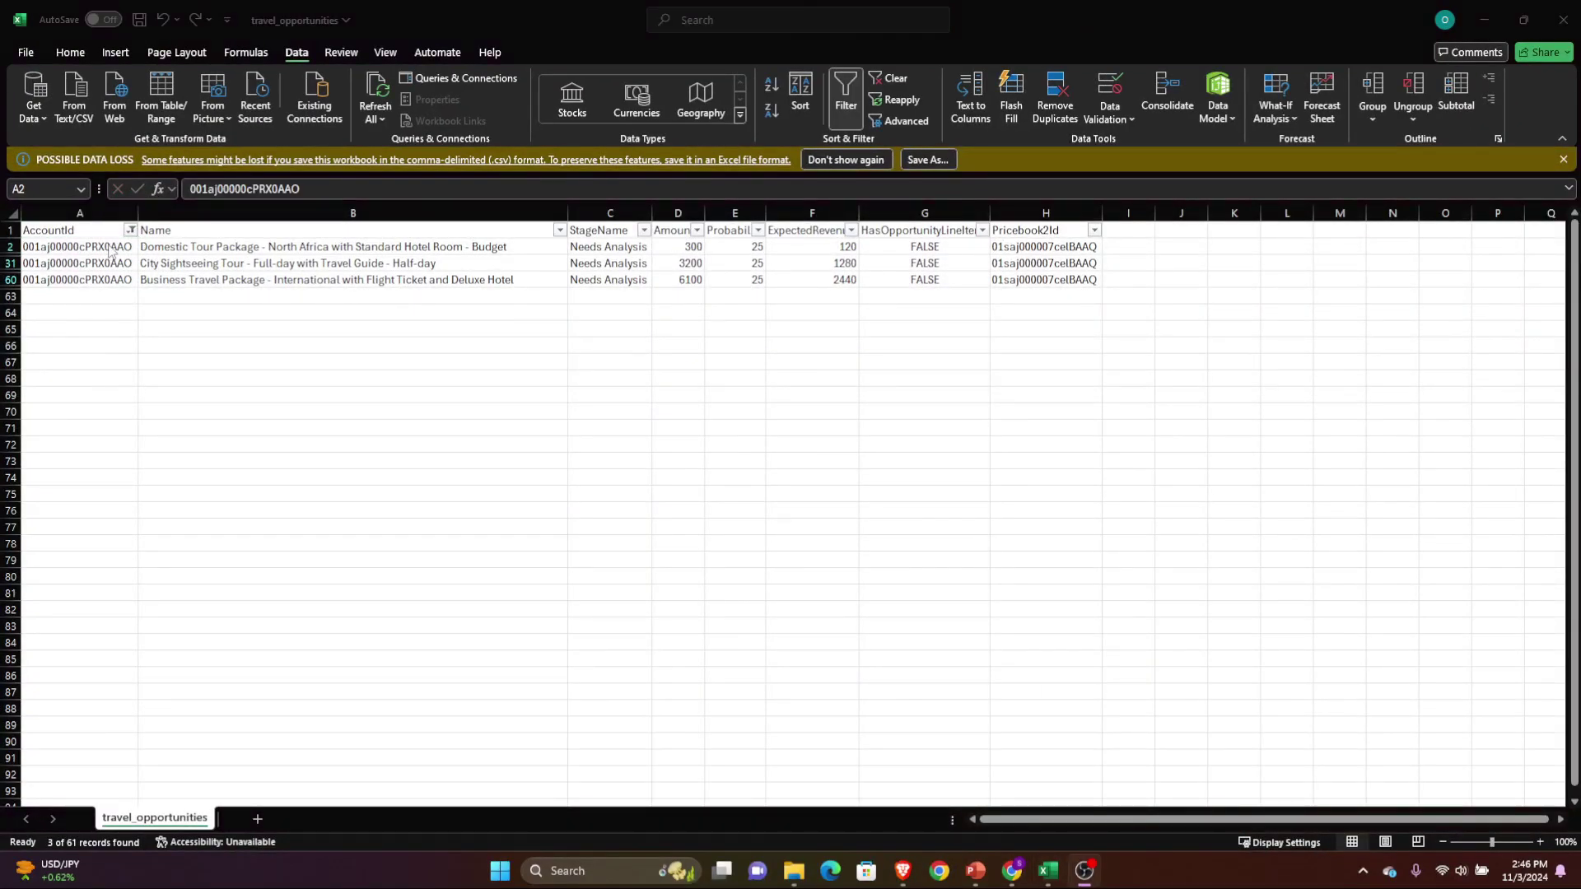
Switch to Salesforce in Chrome, copy the record ID in the Sample Account for Entitlements page address, and return to Excel.
key(alt+Tab)
key(alt+Tab)
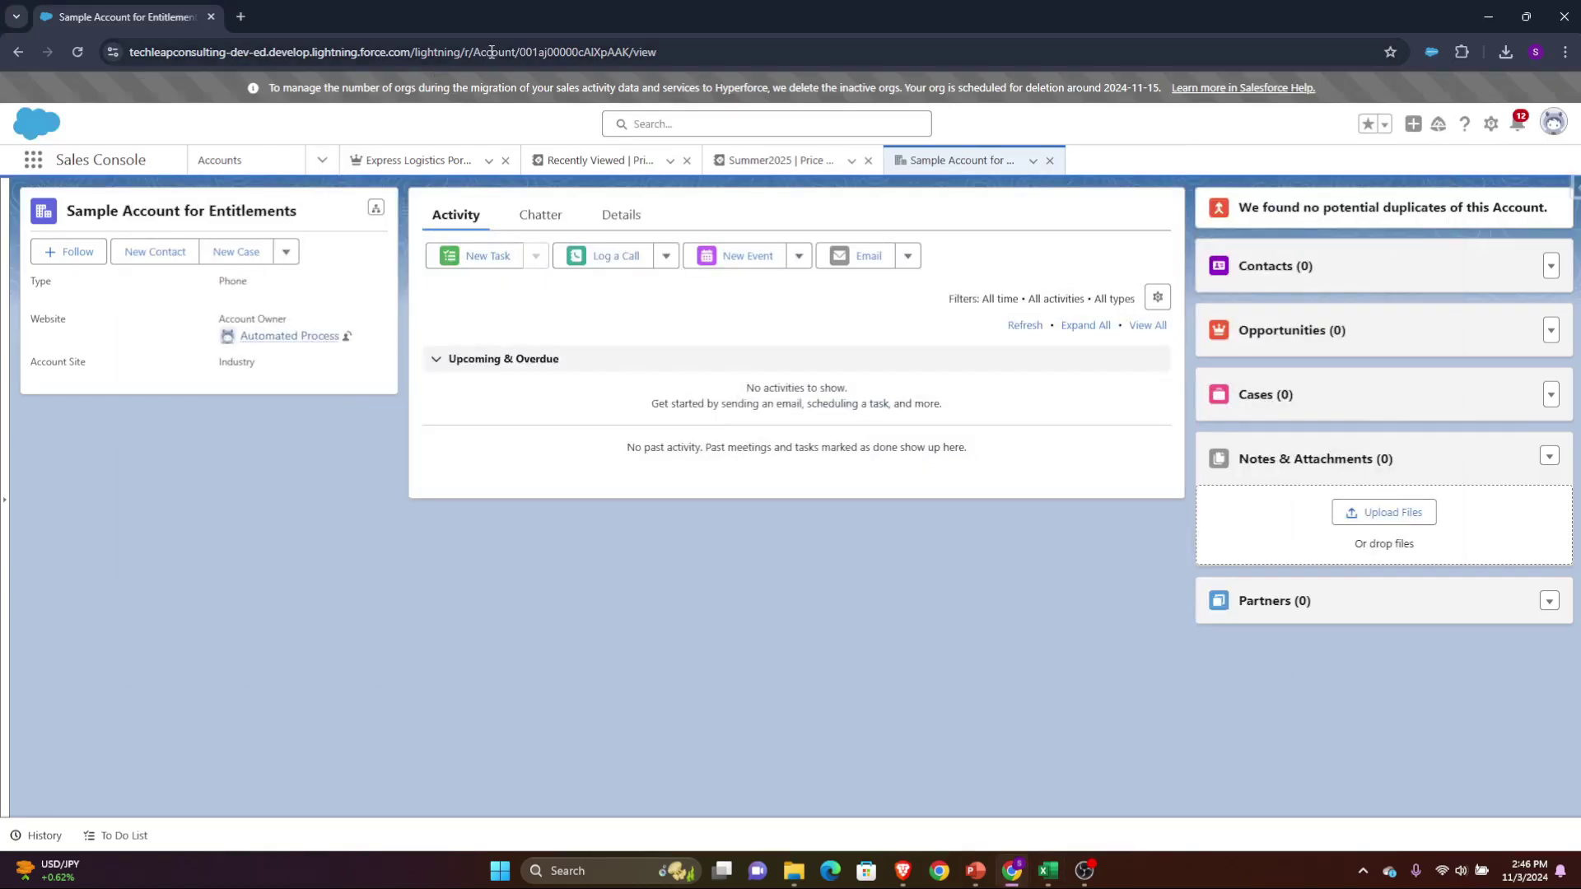
click(640, 54)
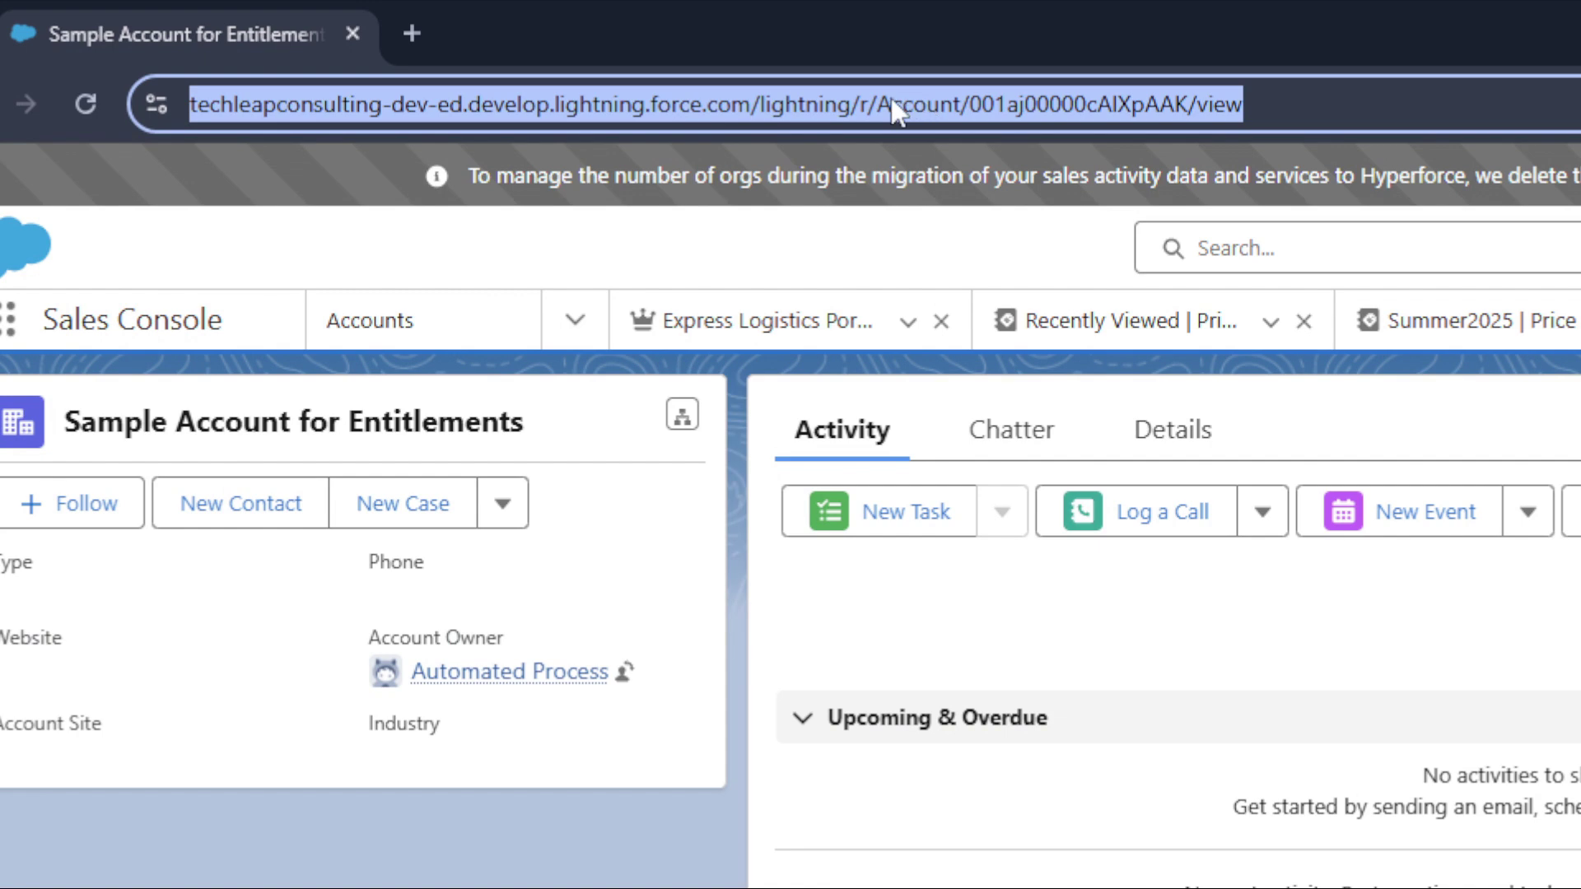
double_click(1046, 104)
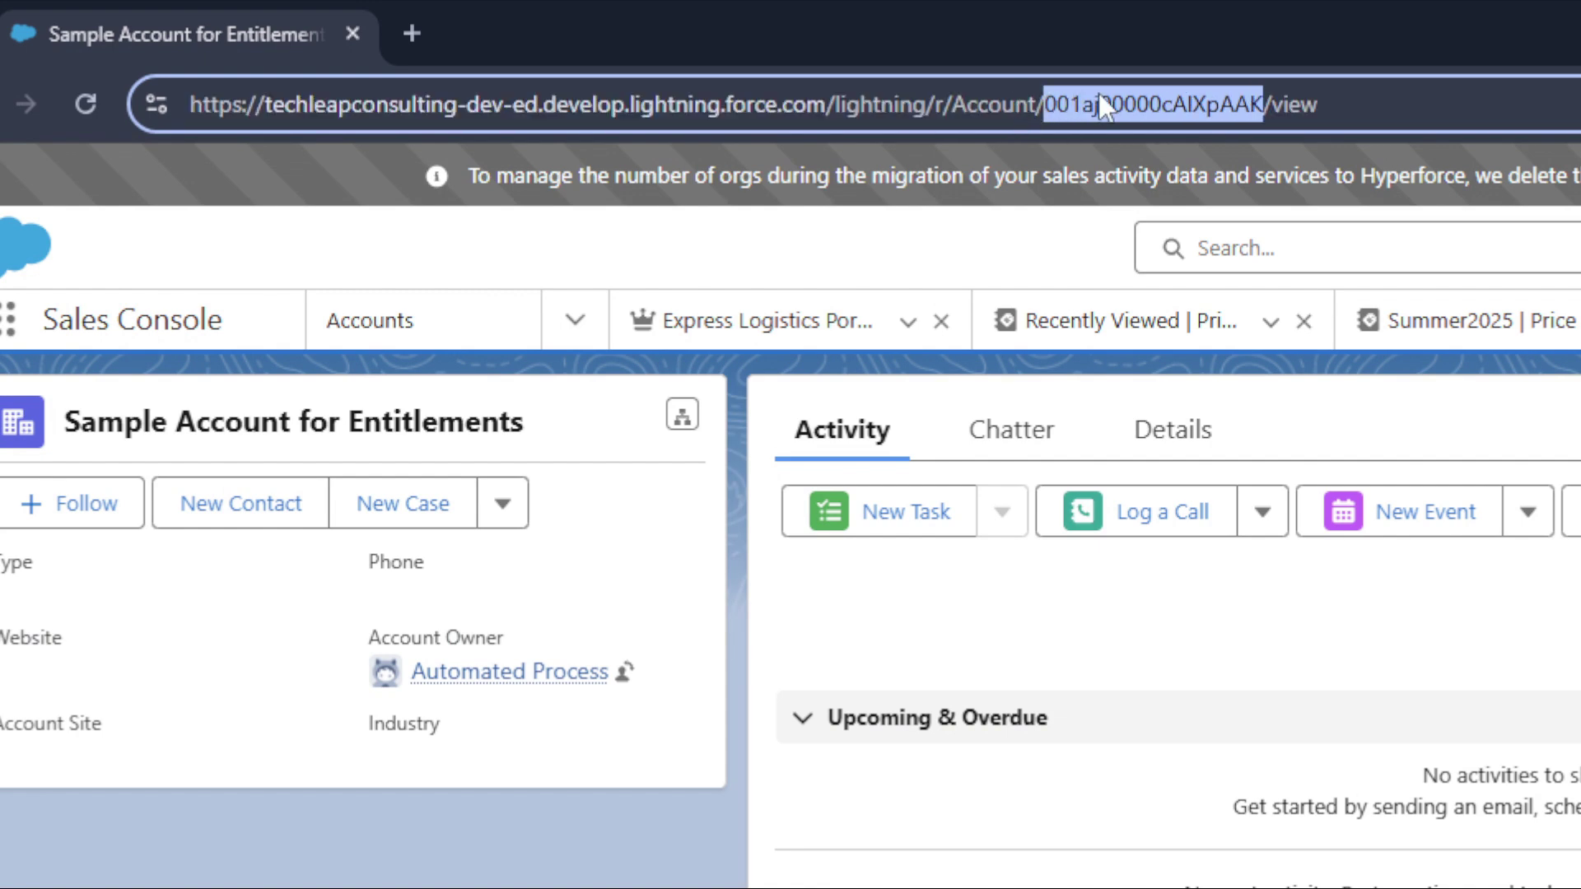
key(ctrl+c)
key(alt+Tab)
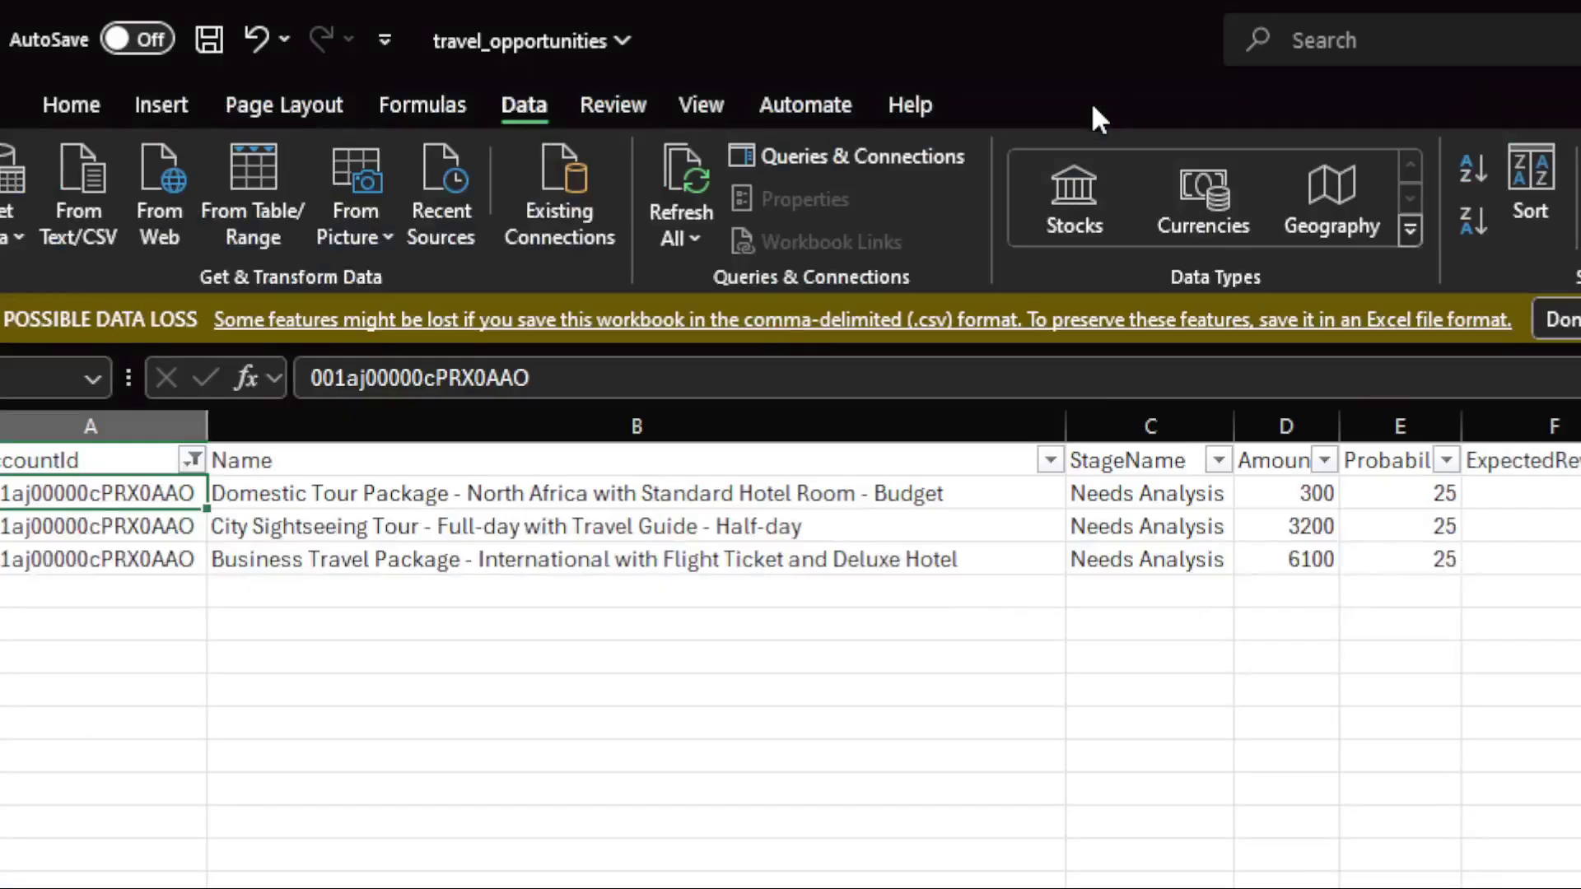
Copy the account ID from A2 and load its Salesforce account page by replacing the record ID in the page address.
key(ctrl+c)
key(alt+Tab)
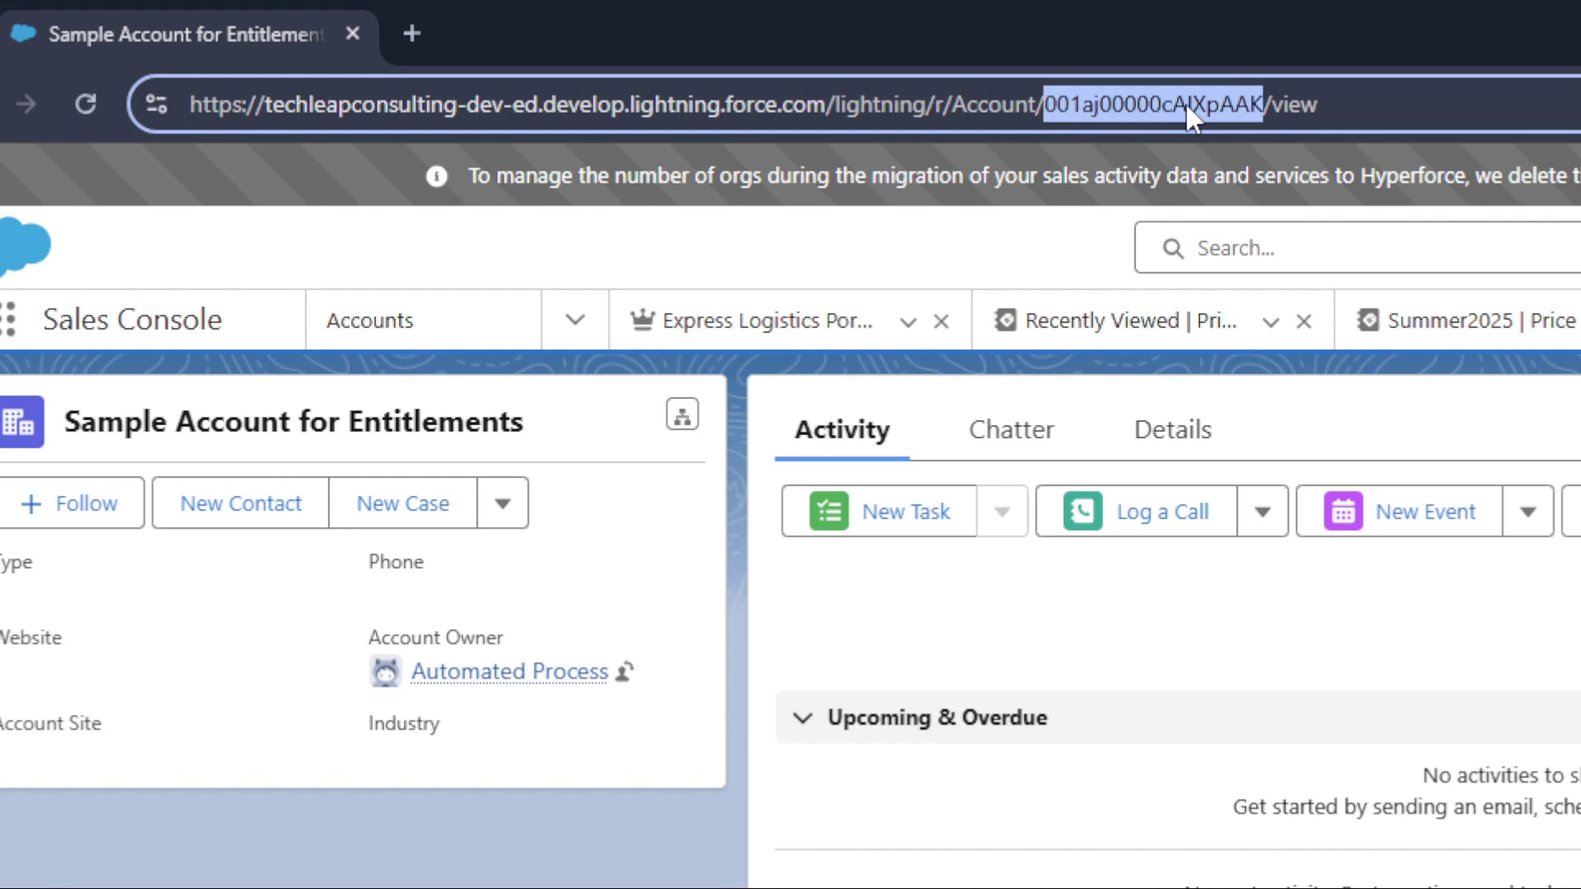
key(ctrl+v)
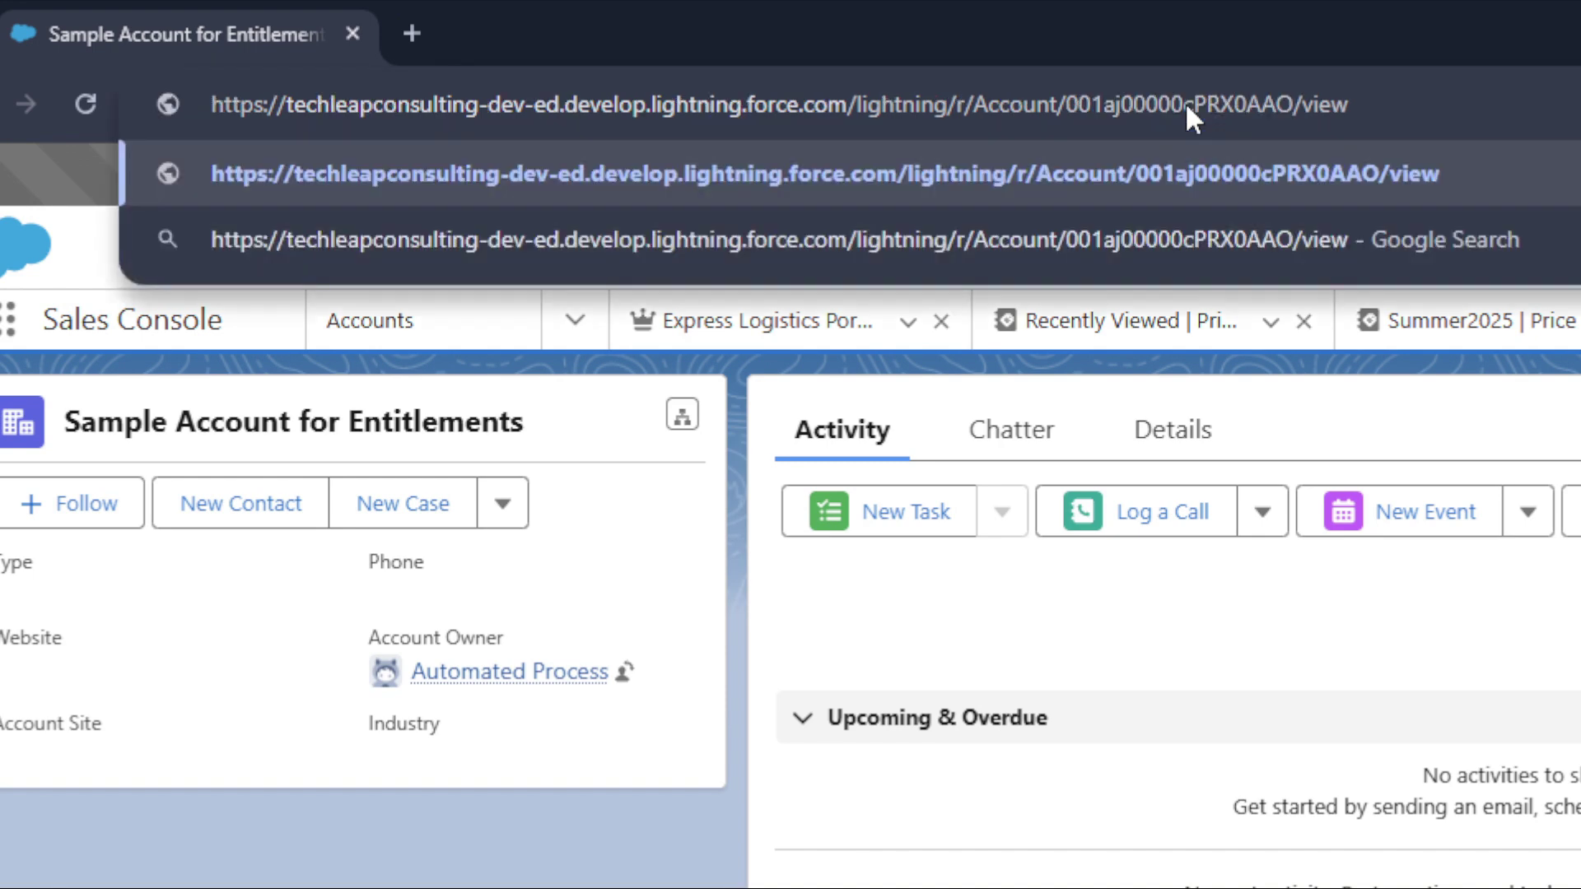
key(Return)
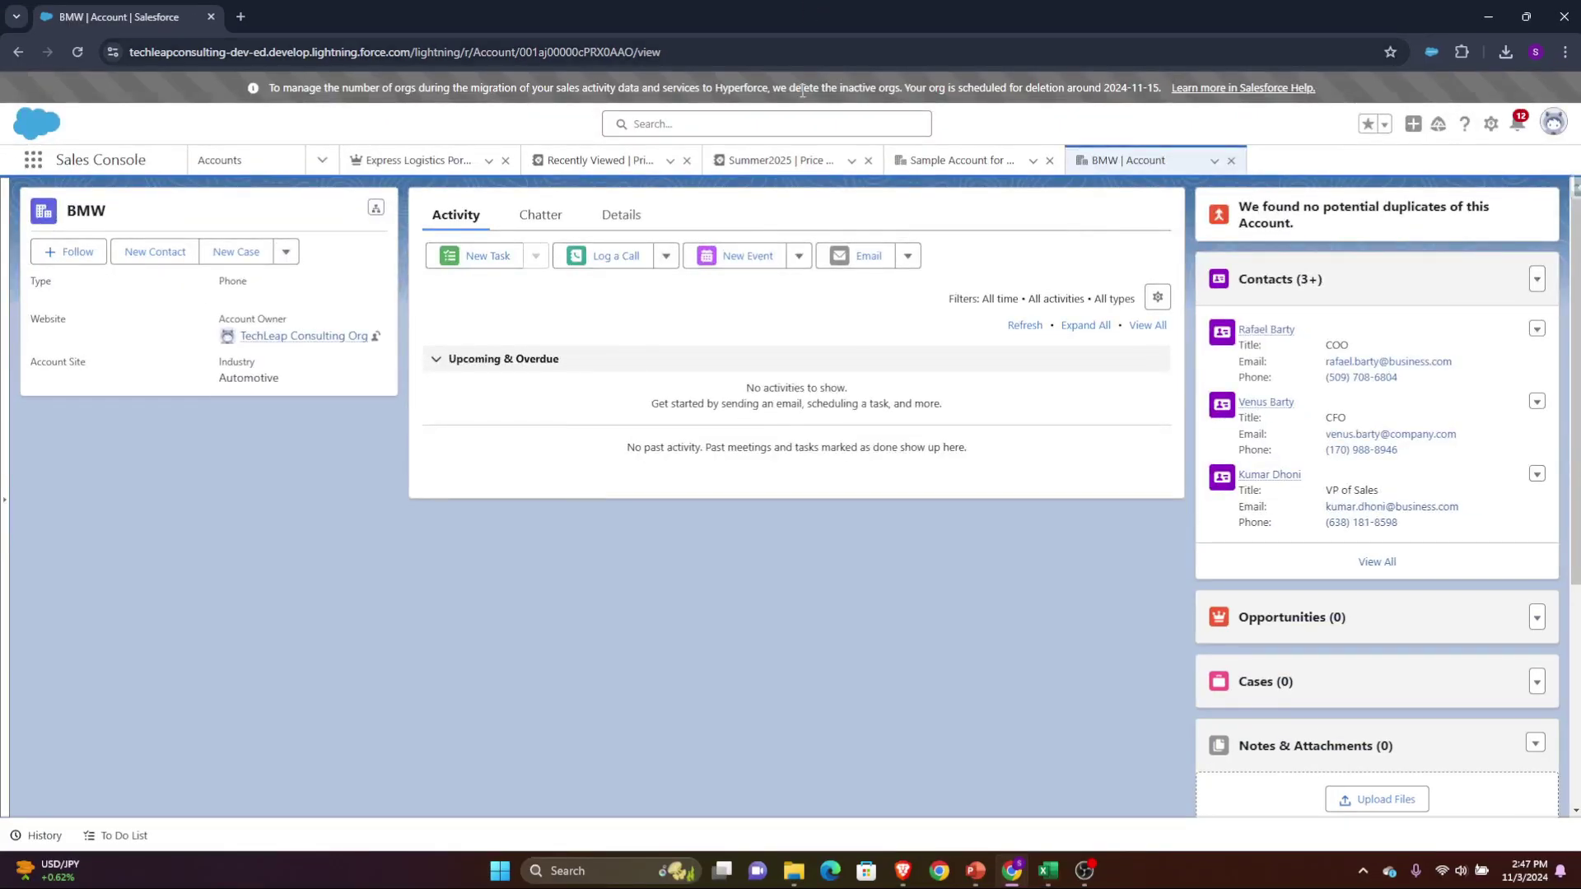
drag(122, 218, 72, 209)
Return to the travel_opportunities workbook in Excel and select the filtered opportunity rows together with their headers, through the Pricebook2Id column.
click(1048, 870)
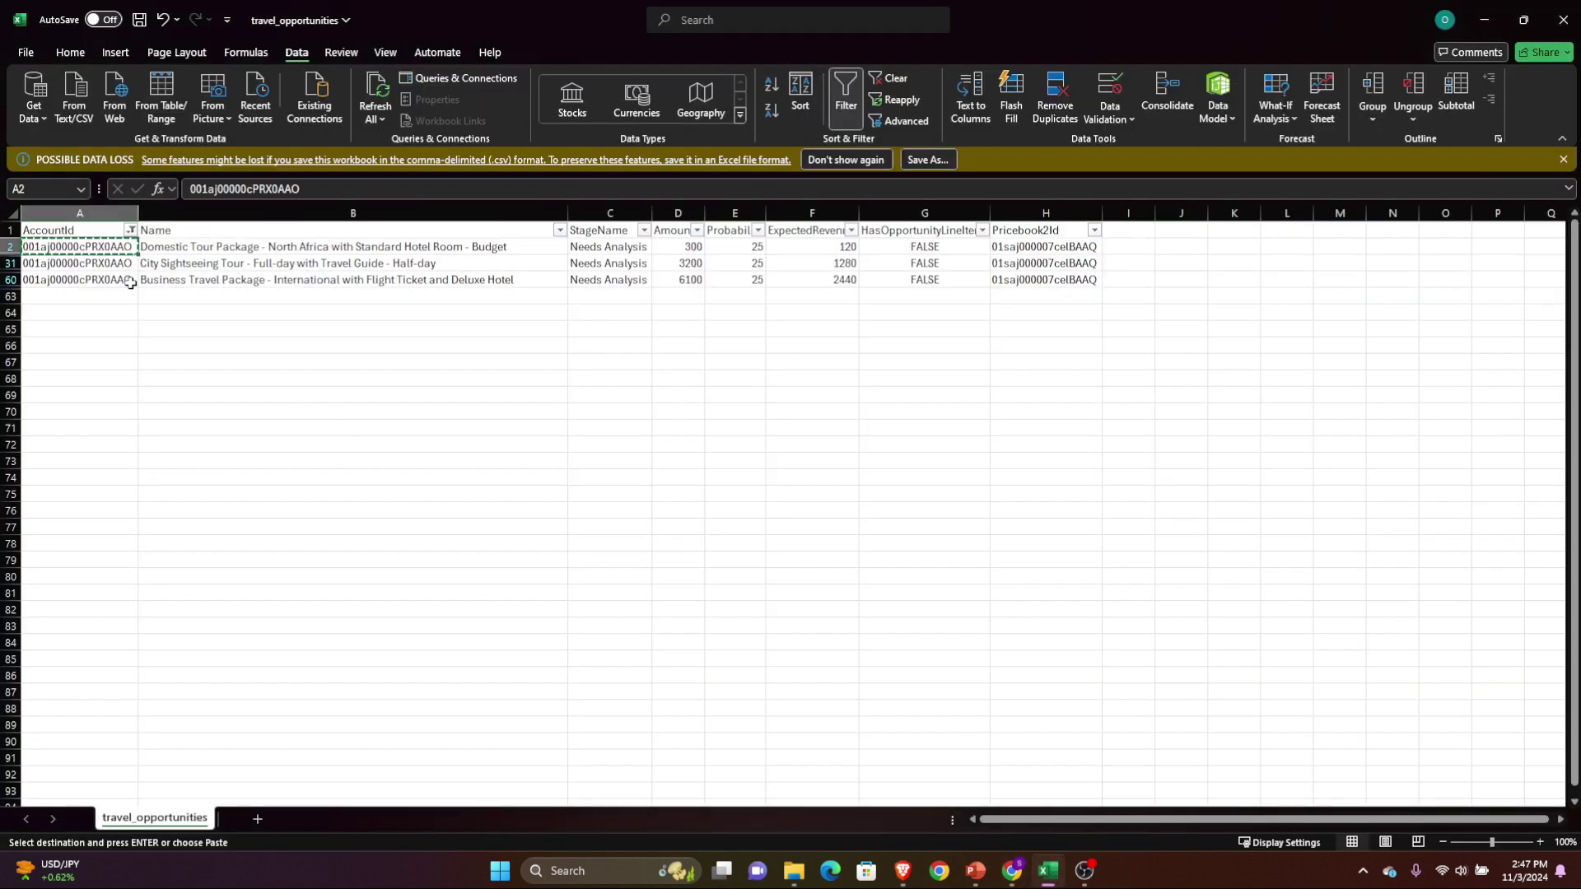
click(377, 361)
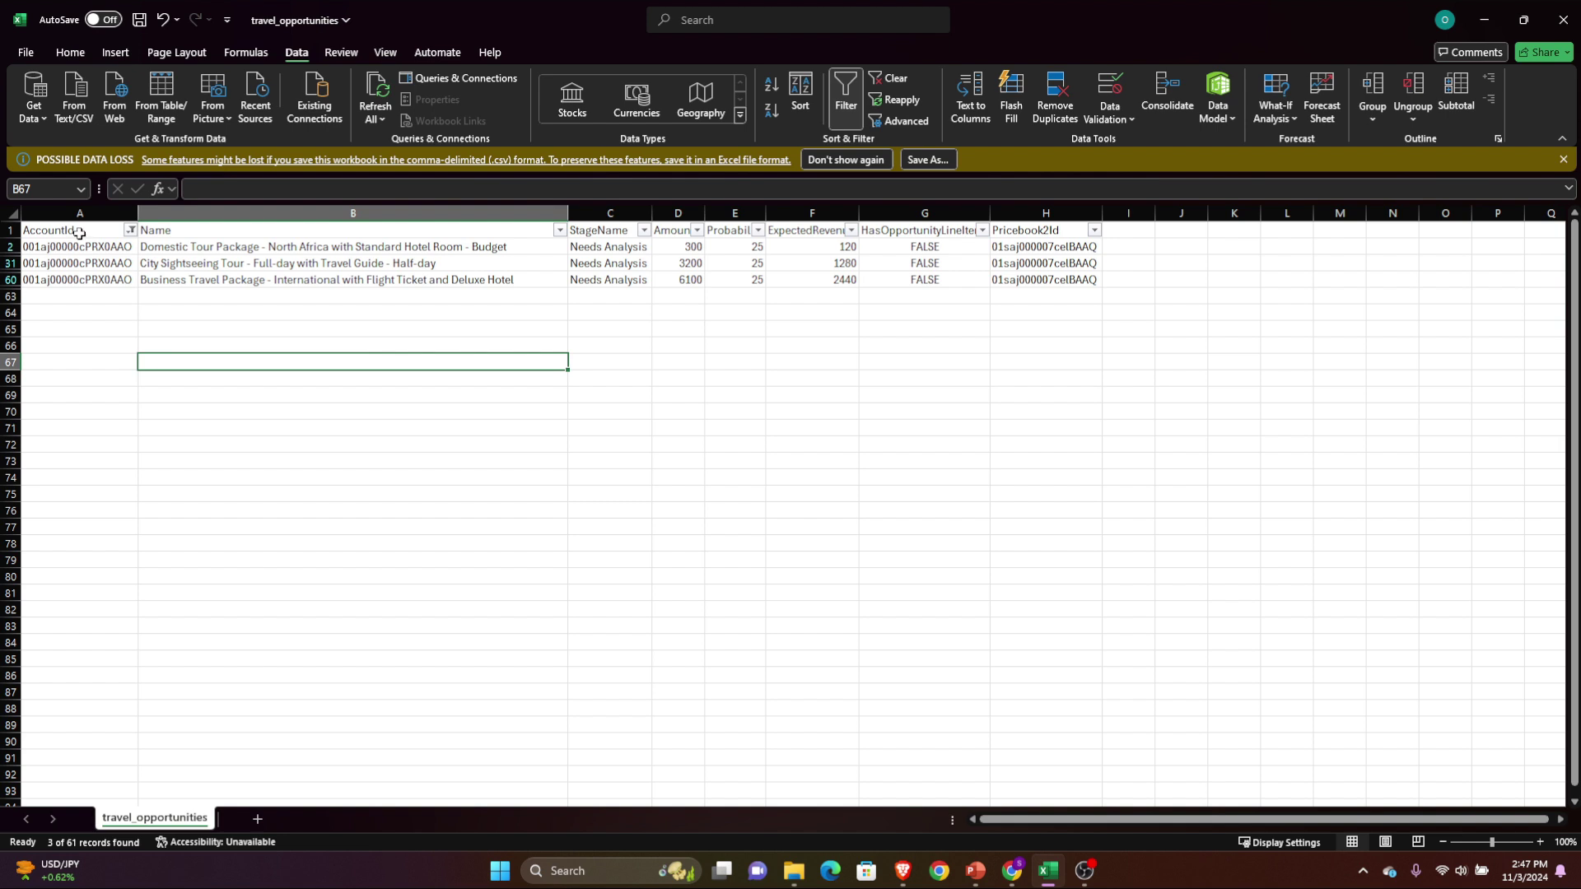
drag(79, 233, 1070, 282)
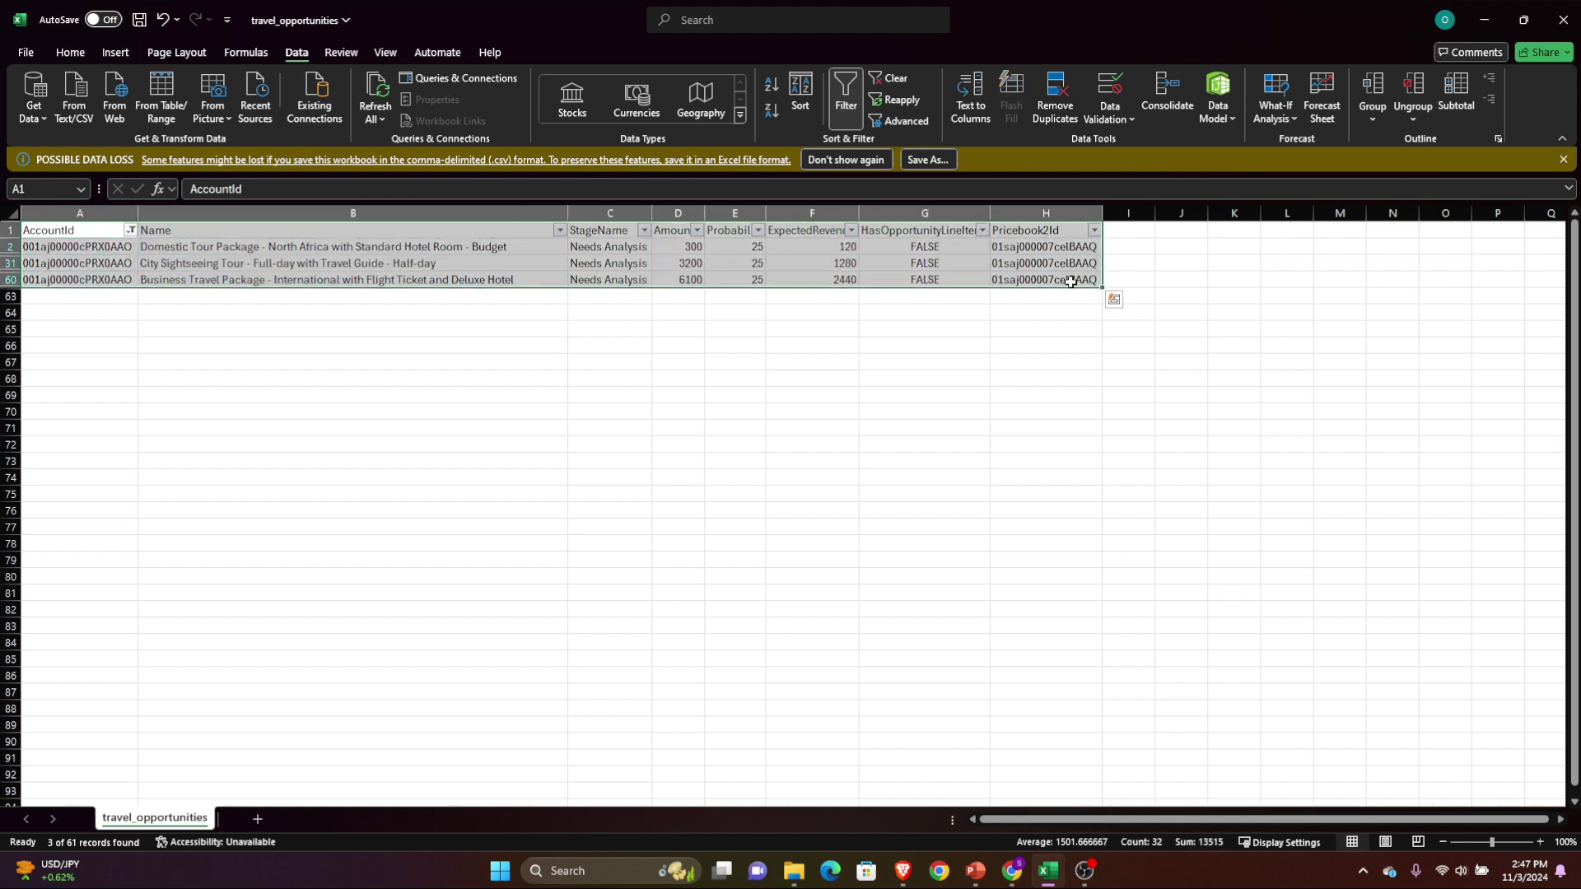
Copy the selected filtered opportunity rows with their headers into A1 of a new blank workbook.
key(ctrl+c)
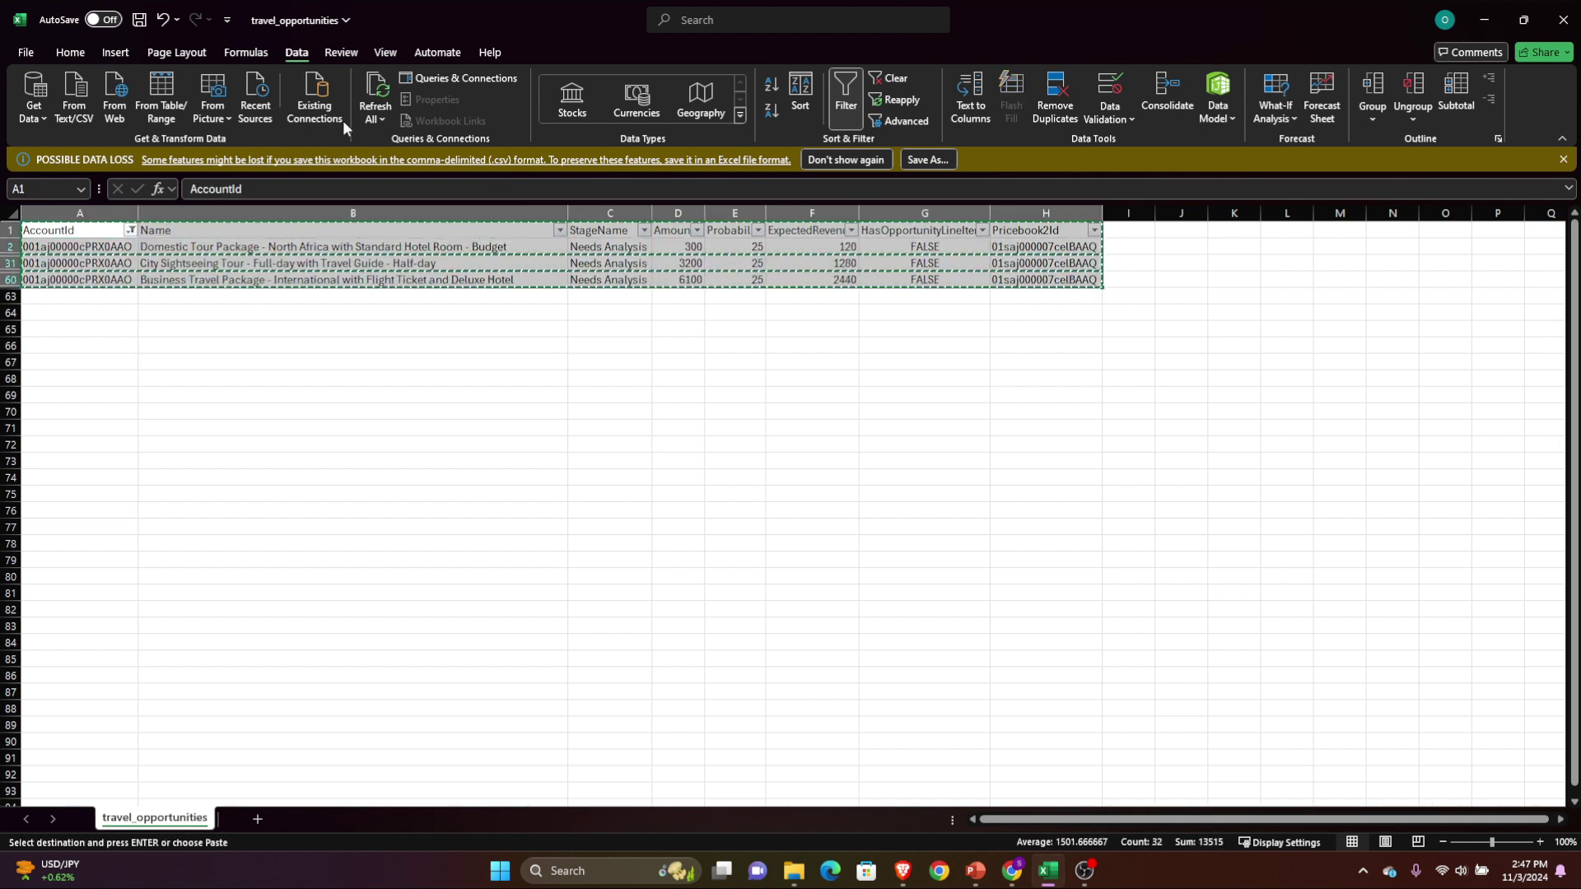
click(25, 52)
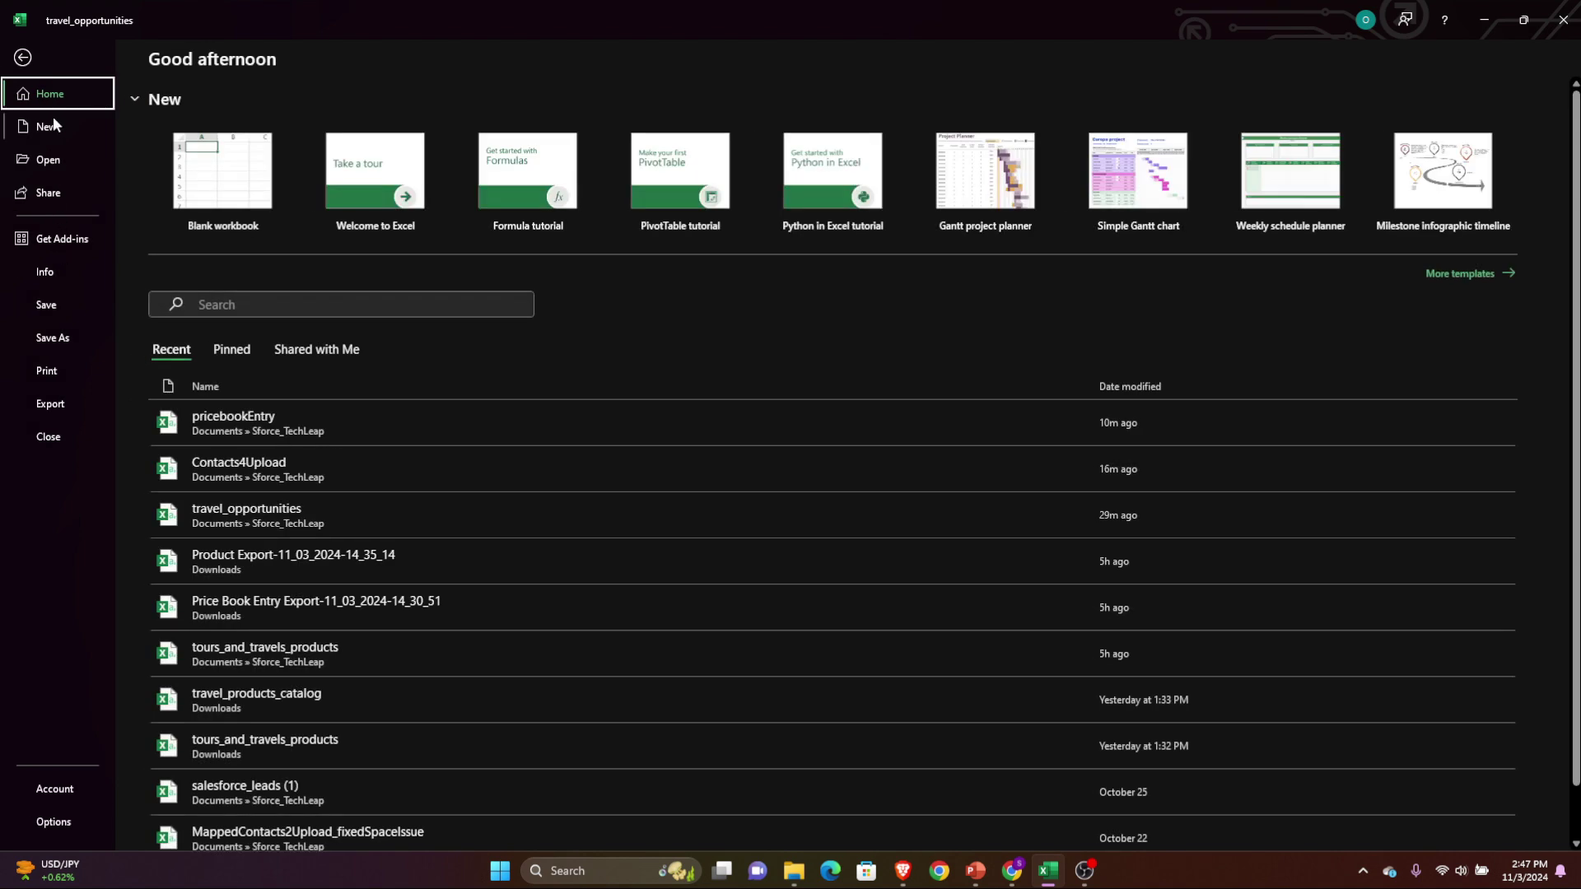
click(204, 171)
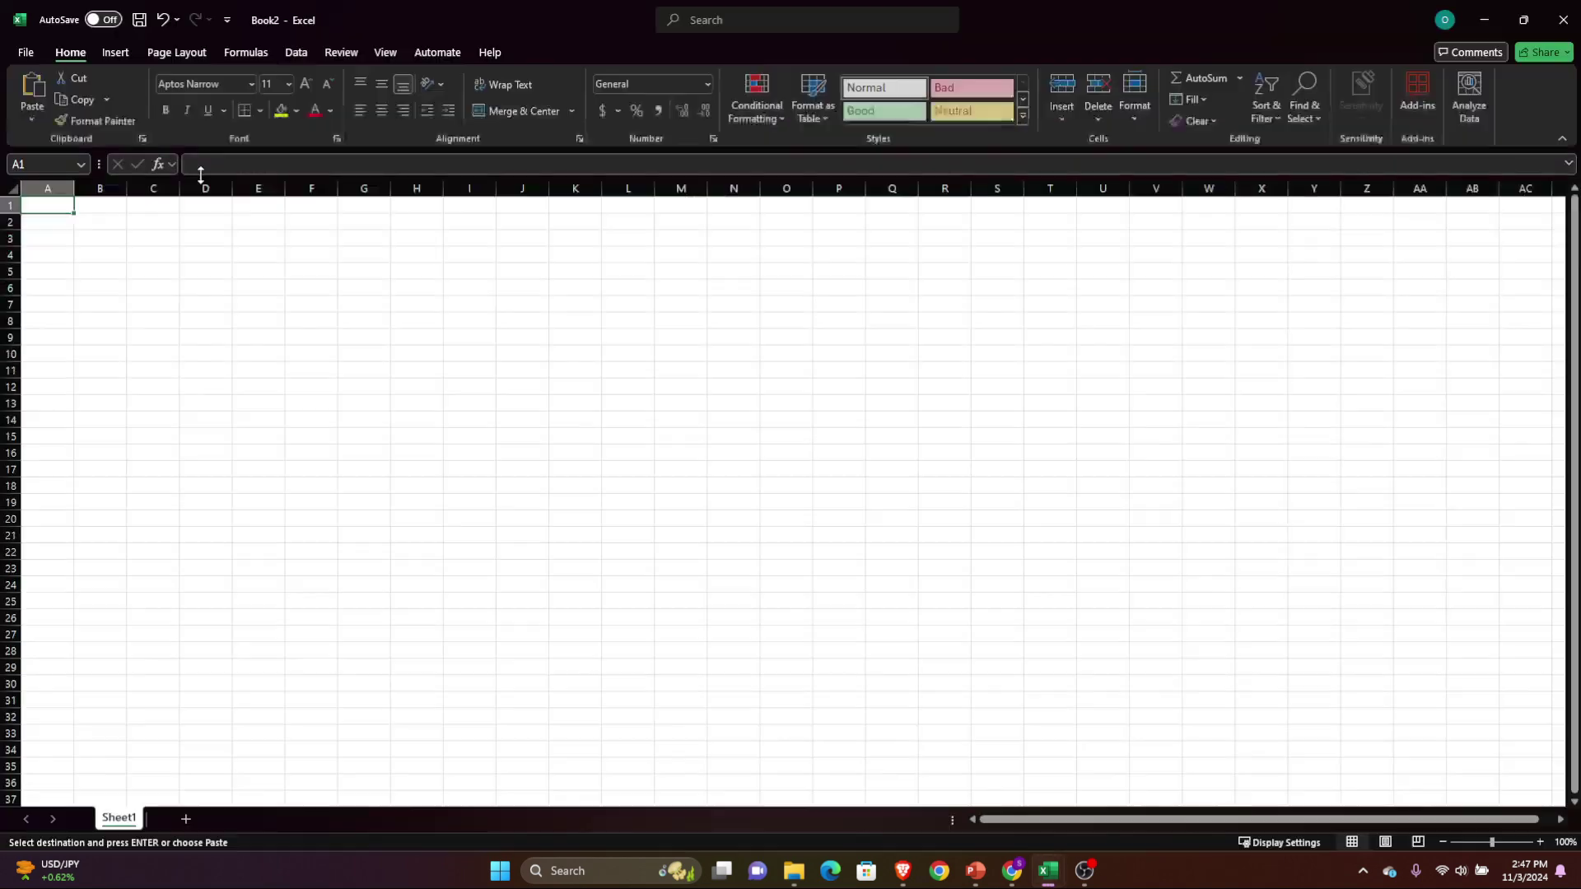
key(ctrl+v)
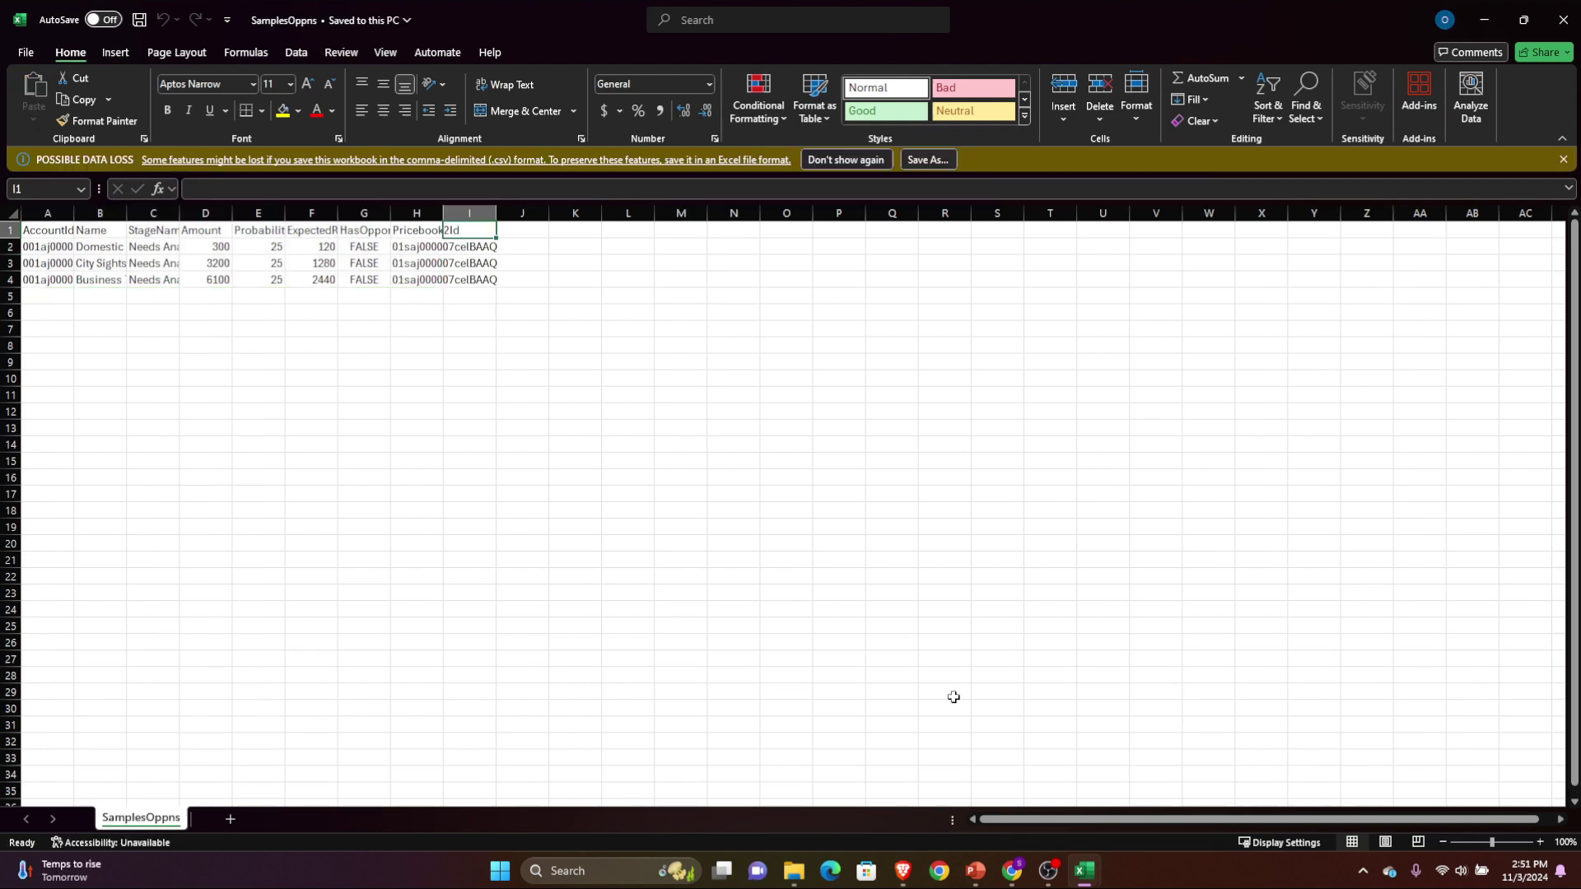
Add a Close Date header in I1 of SamplesOppns, enter 4/15/2025 in I2 and fill the date series down to I4.
text(Close Date)
key(Return)
text(4/)
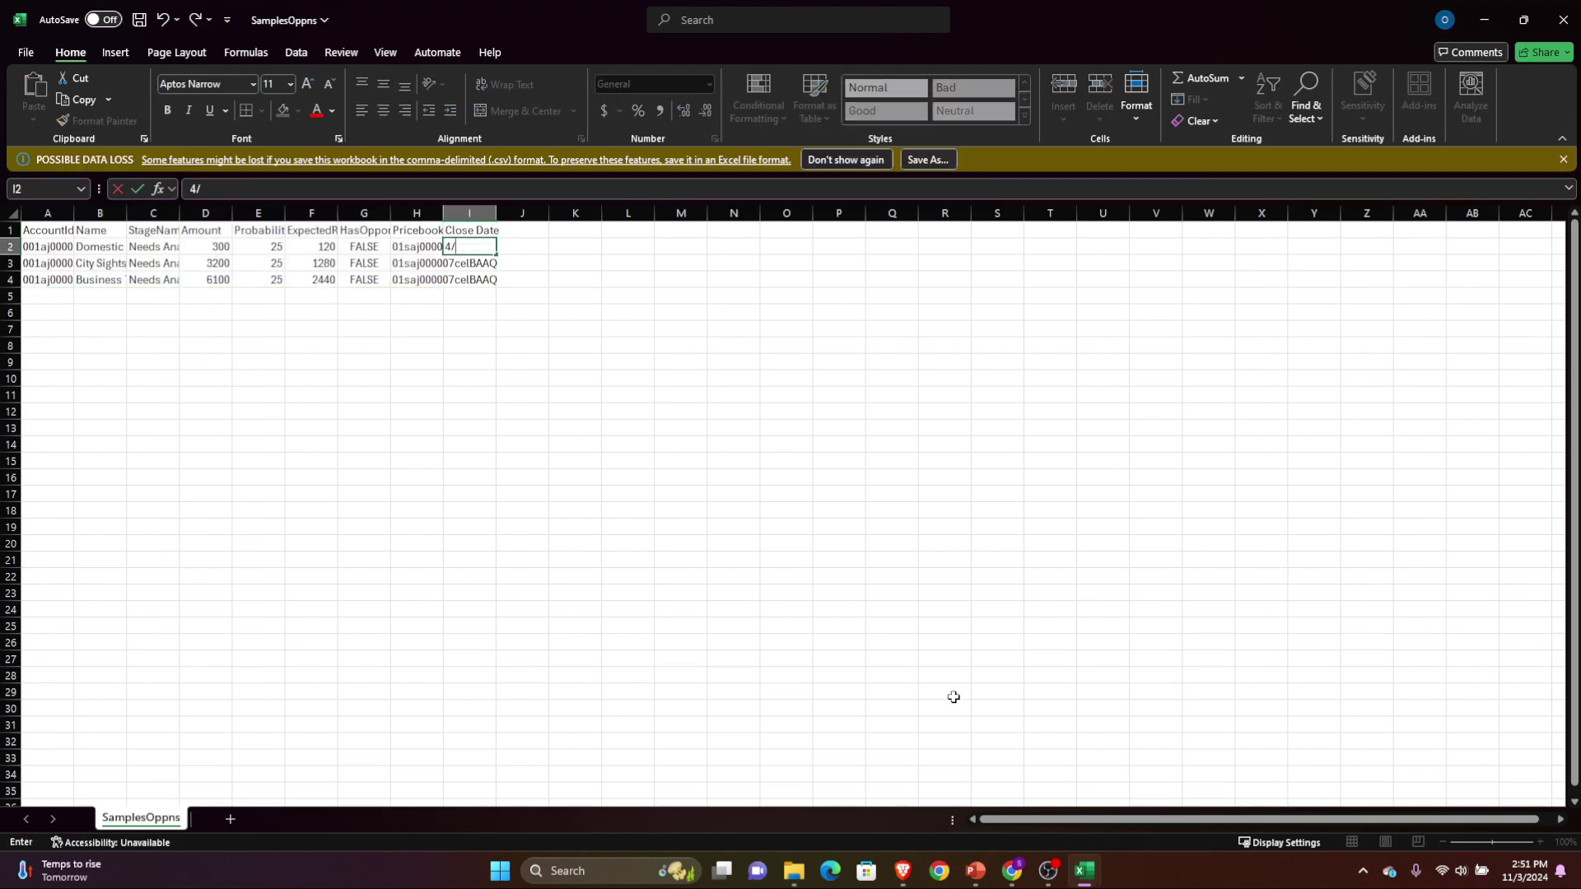
text(15/2025)
key(Return)
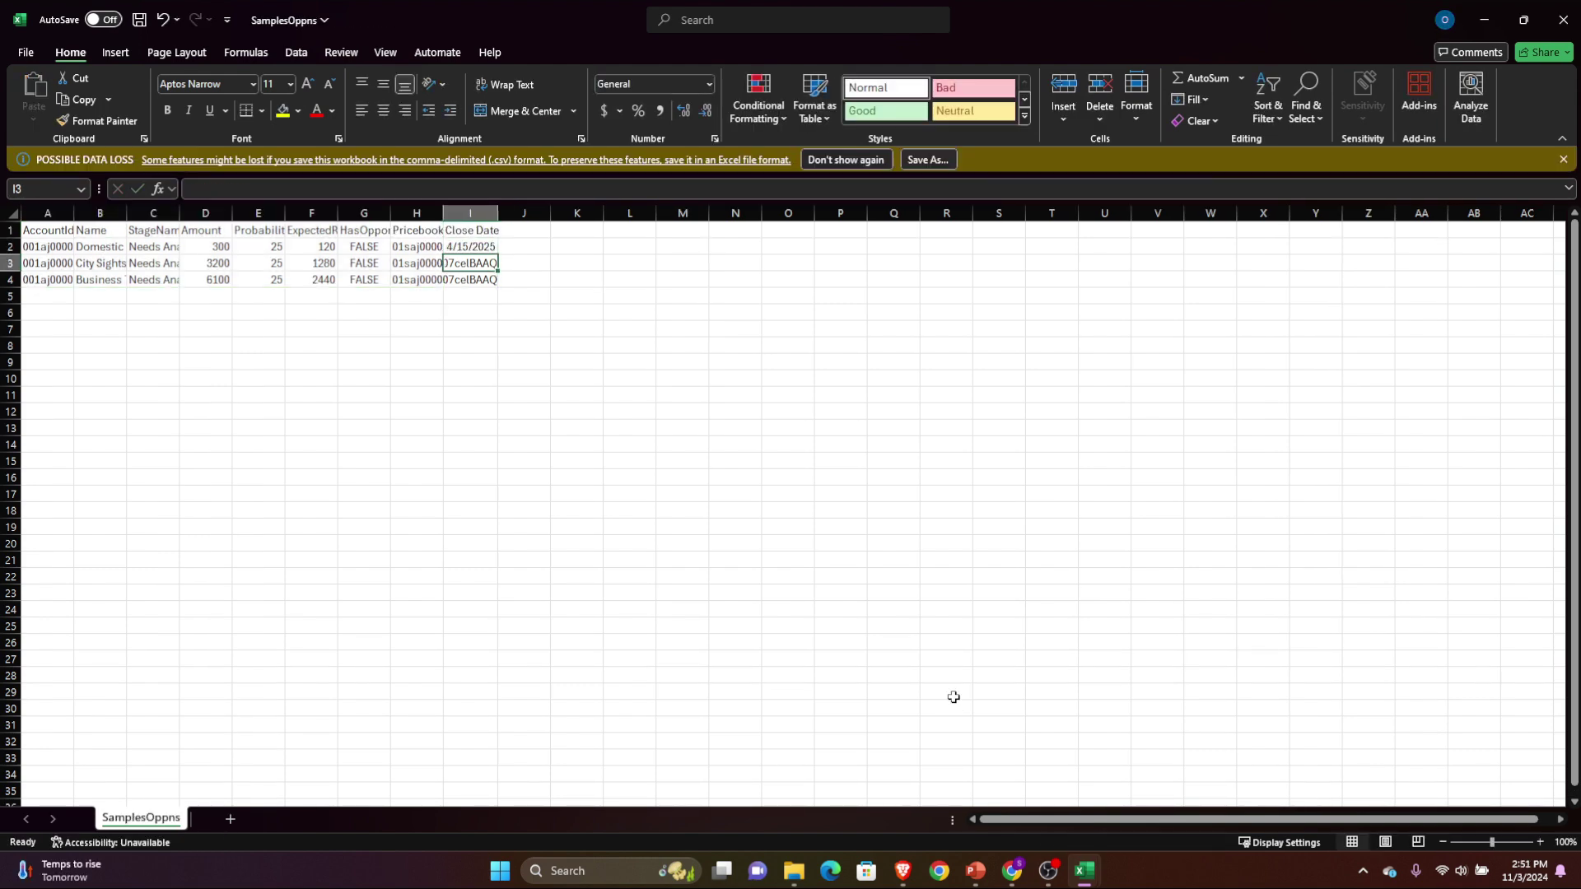
click(486, 247)
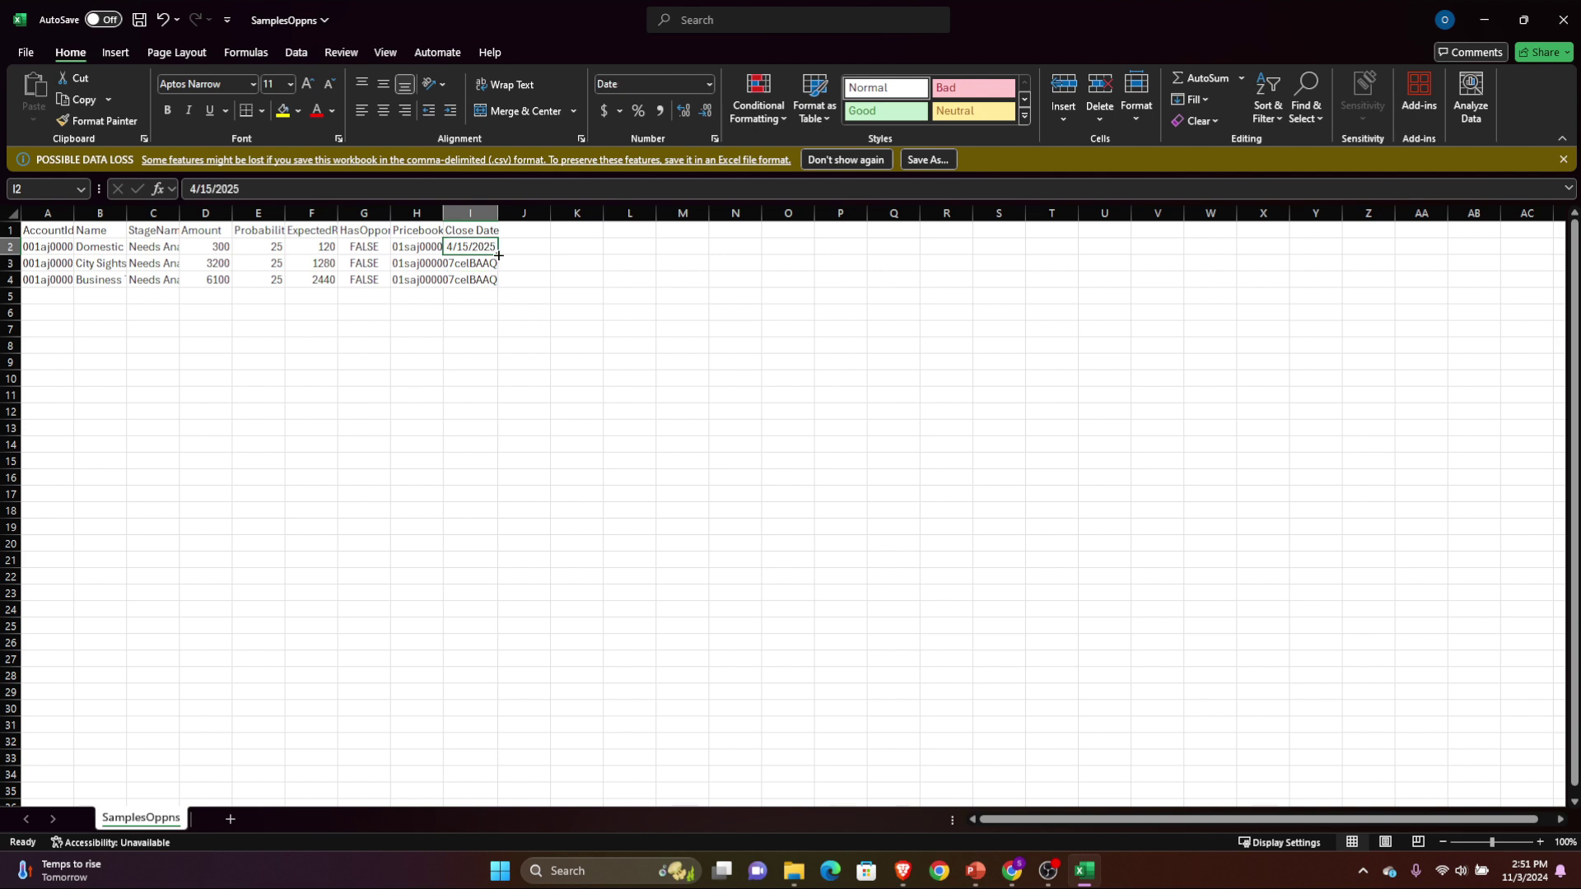
drag(499, 255, 491, 289)
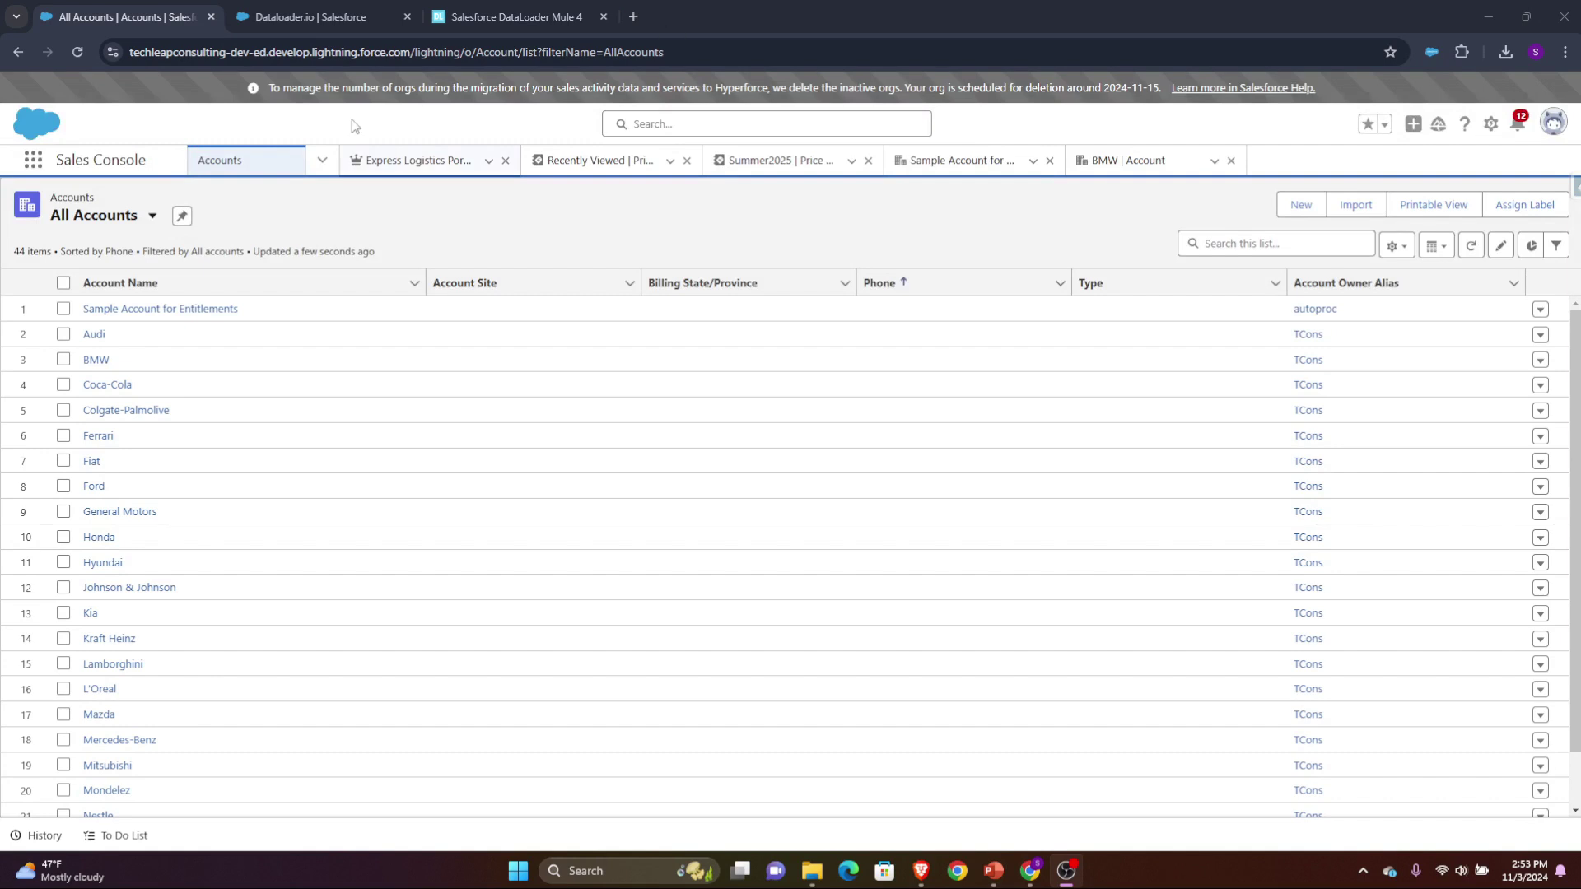
Switch to dataloader.io in Chrome and create an import task that uses the Insert operation on the Opportunity object.
click(292, 12)
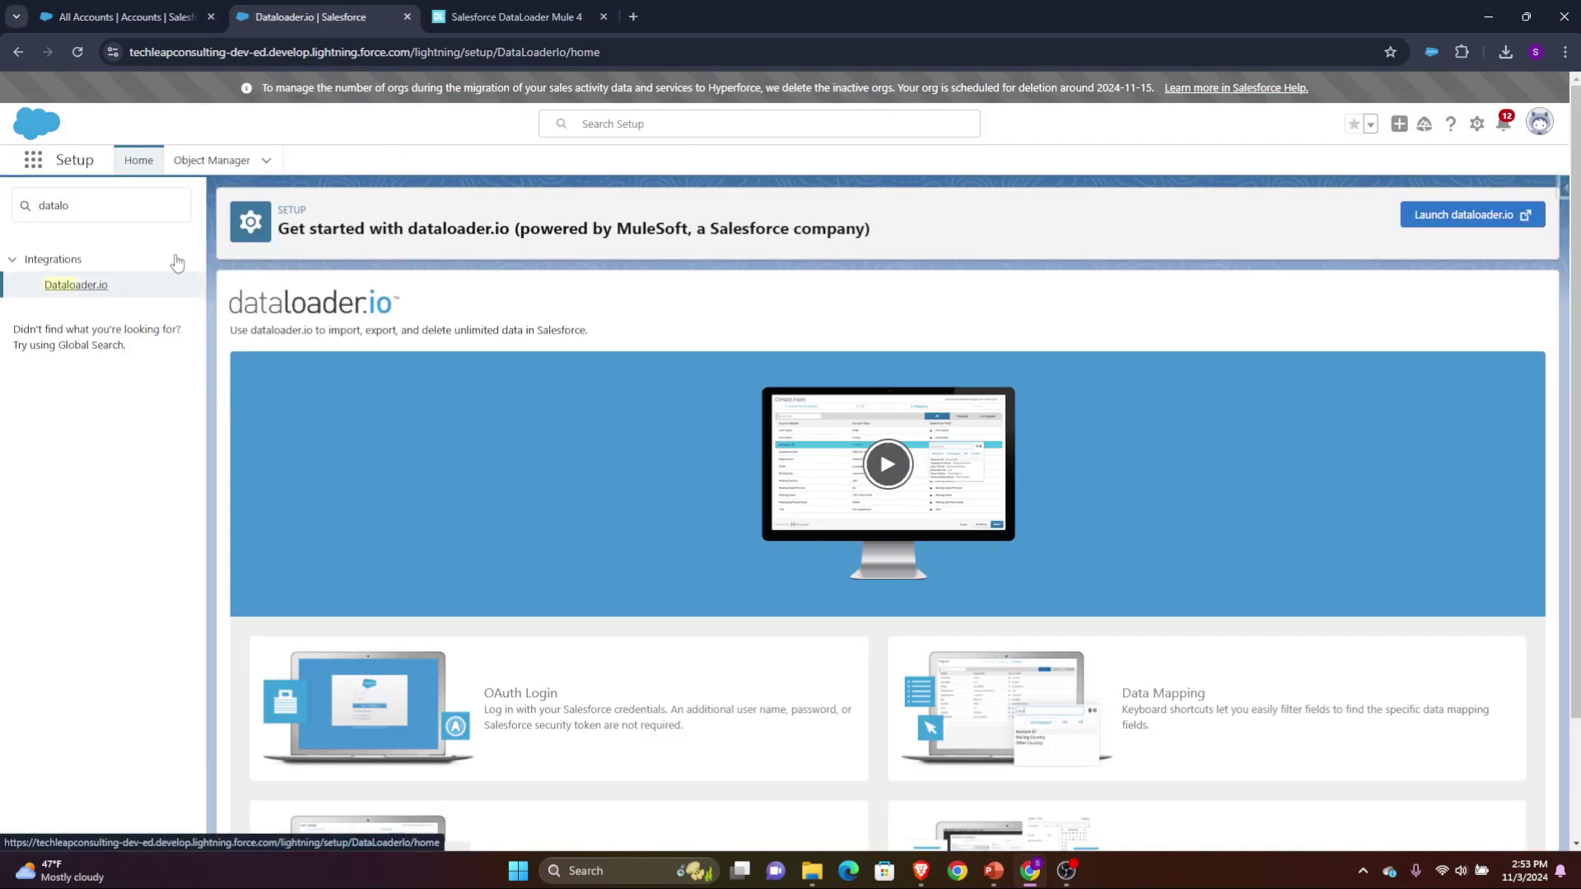
click(516, 17)
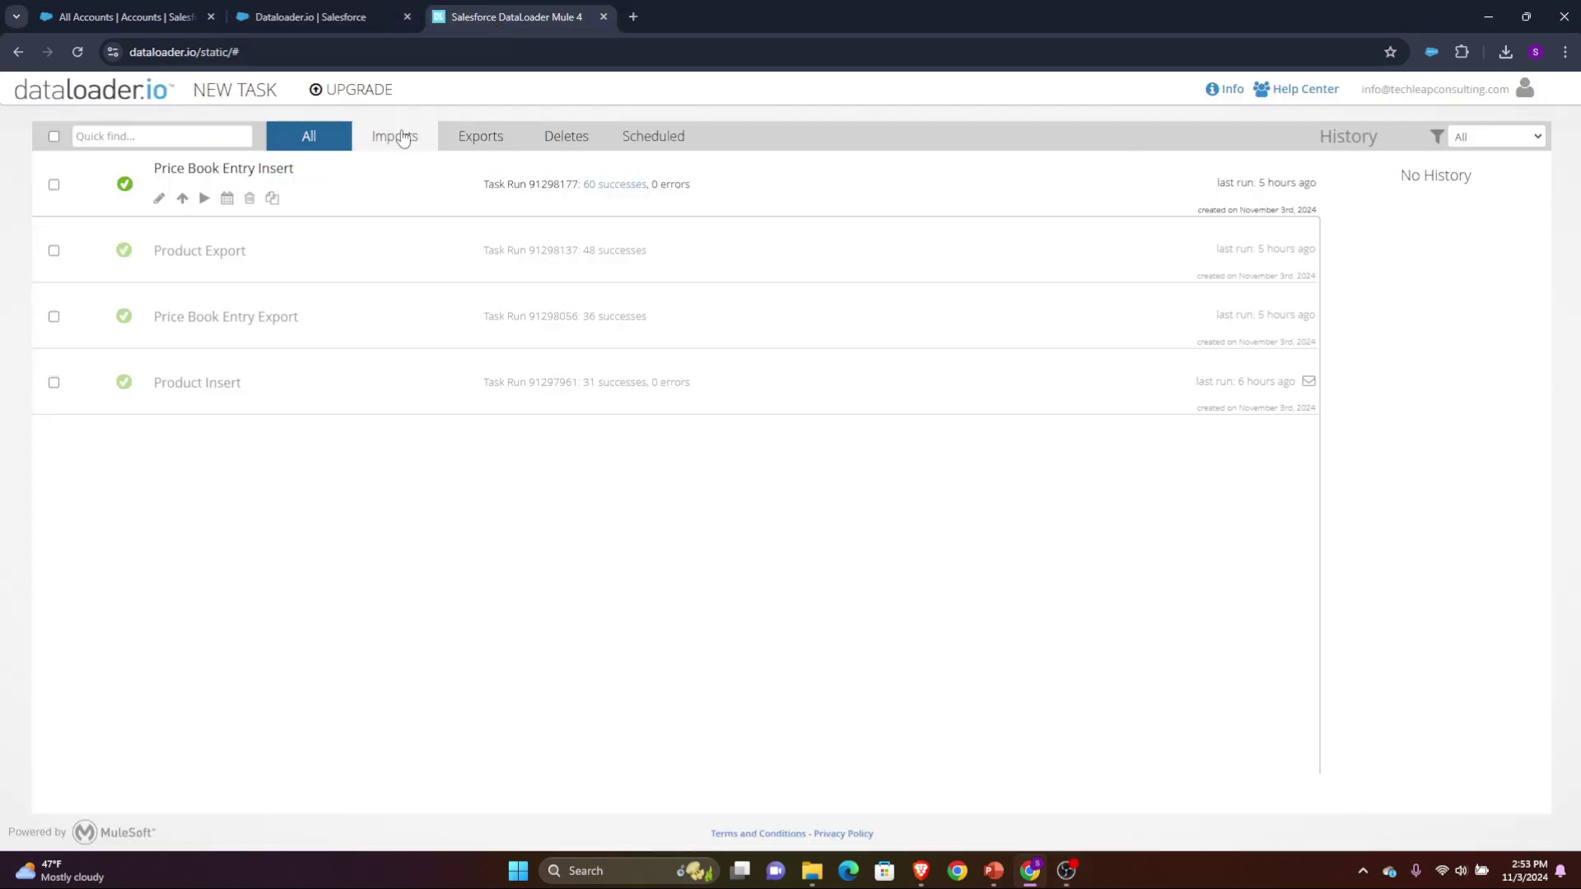
click(262, 93)
click(247, 130)
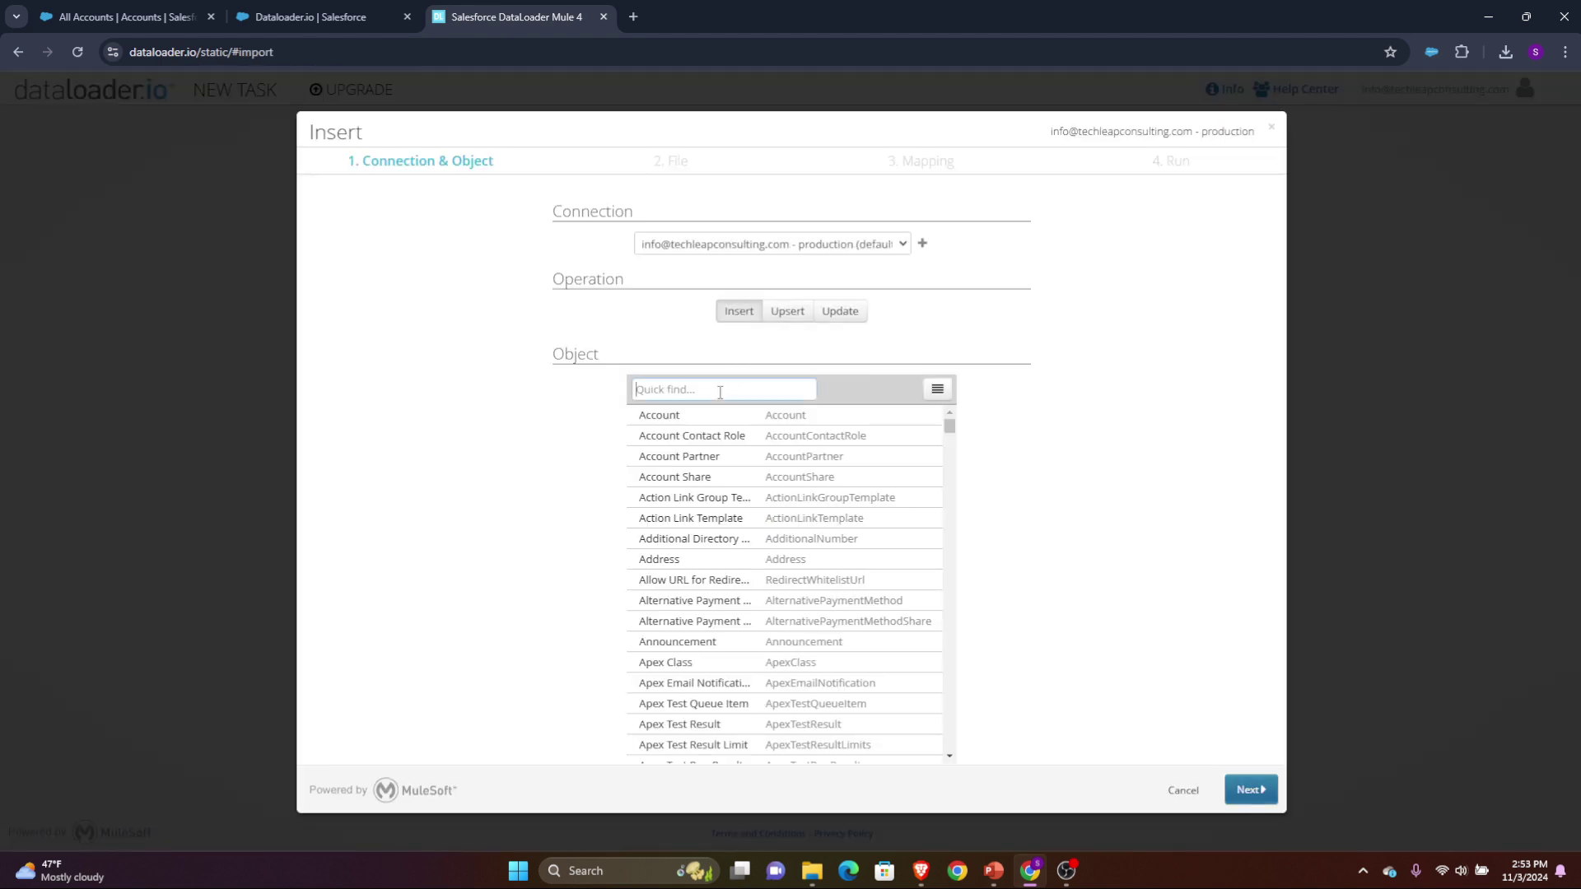
text(opp)
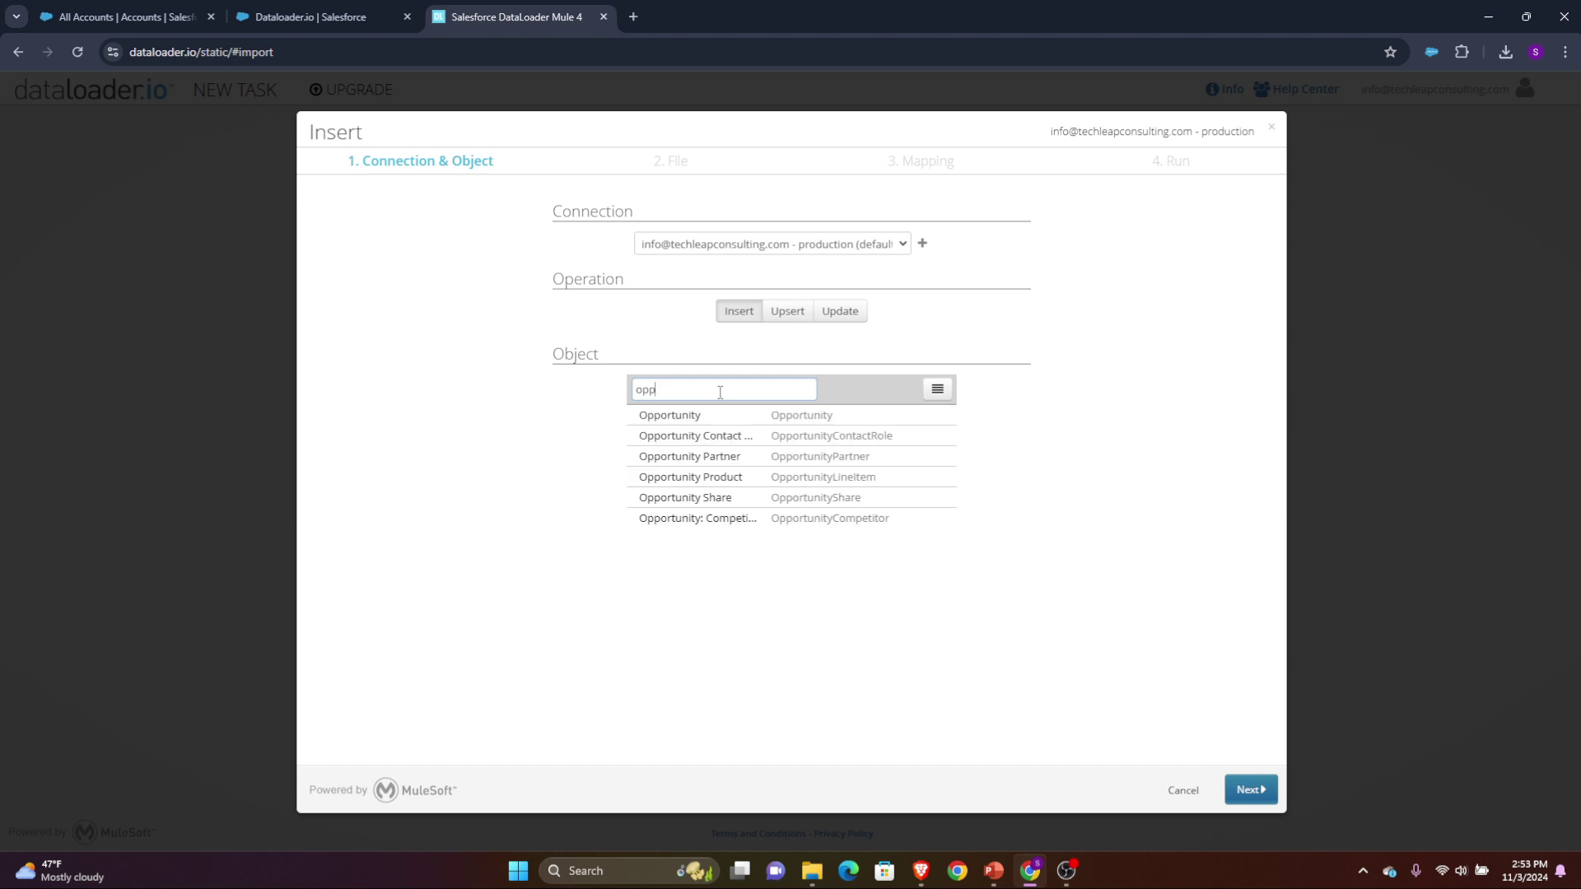
click(679, 415)
click(1239, 791)
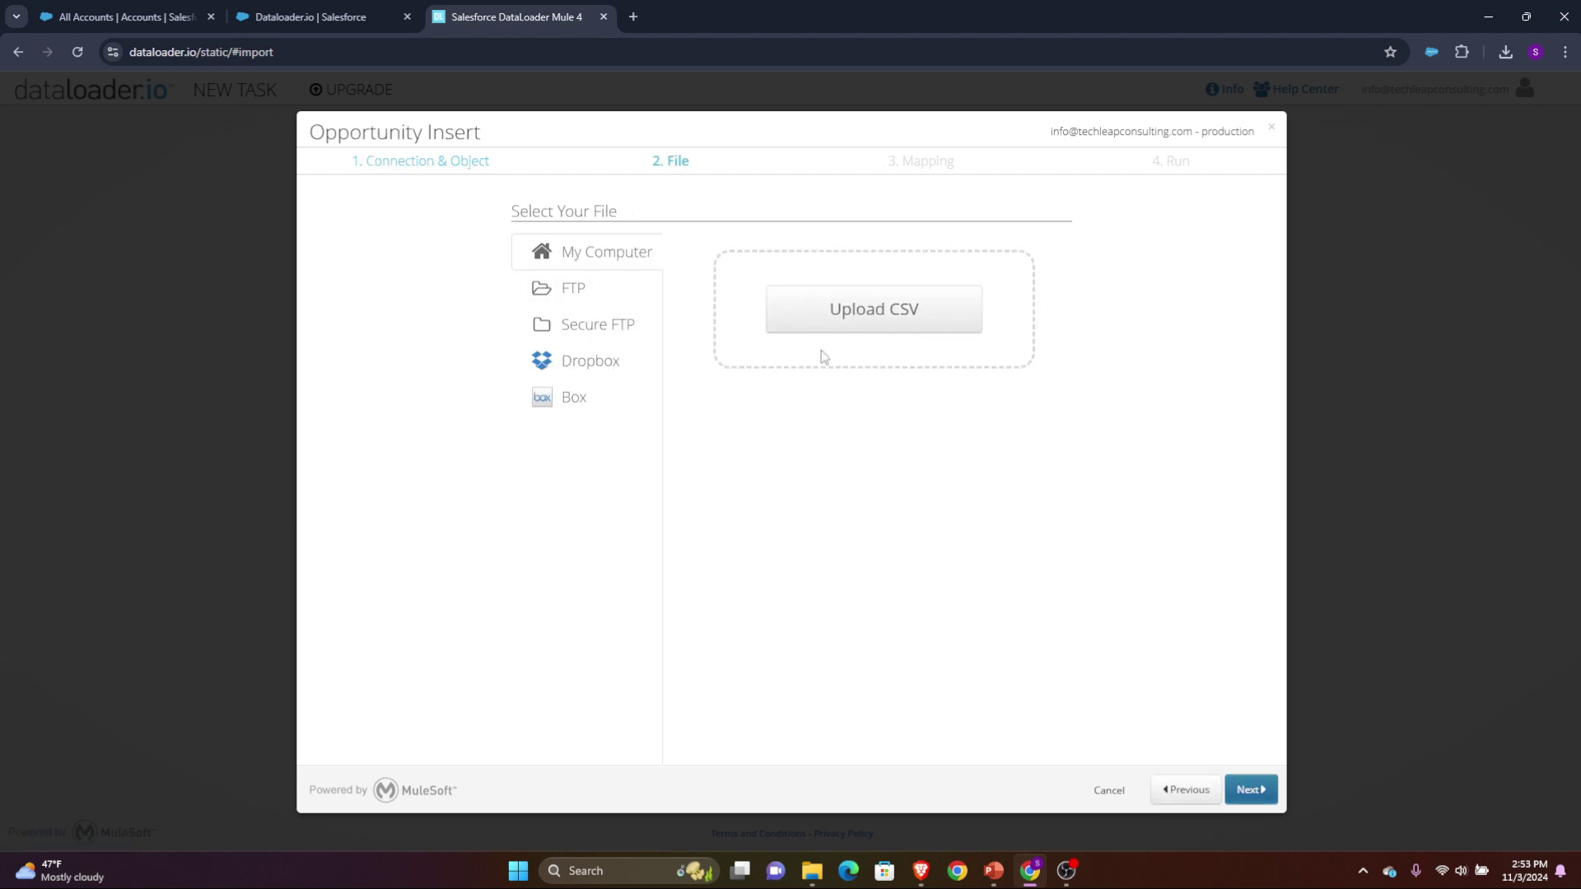
Upload the SamplesOppns comma-separated file from the Sforce_TechLeap folder as the source of the Opportunity insert.
click(882, 306)
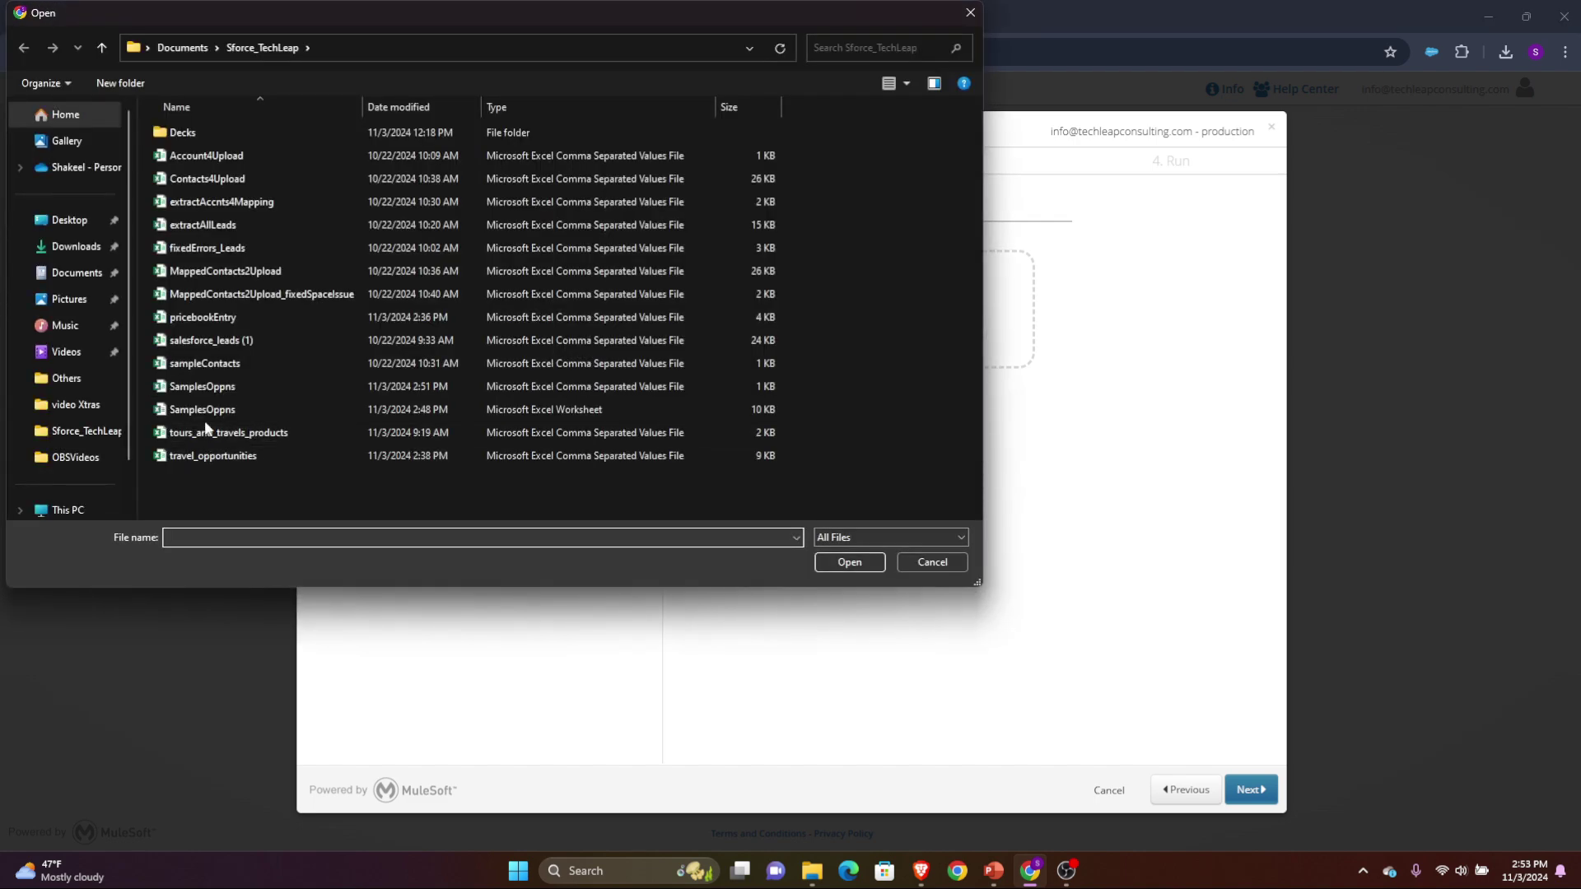
click(199, 388)
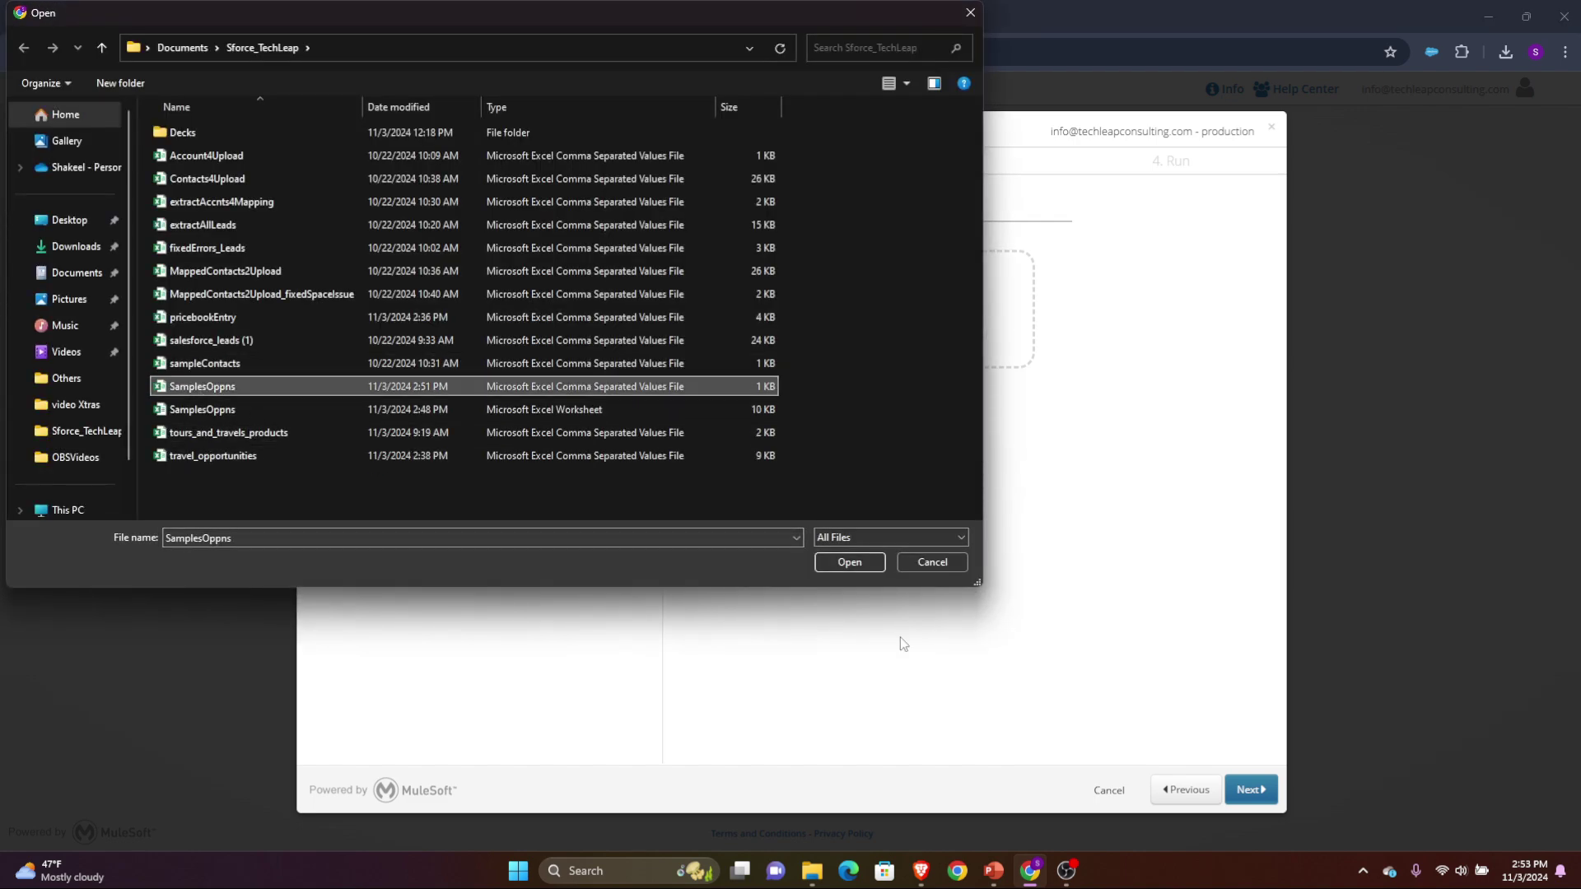
click(849, 563)
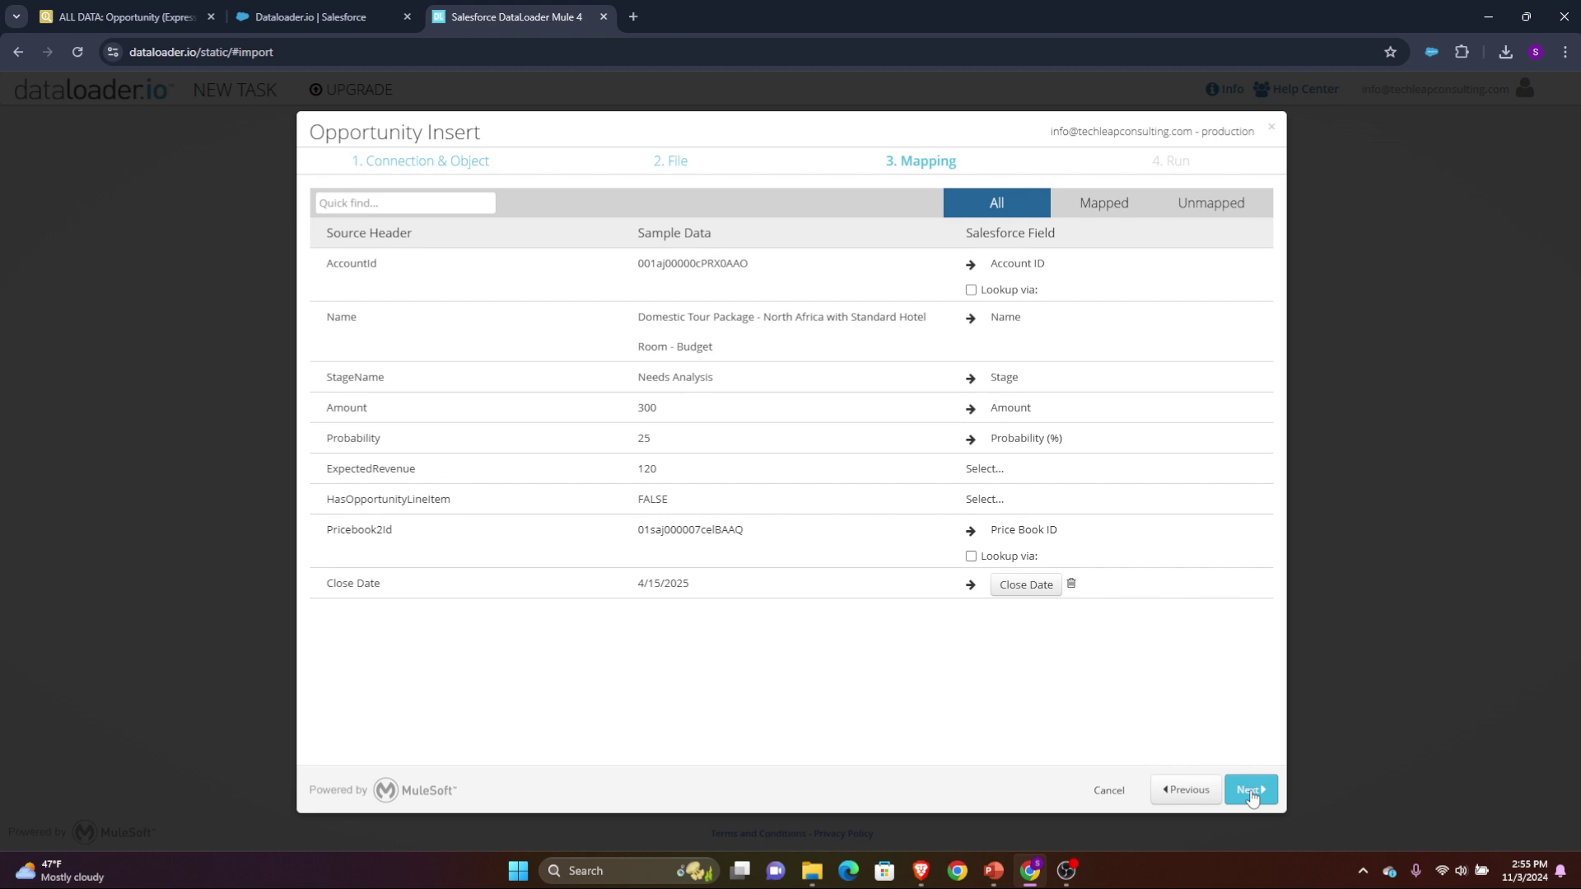
Accept the field mapping, including Close Date, and save and run the Opportunity insert.
click(1248, 790)
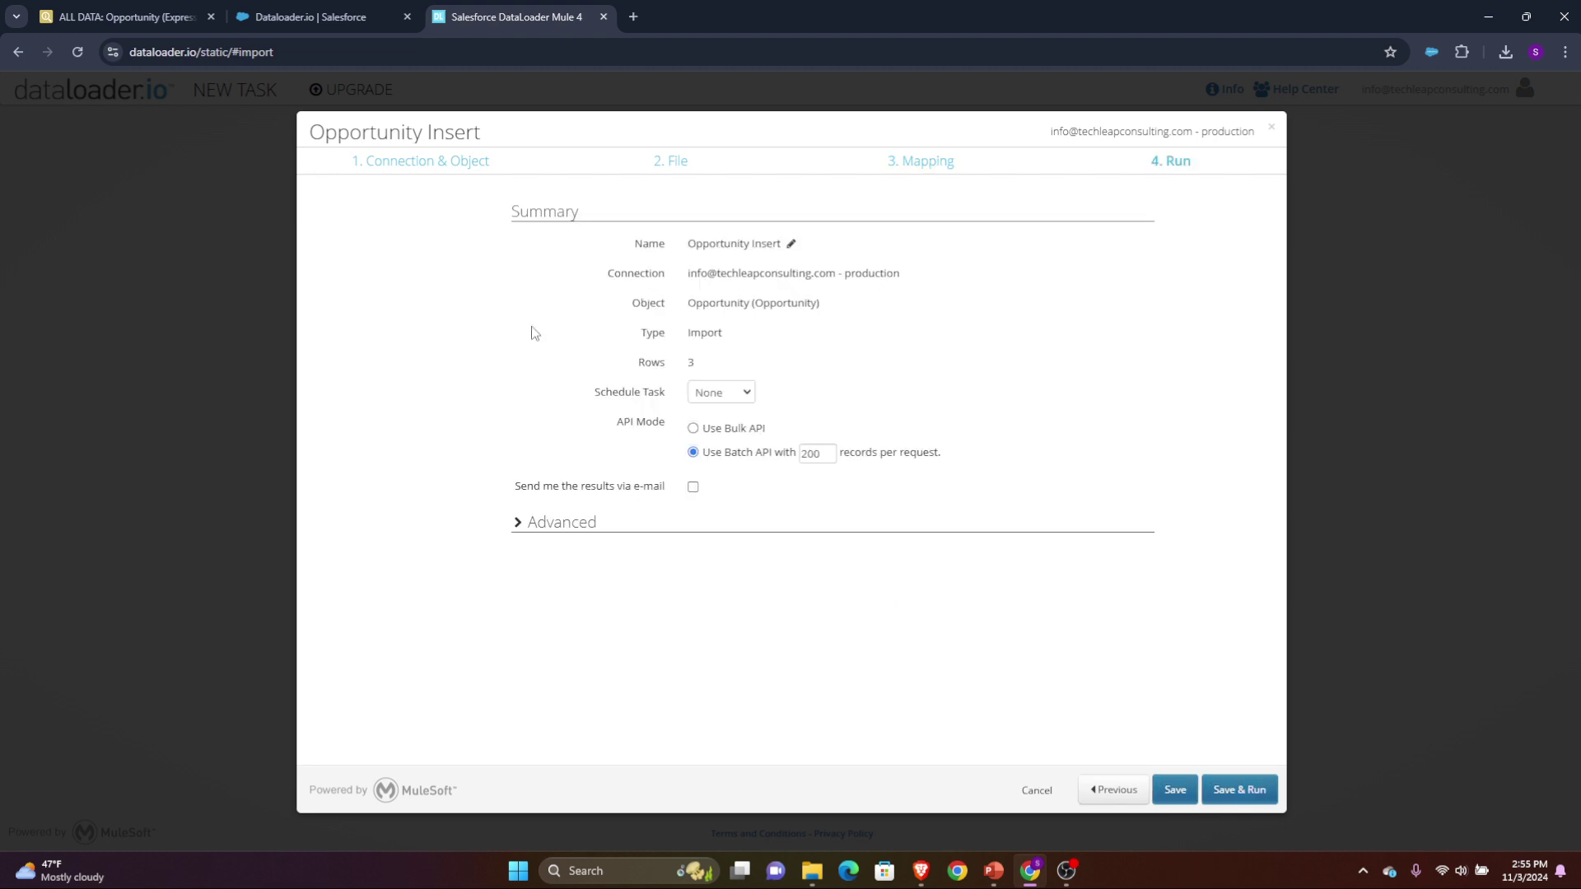
click(1235, 792)
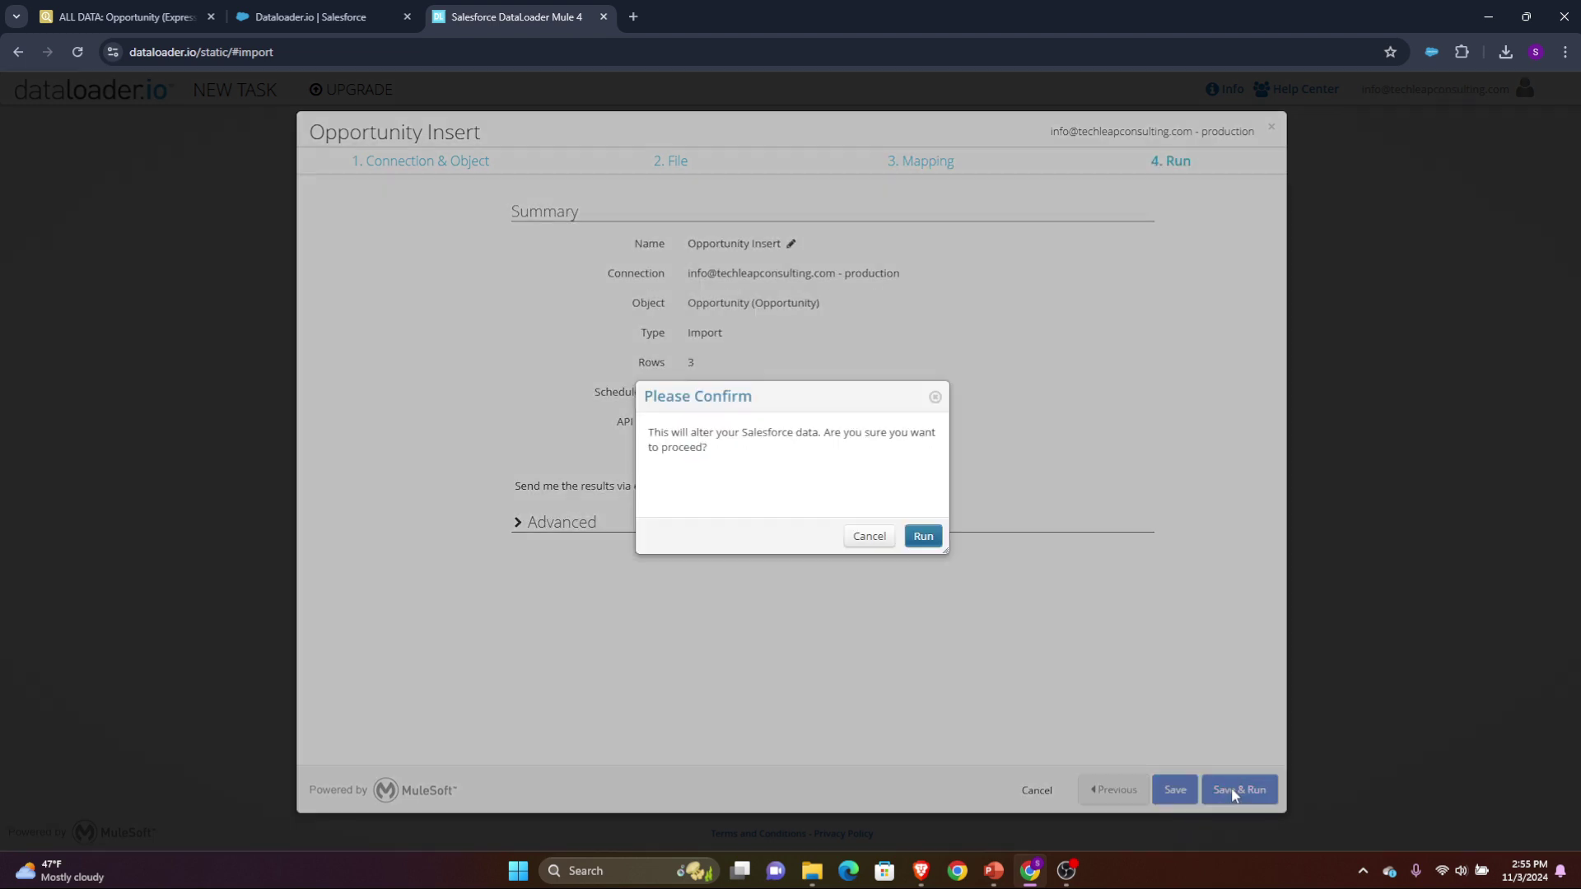
click(924, 537)
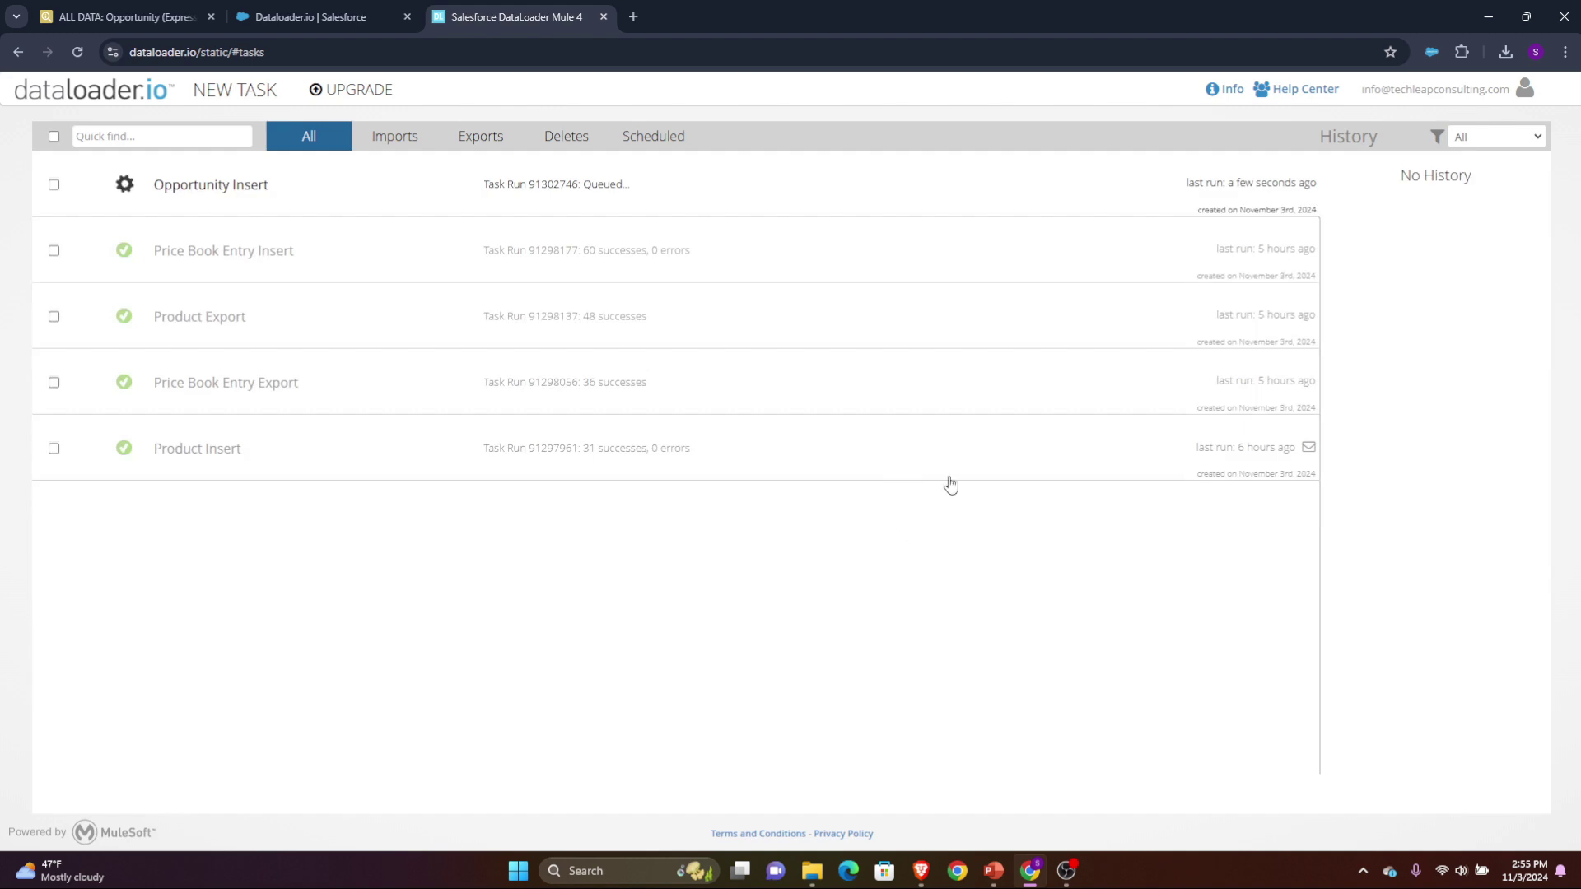
Return to Salesforce and open the BMW account to check its imported opportunities.
key(ctrl+1)
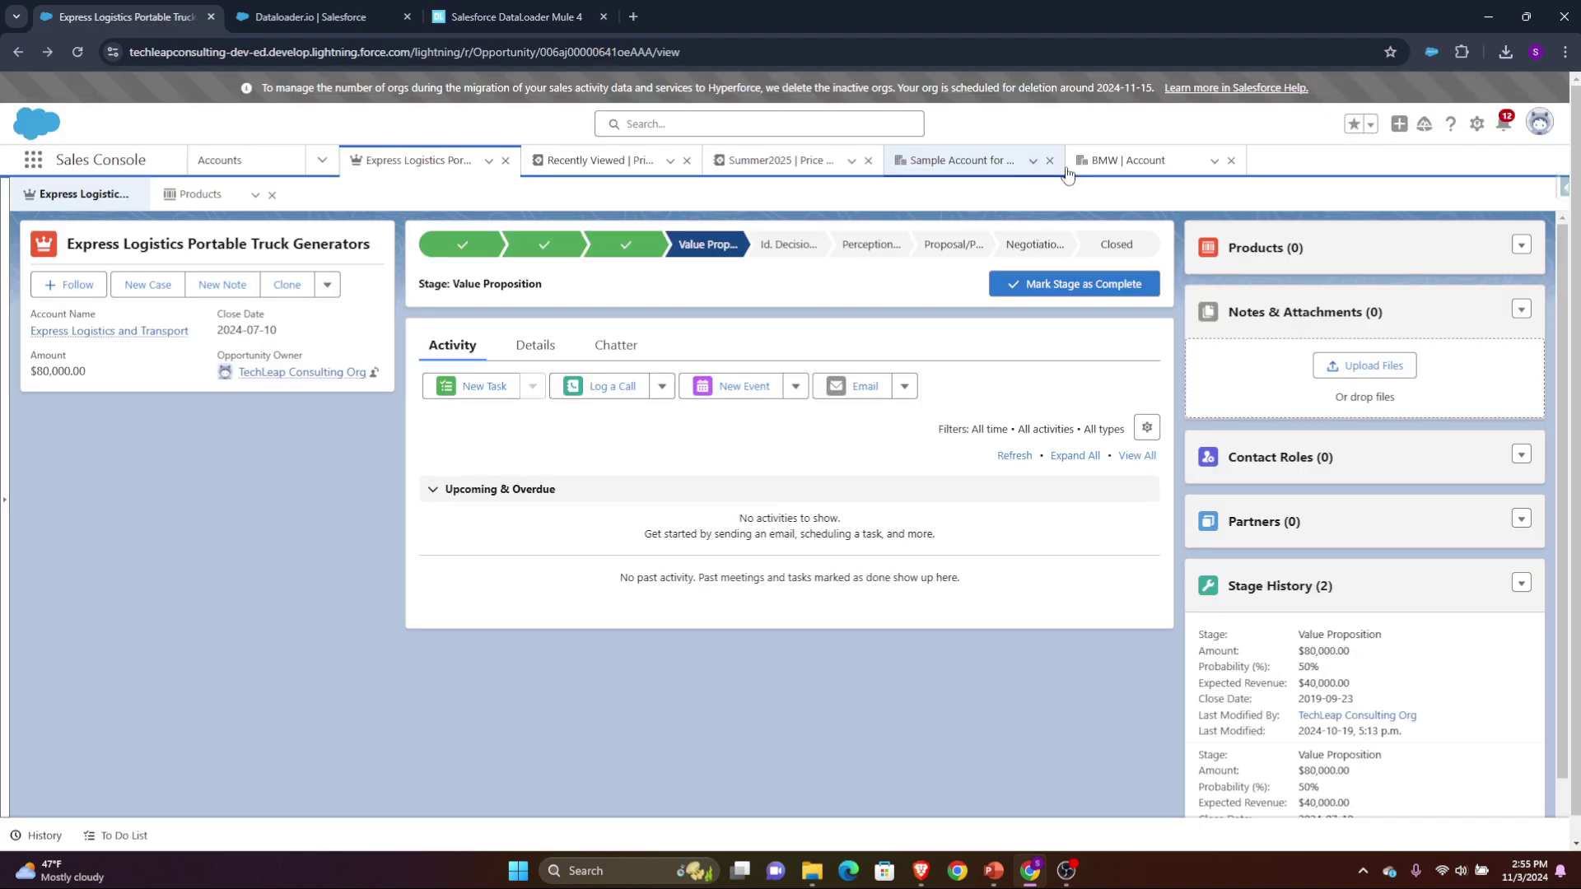
click(1126, 165)
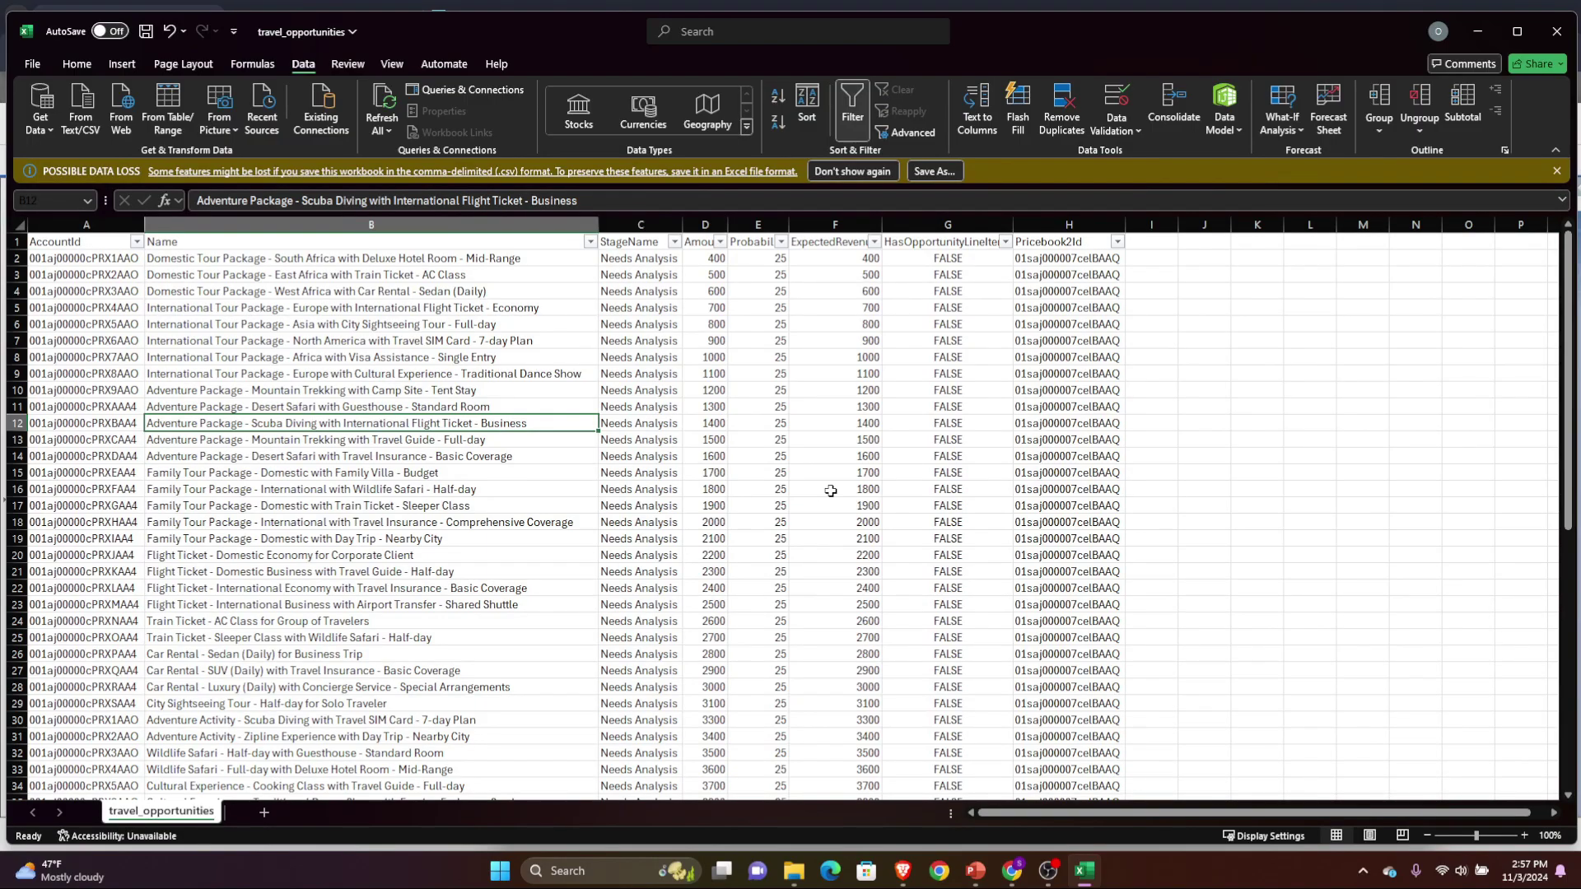
In the travel_opportunities workbook, add a Close Date column after Pricebook2Id and fill it down with dates starting from 4/1/2025.
click(1152, 242)
text(Close Date)
key(Return)
text(4/)
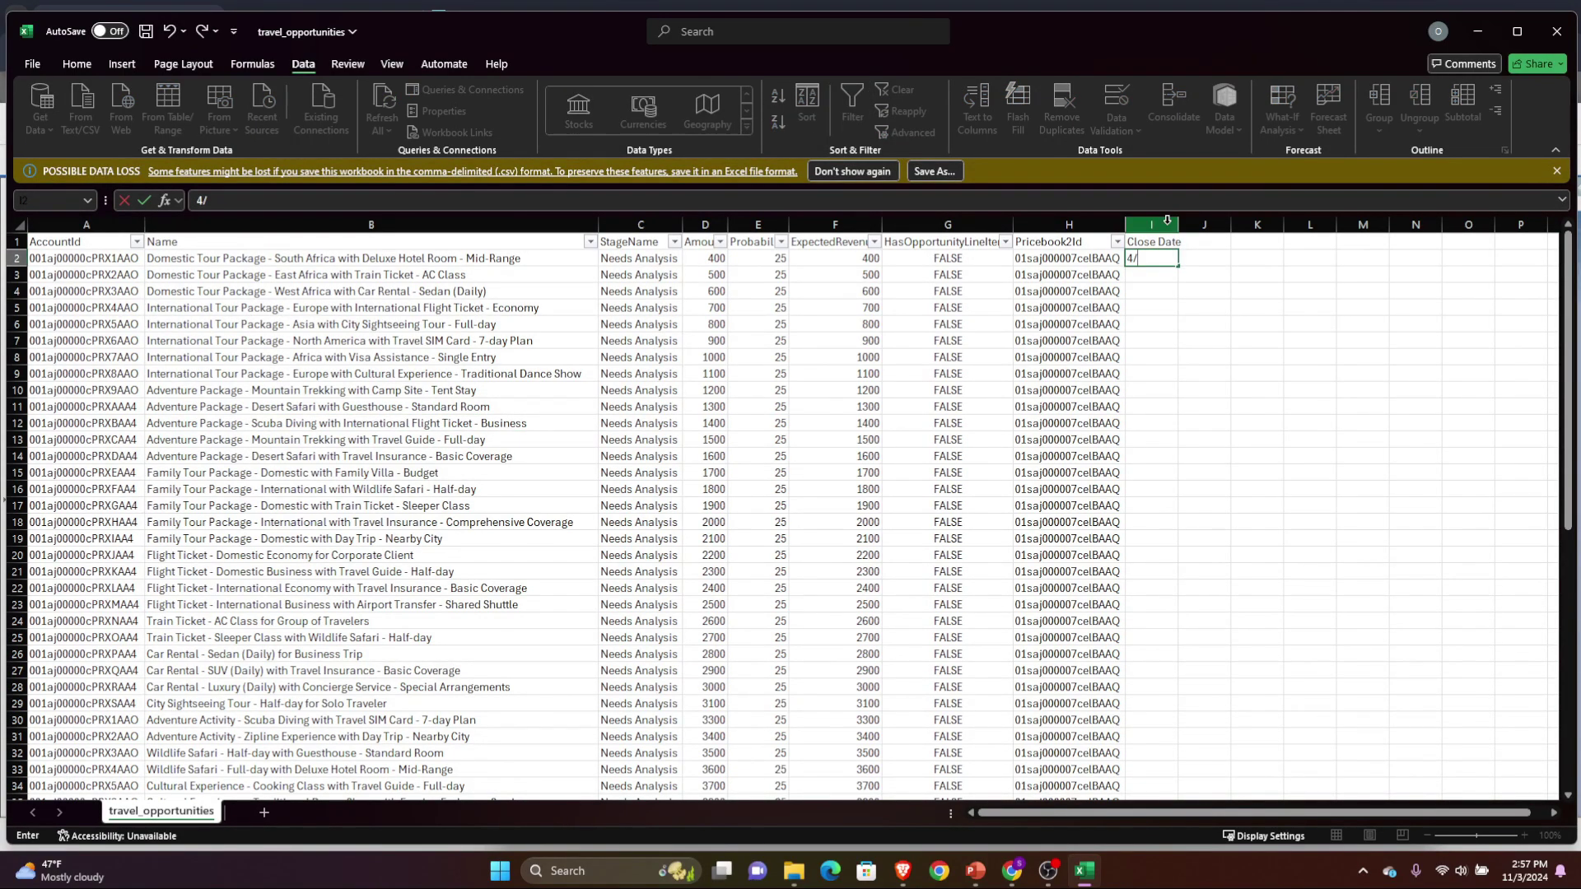
text(1/2025)
key(Return)
click(1157, 258)
double_click(1179, 266)
scroll(1221, 508, down, 9)
scroll(1107, 487, up, 9)
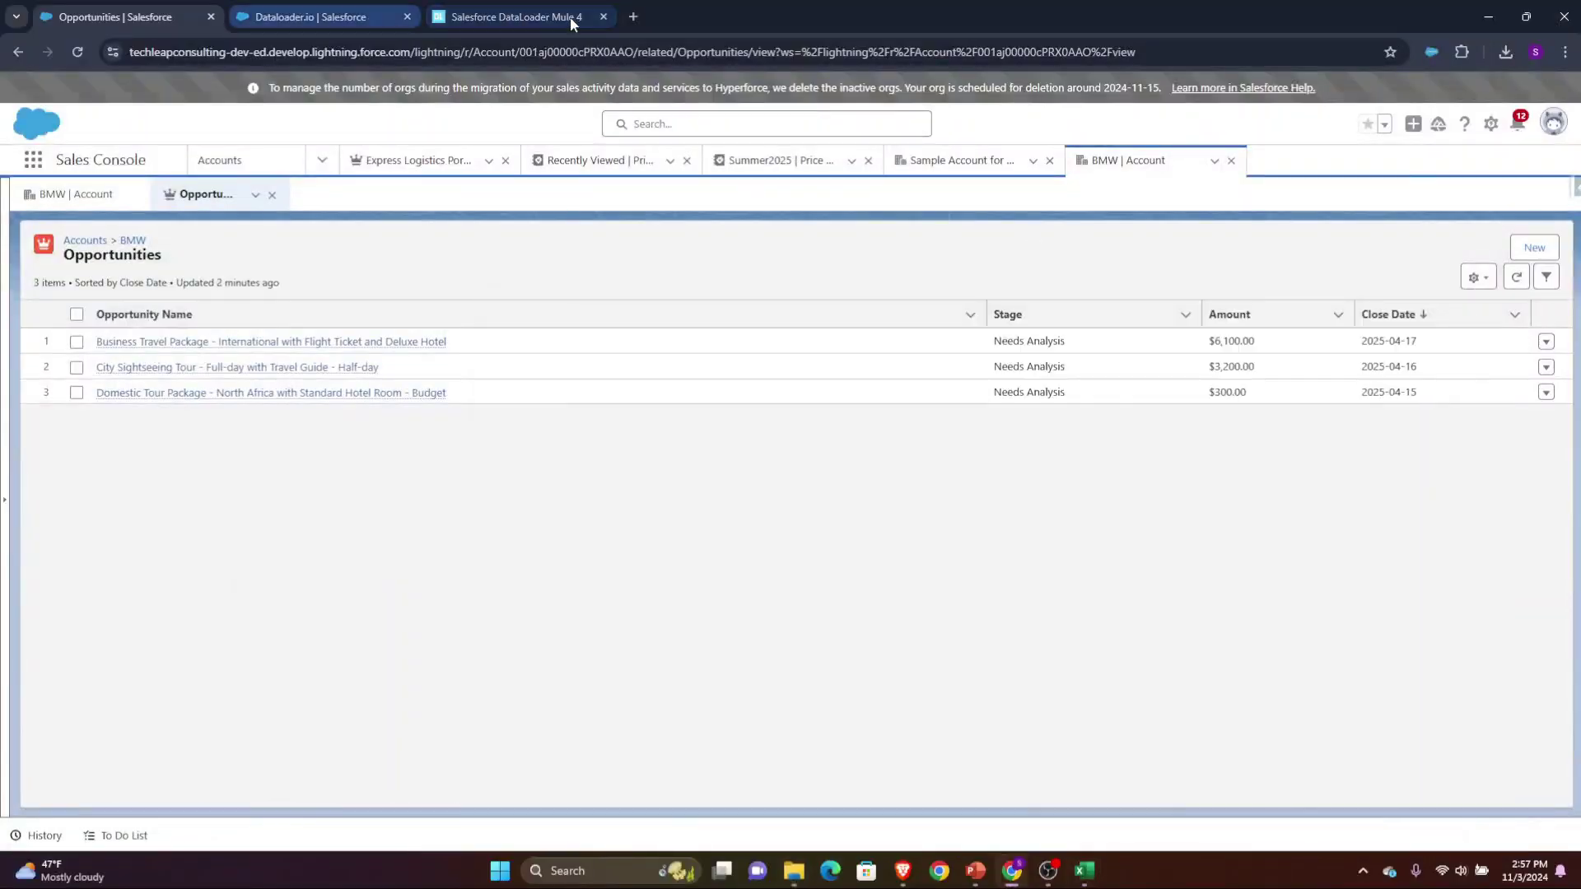
Return to dataloader.io and set up another import task that inserts records into the Opportunity object.
click(569, 17)
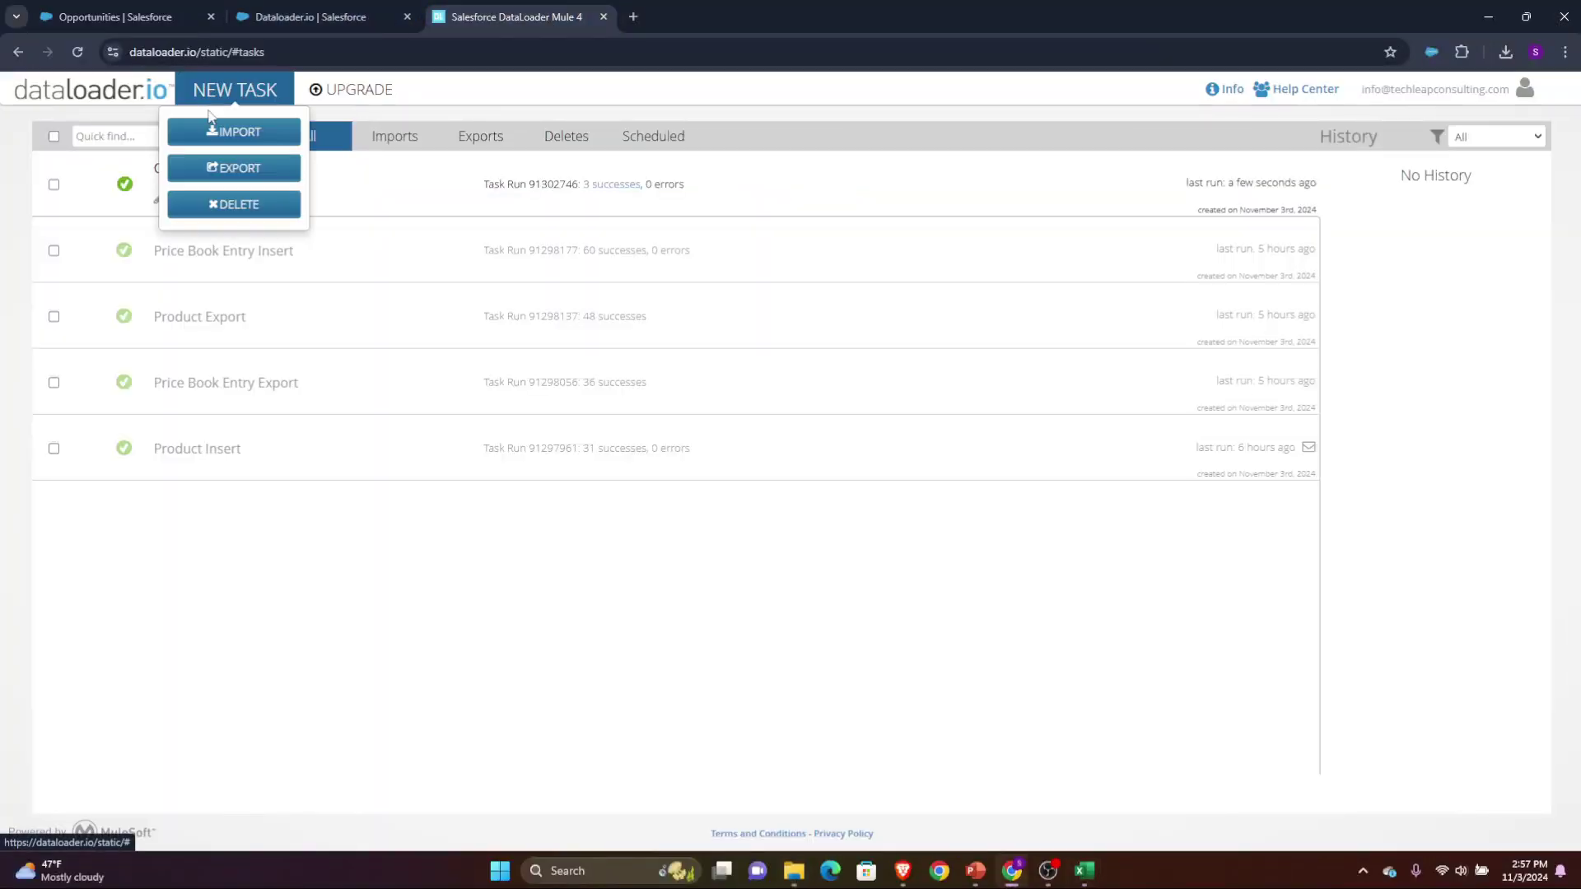
click(233, 132)
text(opp)
click(671, 413)
click(1250, 790)
Upload the travel_opportunities CSV file, accept its field mapping, and save and run the insert.
click(901, 313)
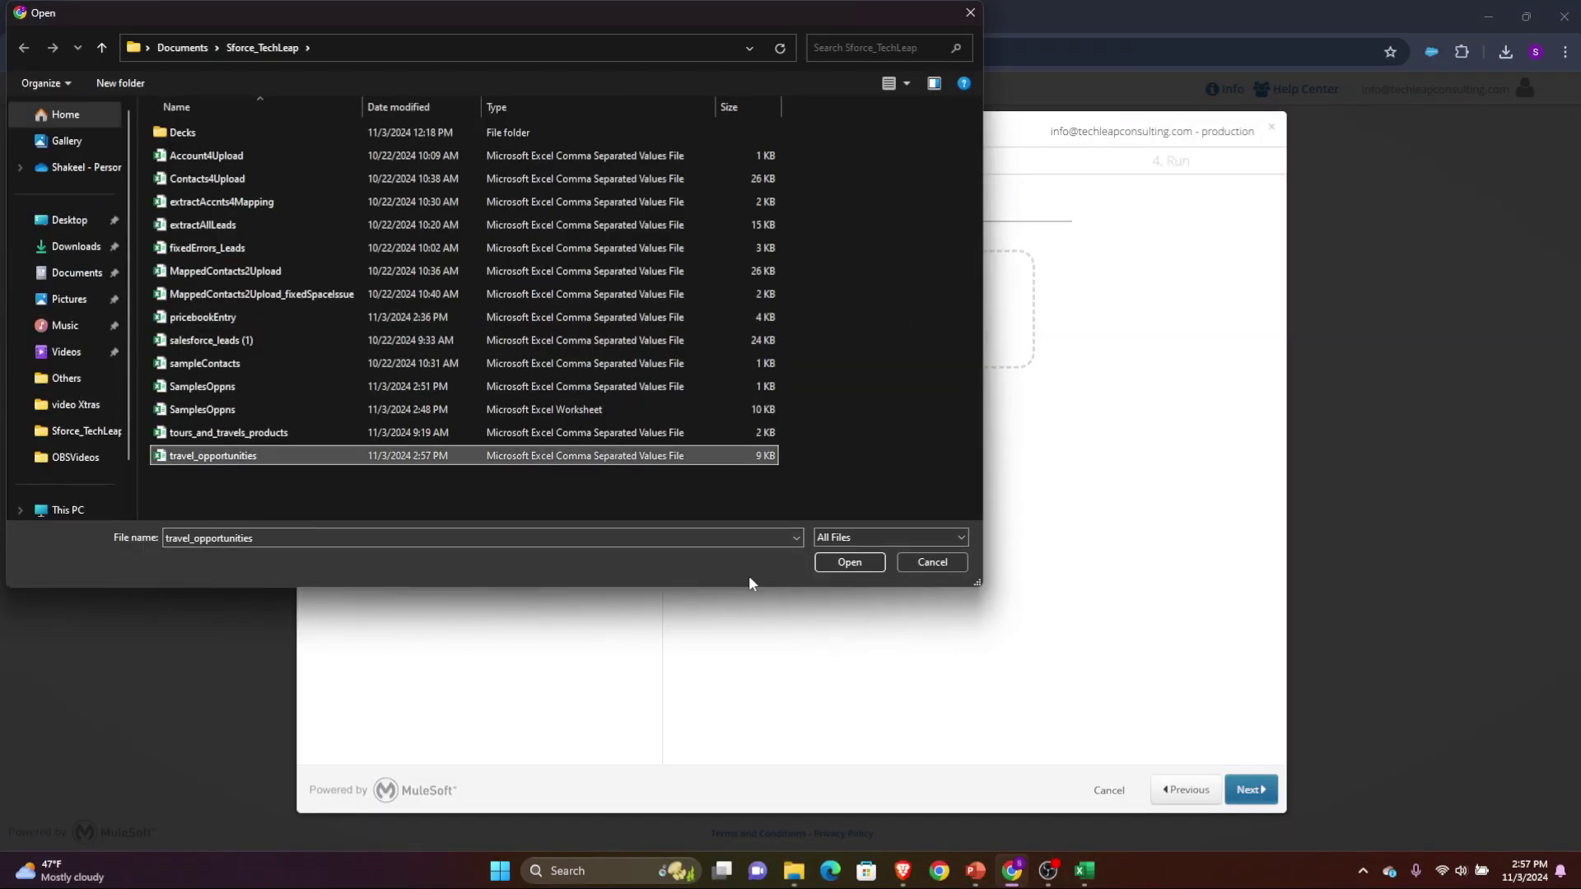
click(849, 563)
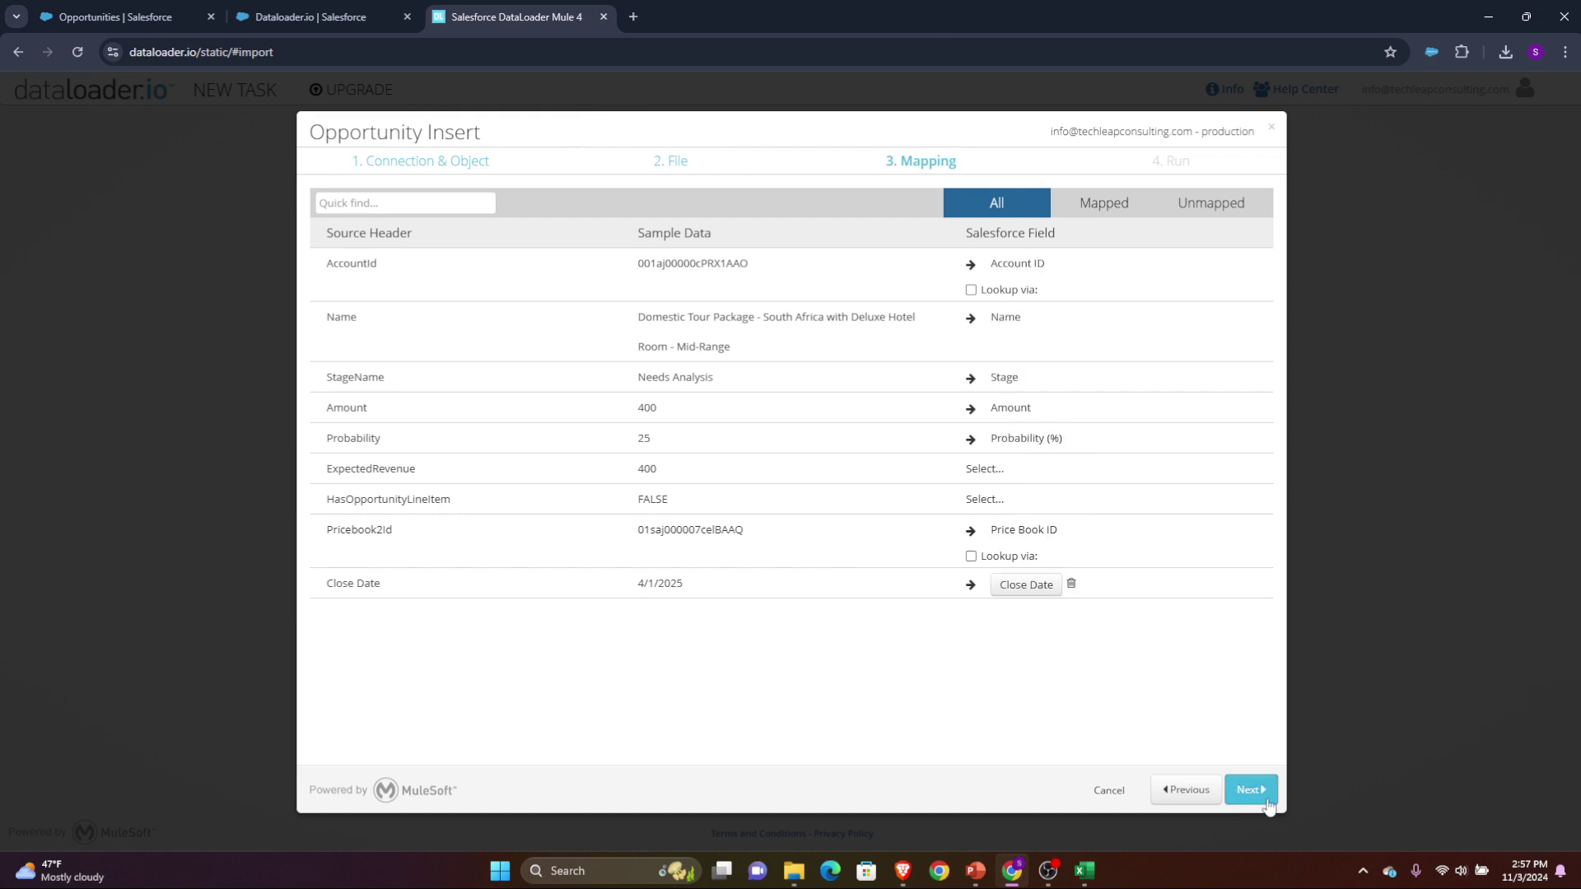
click(1268, 803)
click(1248, 790)
click(921, 537)
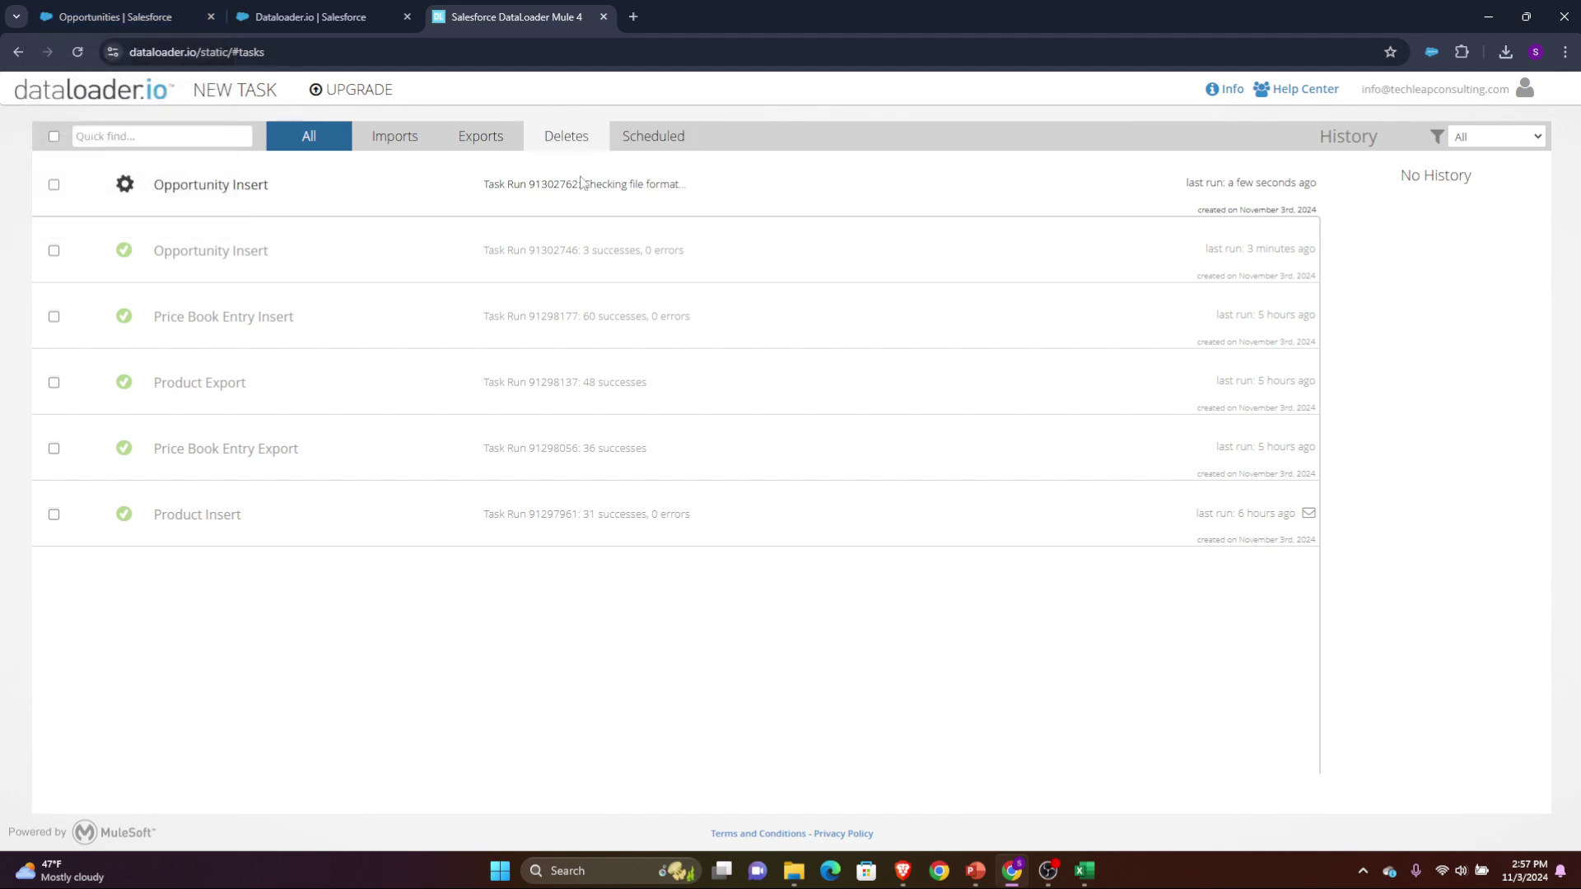
Switch to Salesforce, open the Coca-Cola account from the All Accounts list and review its related opportunities.
click(115, 16)
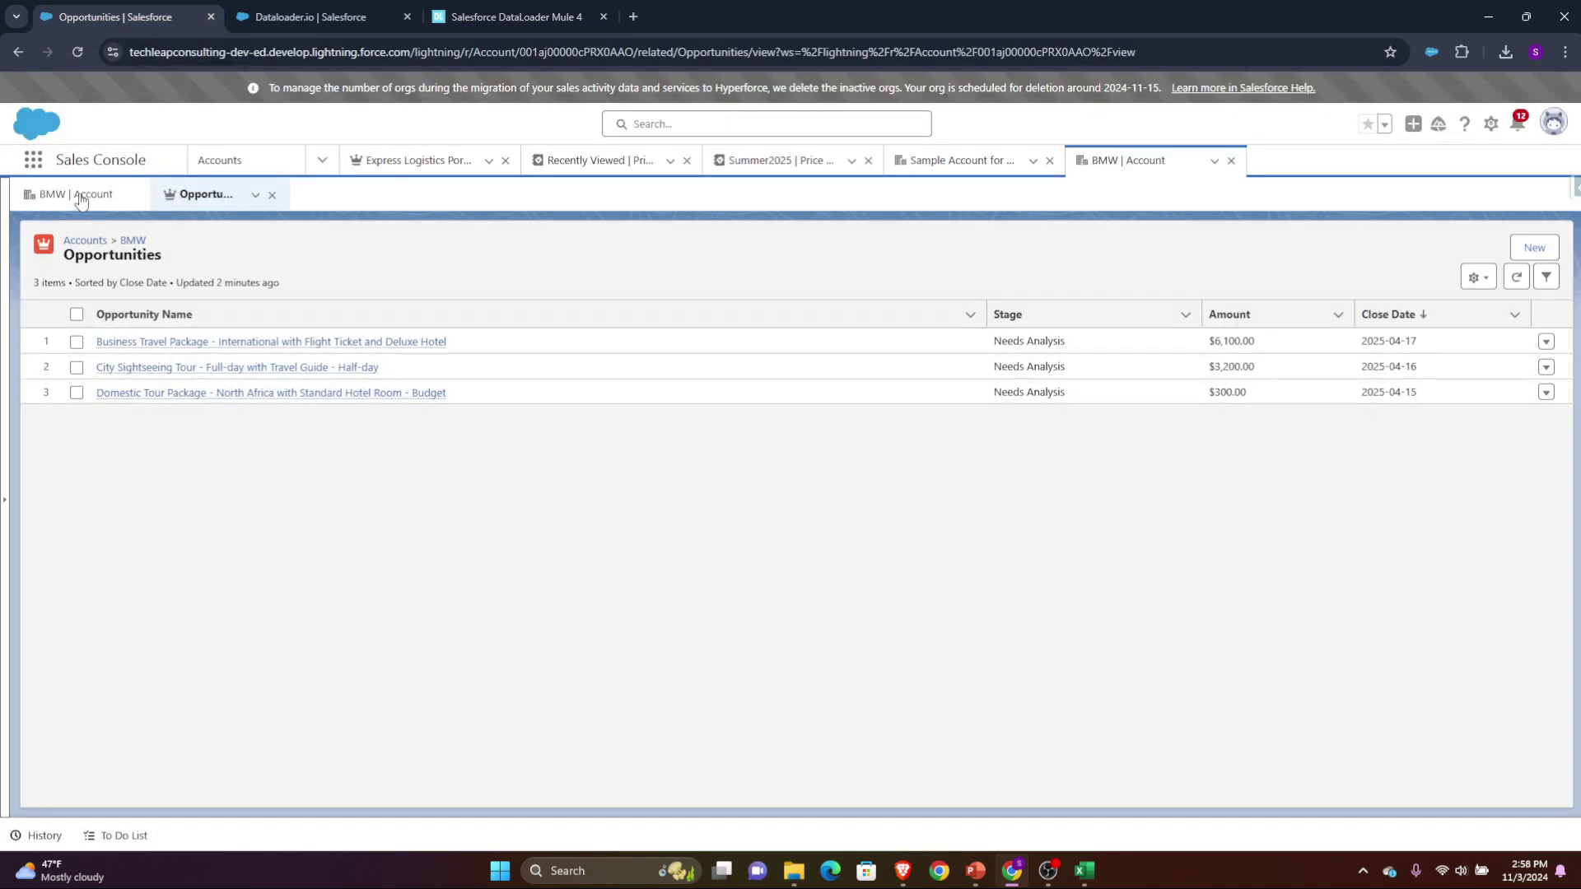
click(235, 164)
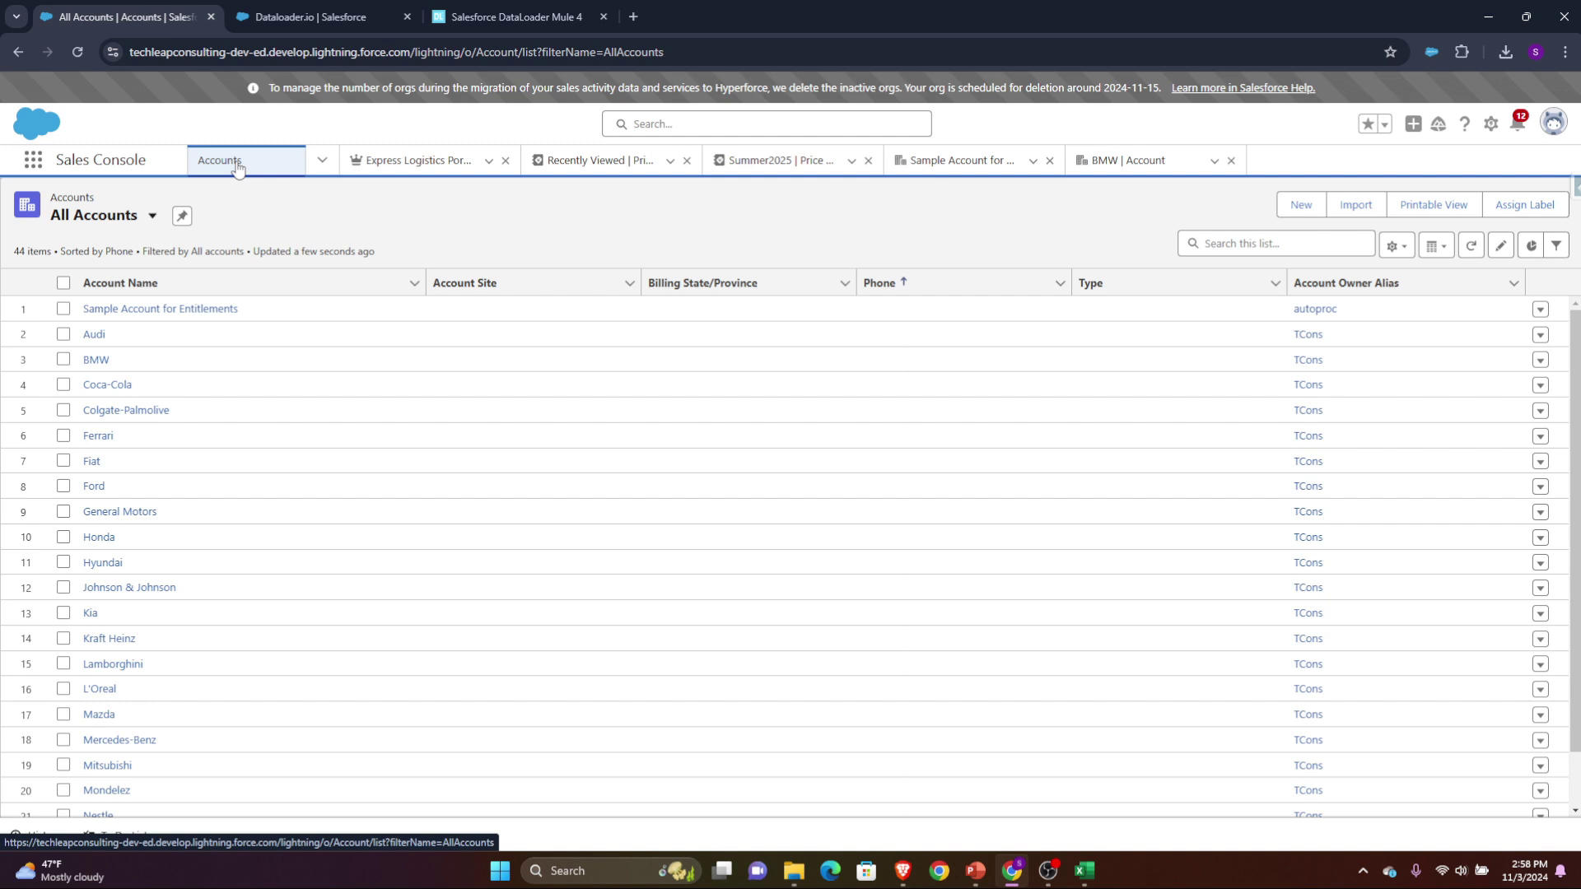
click(97, 386)
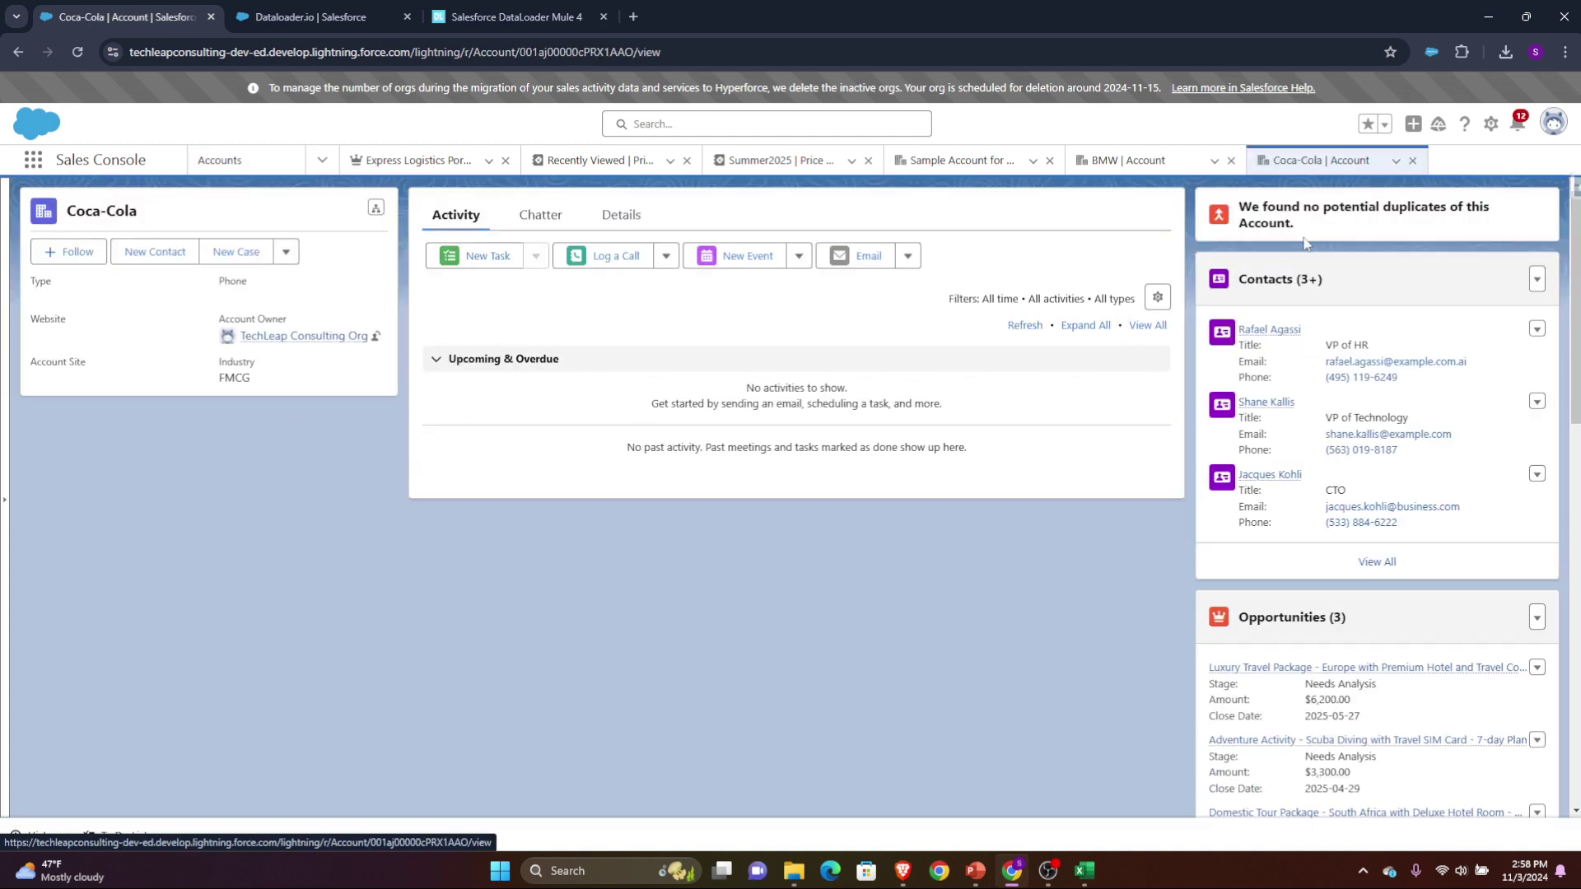
scroll(1301, 630, down, 2)
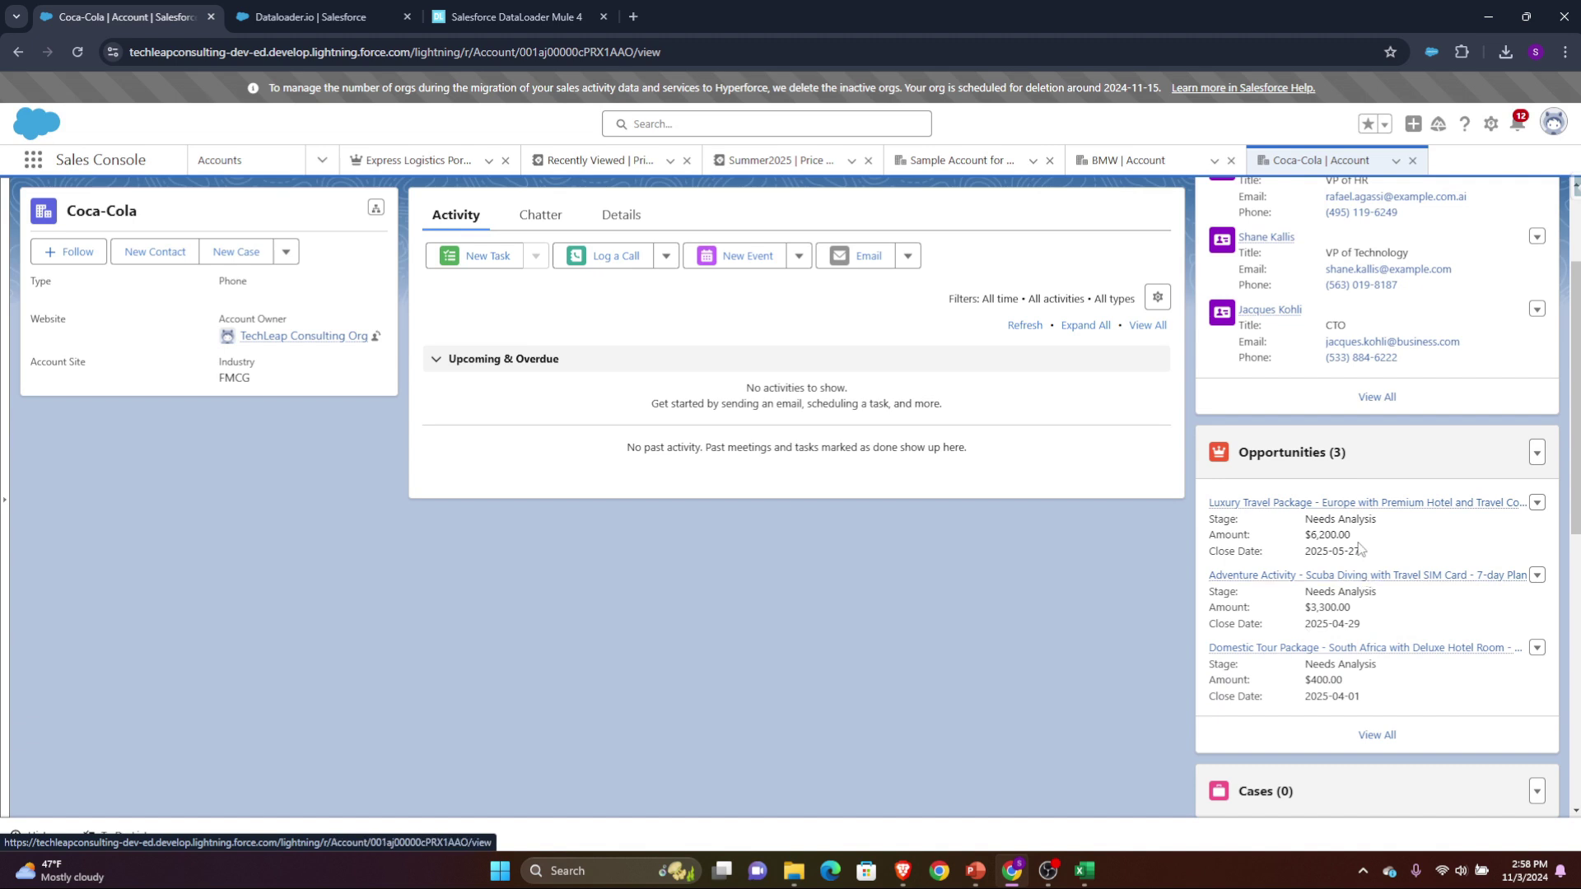
mouse_move(1400, 504)
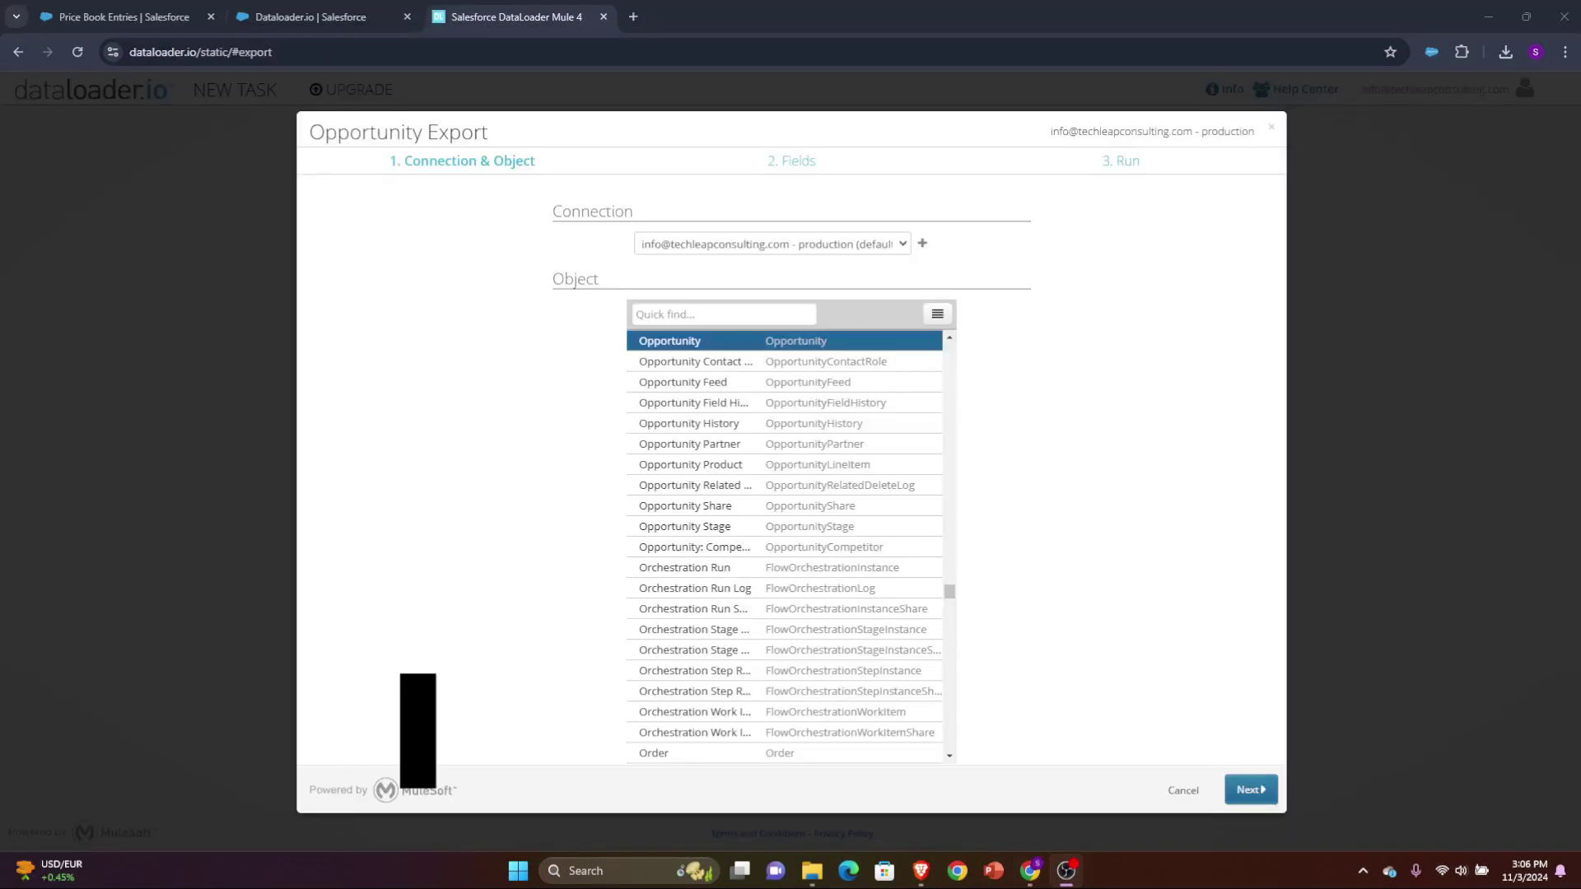
Advance the dataloader.io Opportunity export to its fields, expand the SOQL query and select the full query text.
click(1250, 790)
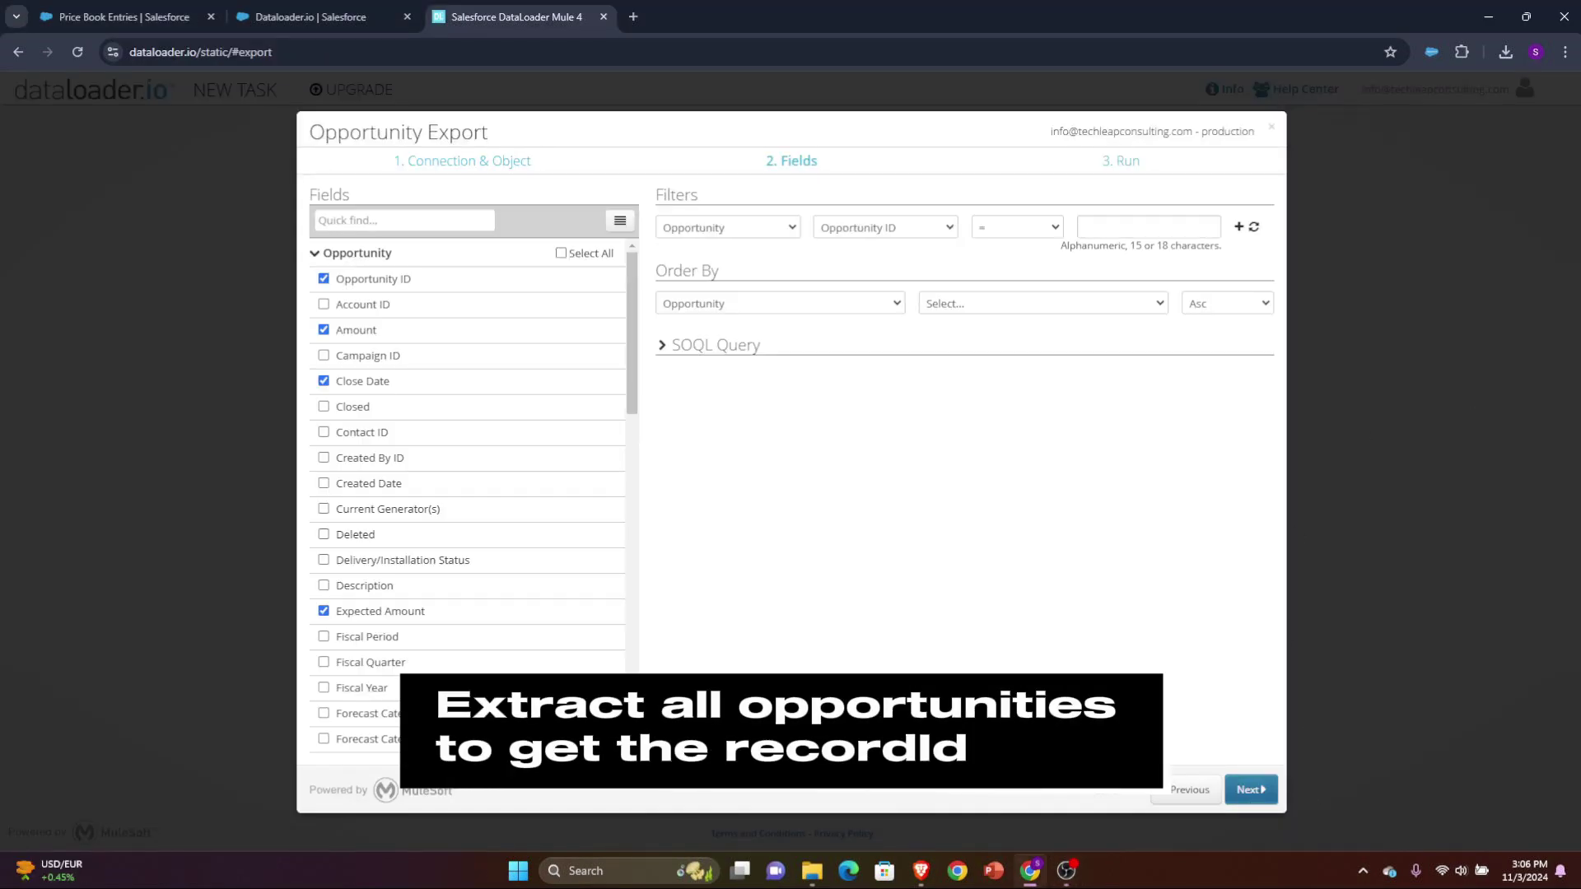
click(666, 346)
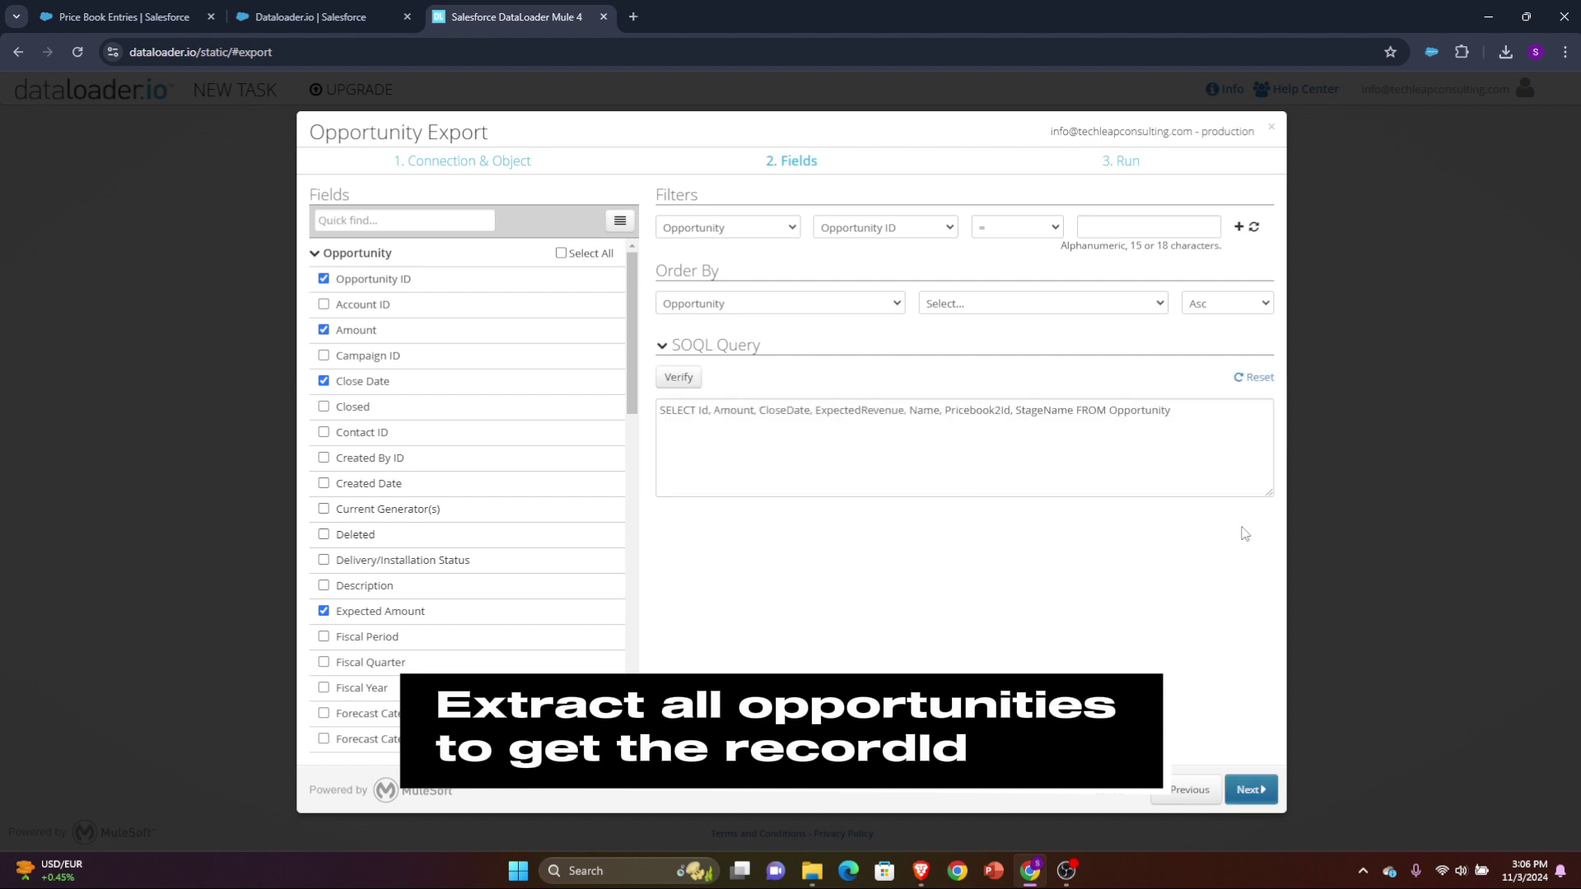
drag(1191, 419, 649, 428)
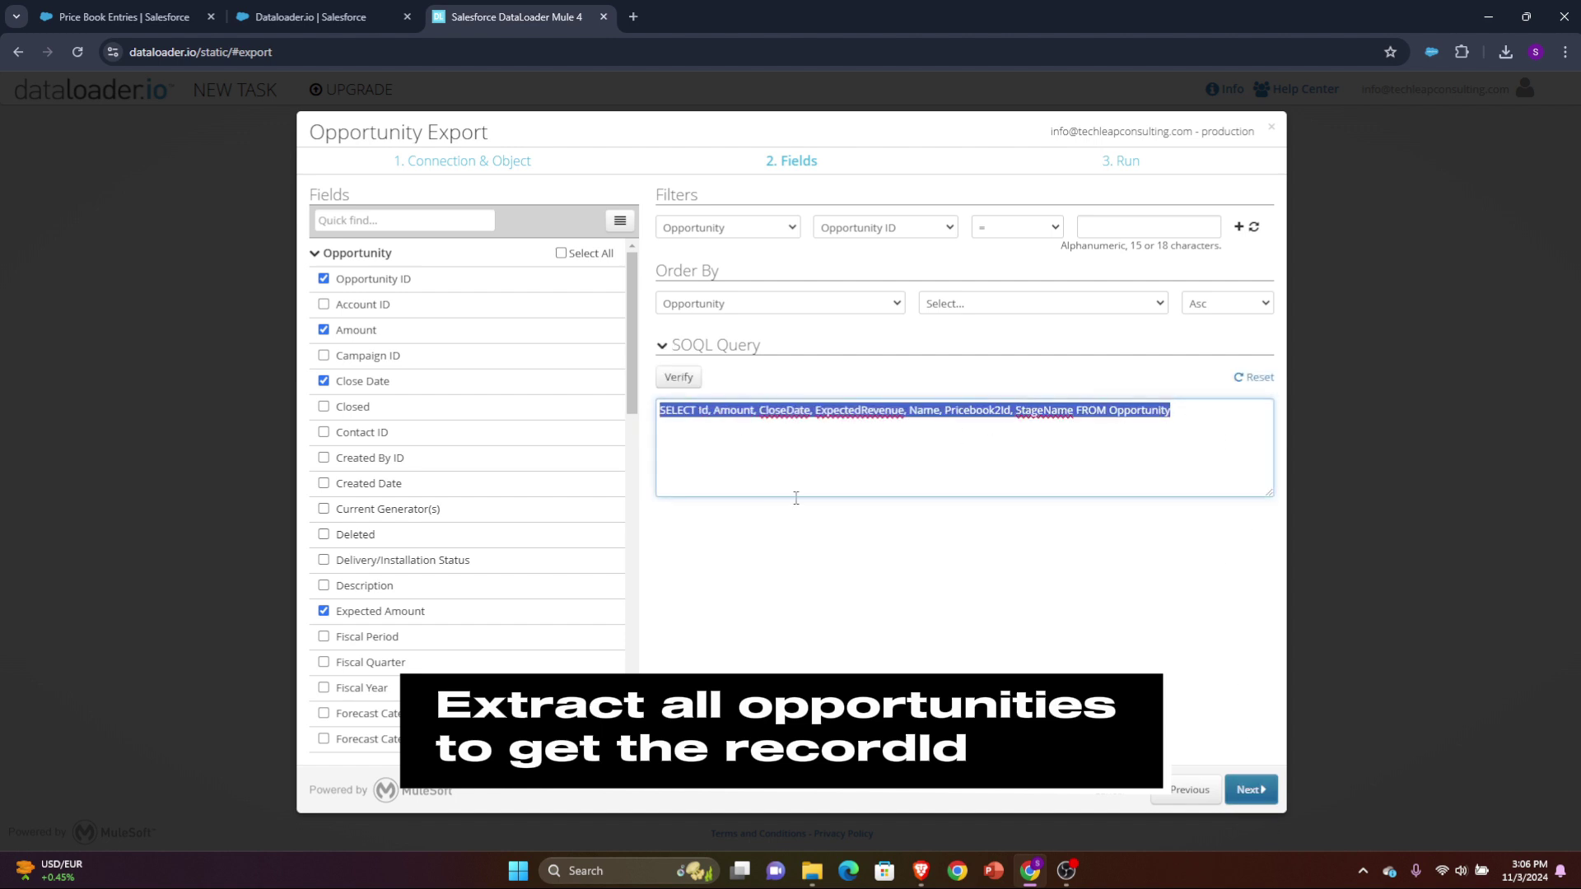
Save and run the Opportunity export, and download its results file.
click(1250, 790)
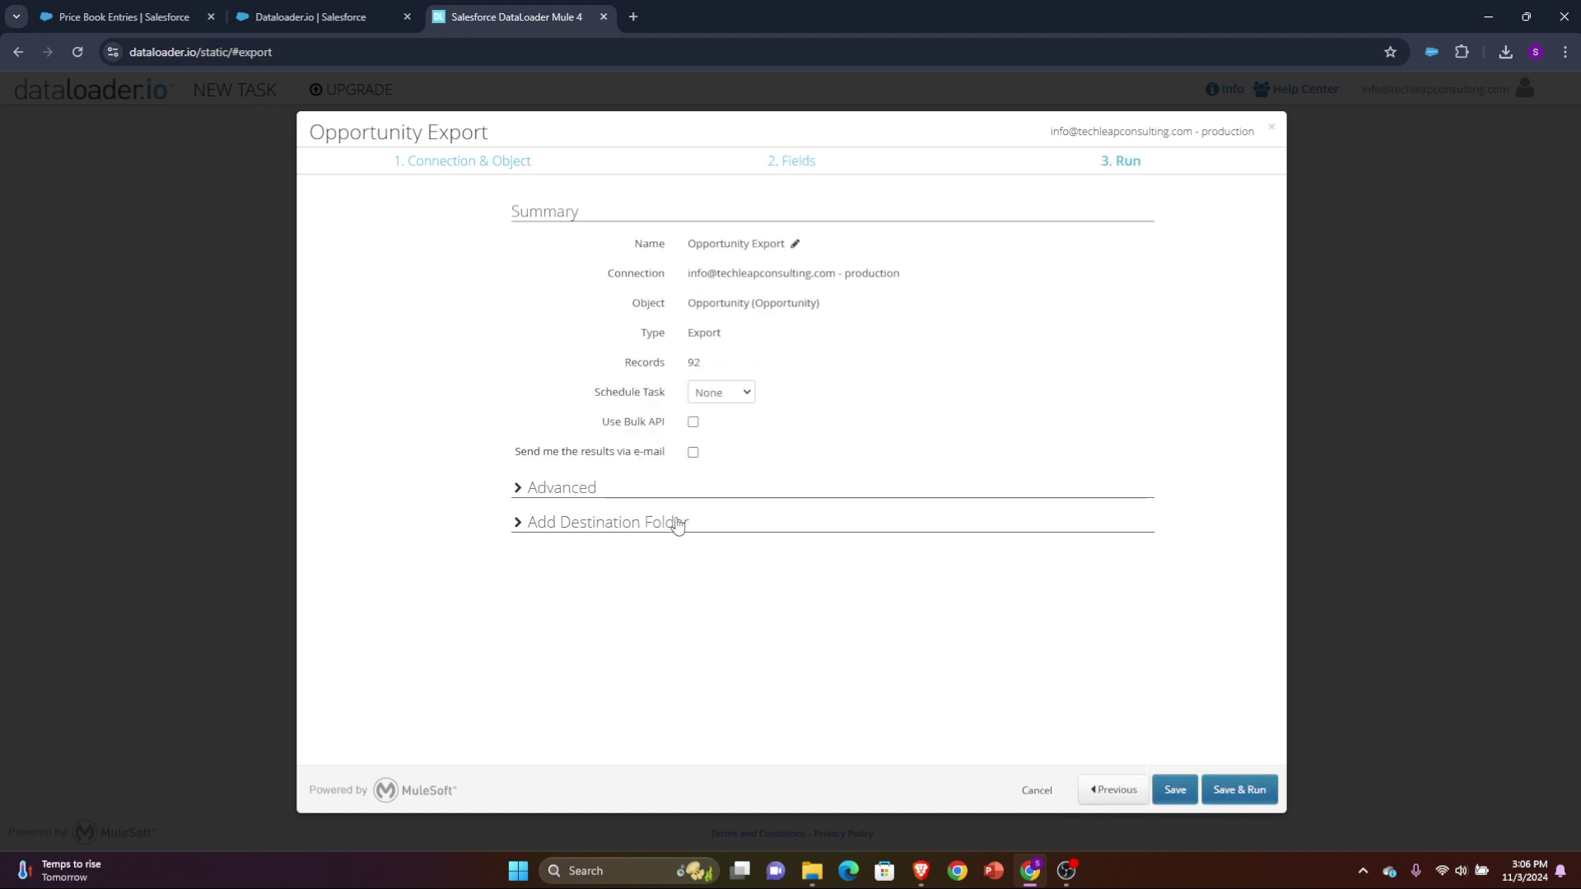
click(1243, 790)
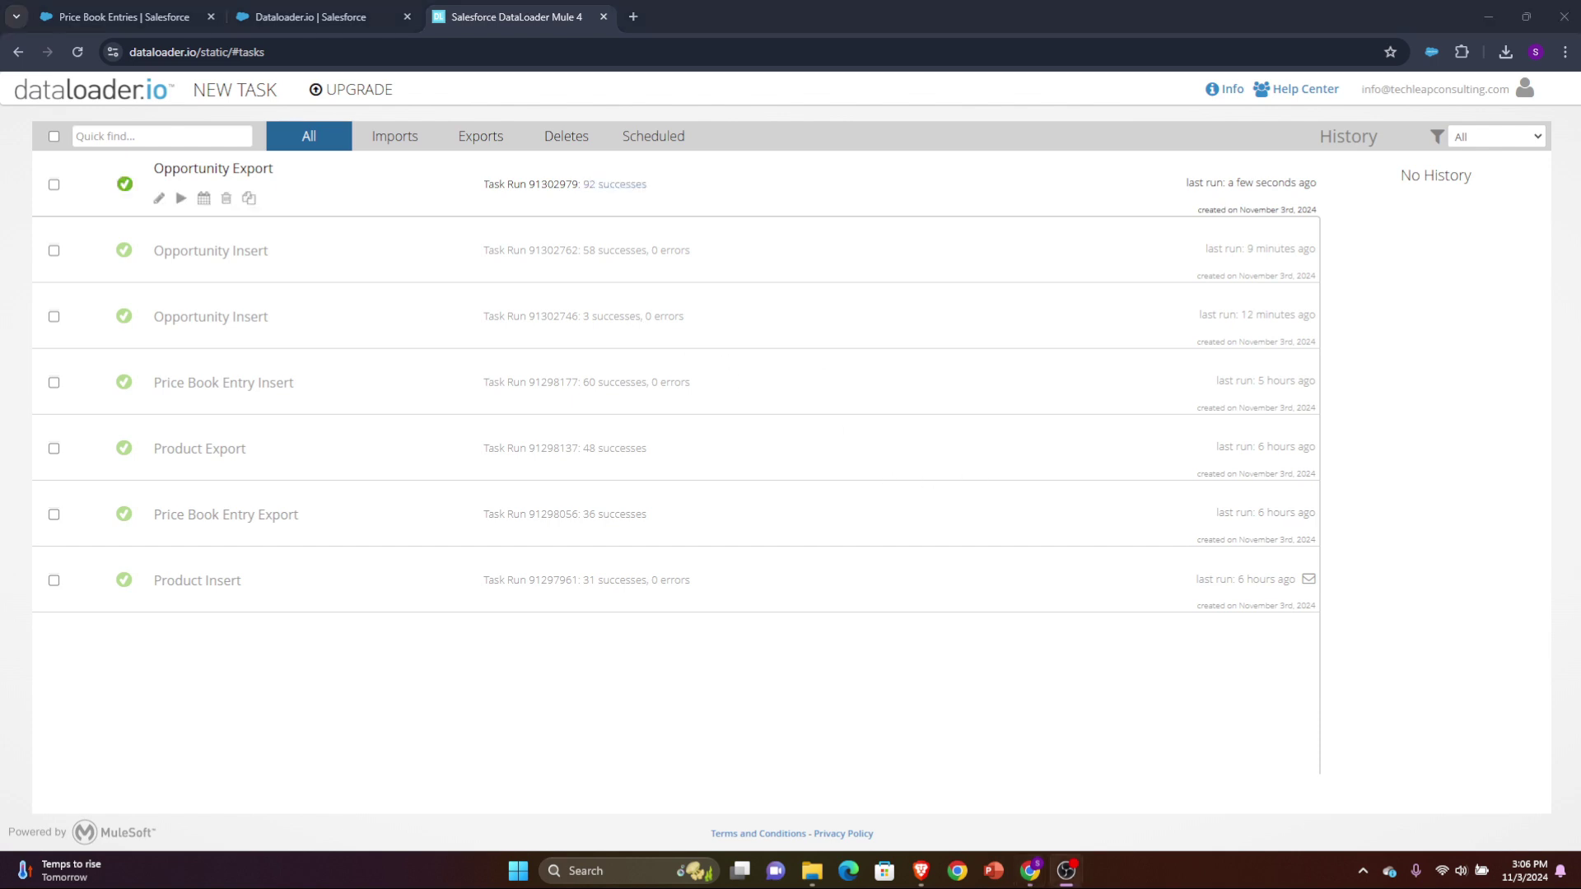
click(611, 187)
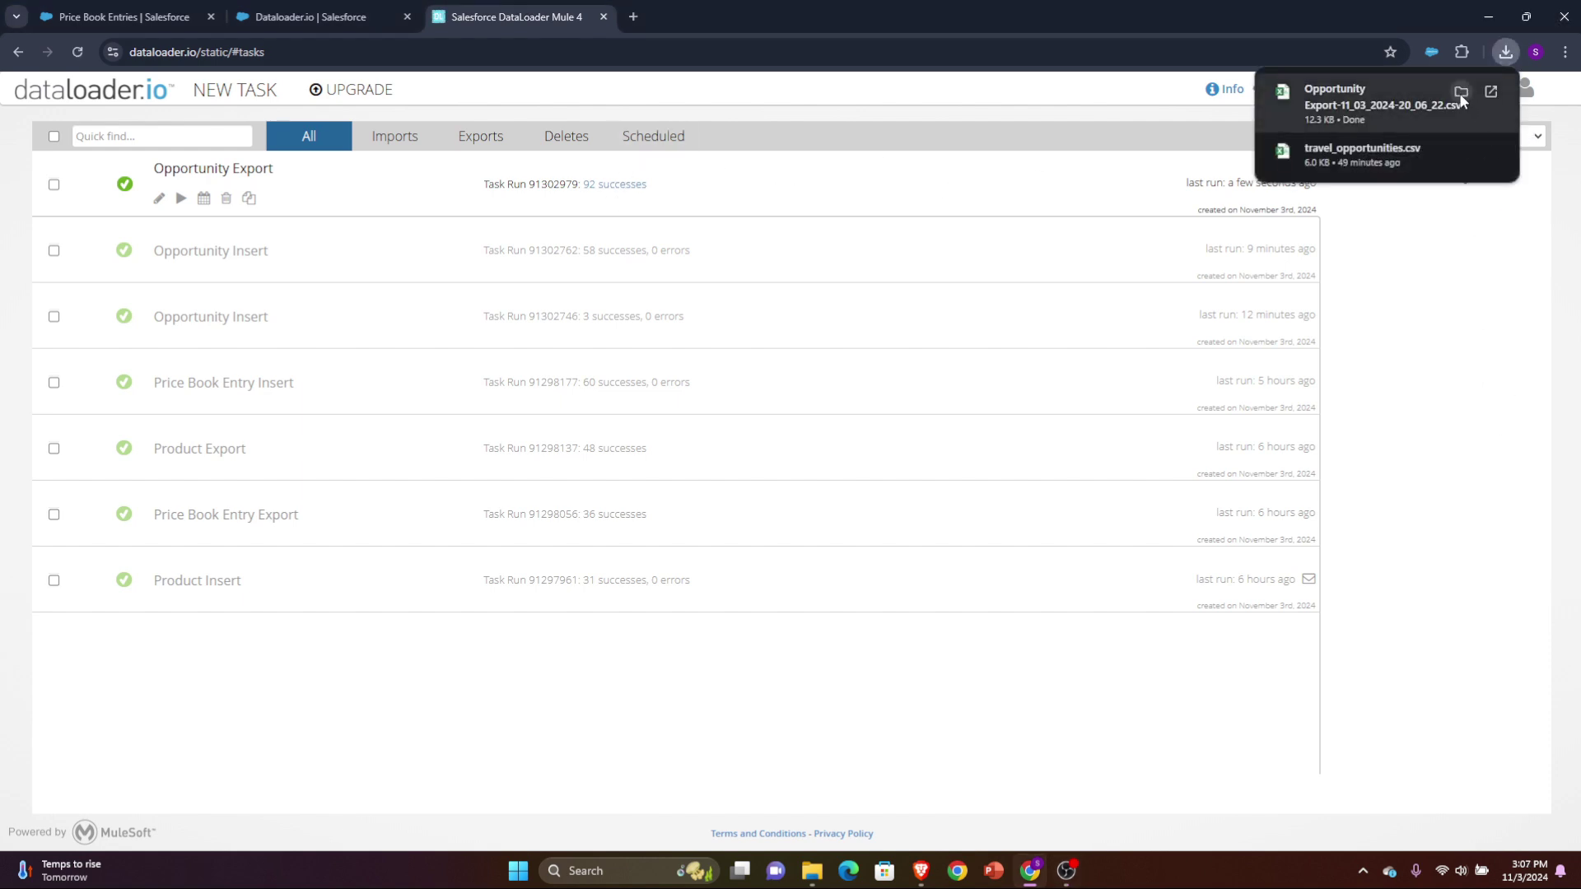
Move the Opportunity Export-11_03_2024-20_06_22 file from Downloads to the Sforce_TechLeap folder in Documents.
click(1461, 93)
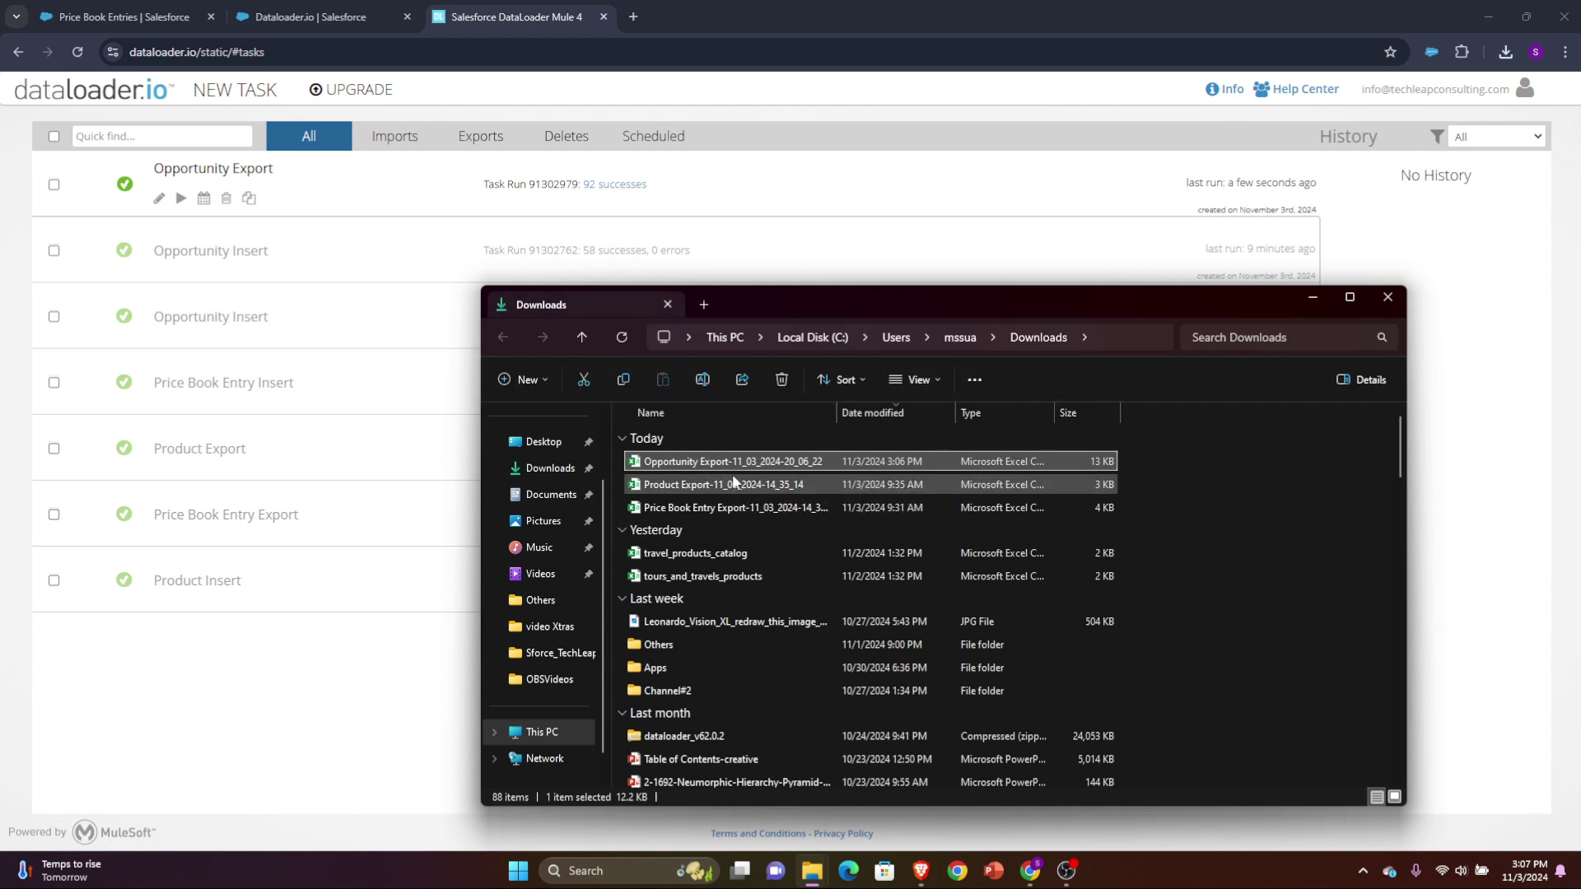
key(ctrl+x)
click(550, 494)
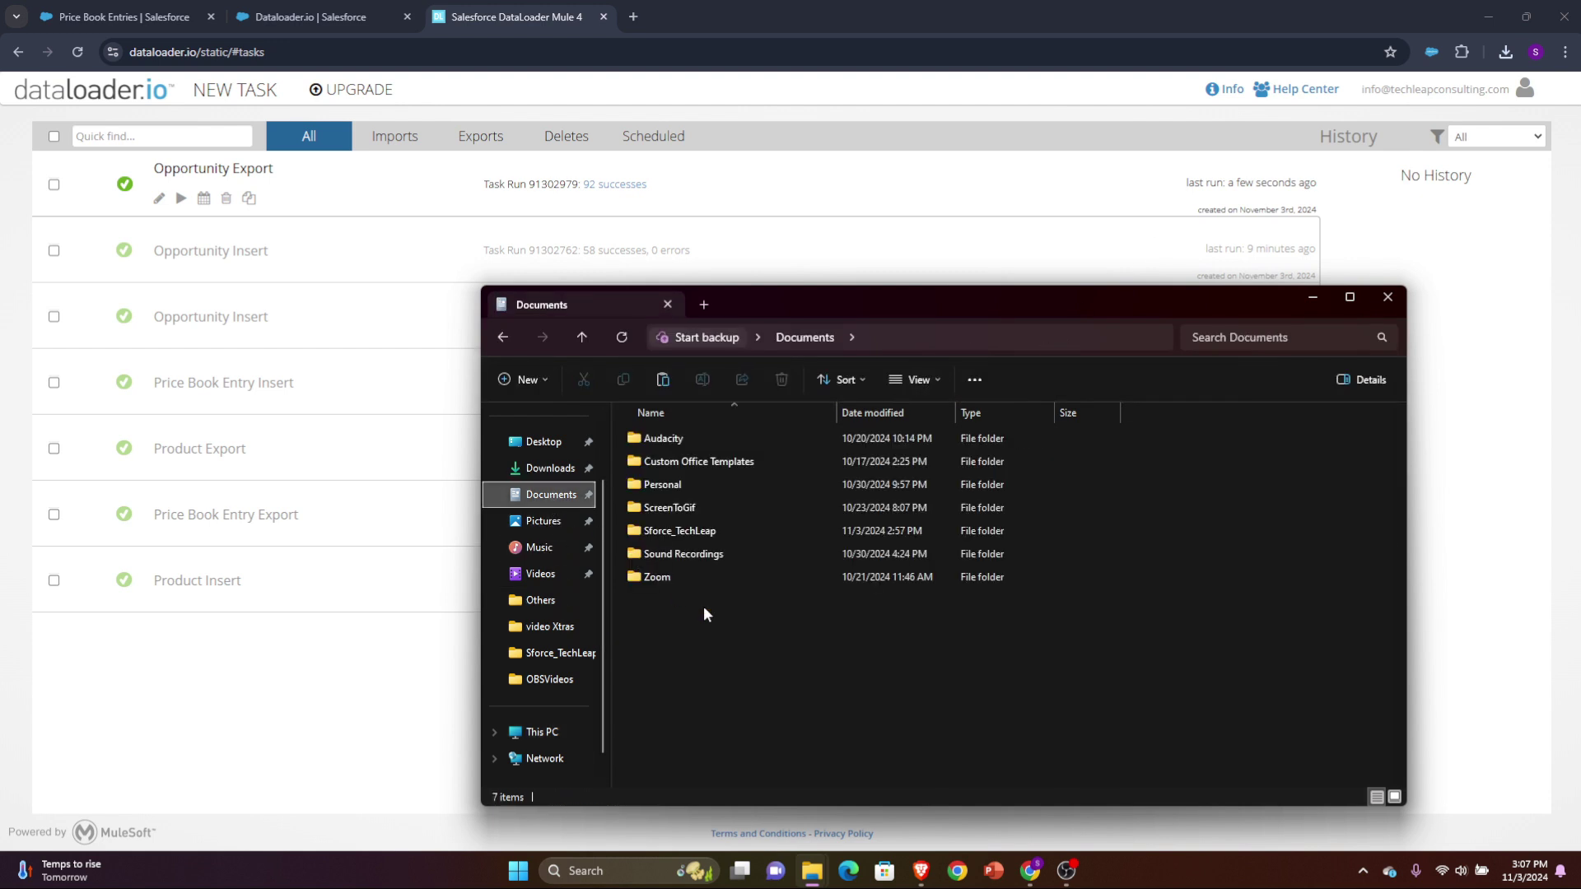
click(679, 530)
double_click(679, 530)
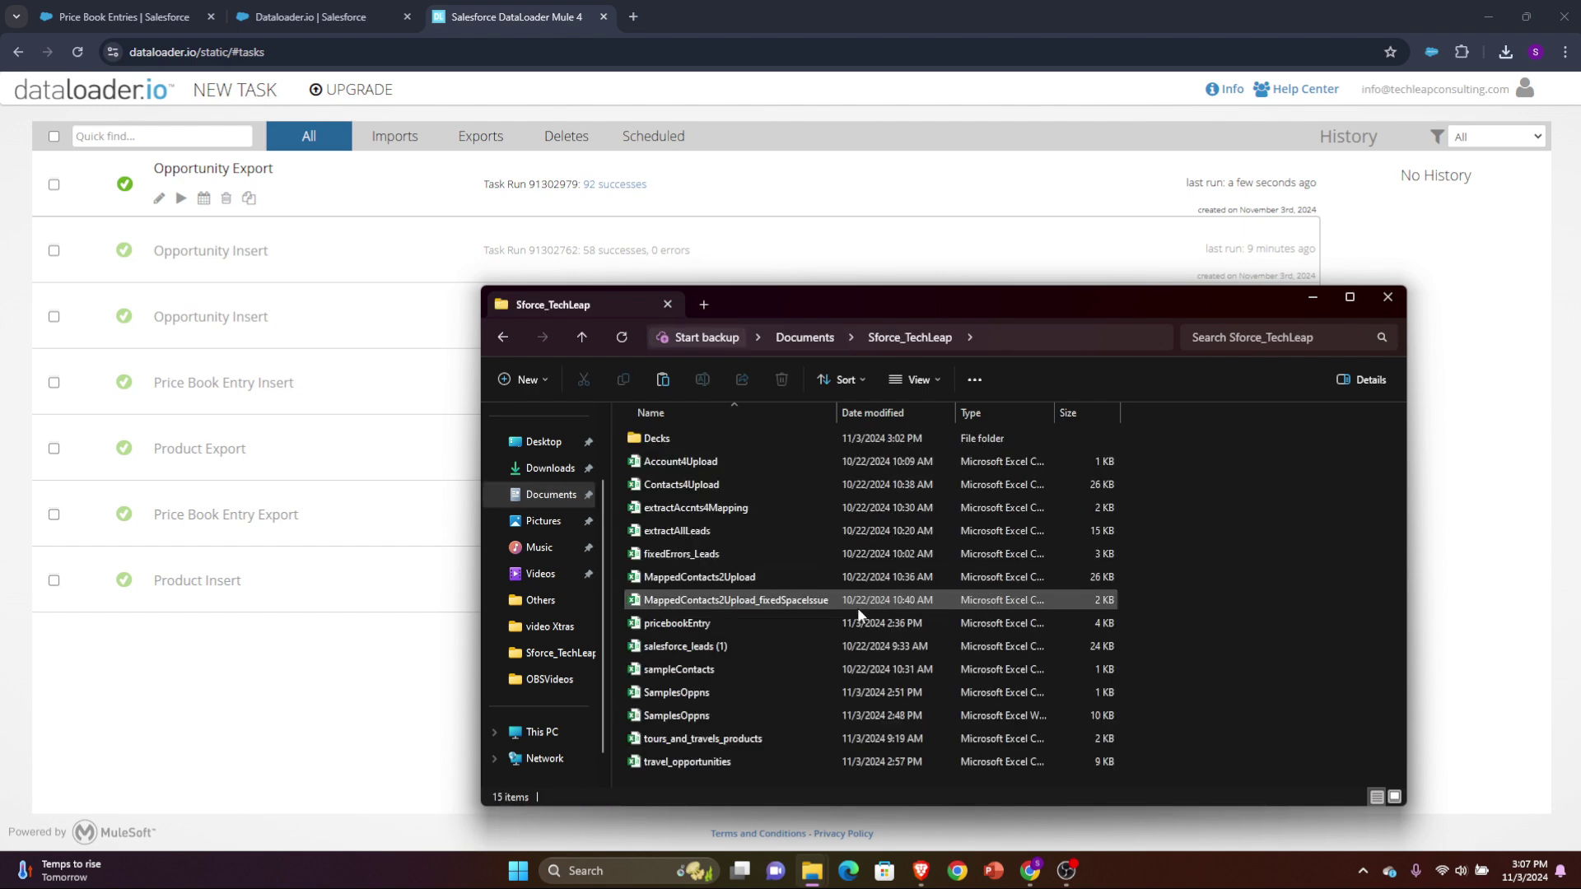
key(ctrl+v)
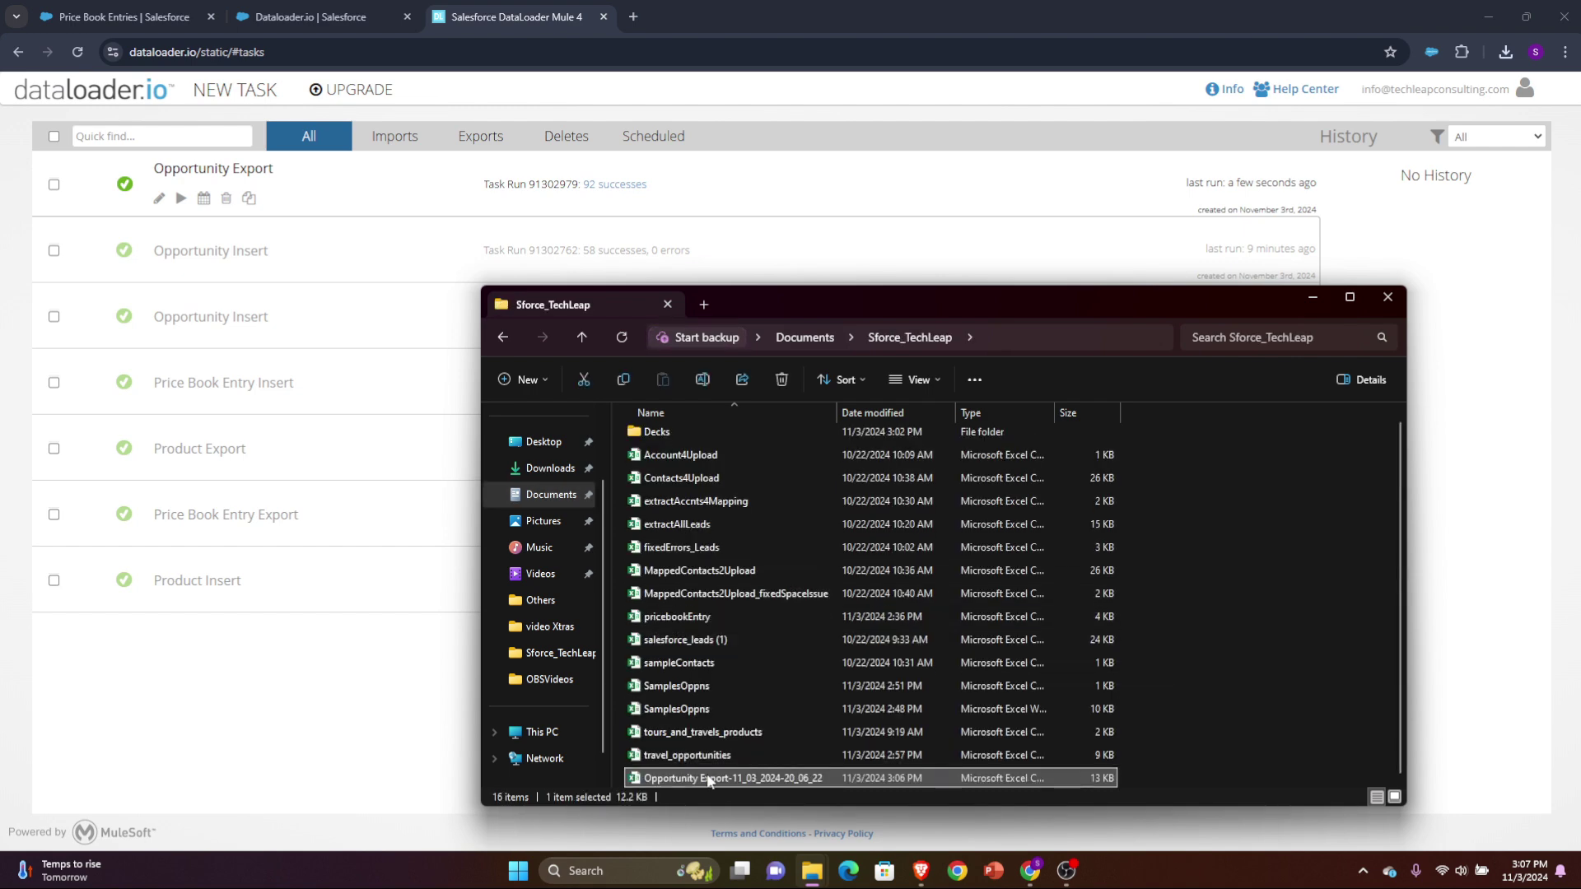
Open the moved Opportunity Export file in Excel and autofit all its columns.
double_click(708, 779)
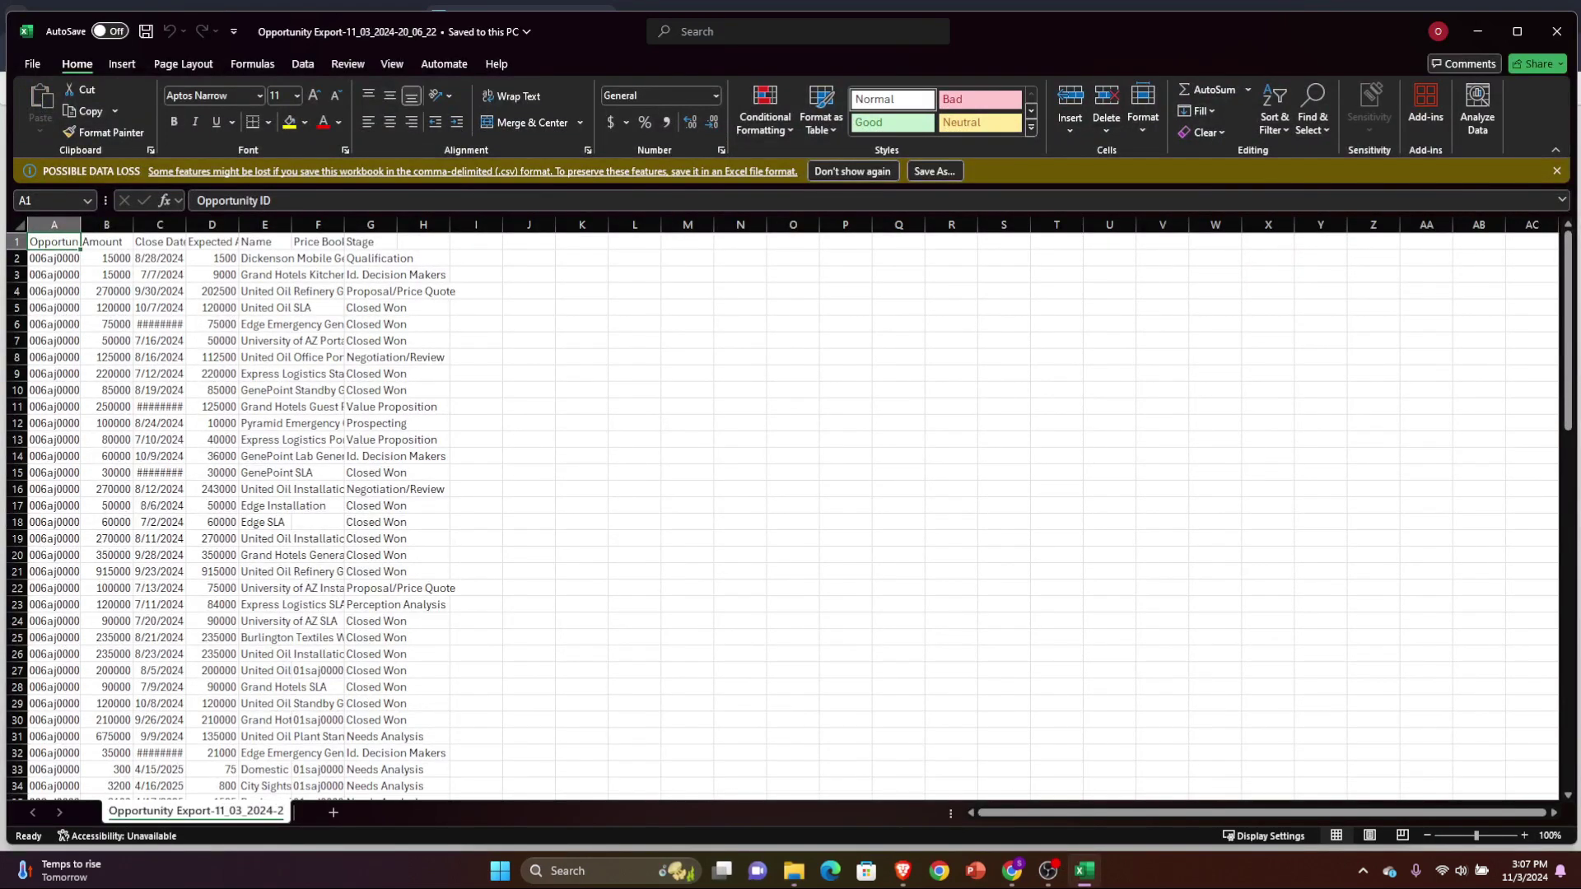
click(19, 224)
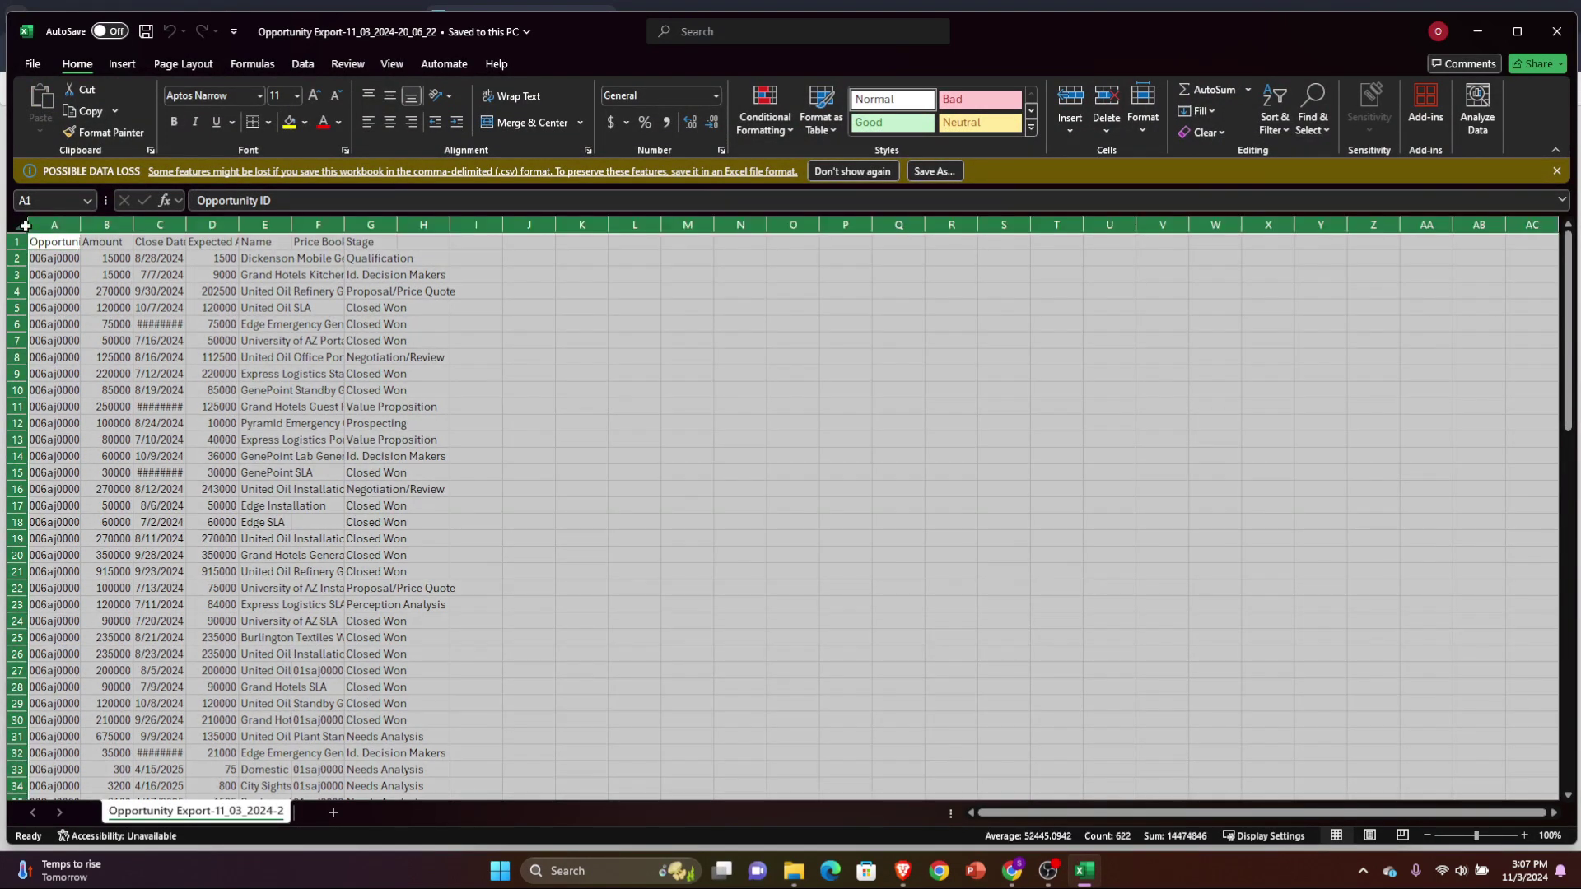
double_click(80, 224)
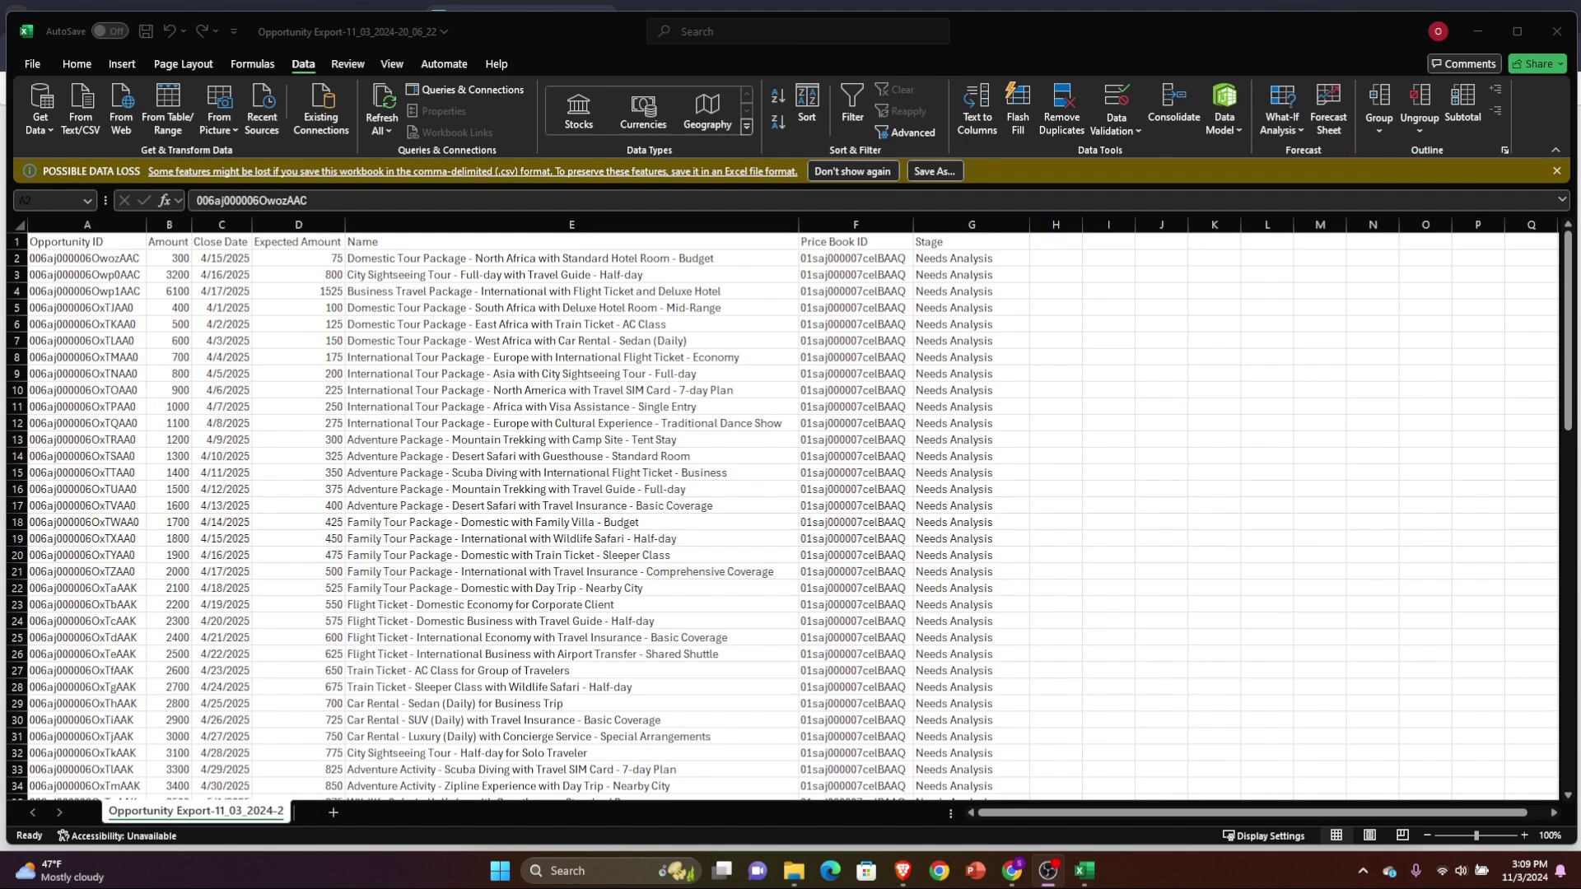
Switch to Salesforce and open the related Products list of the Express Logistics Portable Truck Generators opportunity.
click(1478, 31)
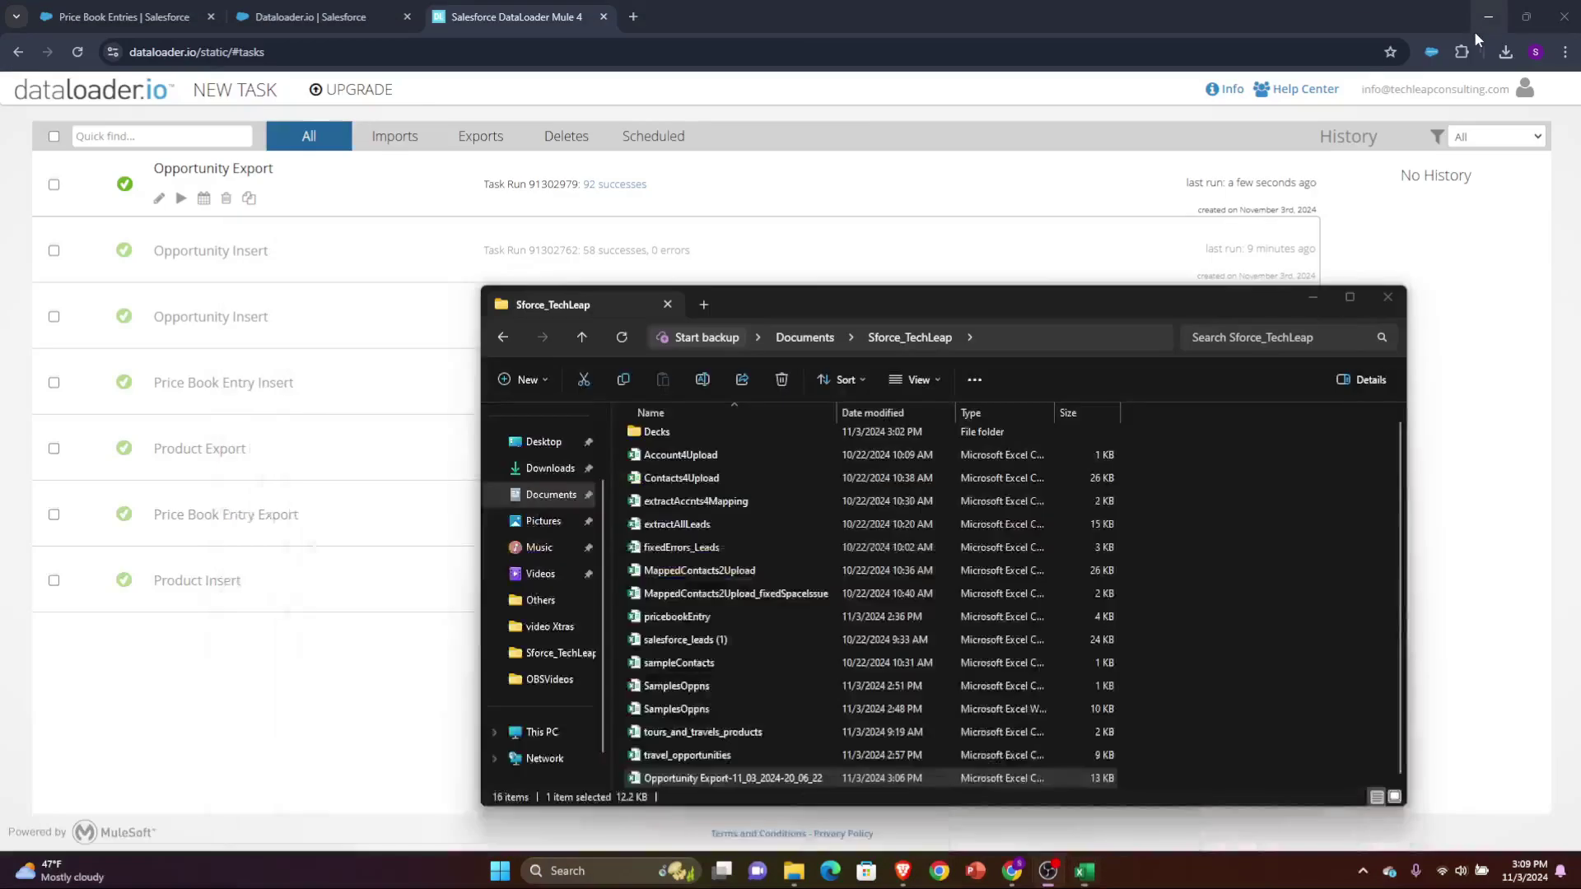
click(207, 16)
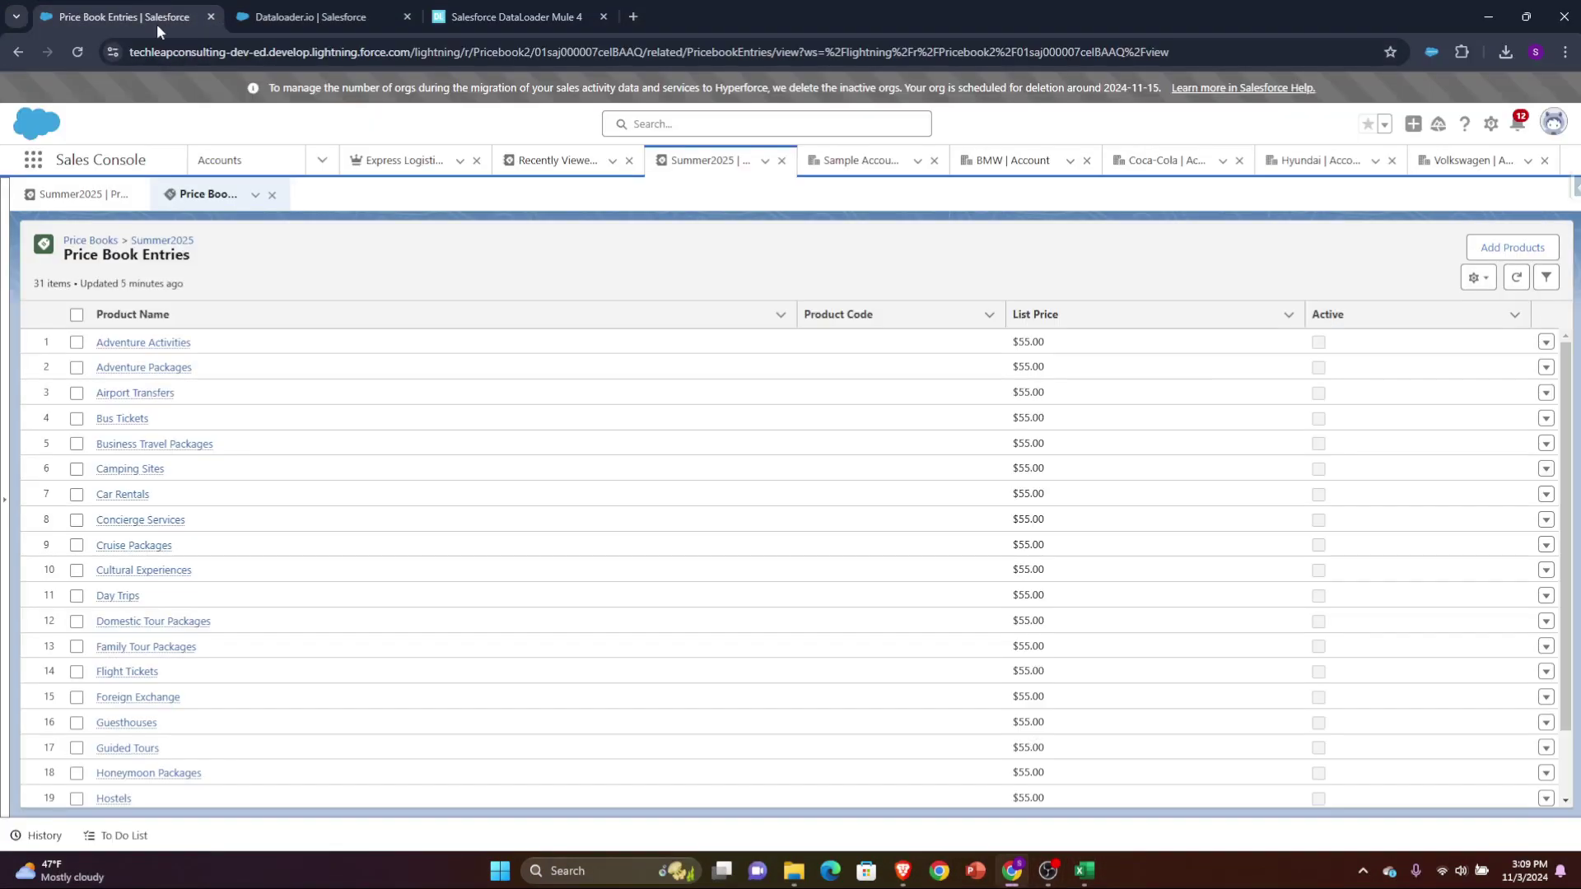
click(412, 168)
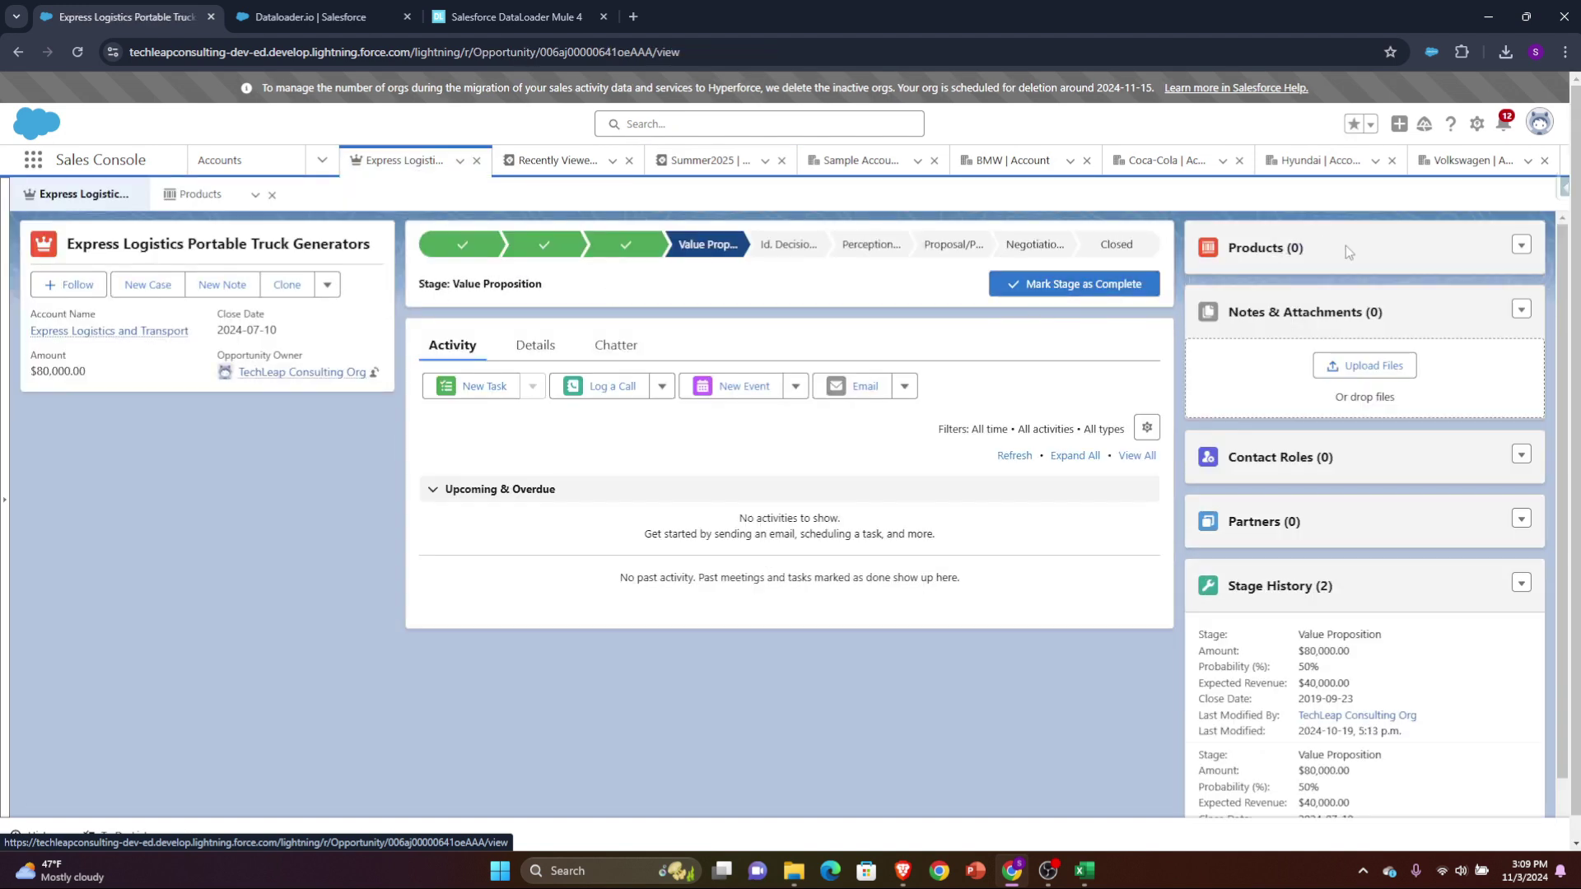
click(1259, 248)
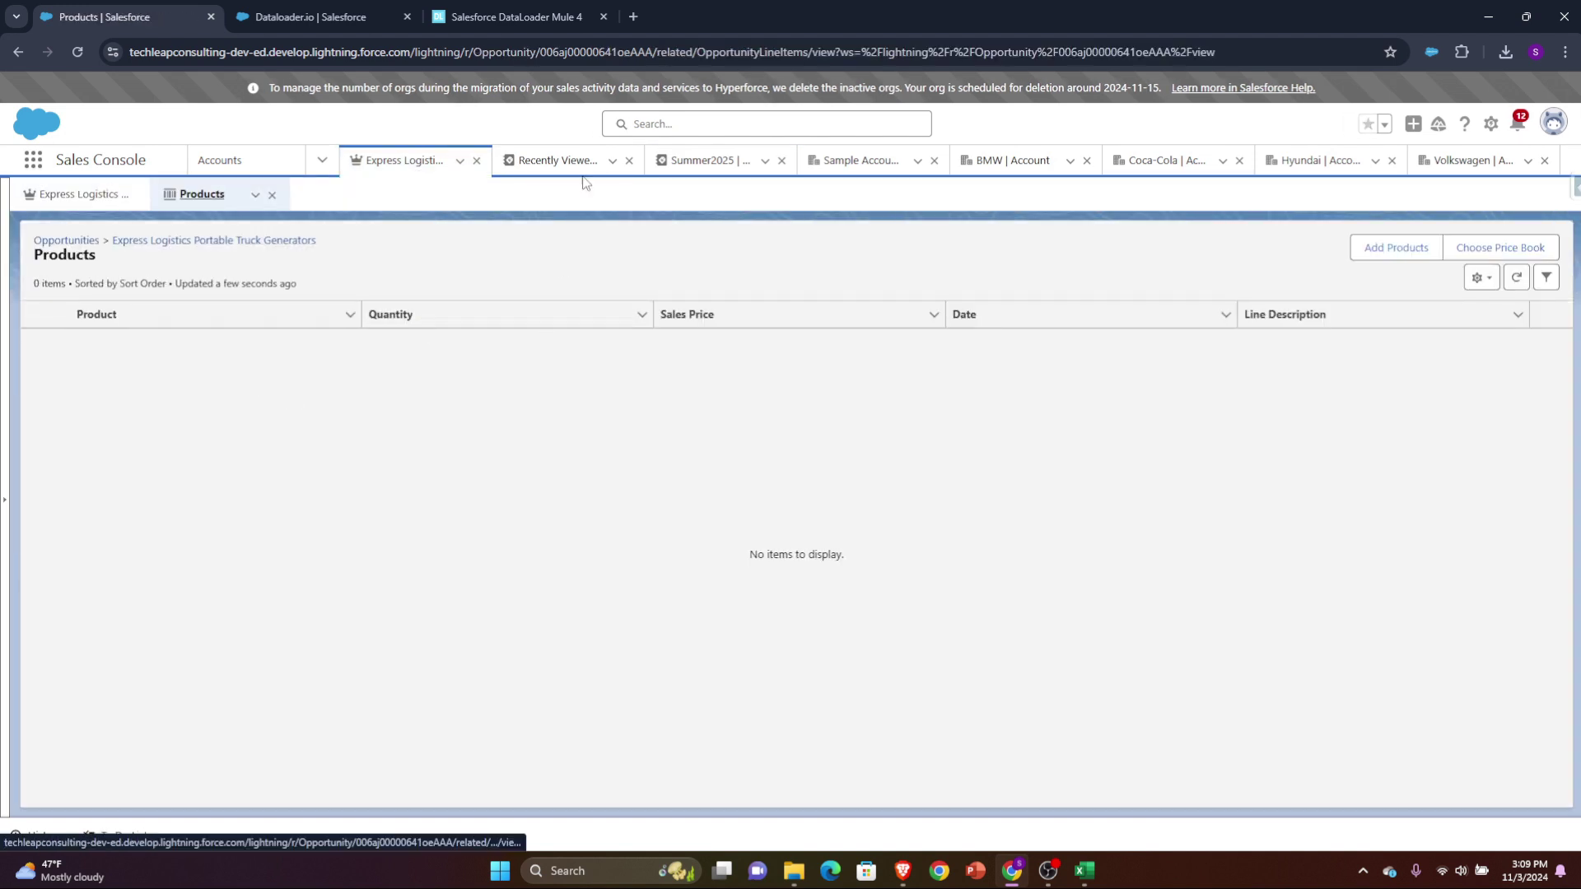
click(857, 161)
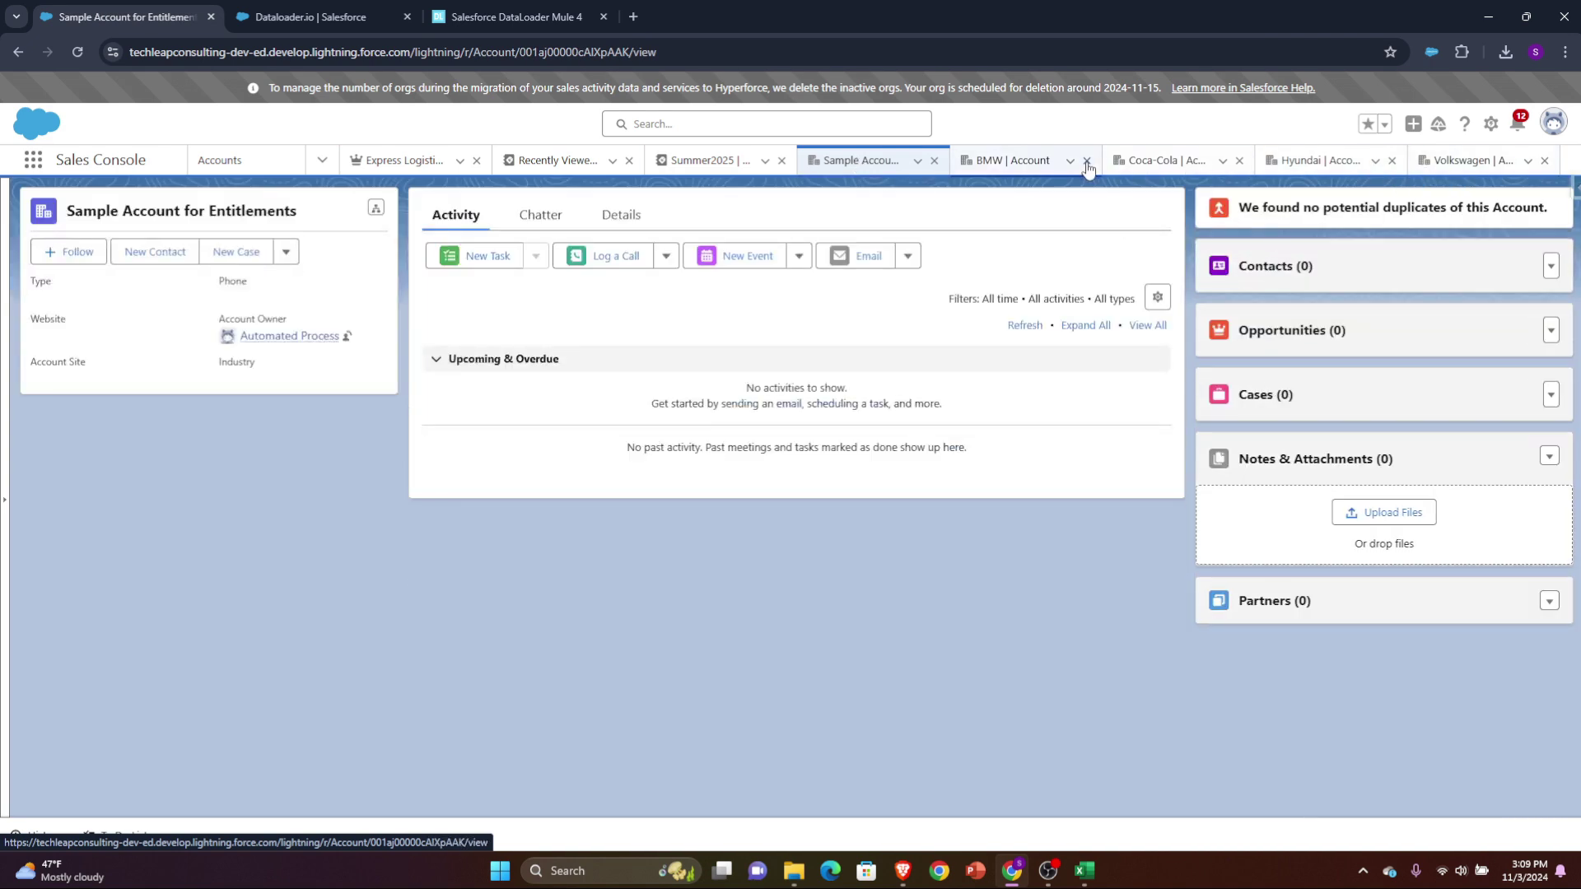
click(387, 161)
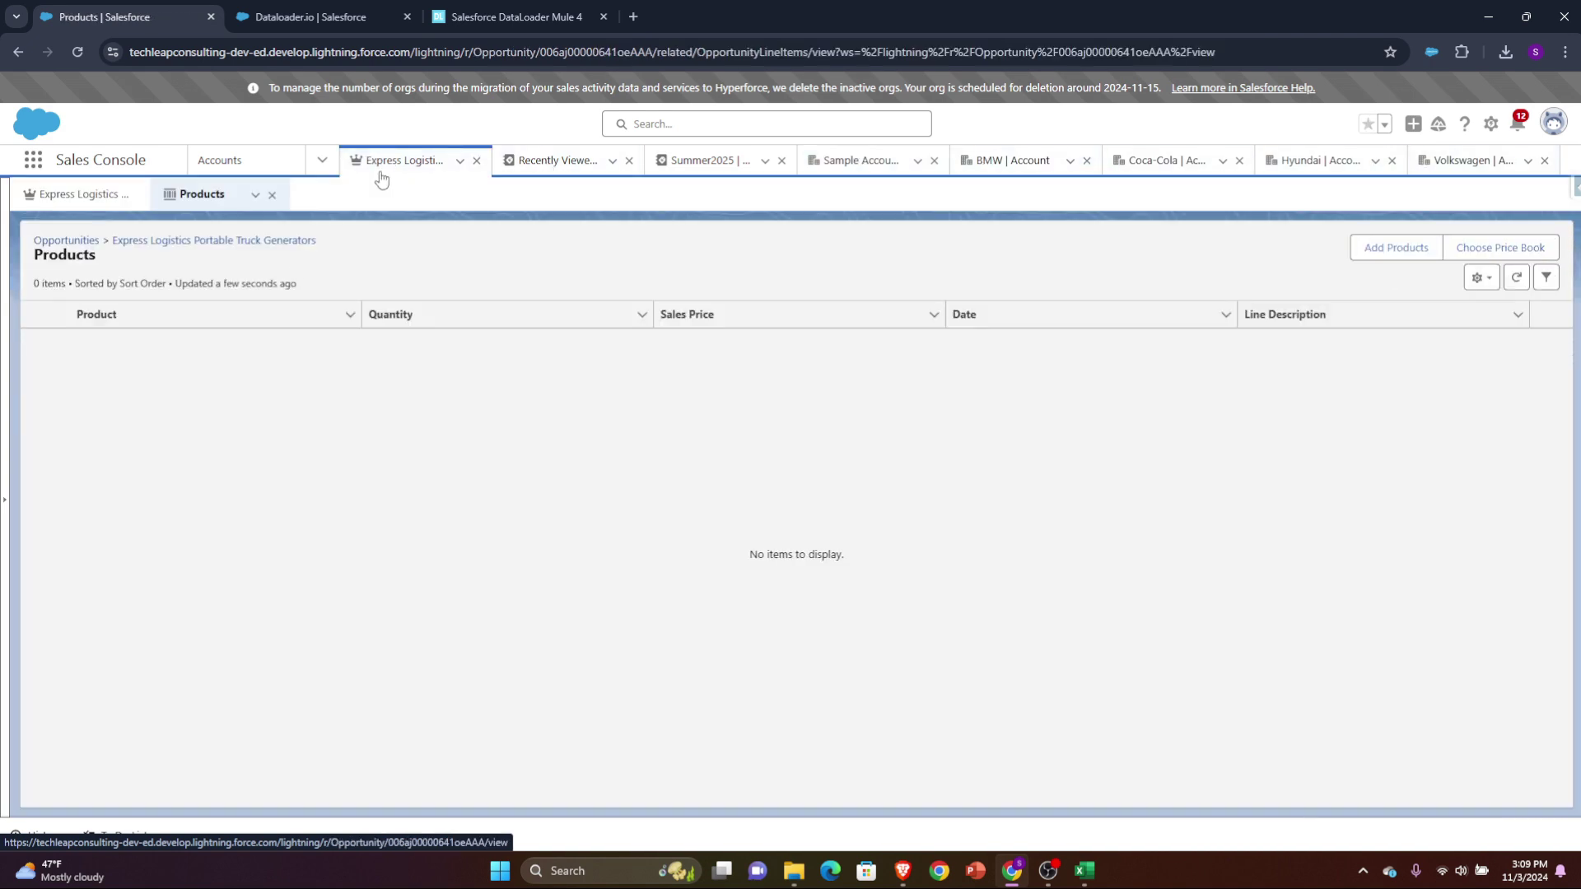
Start adding products to the opportunity and set its price book to Standard.
click(1395, 247)
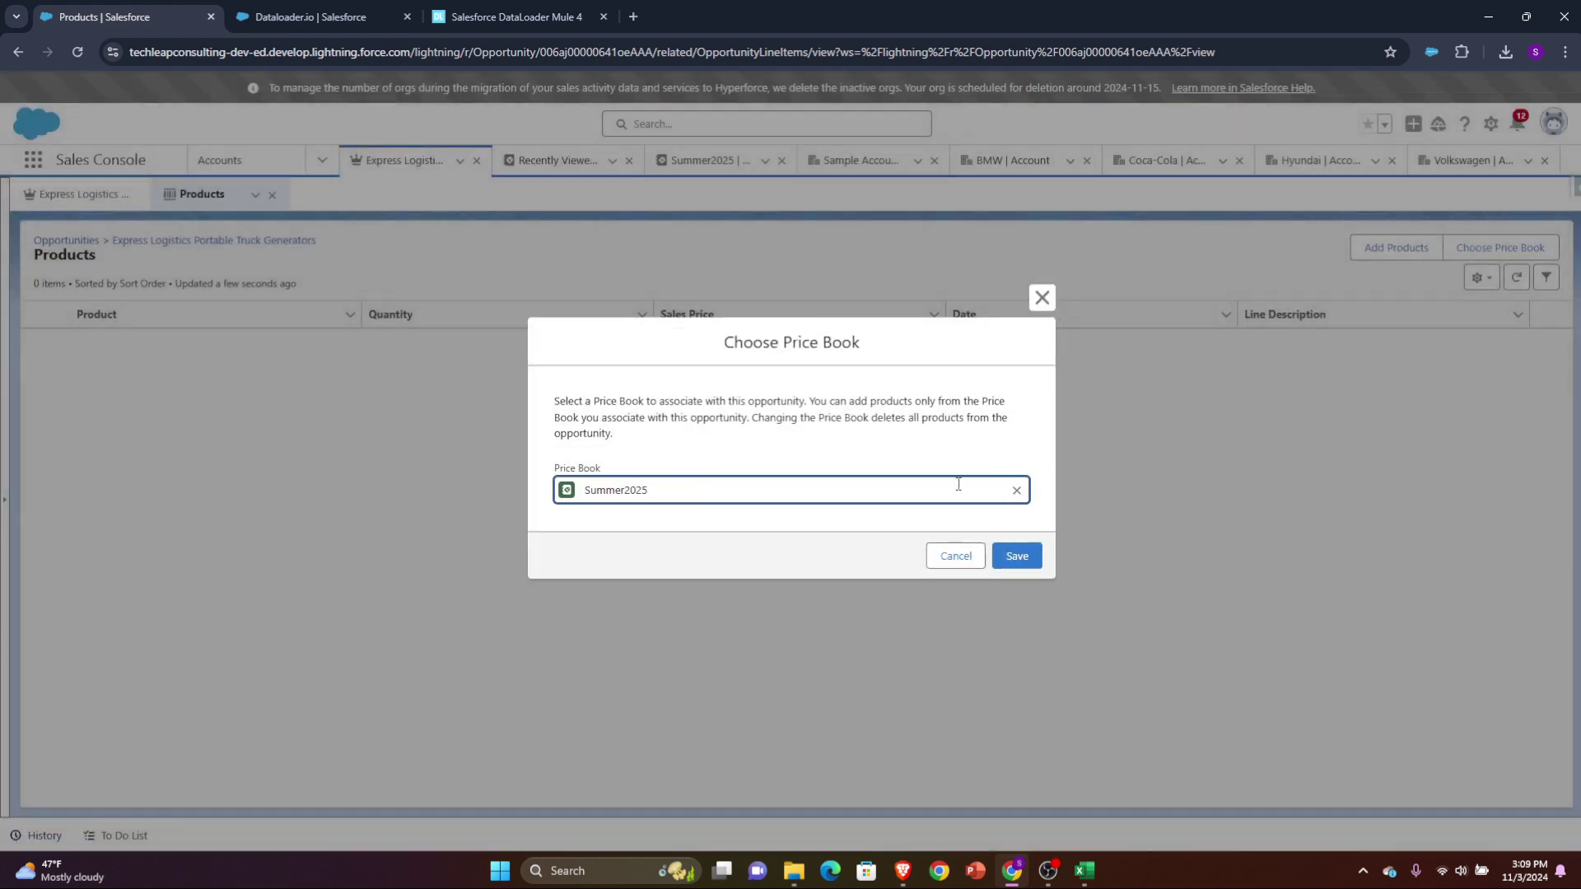
click(1016, 491)
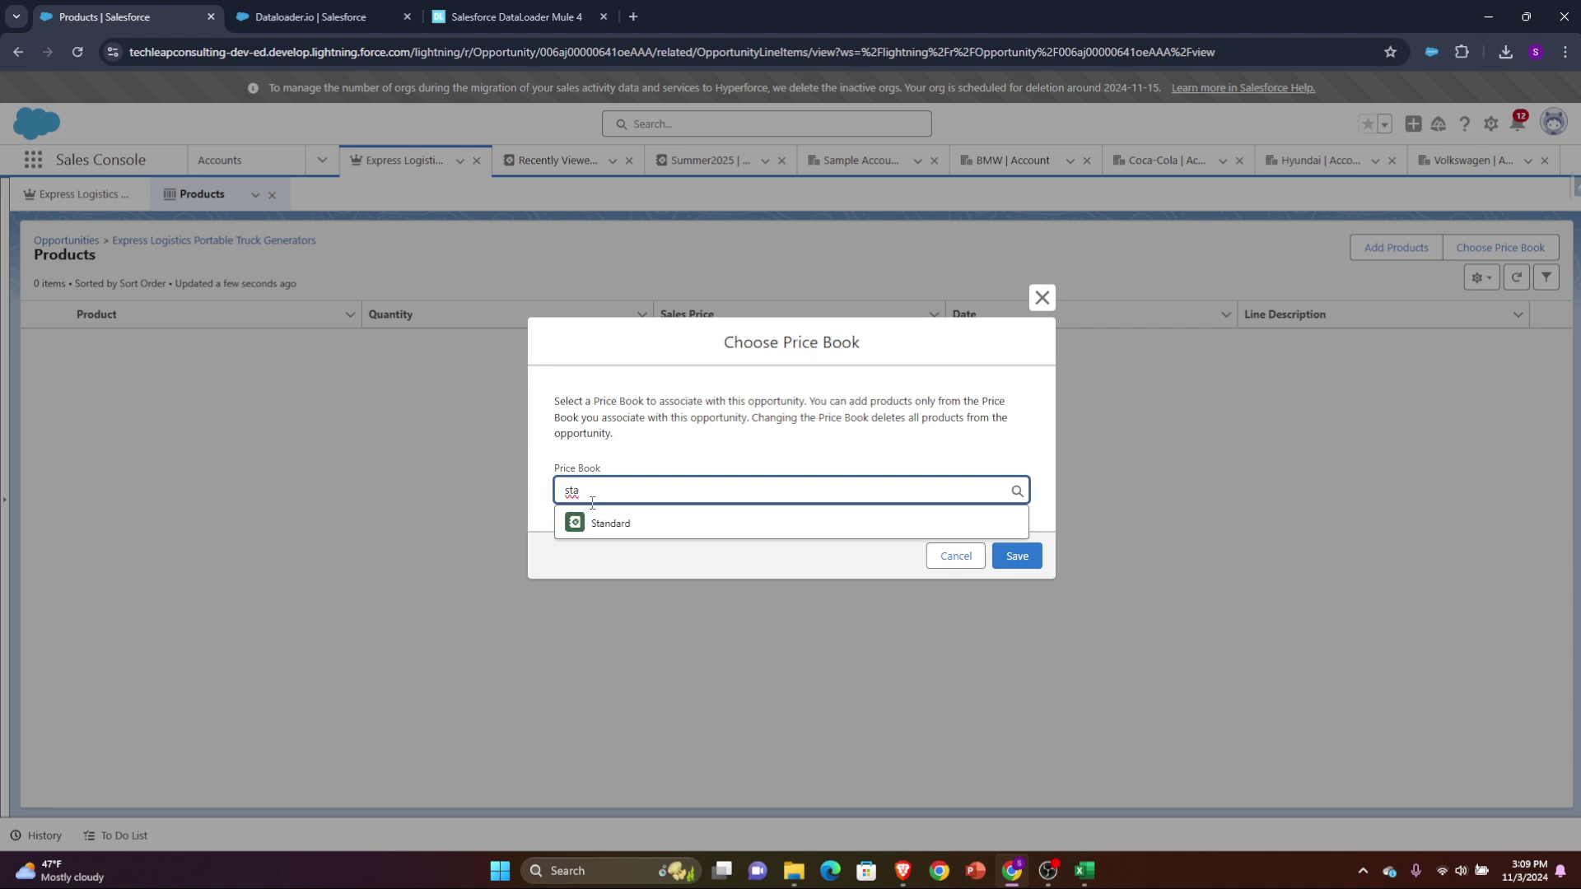
click(624, 524)
click(1017, 555)
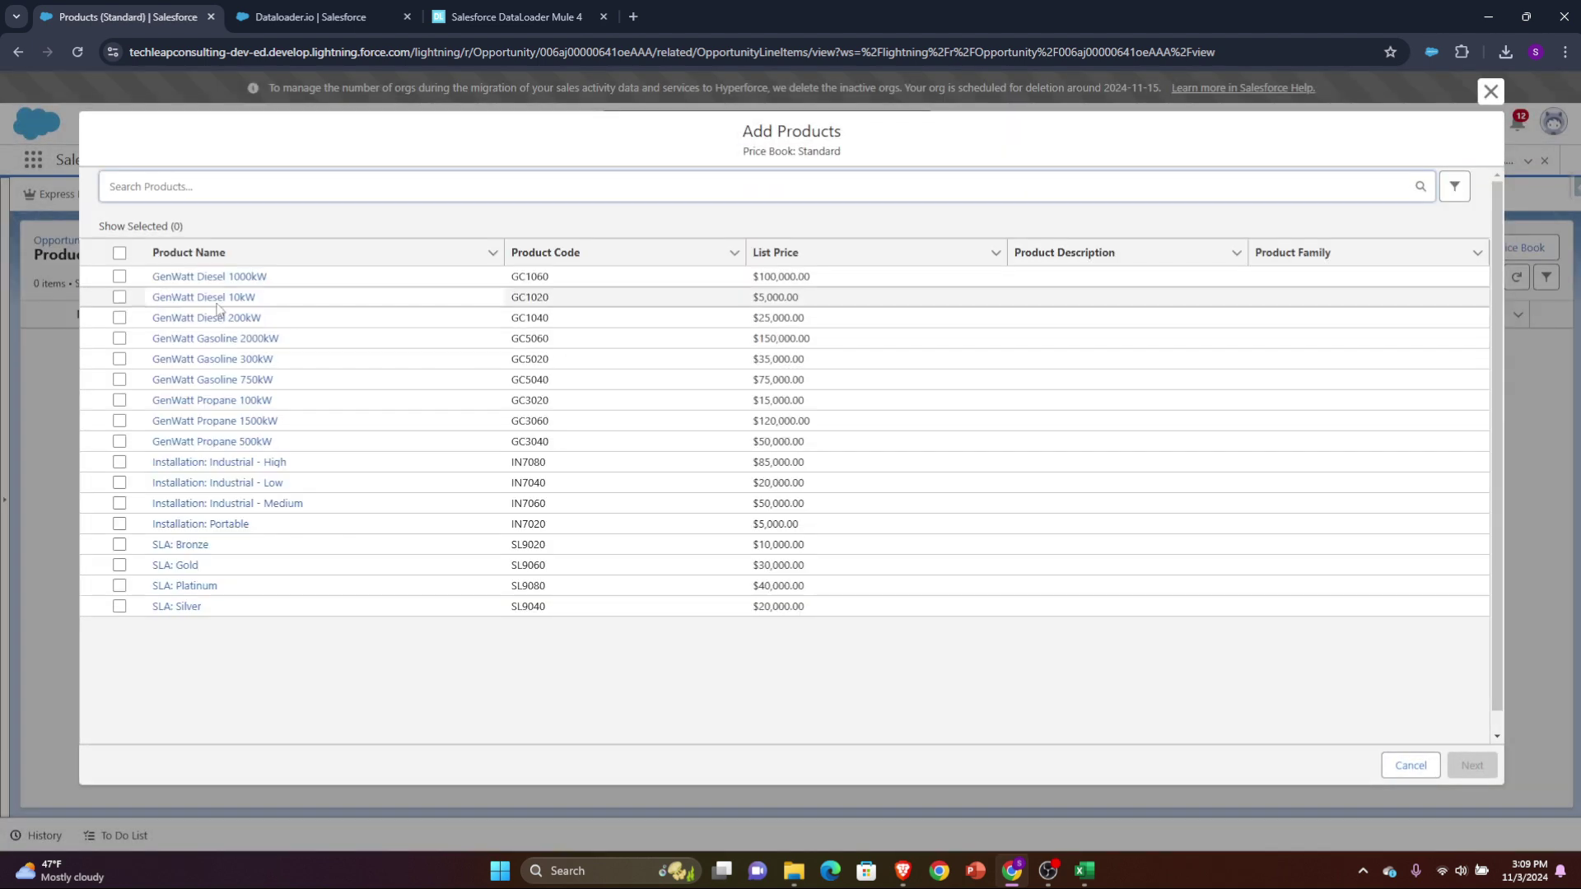
Add the GenWatt Diesel 1000kW product to the opportunity with a quantity of 3 and save it.
click(119, 276)
click(1471, 766)
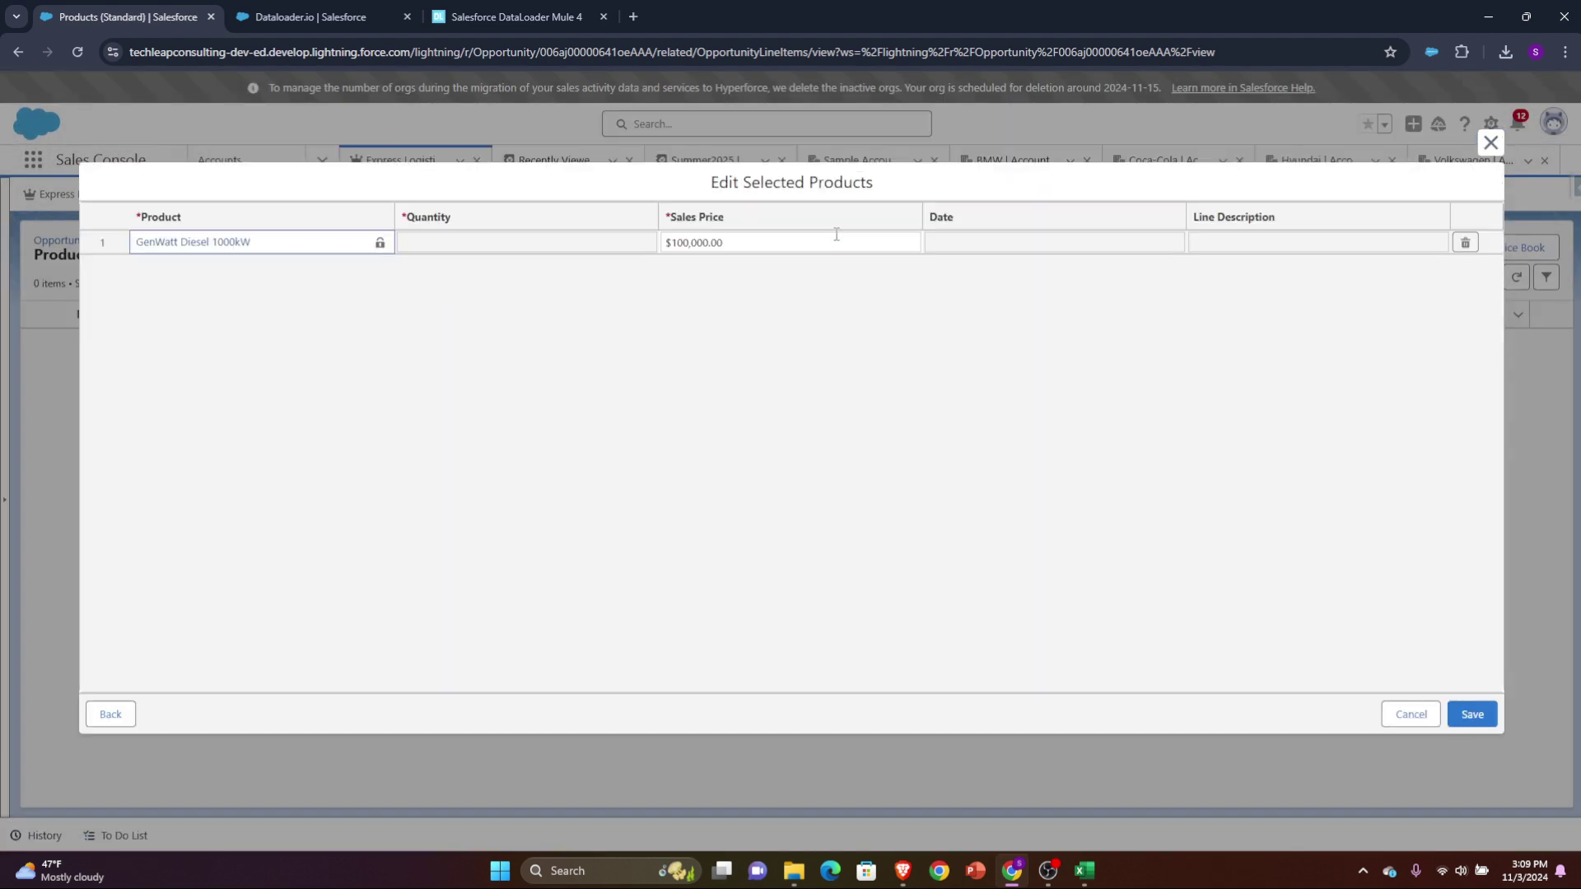
click(527, 243)
text(3)
click(1055, 369)
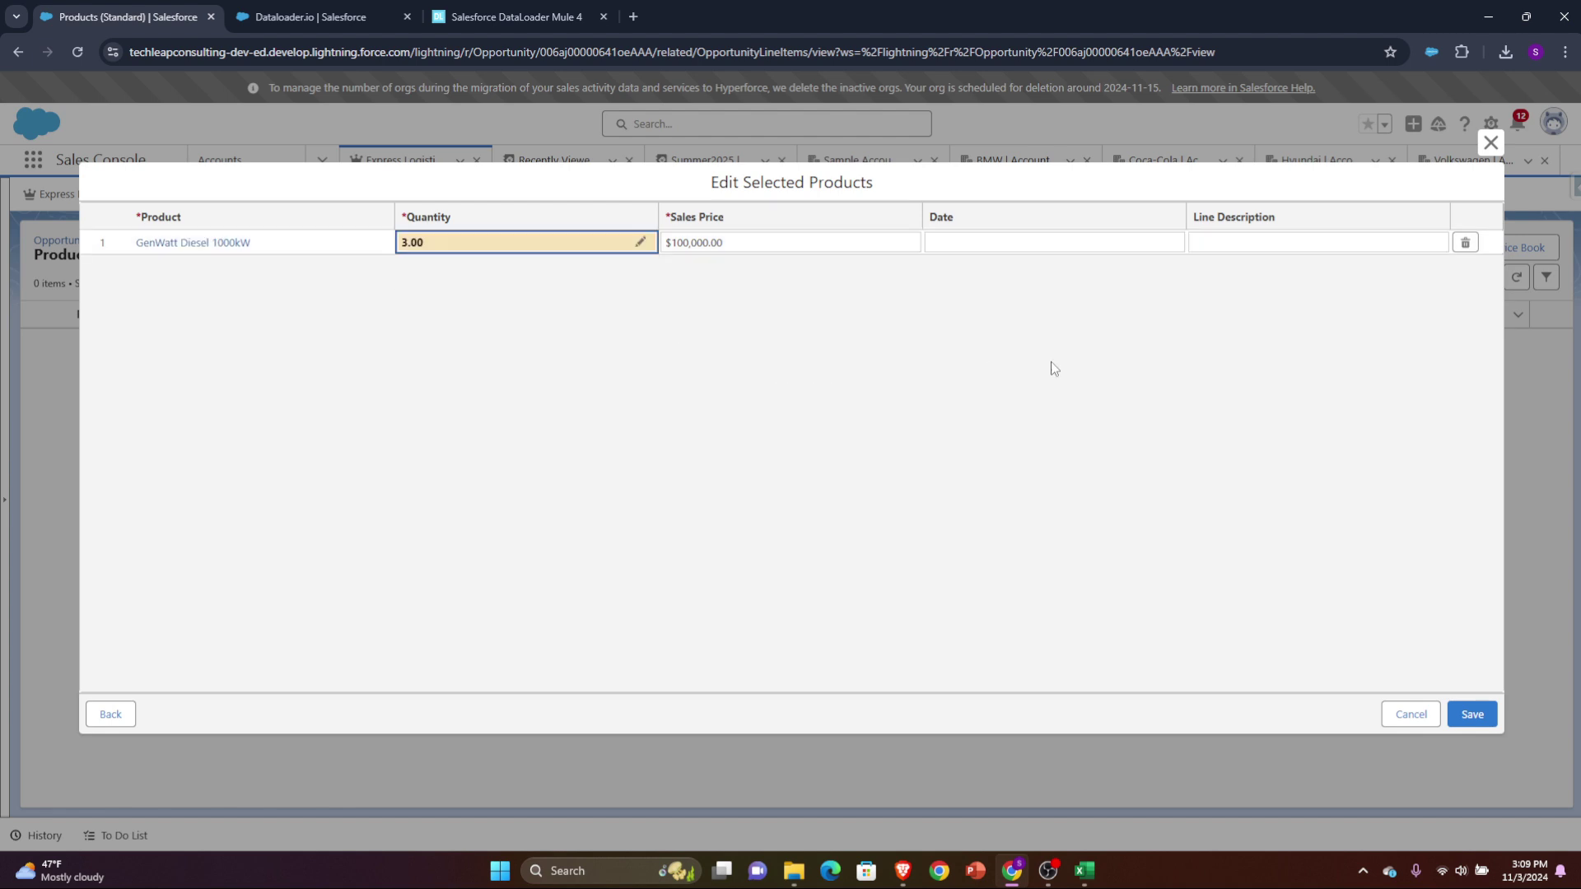
click(1472, 713)
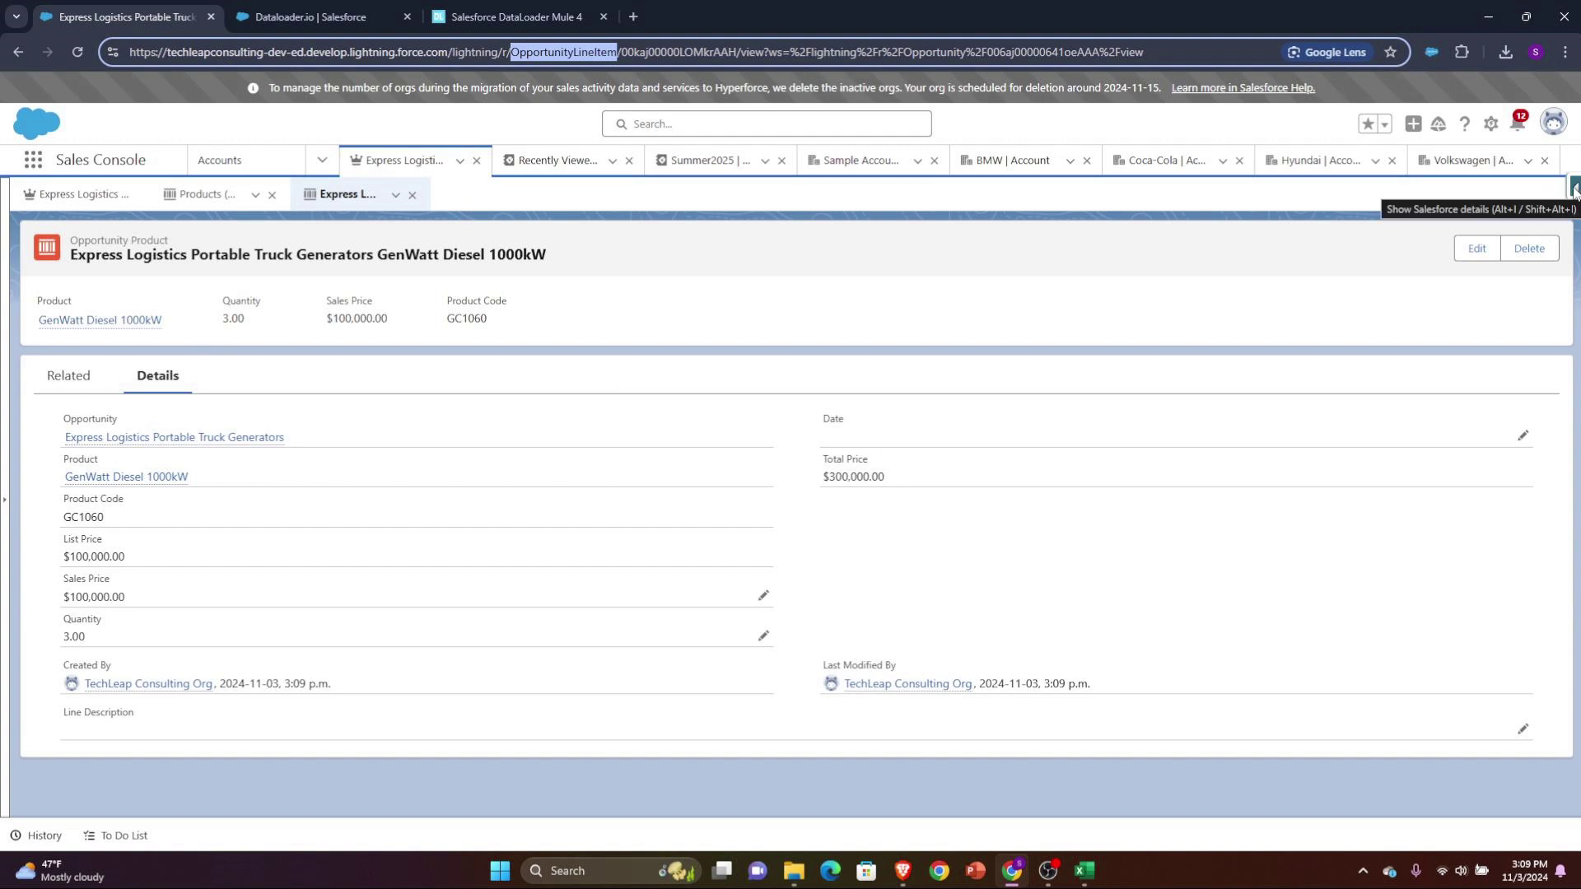
Duplicate the browser tab of the opportunity product and compare its detail fields with the columns in the Excel export.
right_click(144, 18)
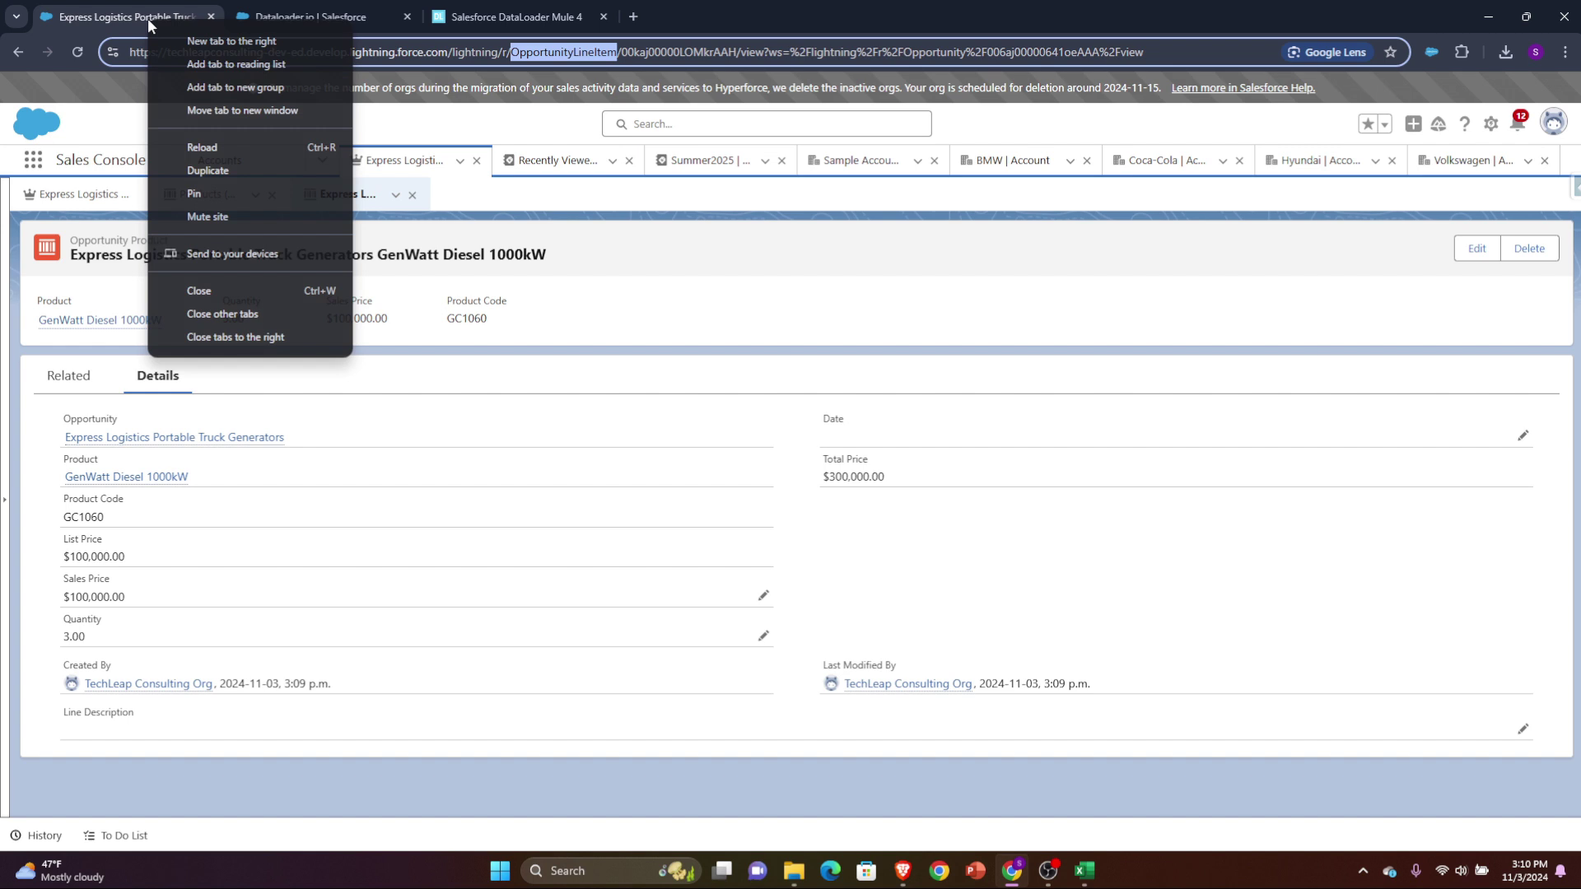
click(201, 163)
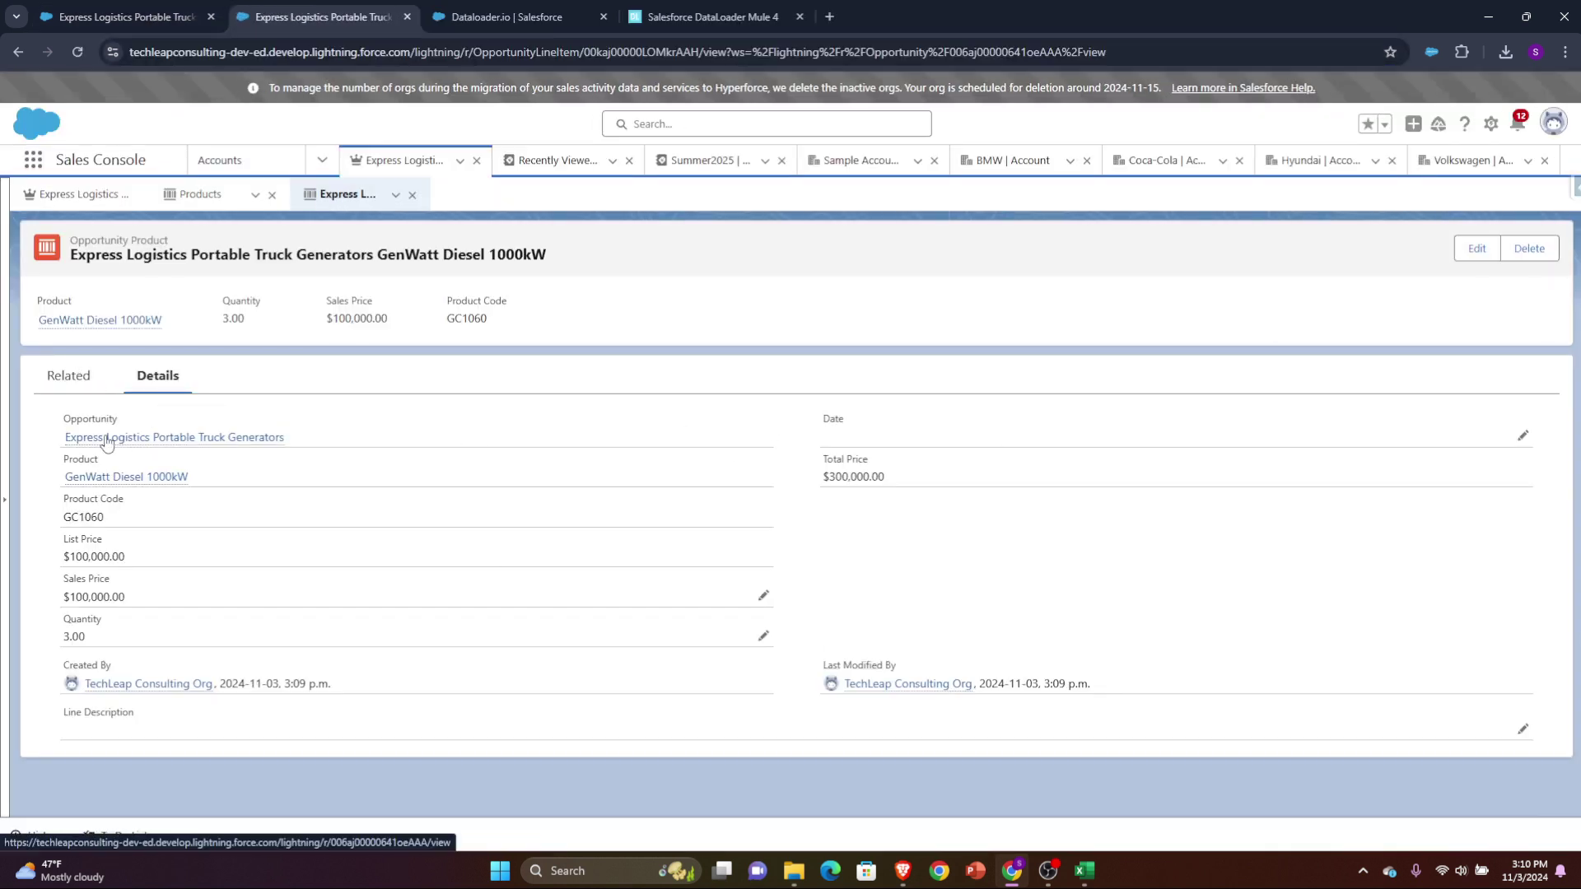
mouse_move(110, 483)
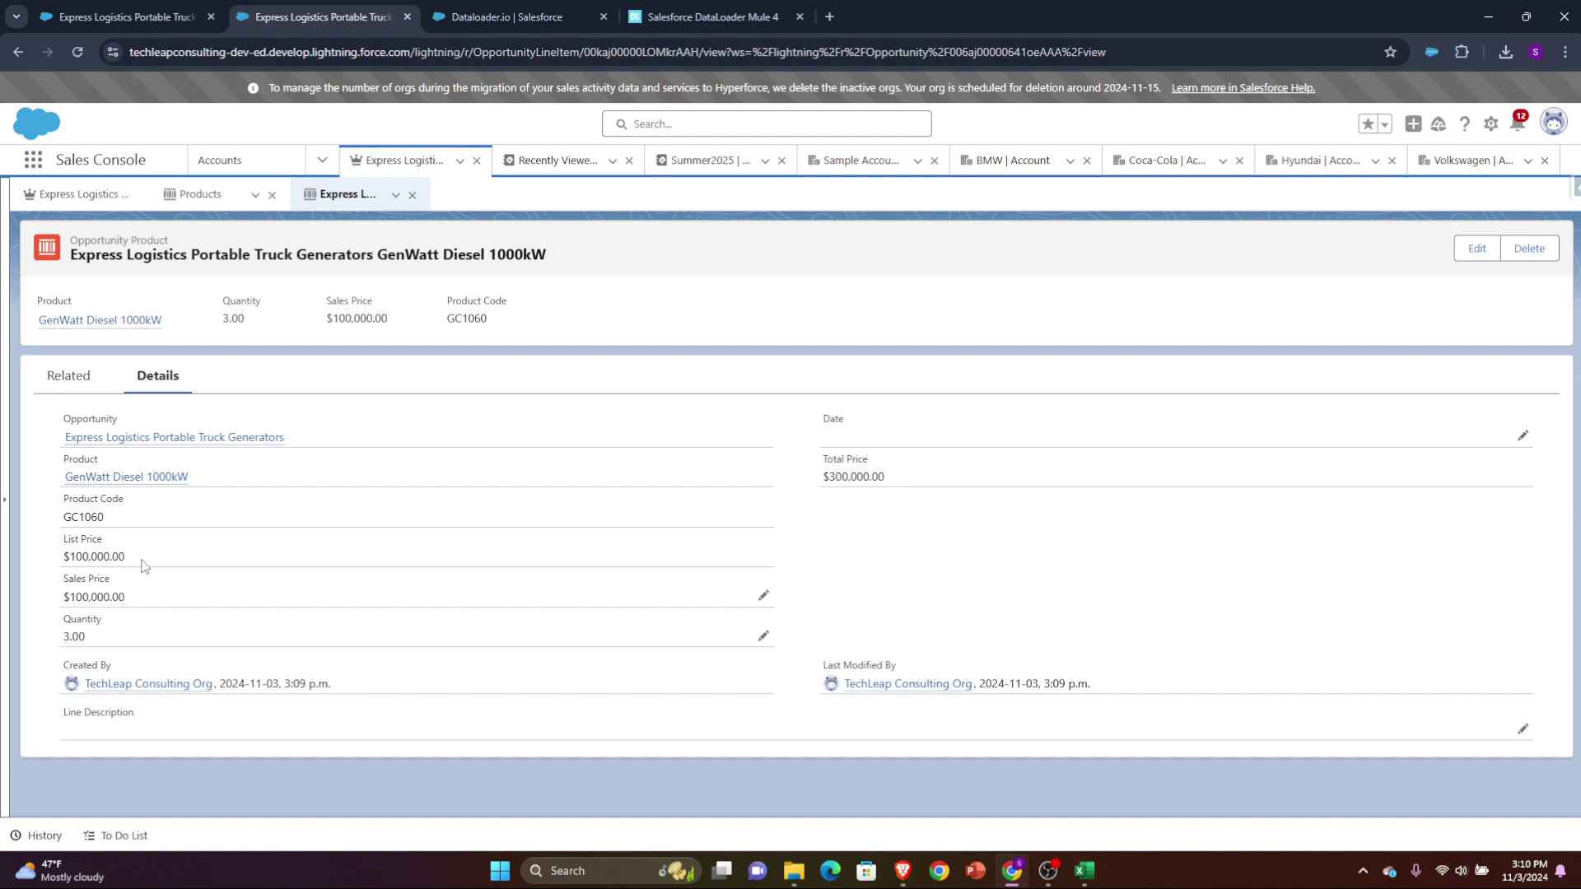
key(alt+Tab)
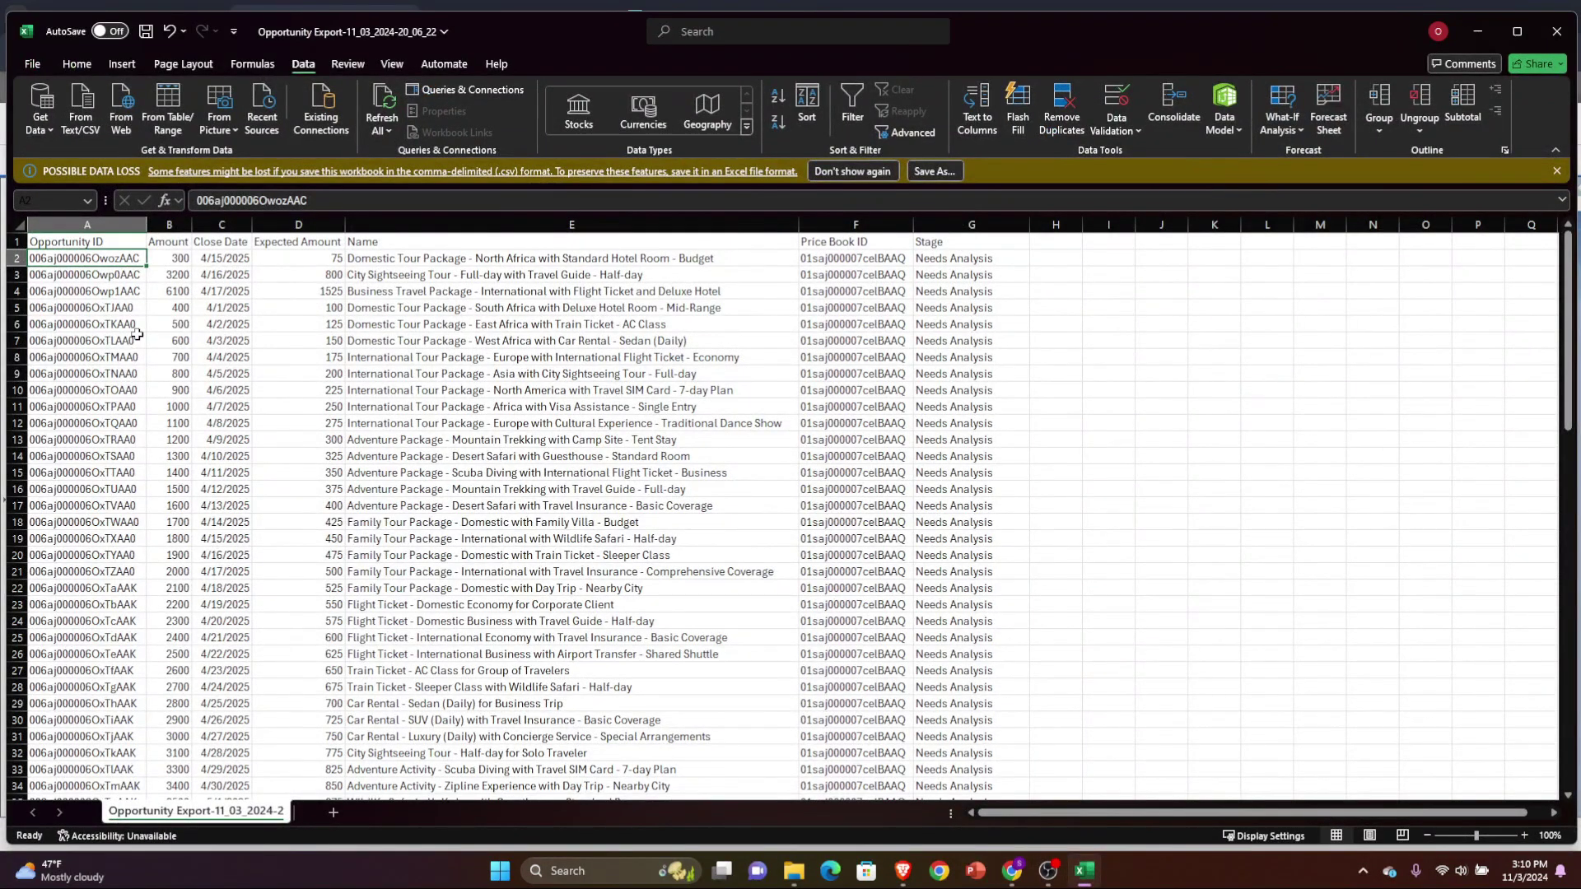
key(alt+Tab)
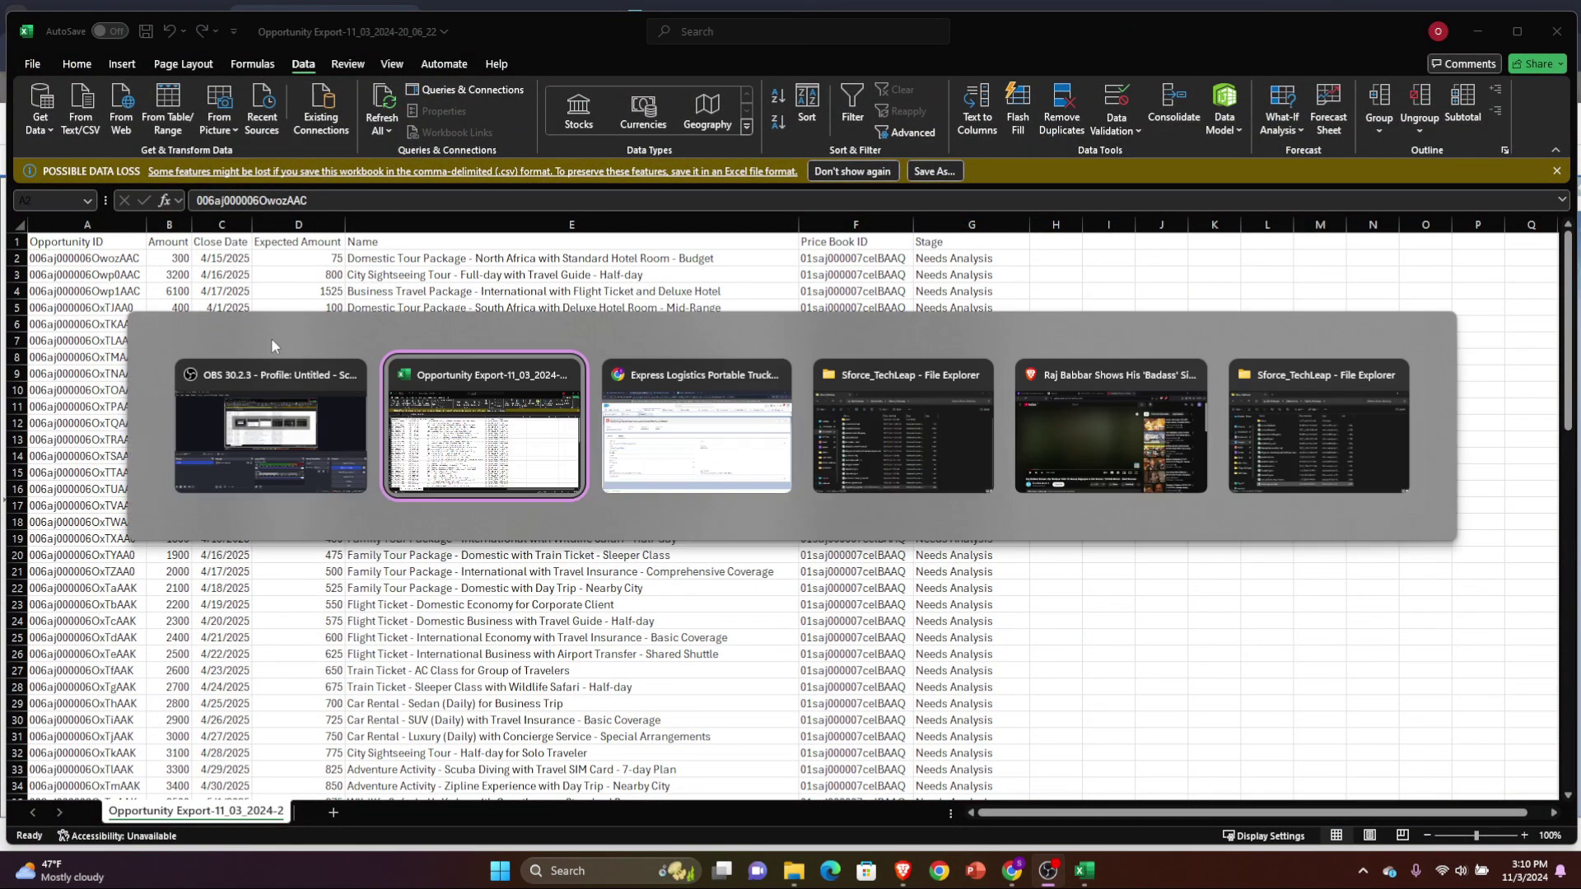
key(alt+Tab)
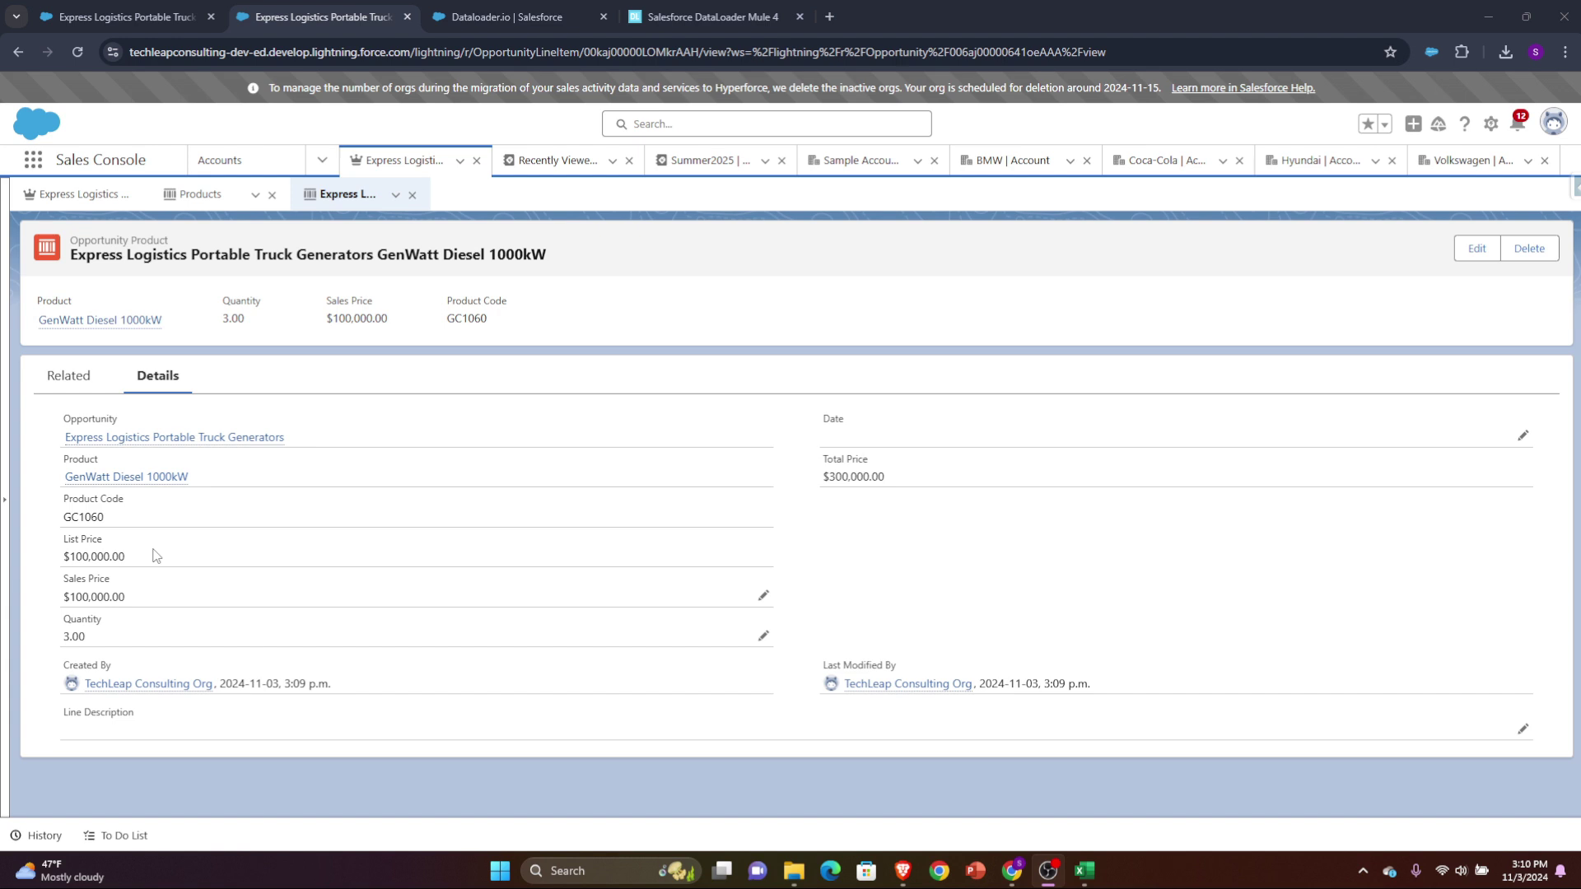
click(770, 567)
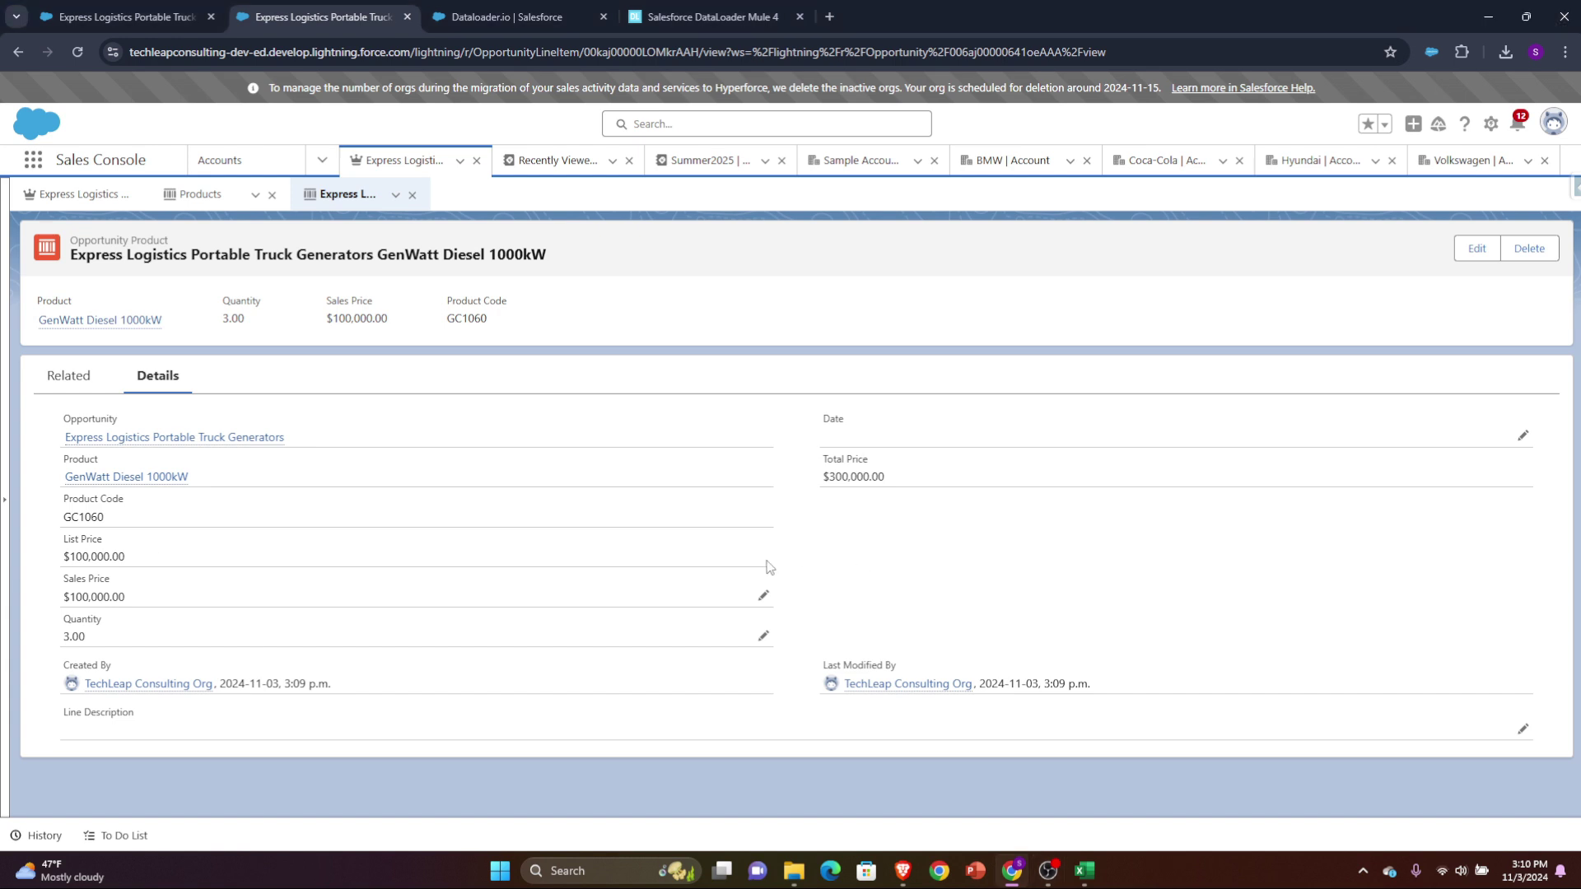
Look up the List Price field in Salesforce Inspector and copy its API name ListPrice into header cell H1 of the Excel export.
click(1574, 188)
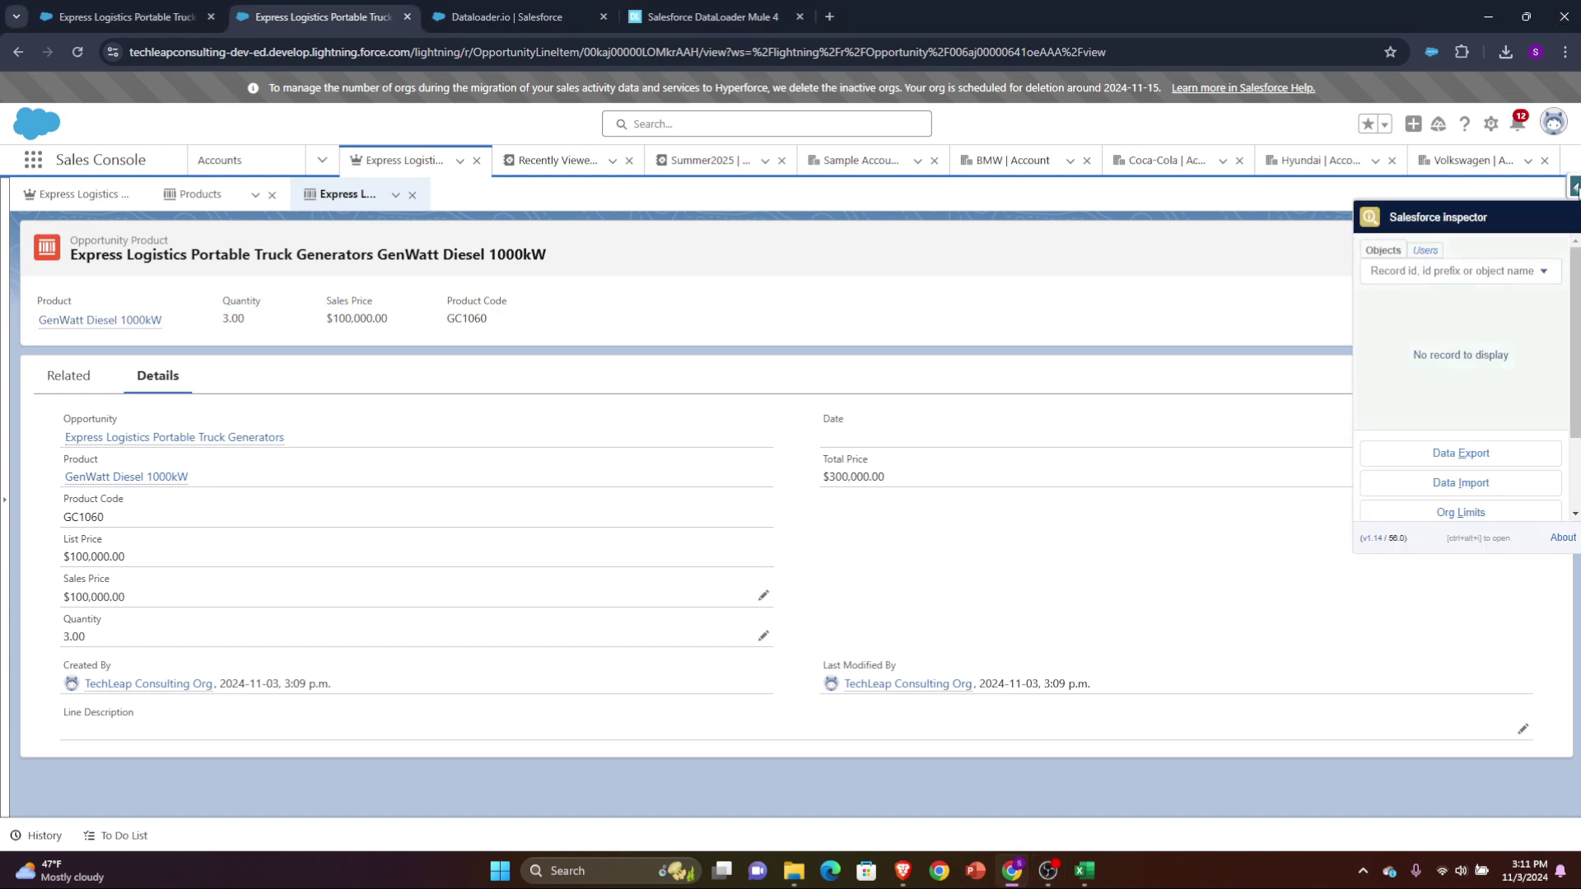
click(1461, 416)
text(list)
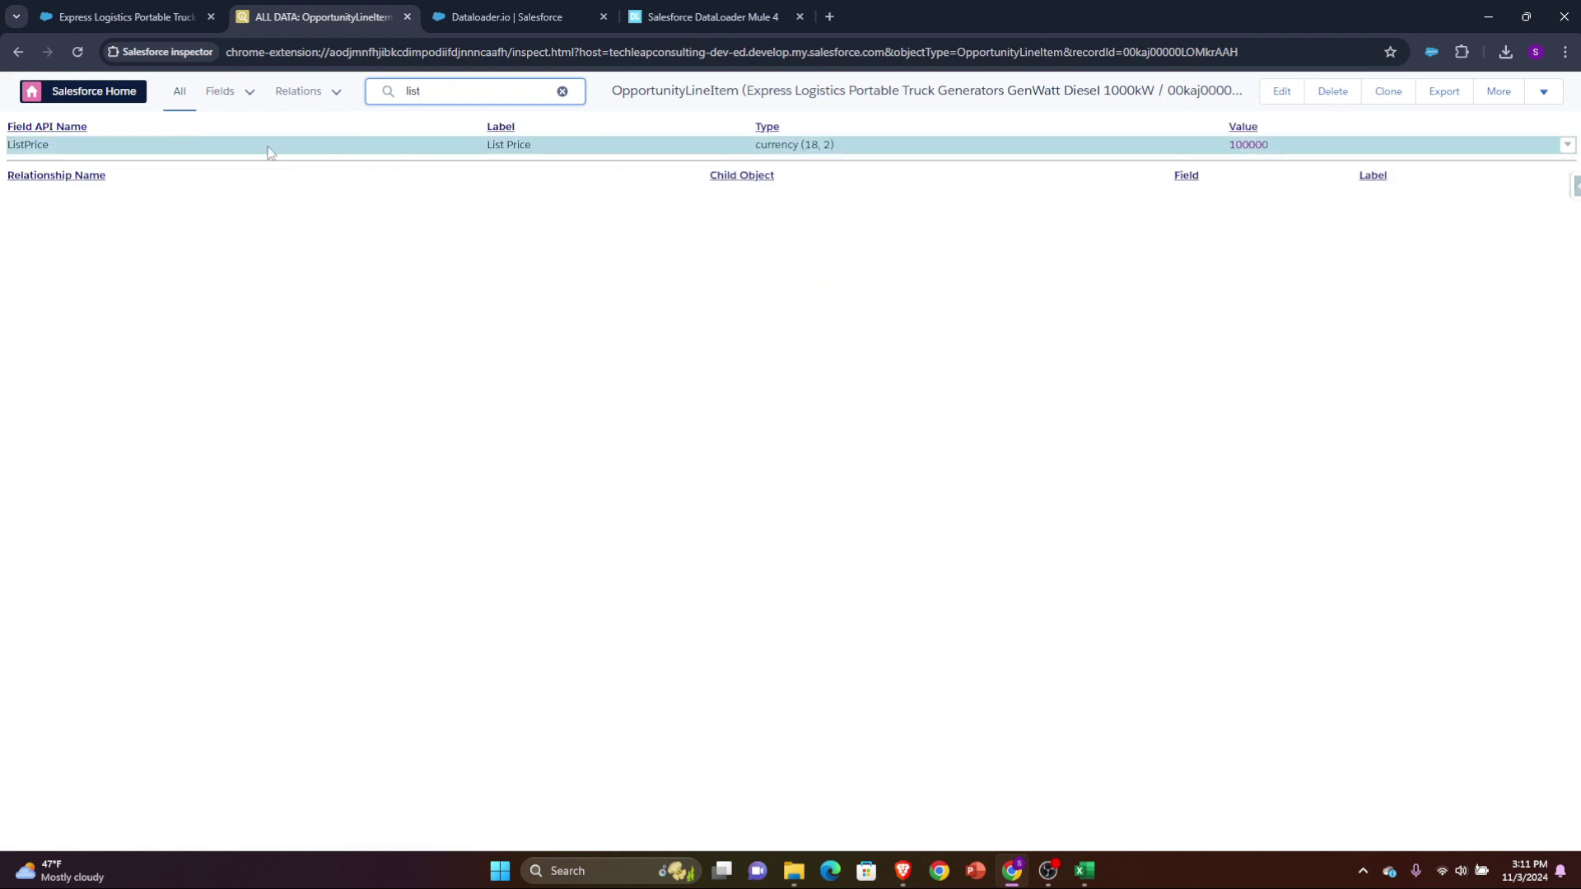
drag(270, 152, 7, 146)
key(ctrl+c)
key(alt+Tab)
key(Tab)
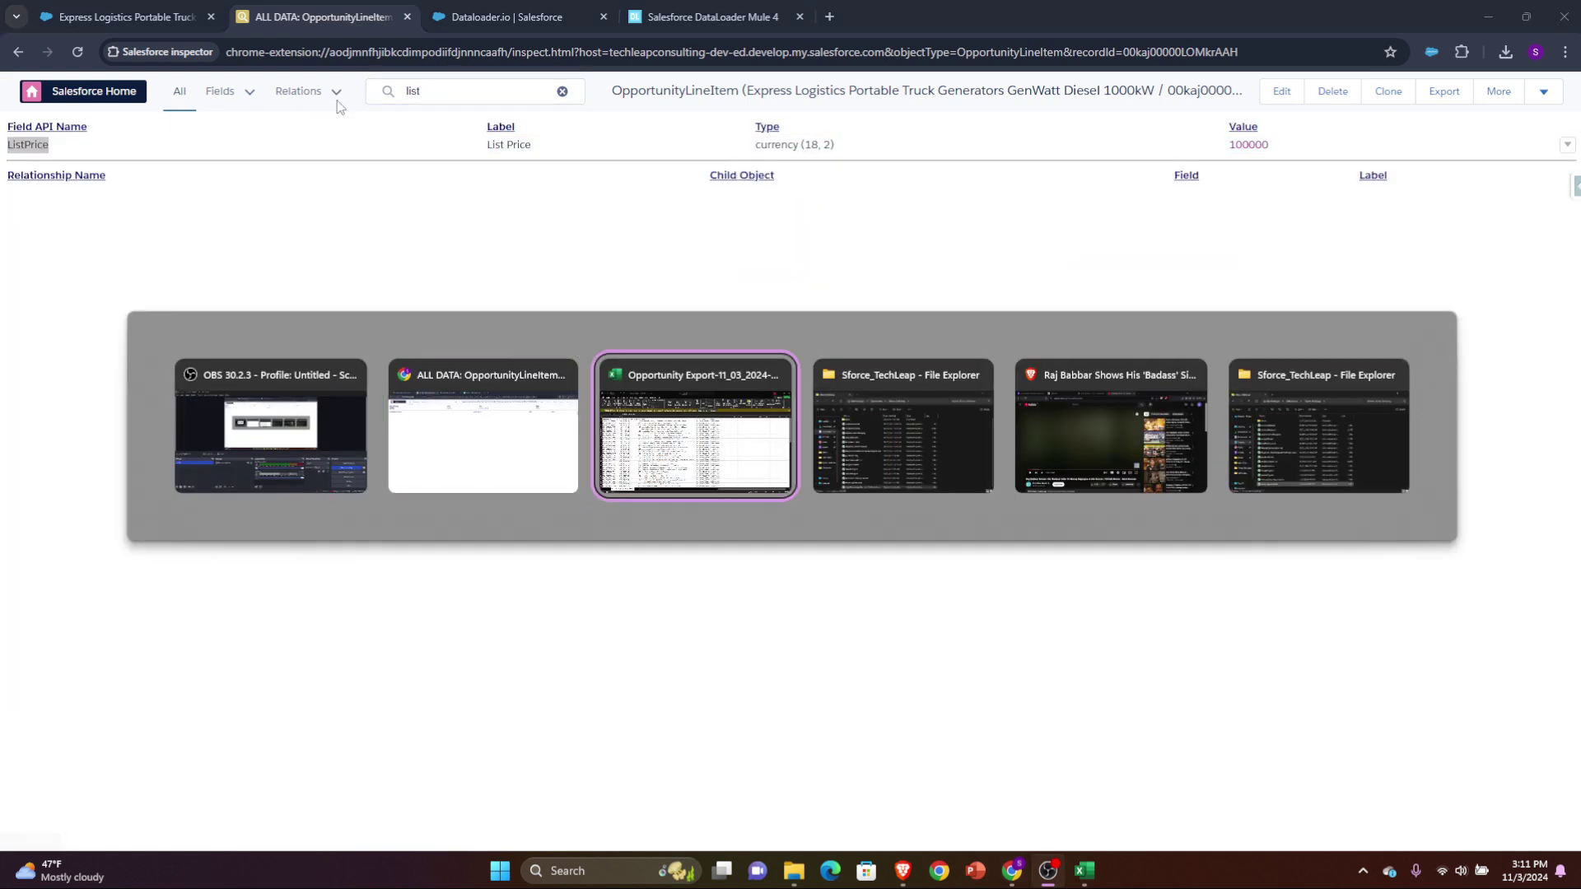
click(1057, 242)
key(ctrl+v)
key(alt+Tab)
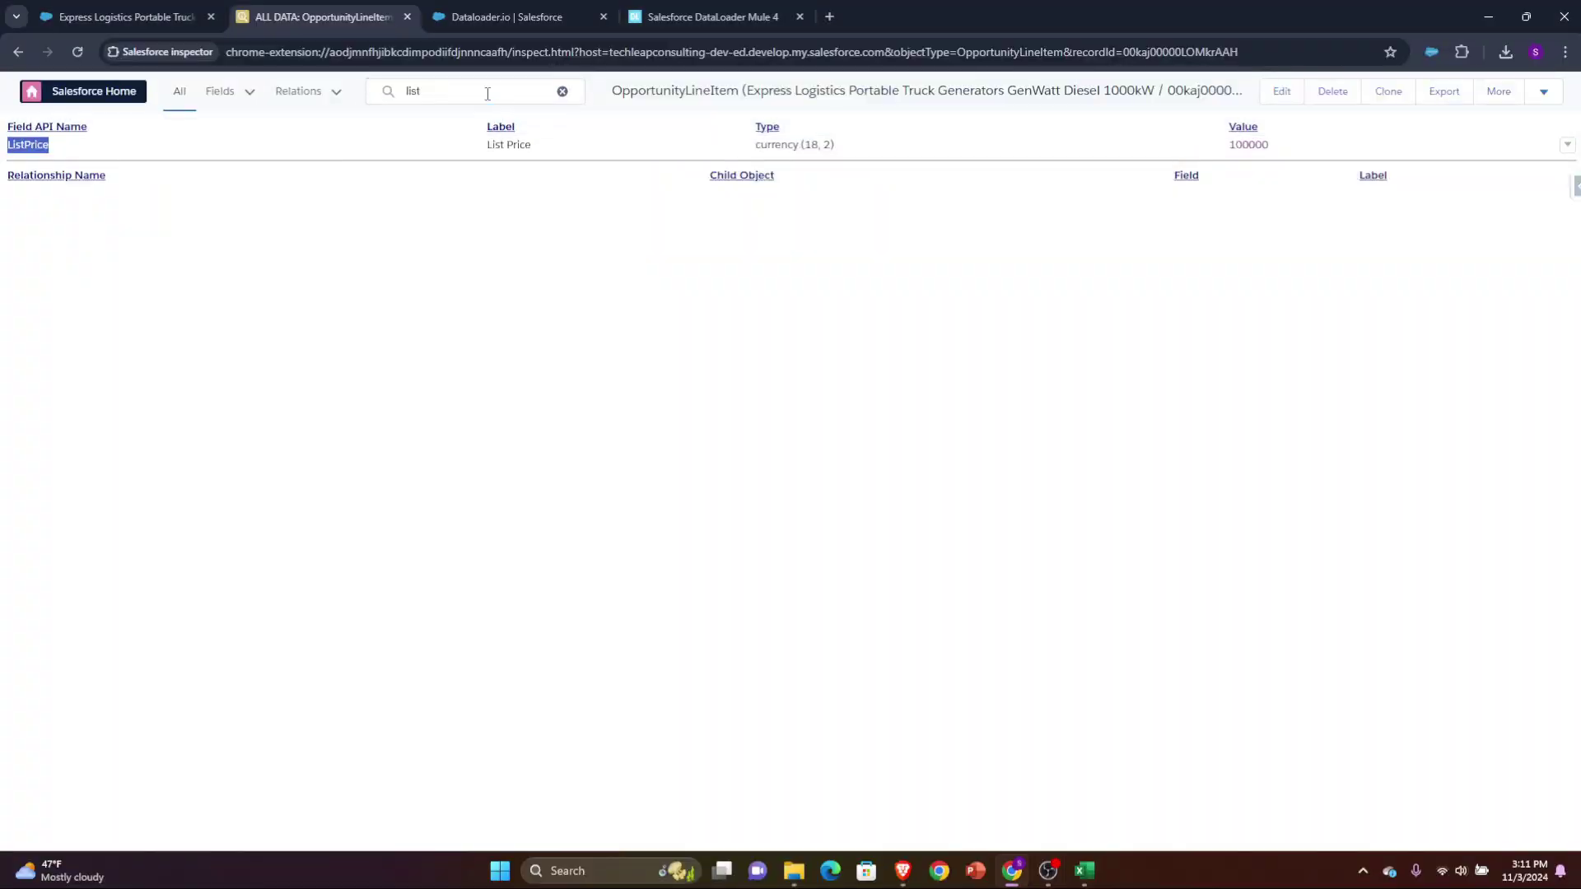
Find the Sales Price field in Salesforce Inspector and copy its API name UnitPrice into header cell I1 of the Excel export.
triple_click(366, 97)
text(sale)
drag(105, 153, 7, 145)
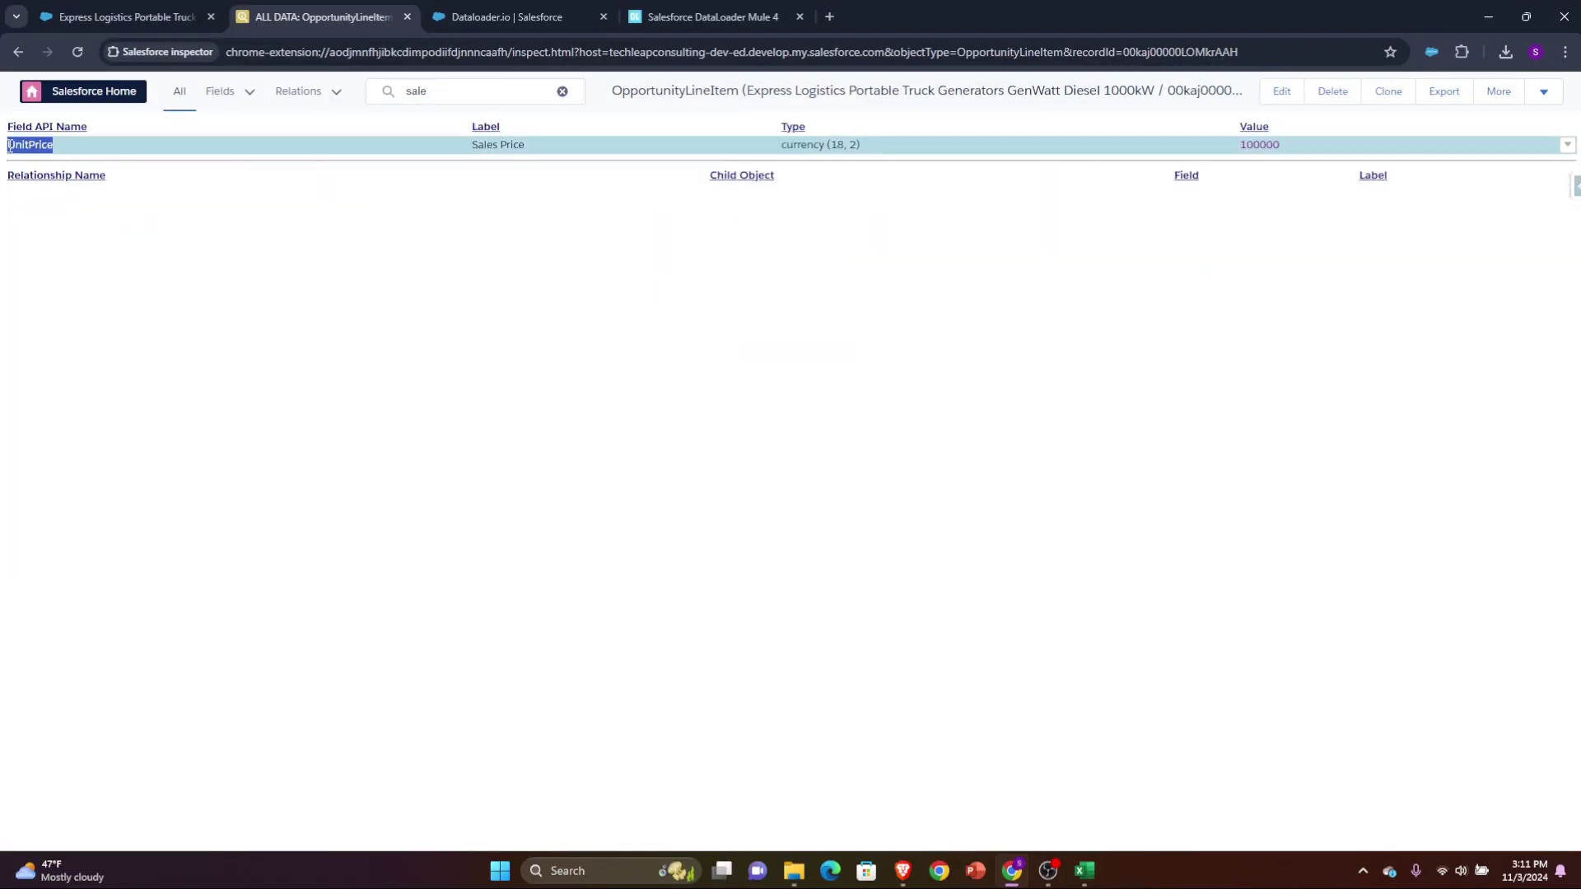
key(ctrl+c)
key(alt+Tab)
key(Tab)
click(1109, 243)
key(ctrl+v)
key(alt+Tab)
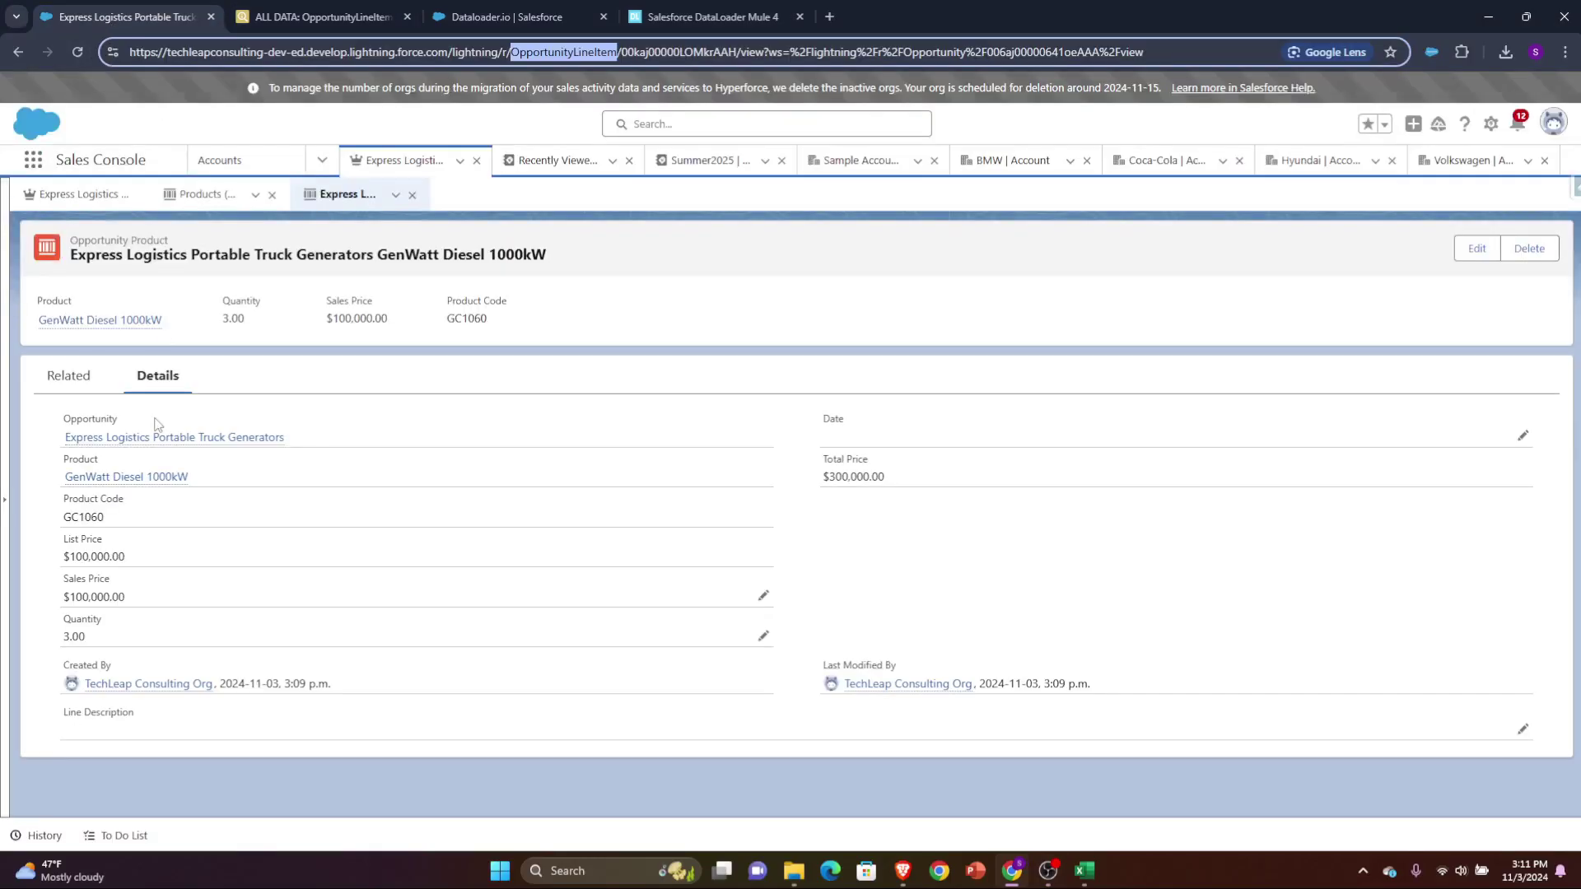
Look up the Quantity and total price fields in Salesforce Inspector and copy API names Quantity and TotalPrice into Excel header cells J1 and K1.
click(321, 16)
triple_click(415, 90)
text(qua)
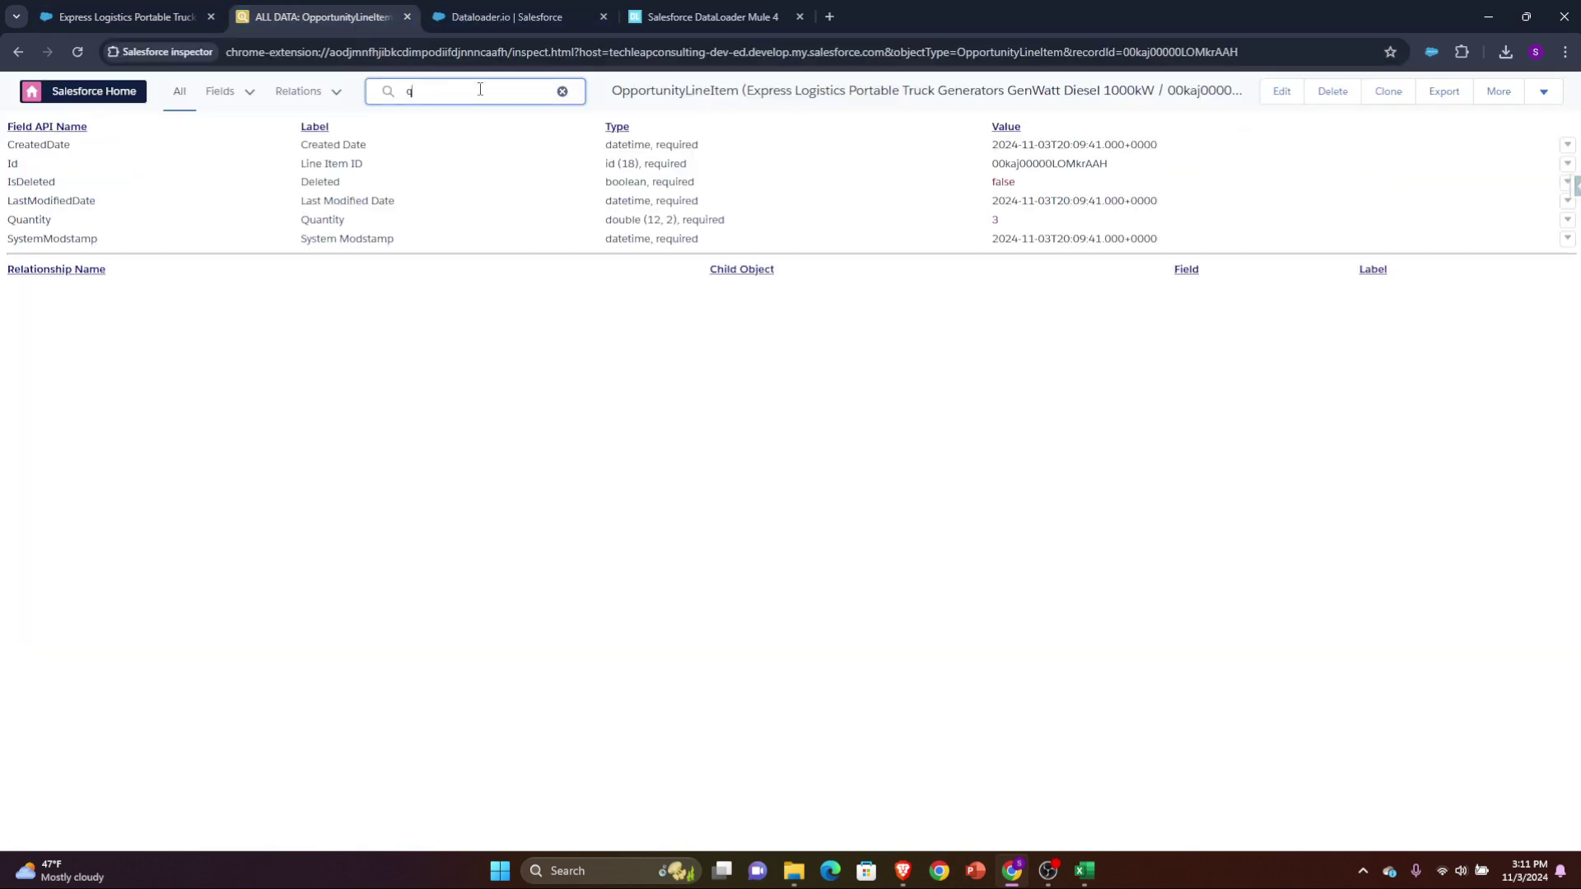
double_click(33, 146)
key(ctrl+c)
key(alt+Tab)
key(alt+Tab)
key(Right)
key(ctrl+v)
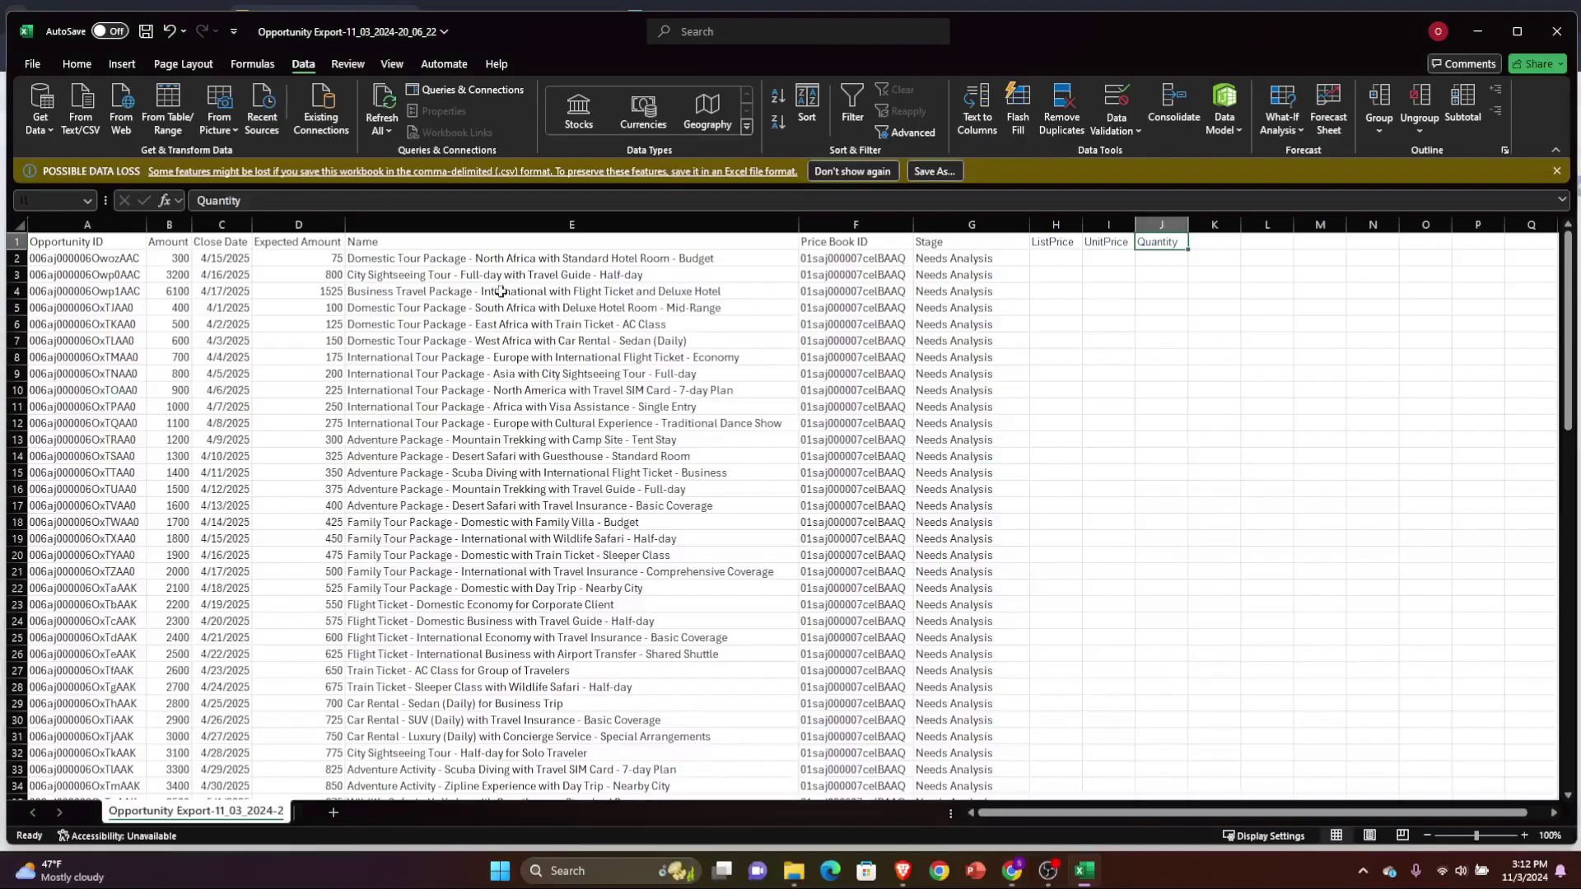
key(Right)
key(ctrl+v)
Check the Opportunity ID and Price Book ID headers and rename the Stage header in G1 to Product ID.
click(105, 243)
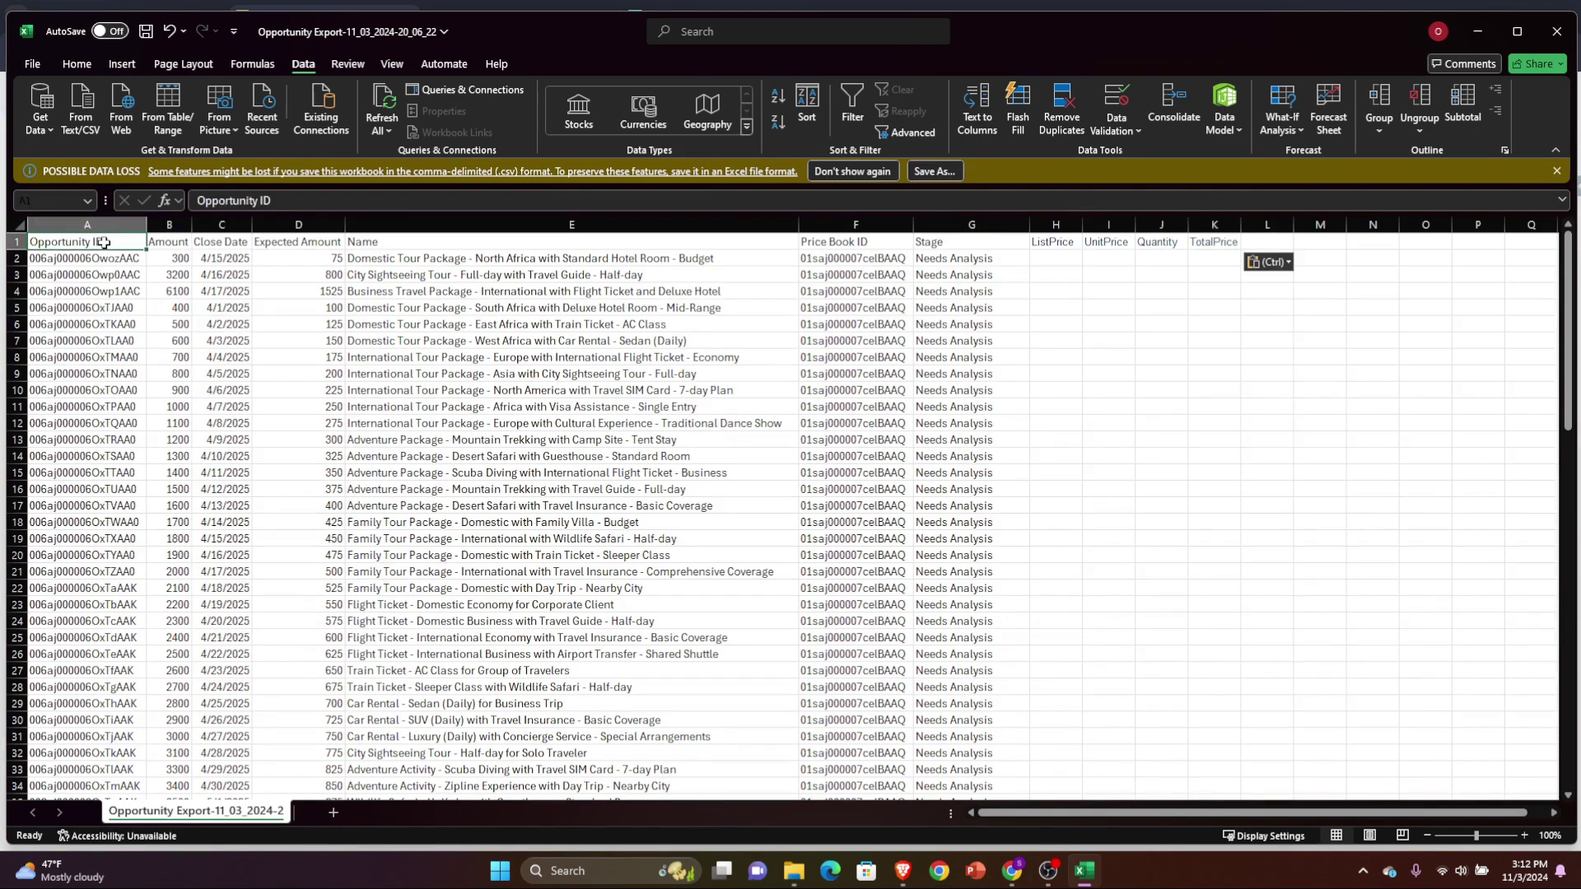
click(852, 244)
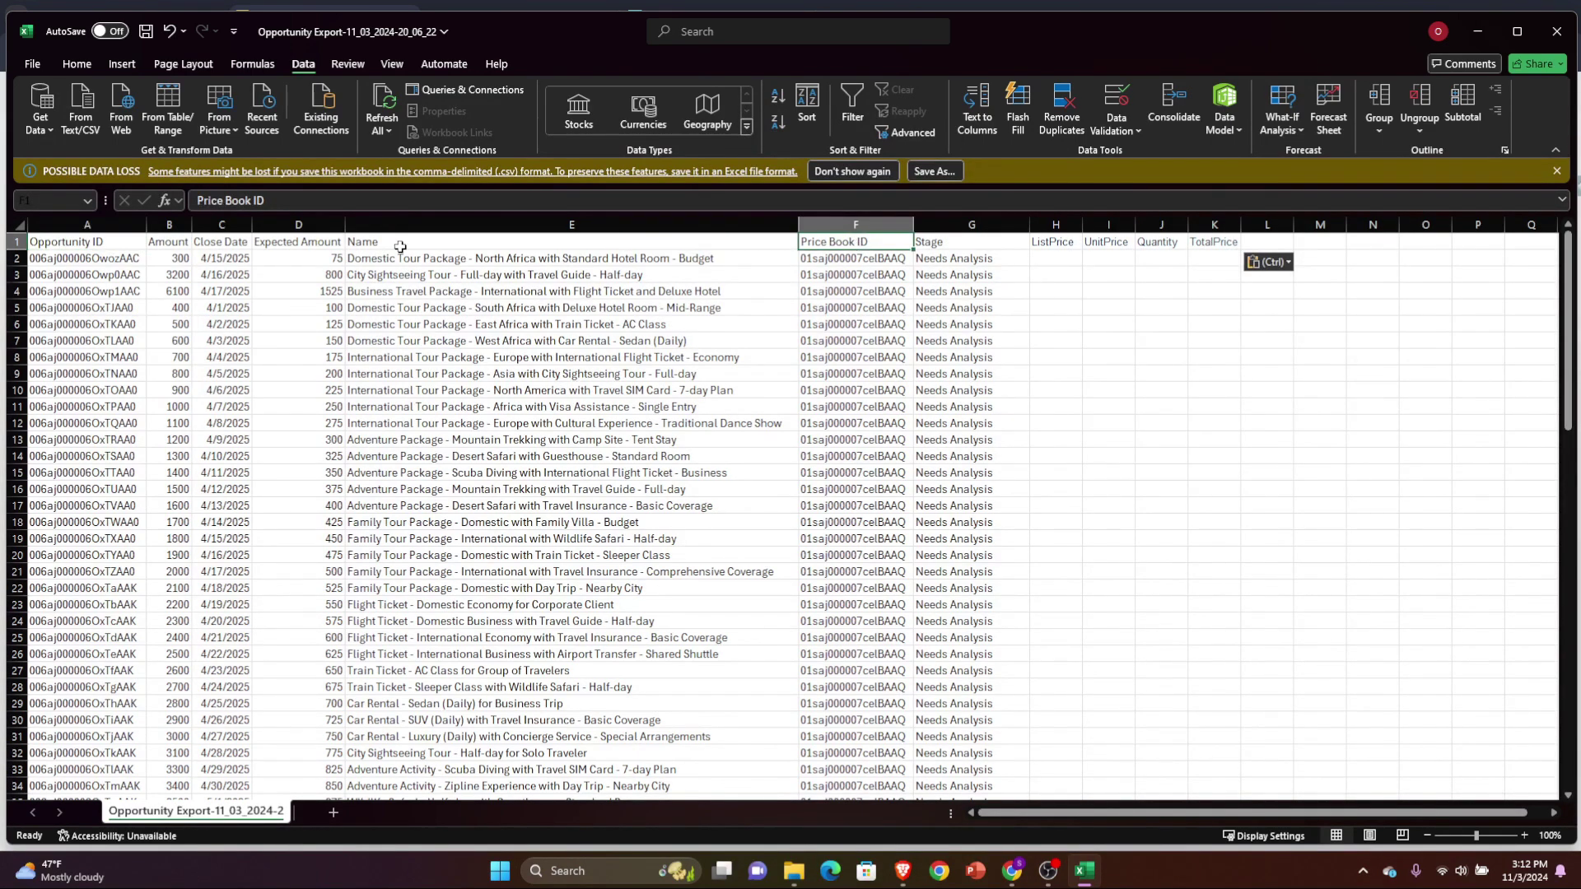
click(965, 244)
text(Product ID)
key(Return)
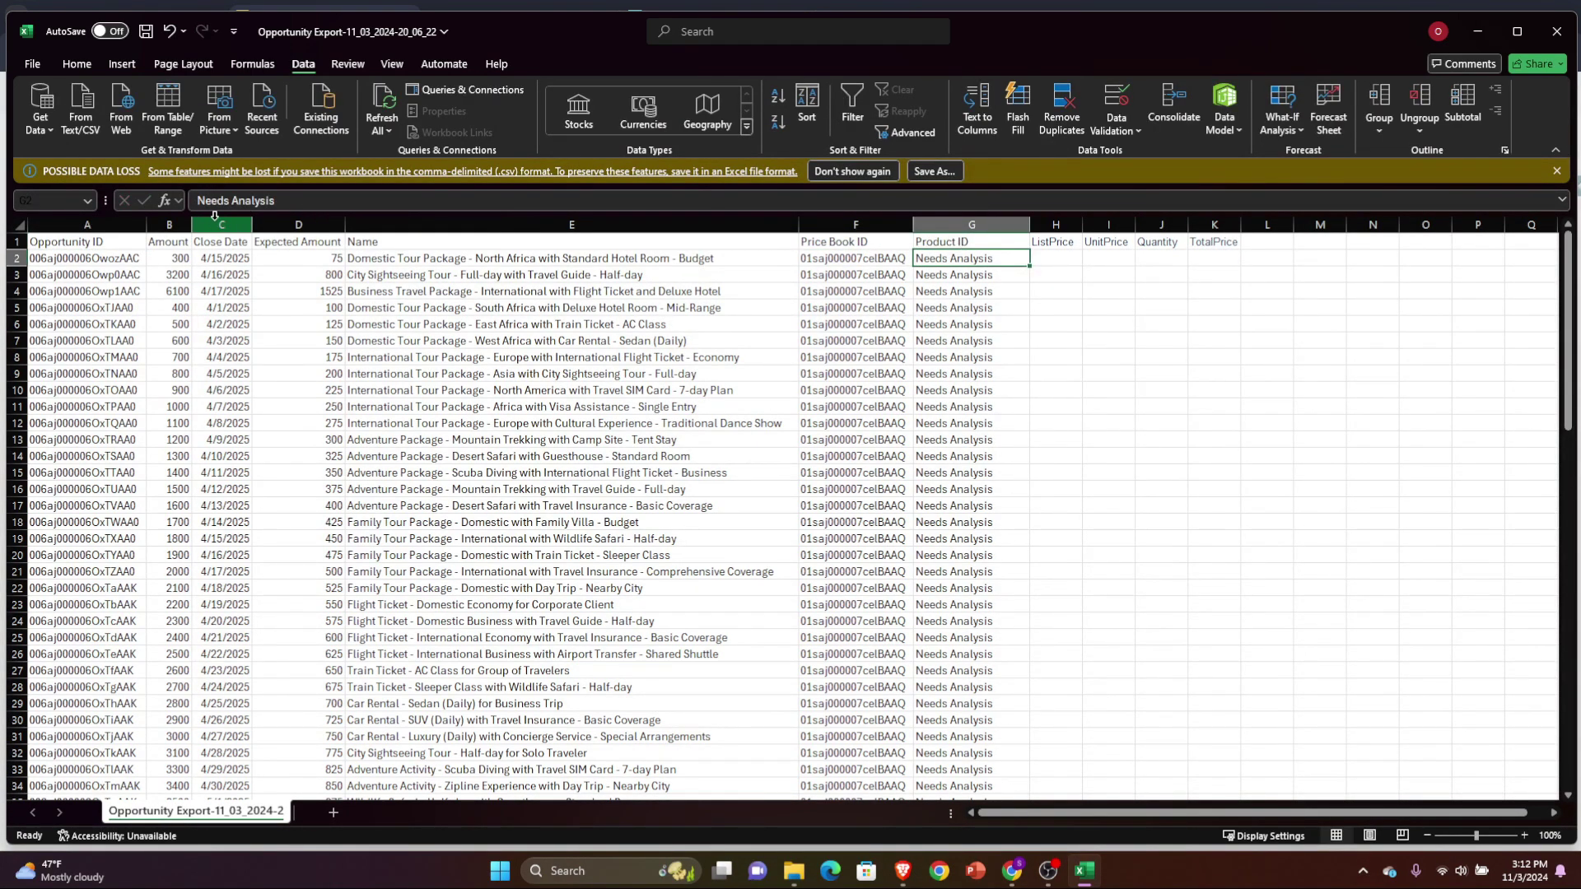
Delete columns B through E, holding Amount, Close Date, Expected Amount and Name, from the opportunity export sheet.
drag(169, 224, 383, 224)
right_click(383, 224)
click(450, 408)
Save the sheet as a new CSV file named OpportunityProductLineItem in the Sforce_TechLeap folder.
click(32, 63)
click(60, 346)
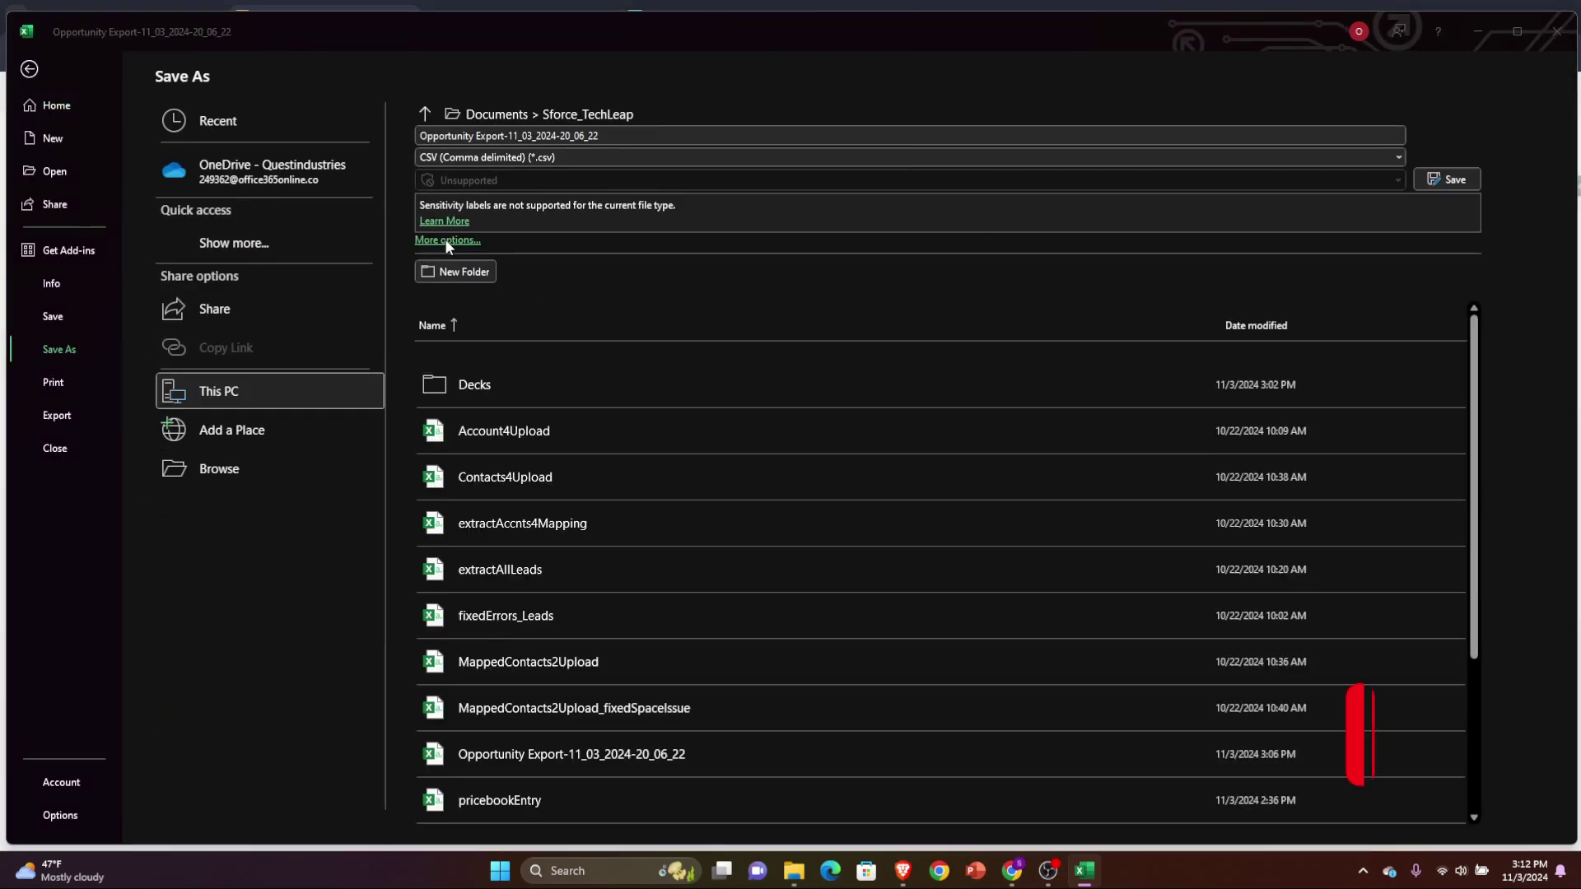
click(212, 465)
drag(300, 338, 174, 338)
text(ProductLineItem)
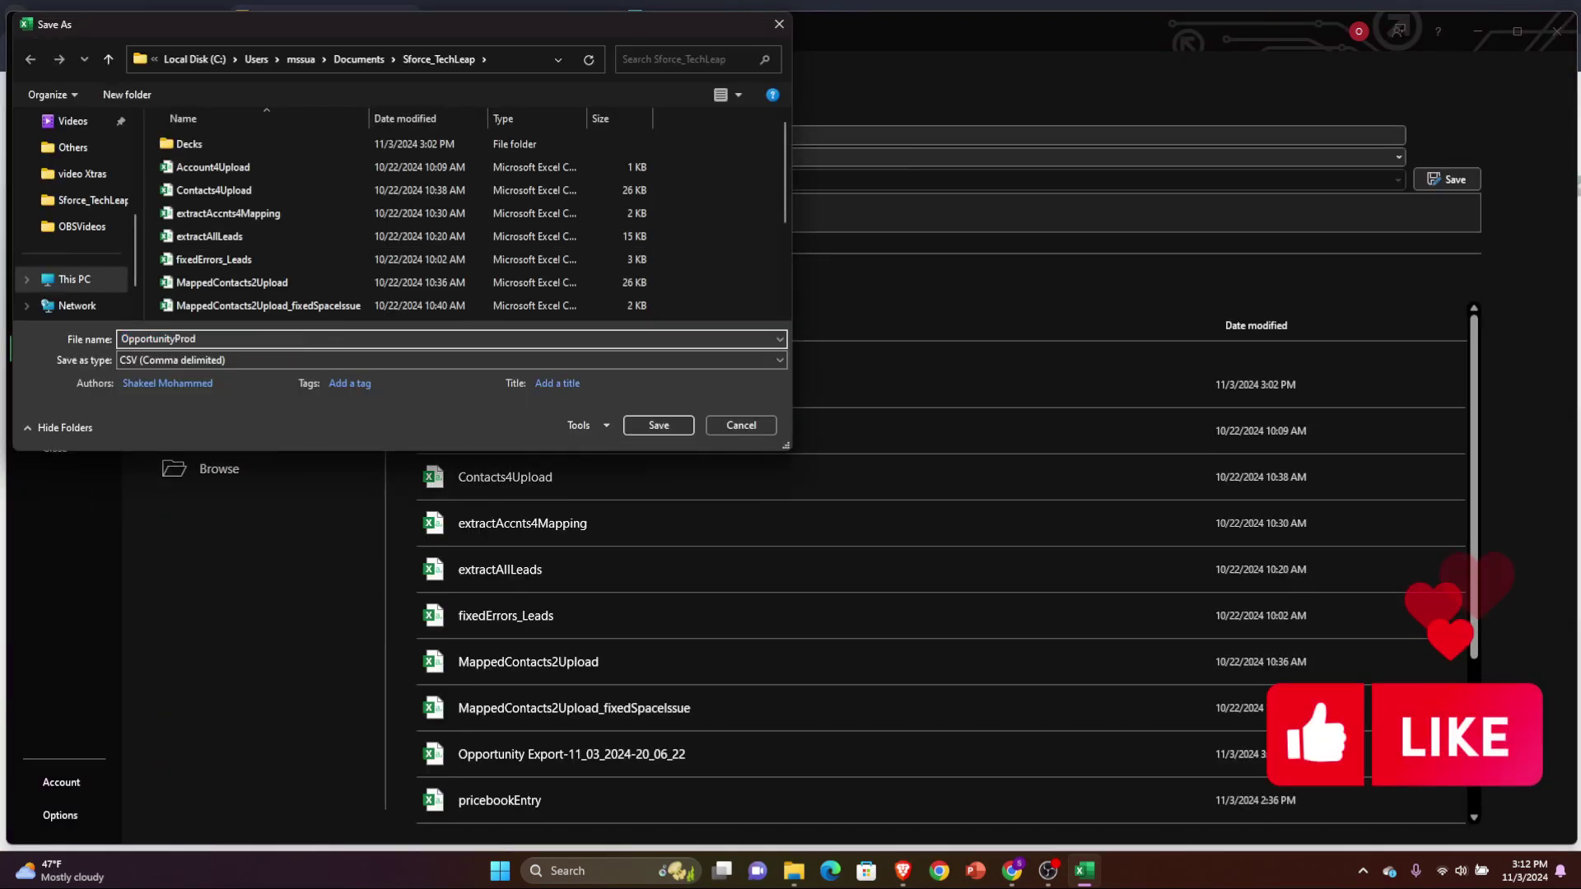
key(Return)
Enter 150 in TotalPrice cell G2, fill it down to row 62 and save the OpportunityProductLineItem file.
click(107, 259)
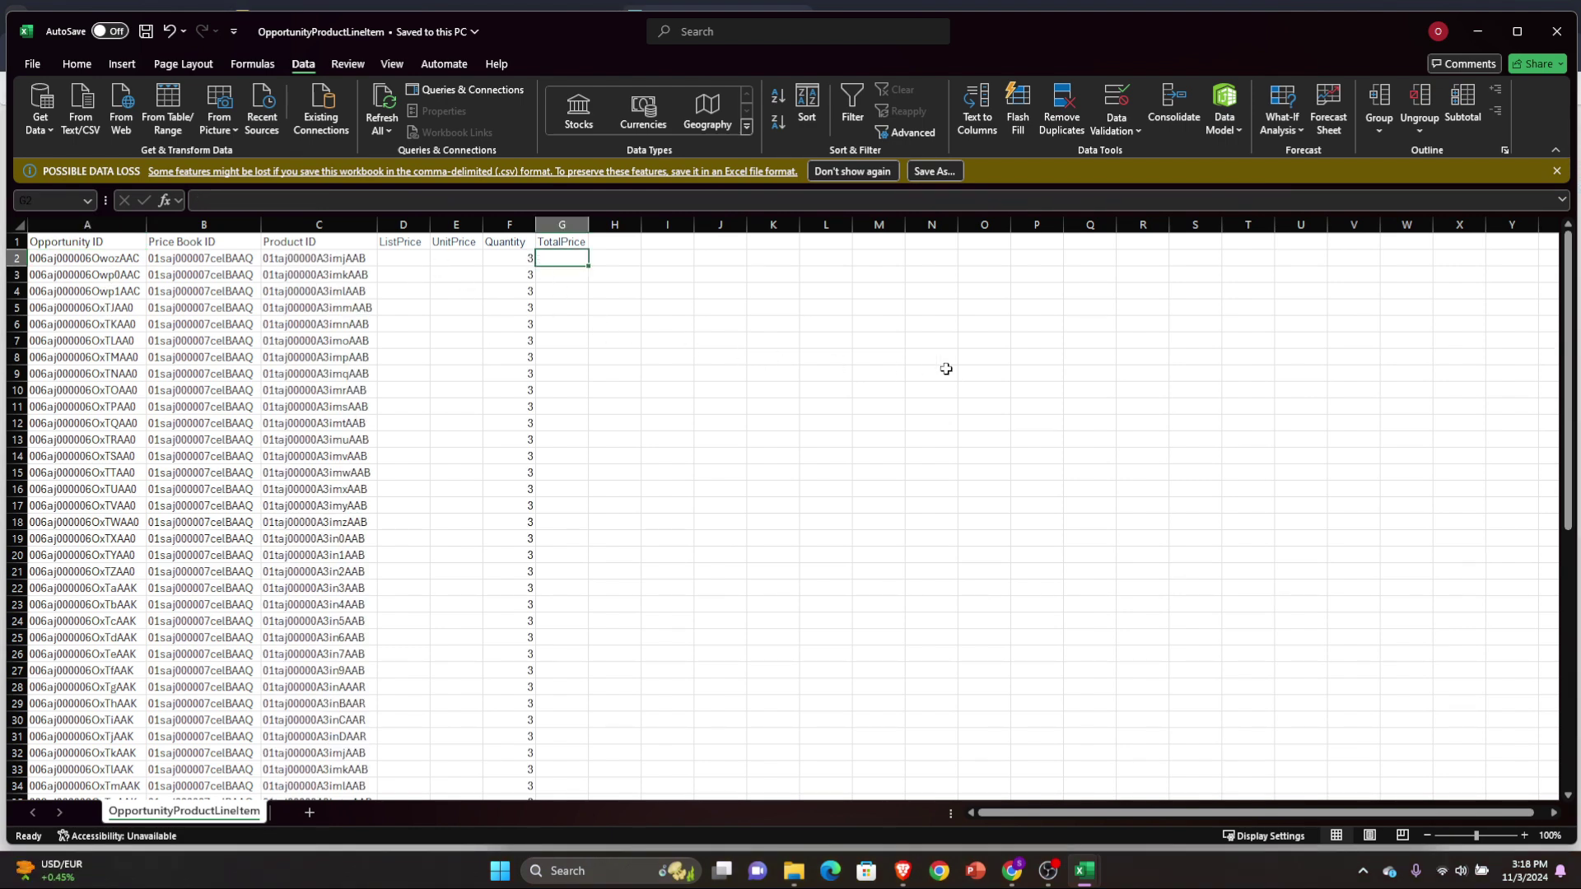
text(150)
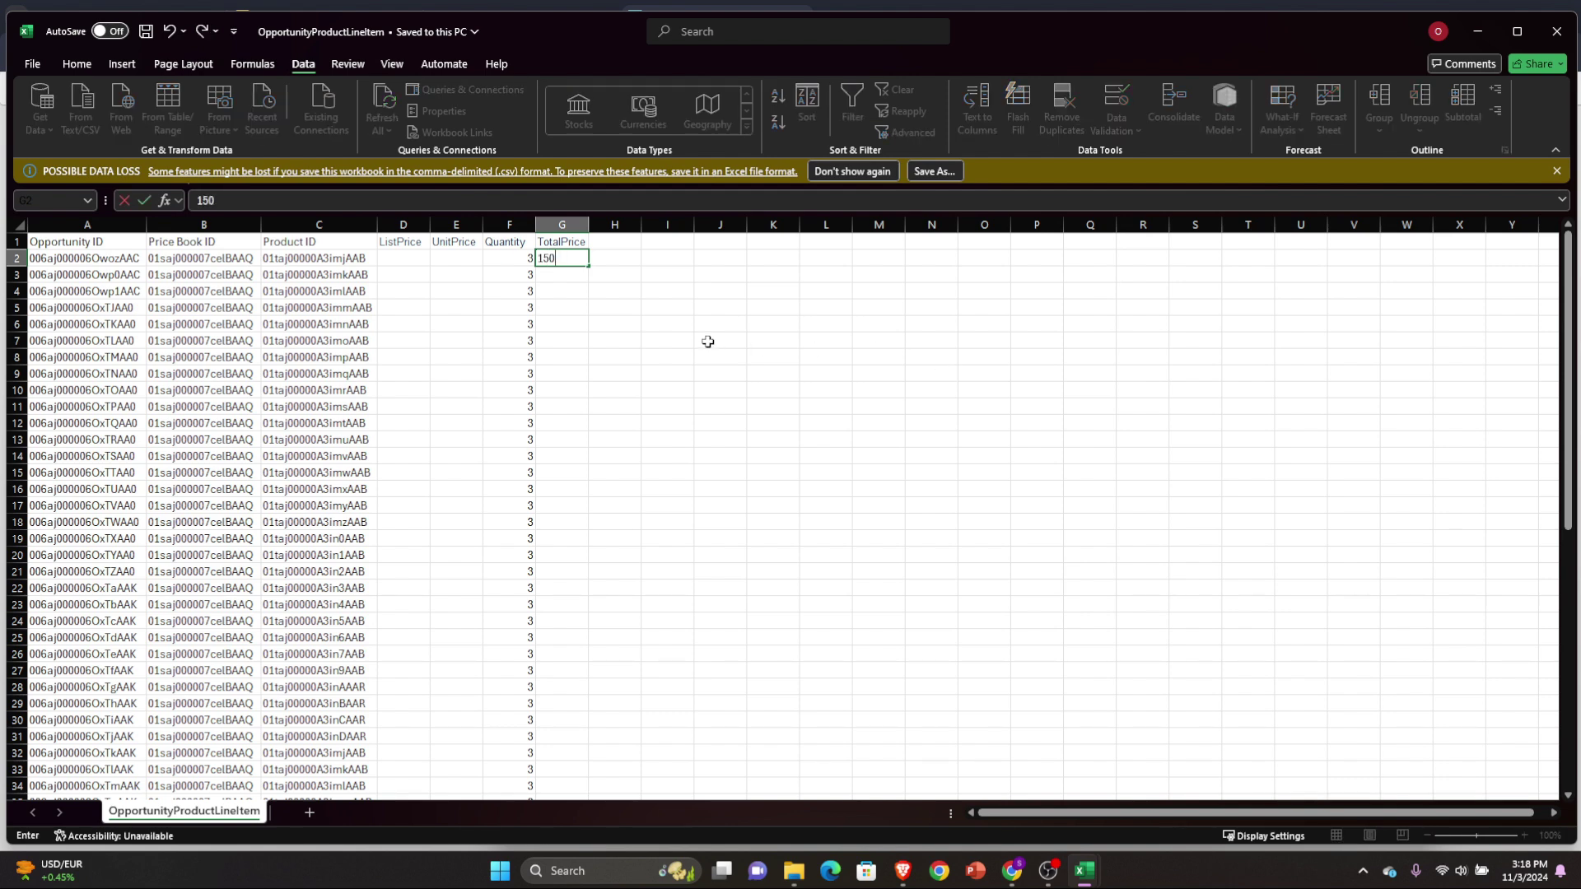
key(Return)
click(584, 260)
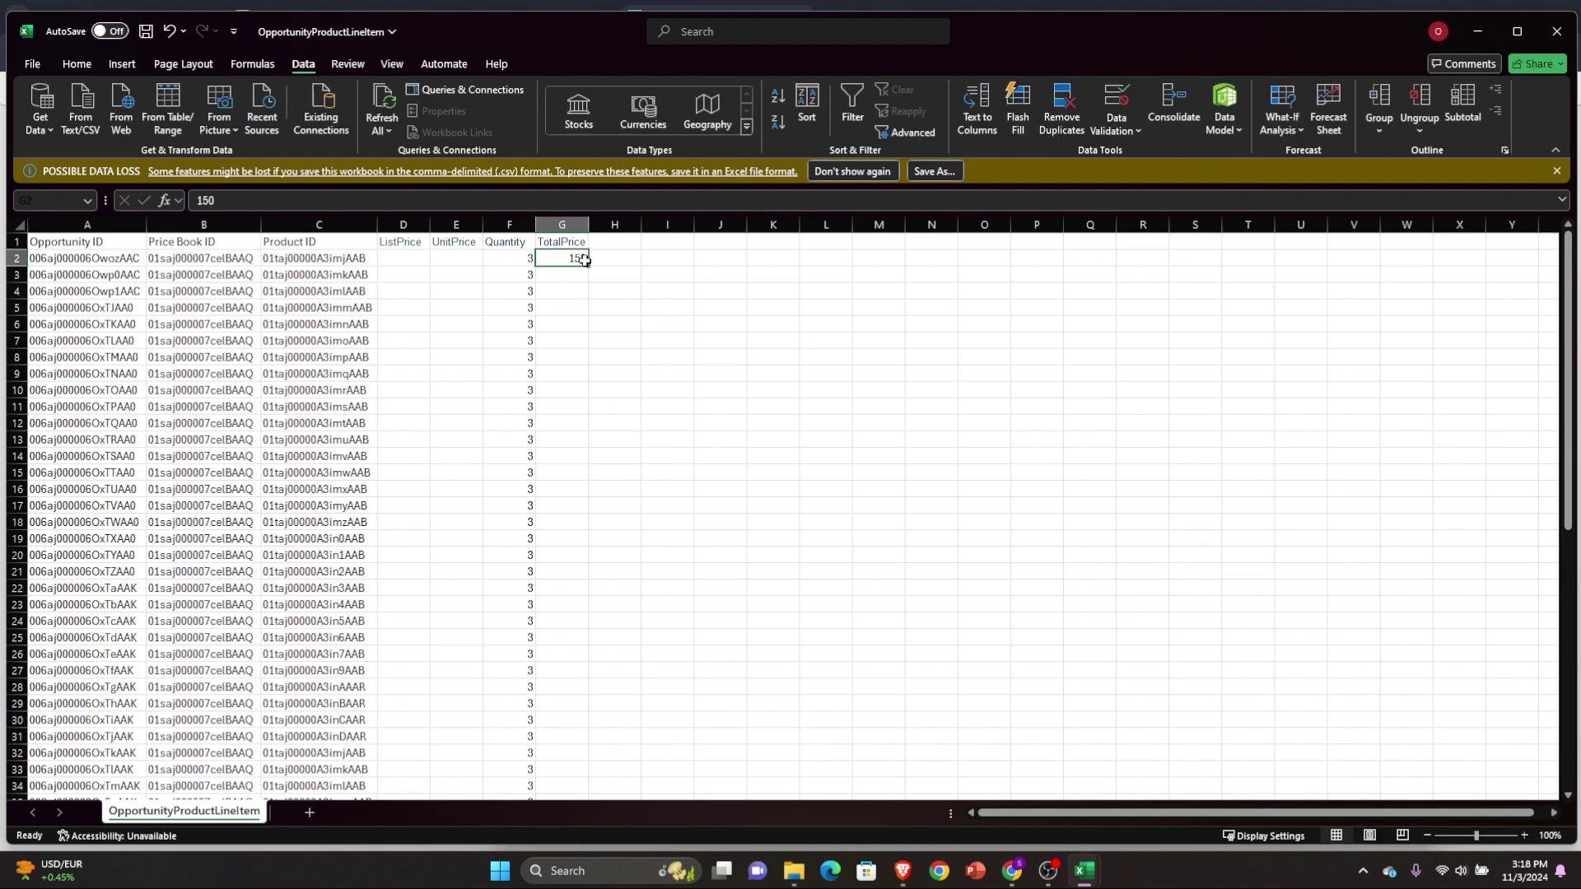
double_click(590, 265)
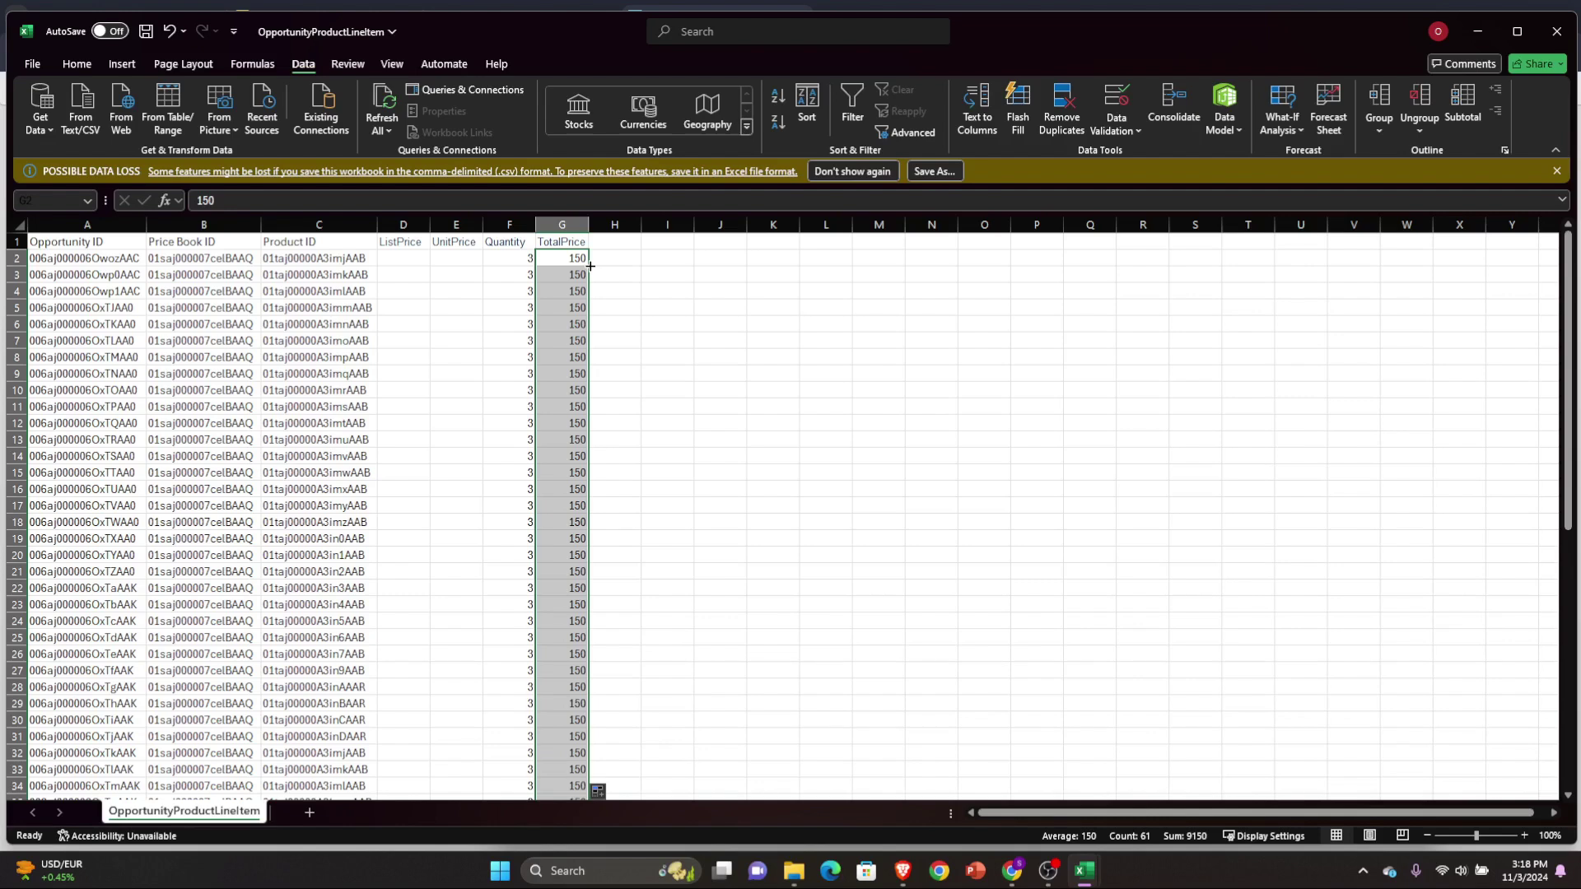
scroll(618, 430, down, 11)
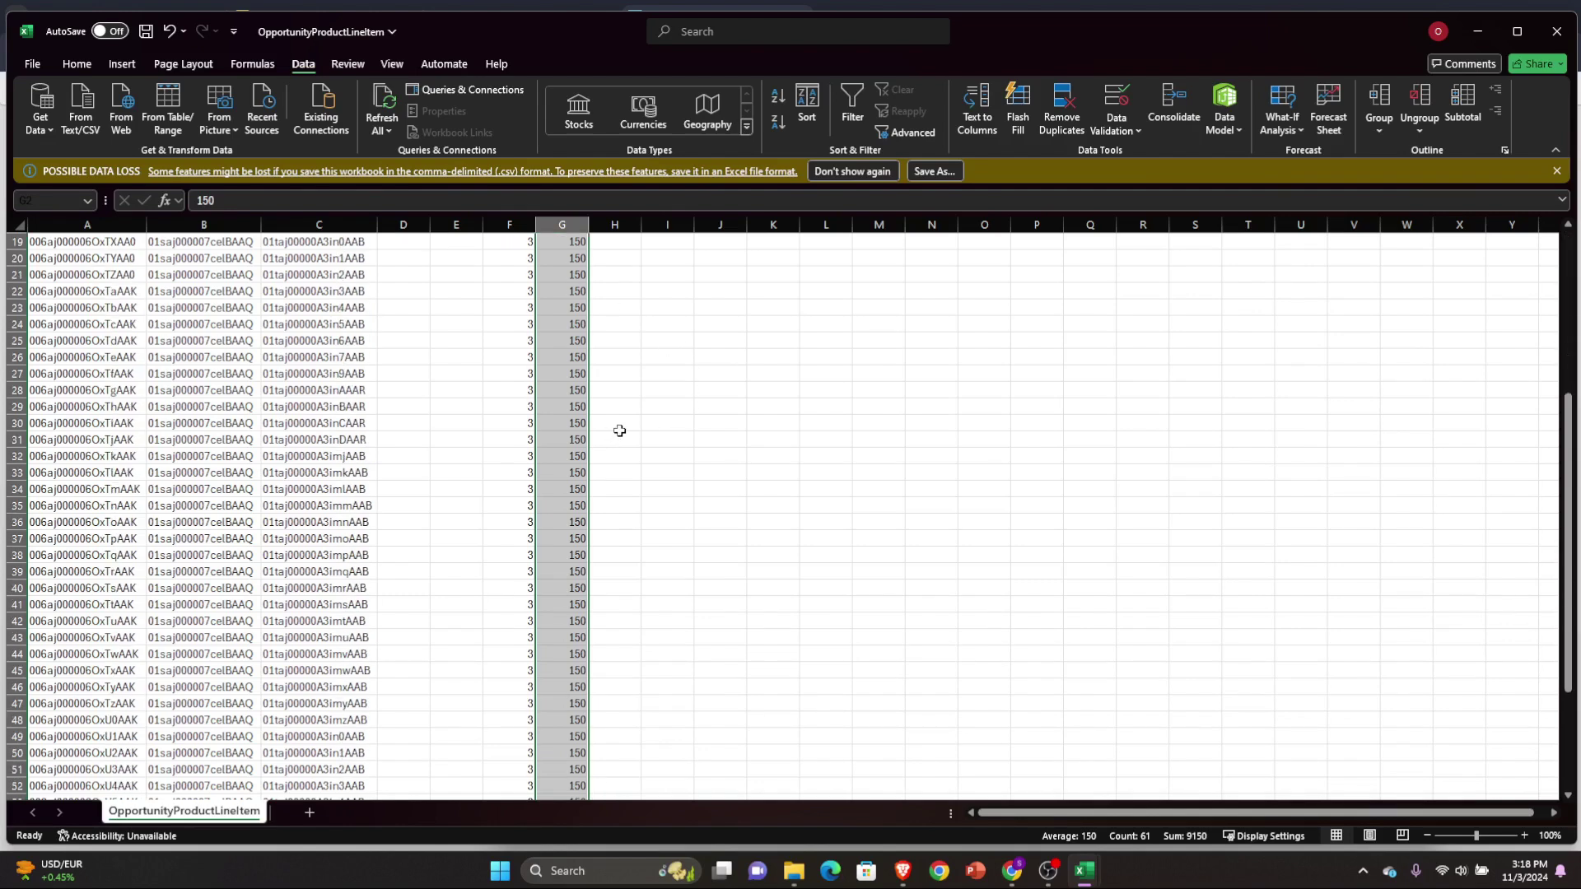
key(ctrl+s)
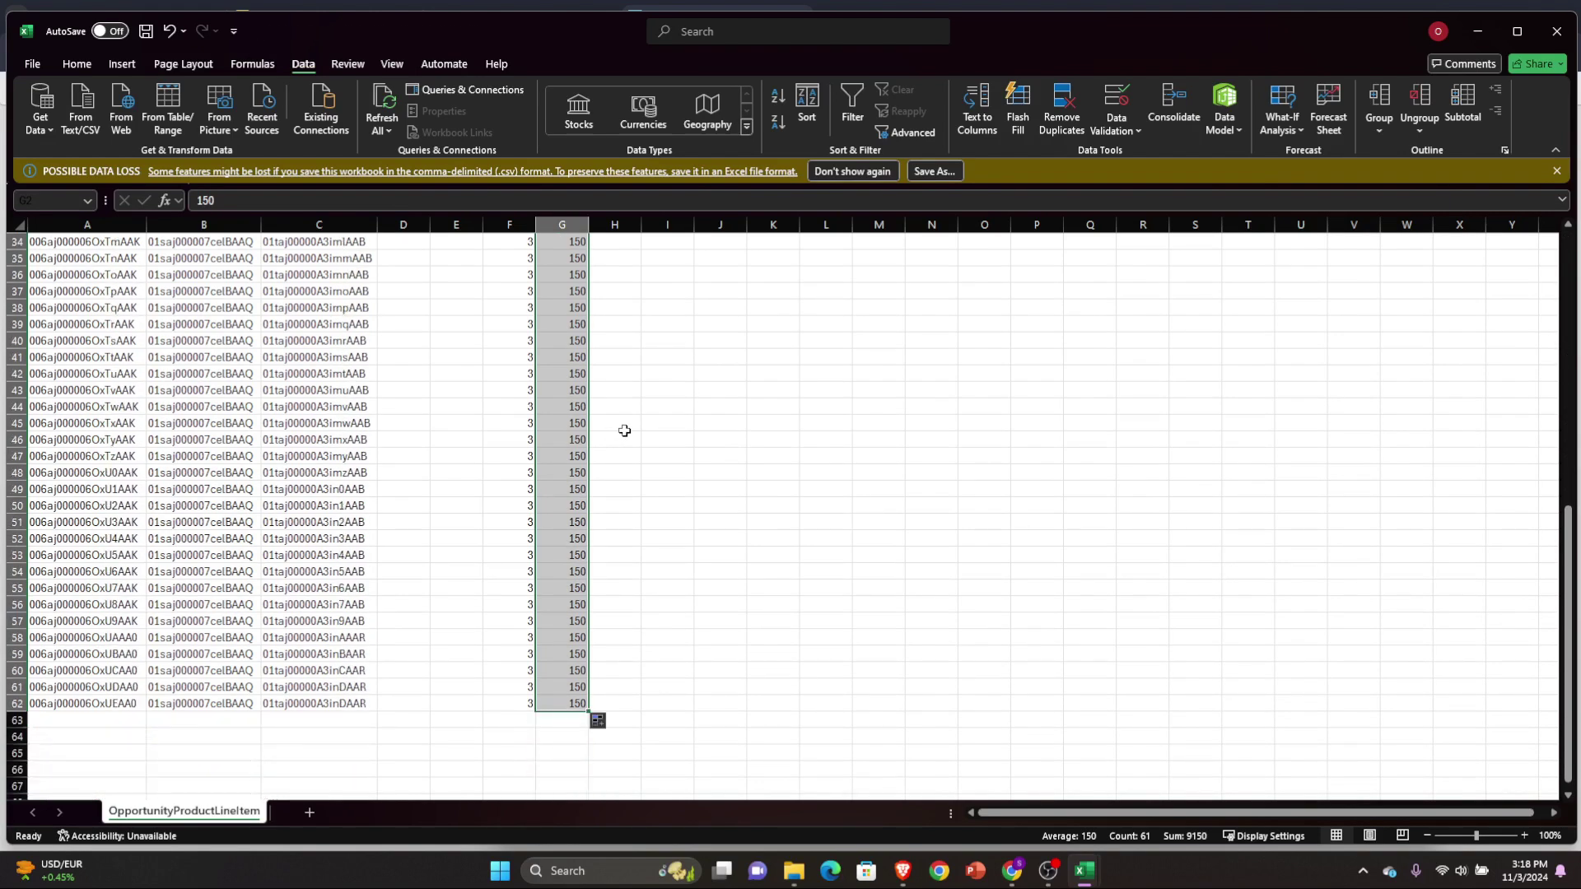
Switch to dataloader.io and start a new import task that inserts records into the Opportunity Product (OpportunityLineItem) object.
click(1477, 32)
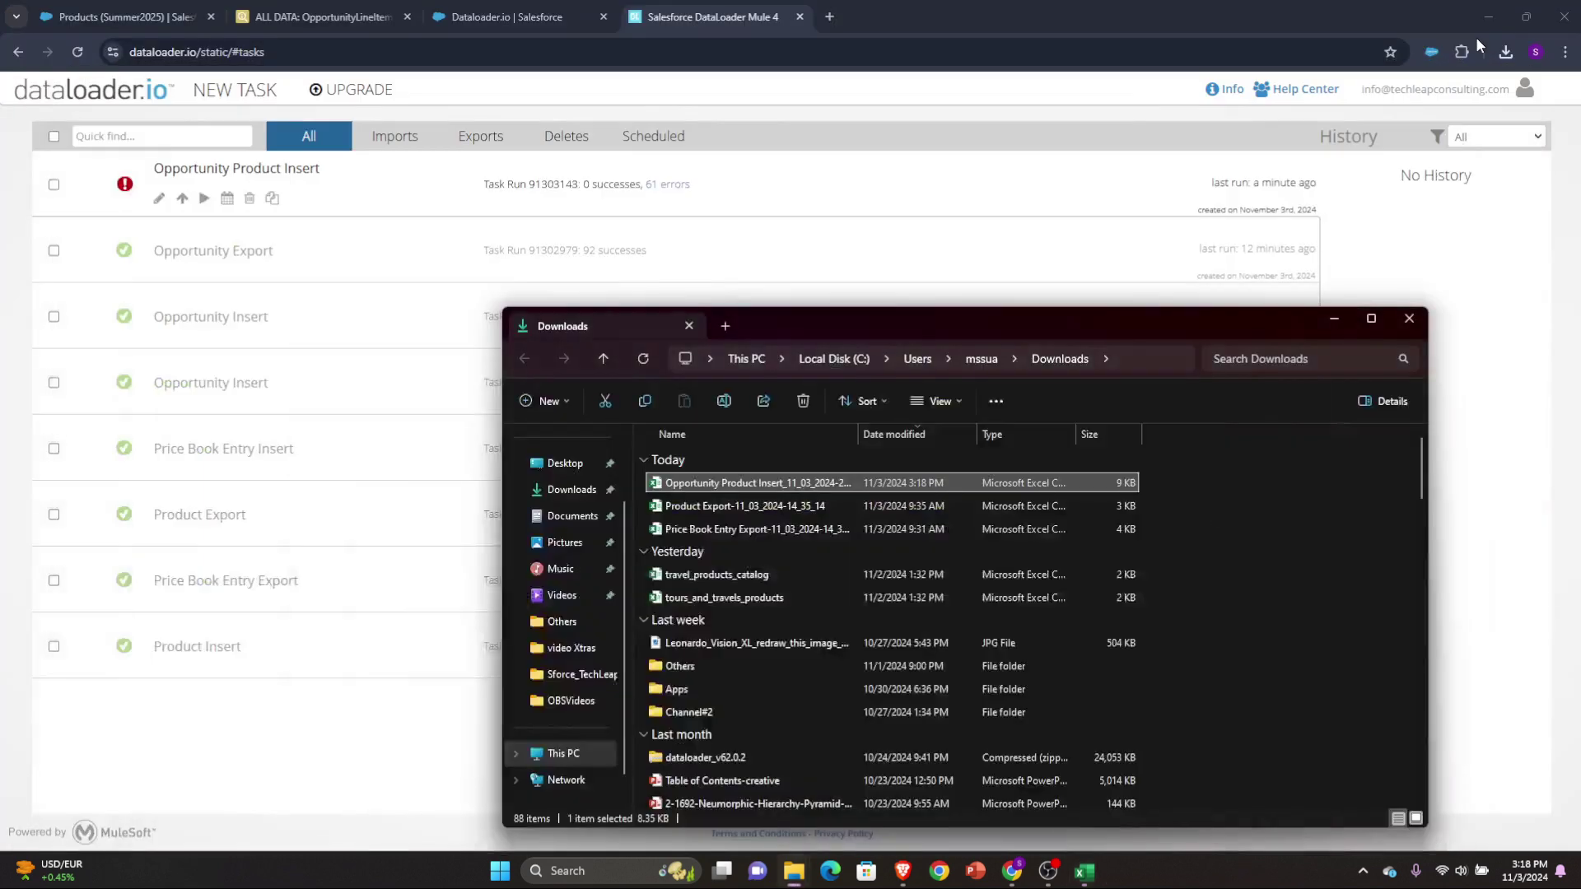
click(836, 181)
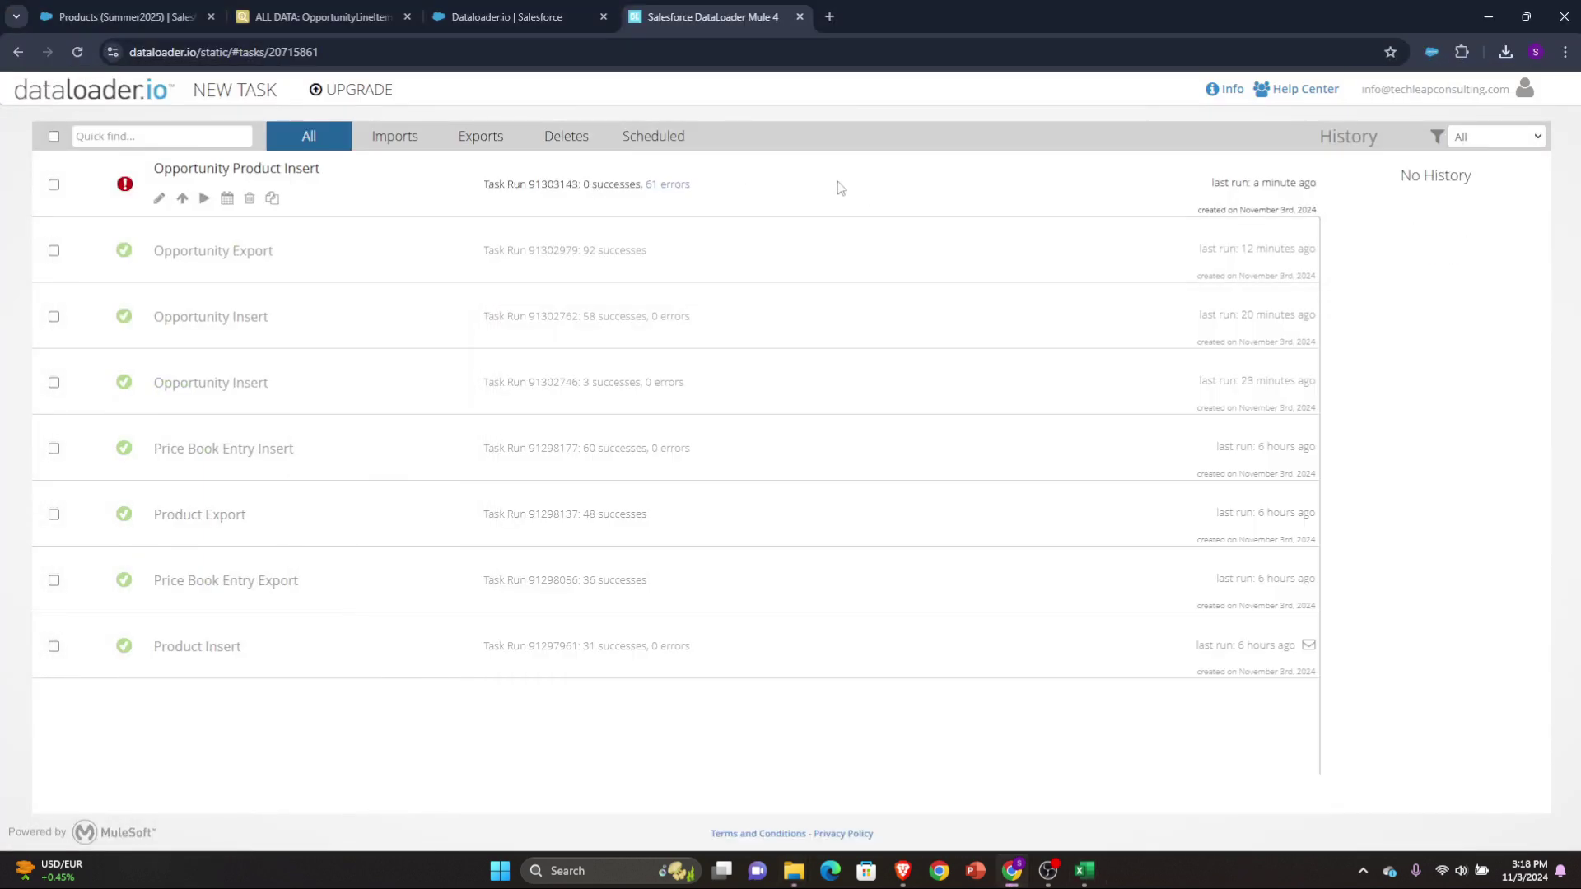
click(241, 95)
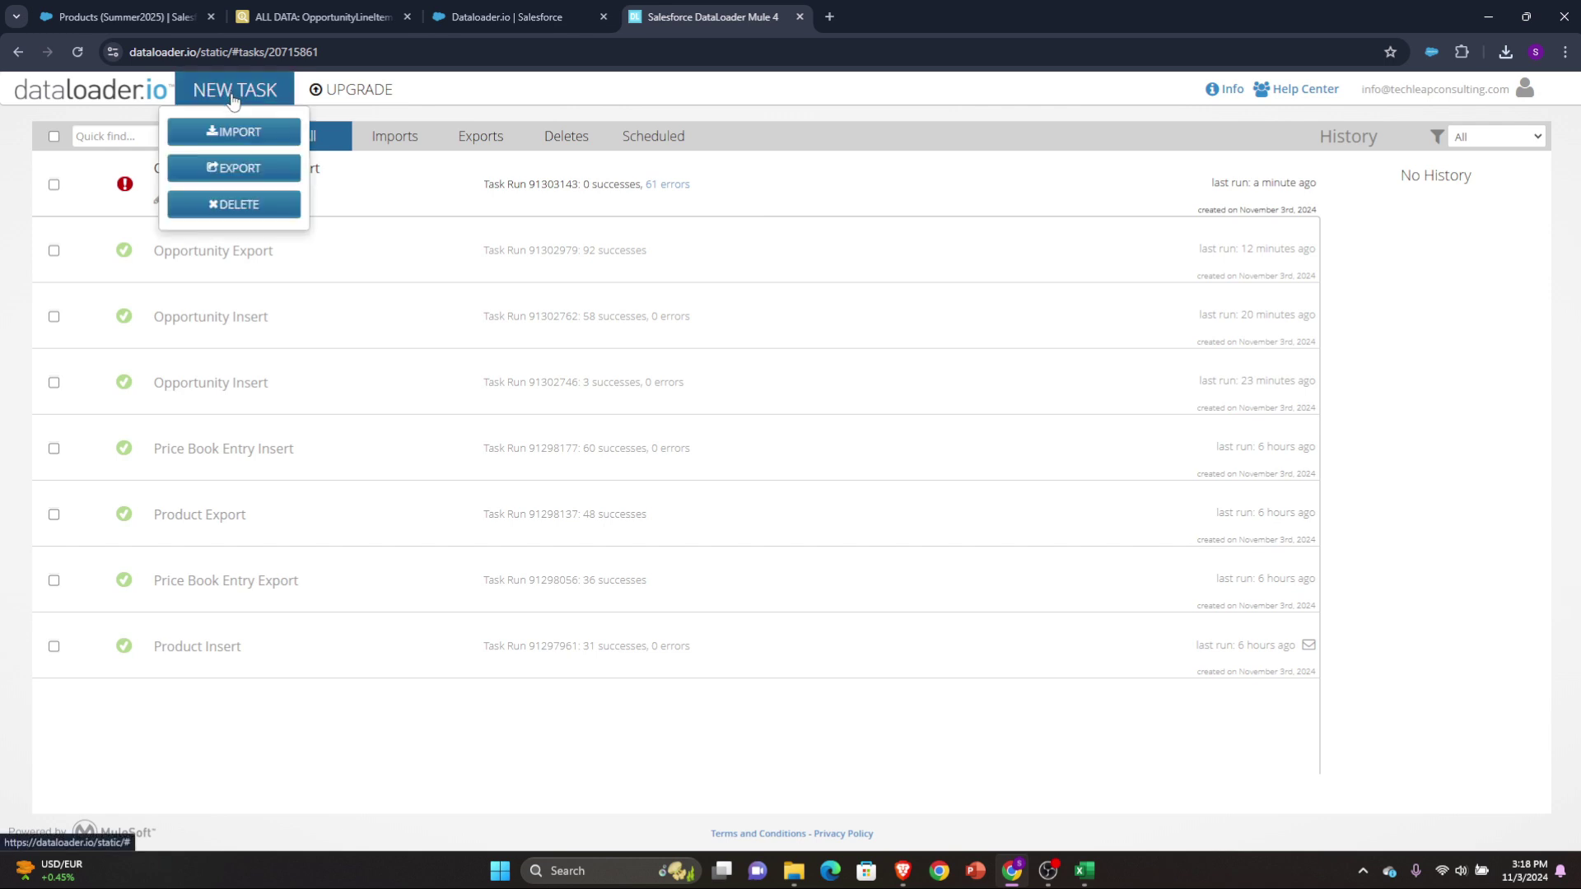
click(244, 136)
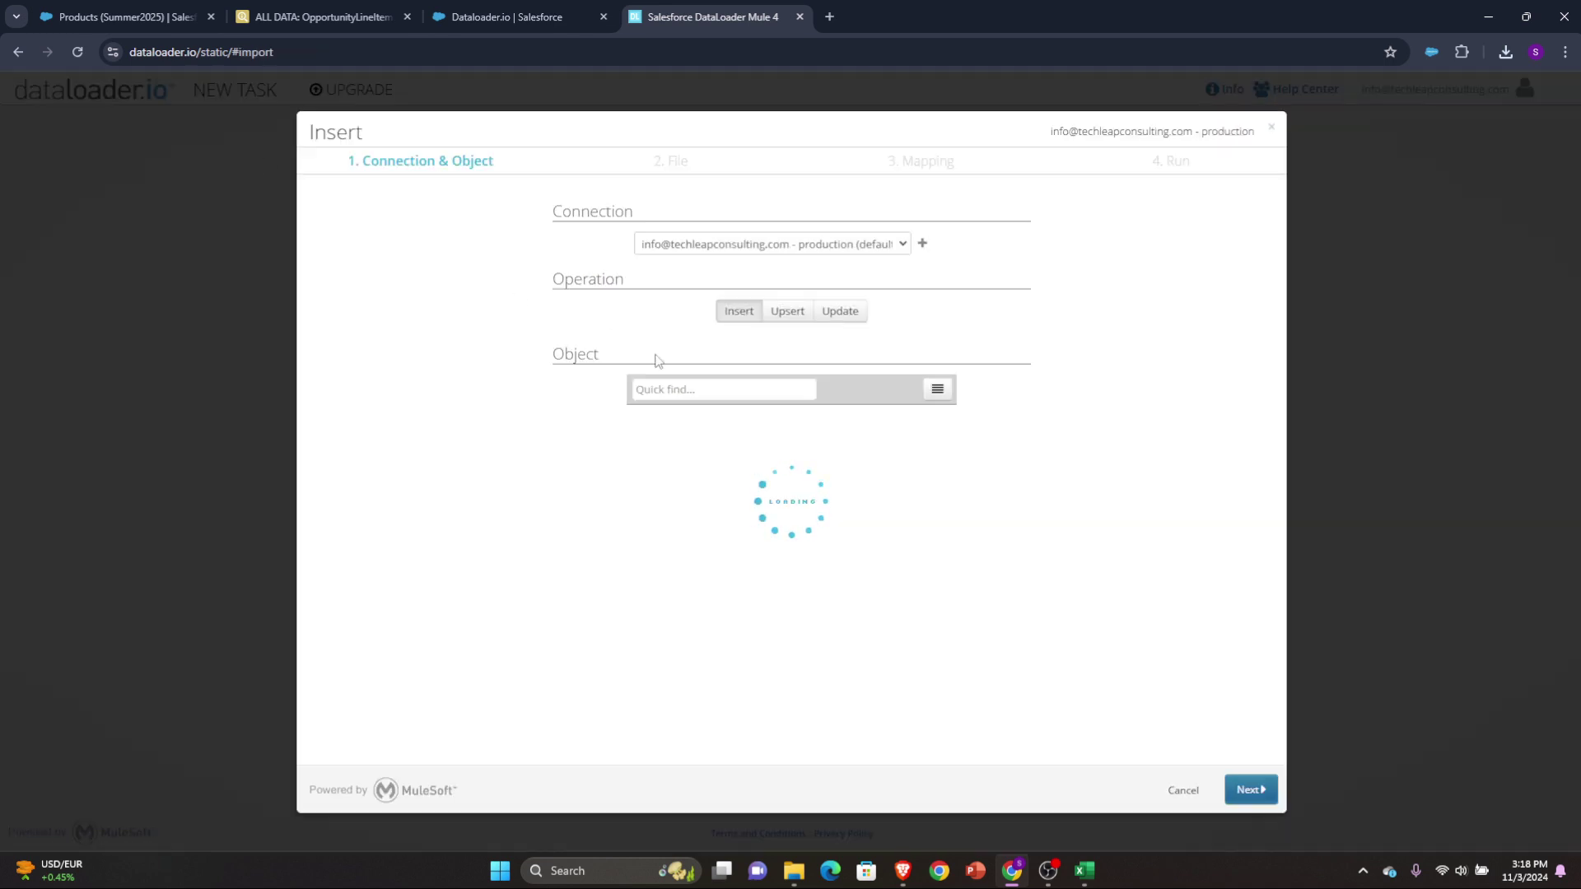
text(oppo)
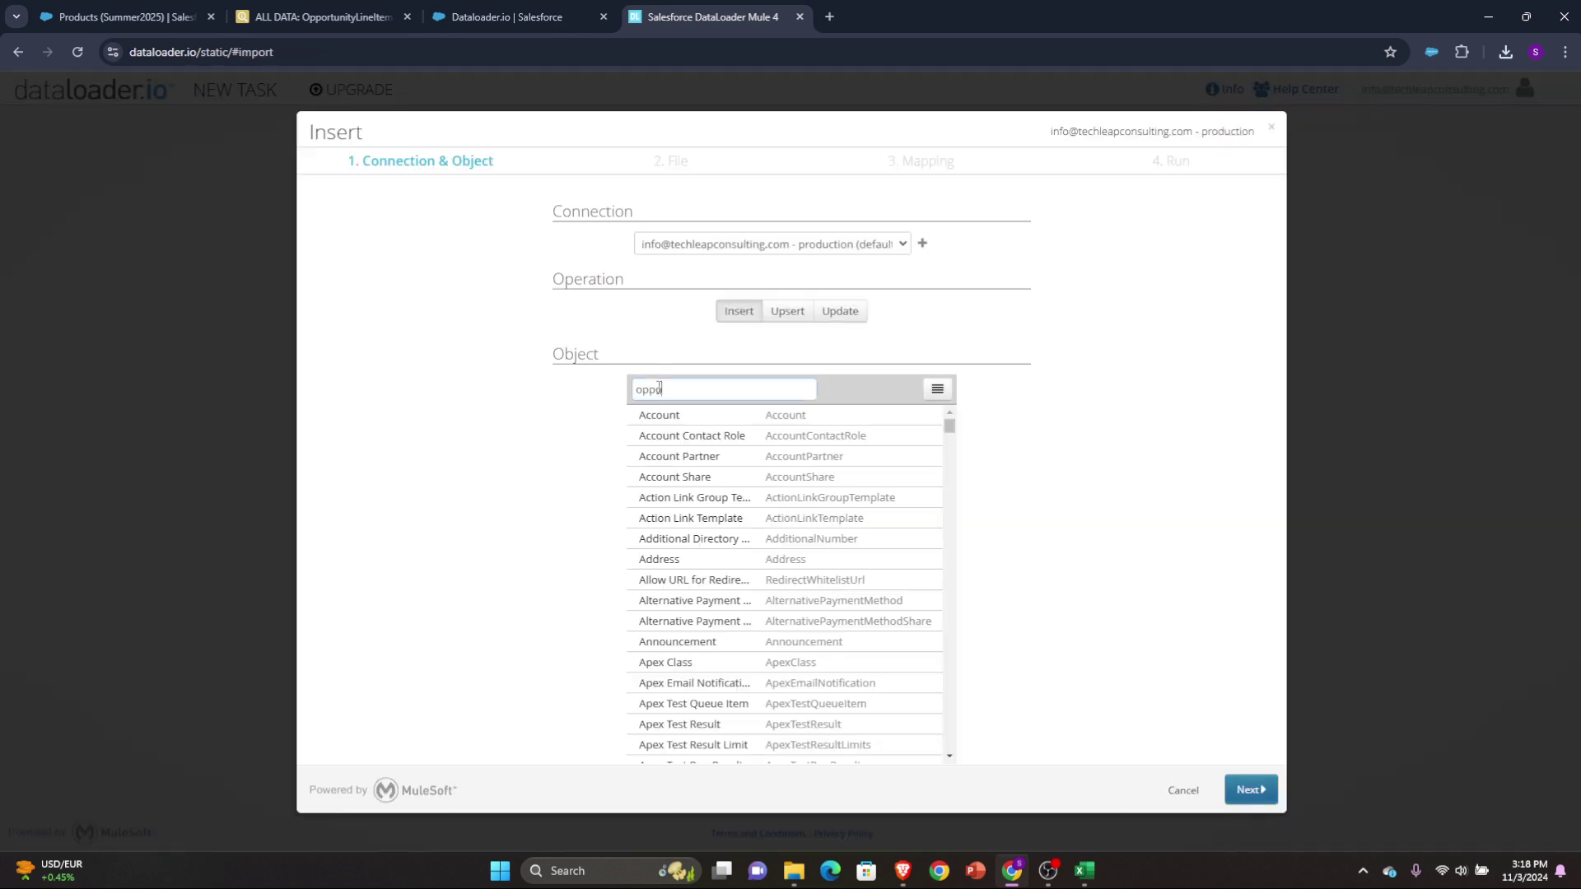
click(726, 477)
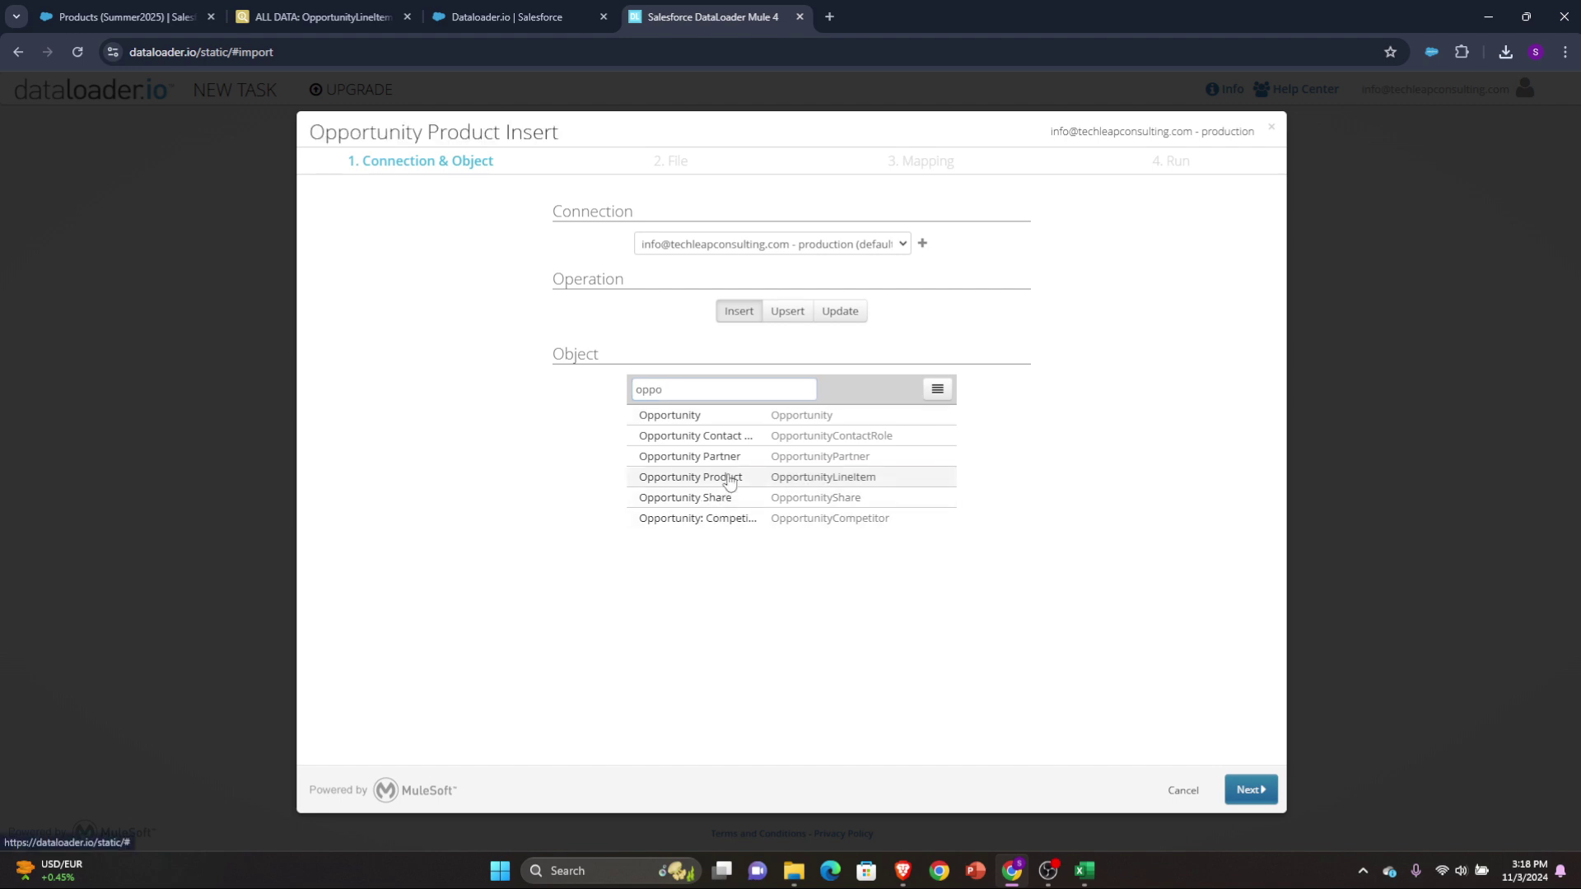
click(1251, 790)
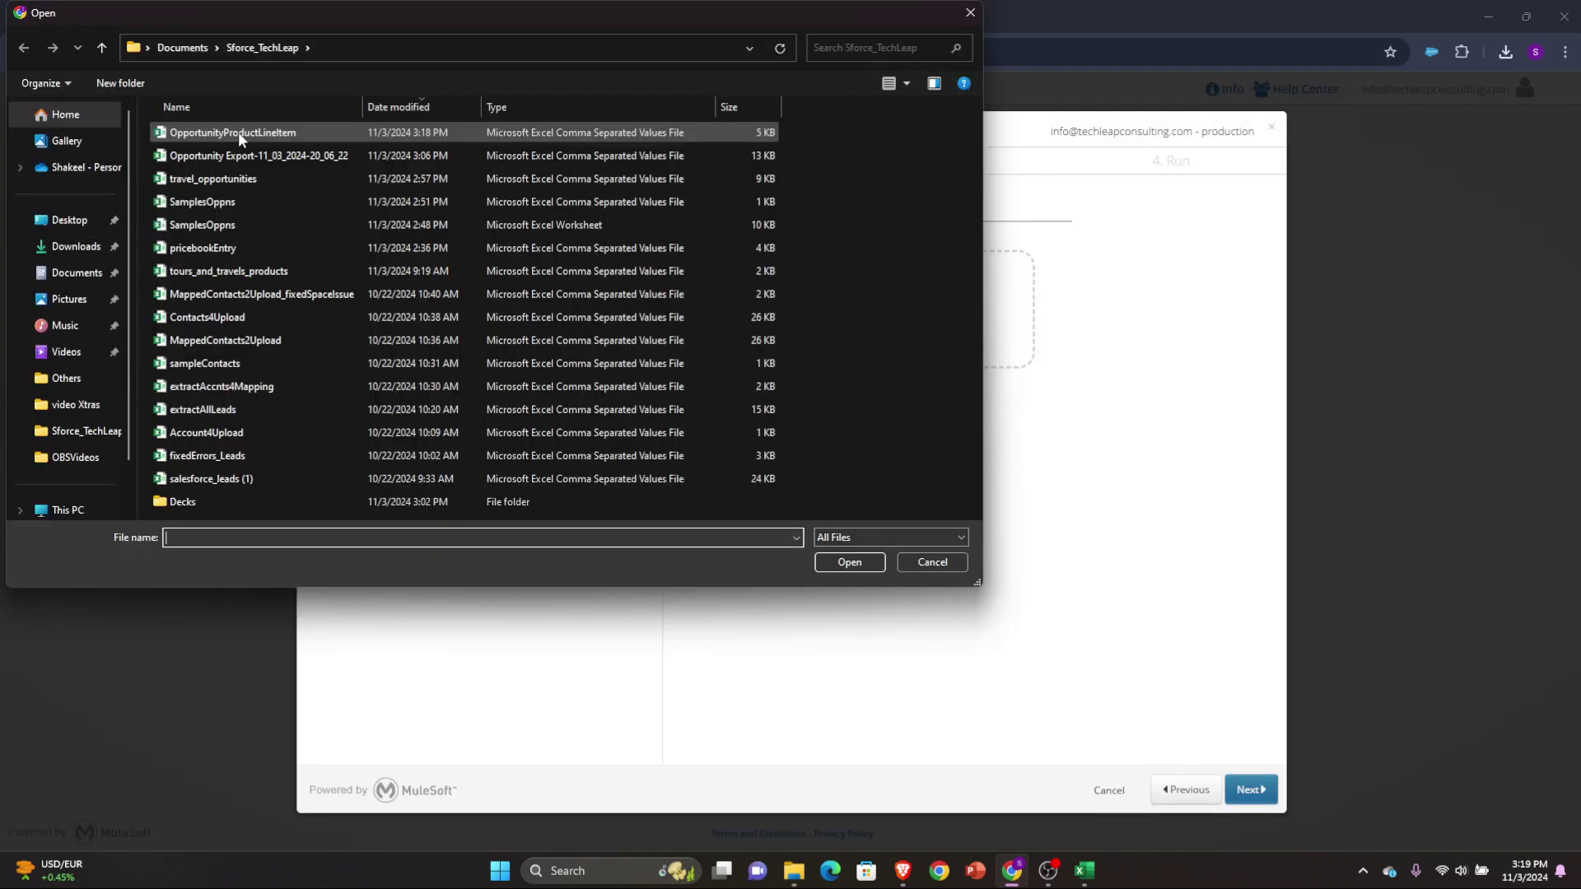
Load the OpportunityProductLineItem CSV with its automatic field mapping, then save and run the Opportunity Product Insert task.
click(239, 132)
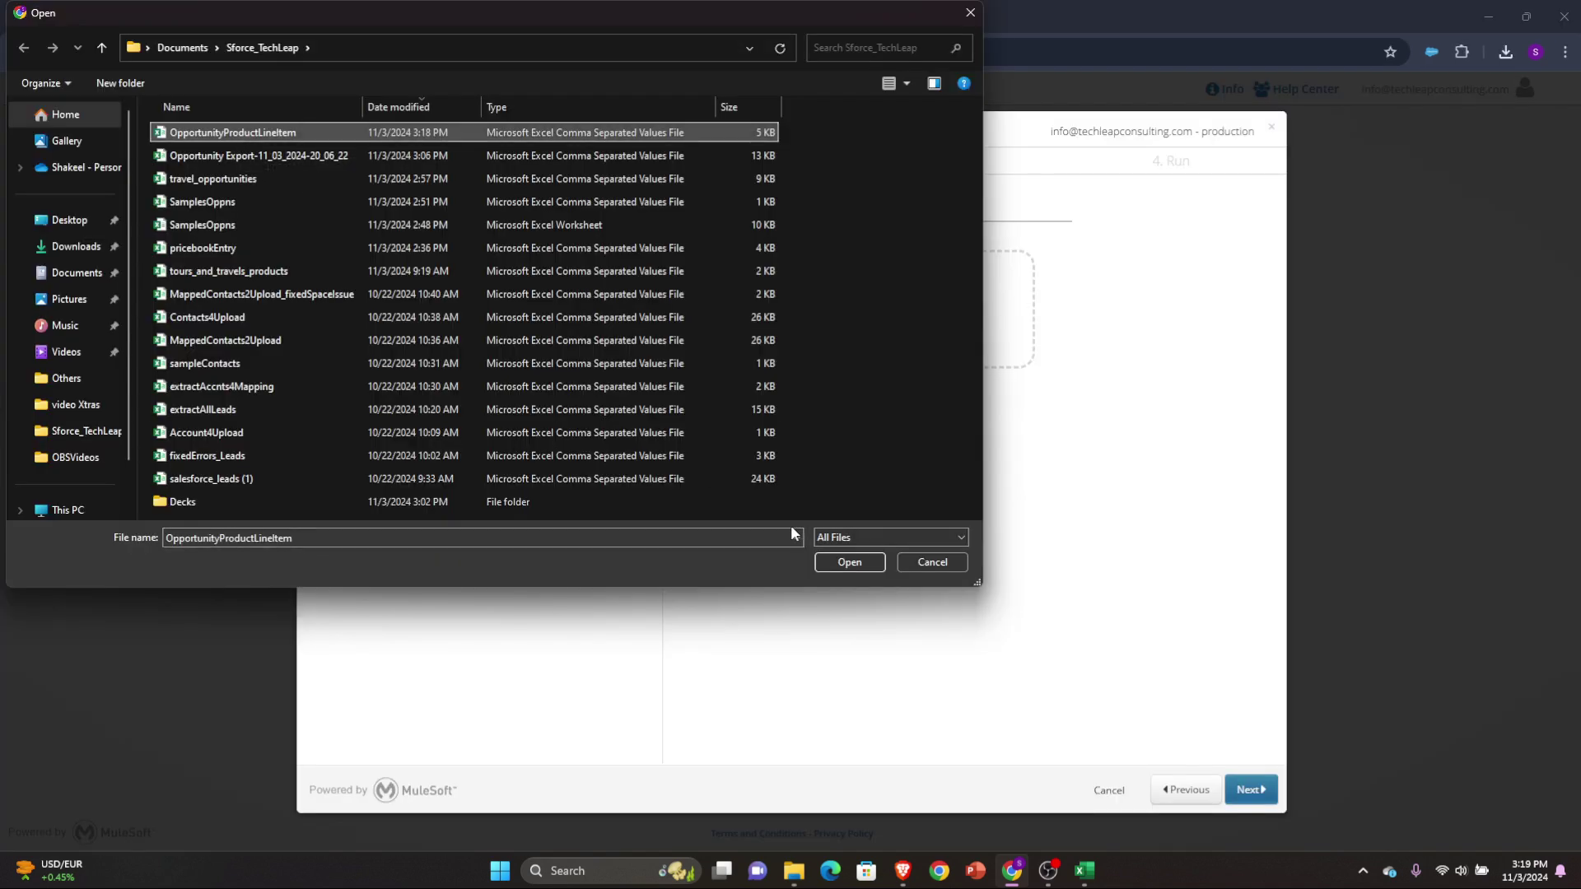
click(849, 562)
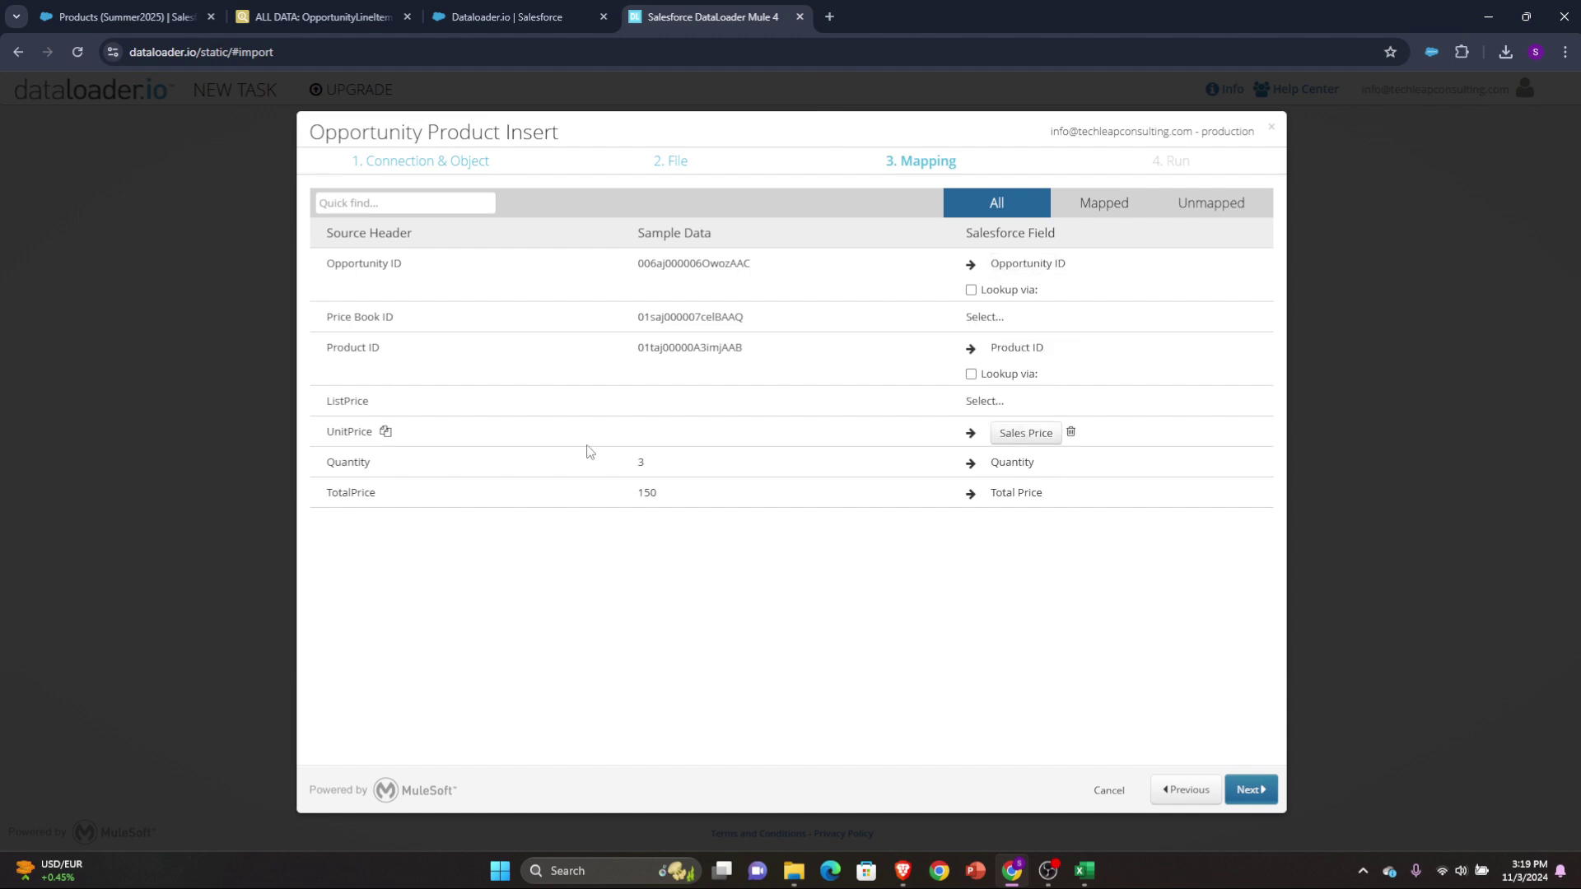
click(1233, 799)
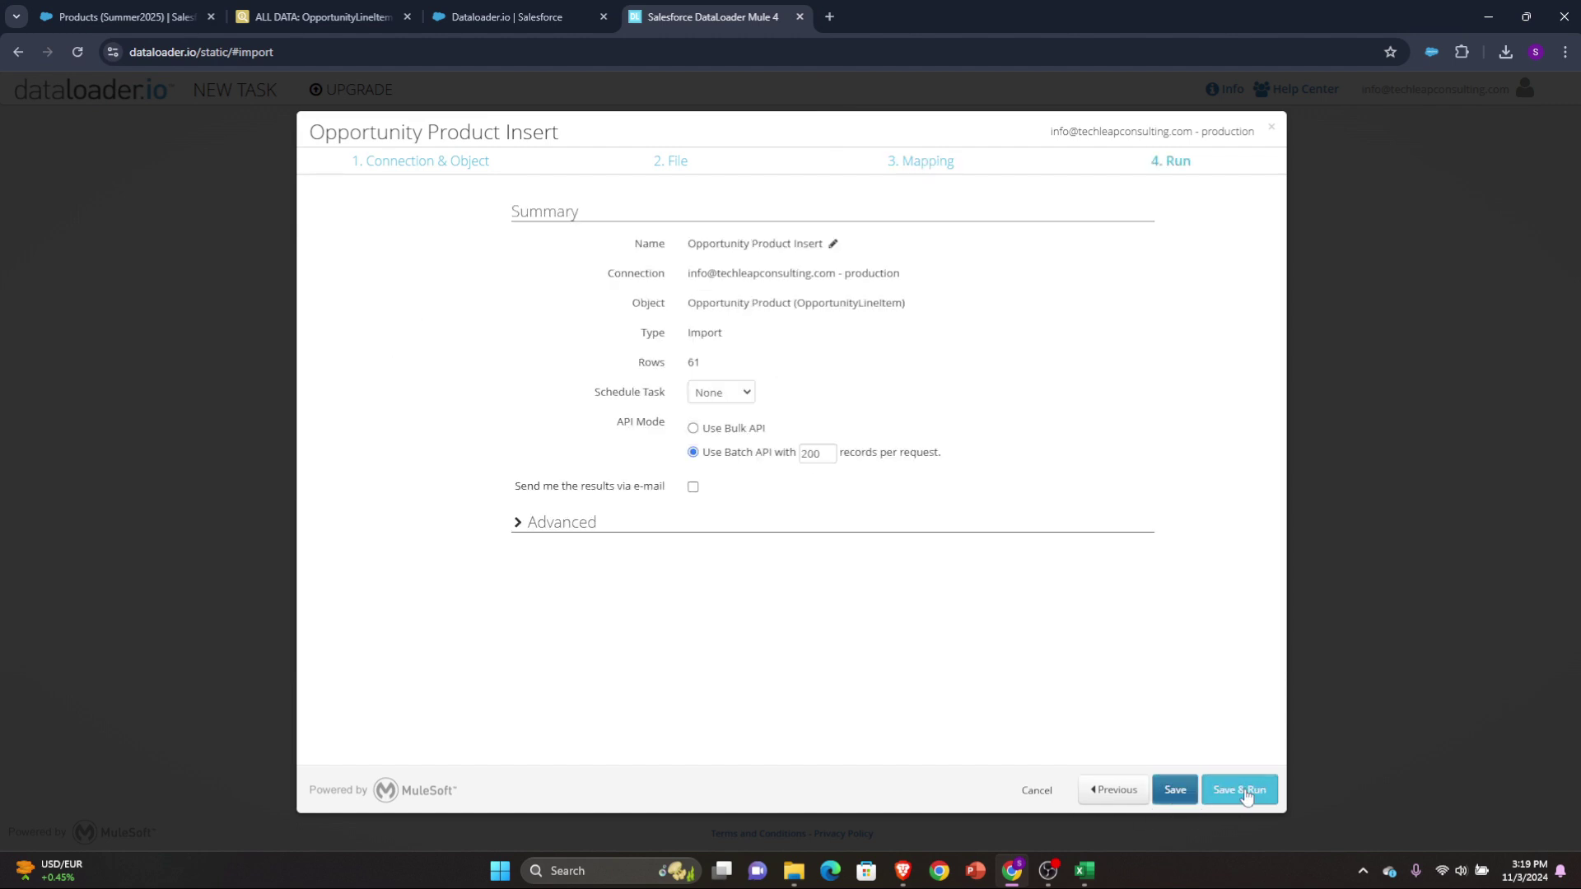
click(1245, 793)
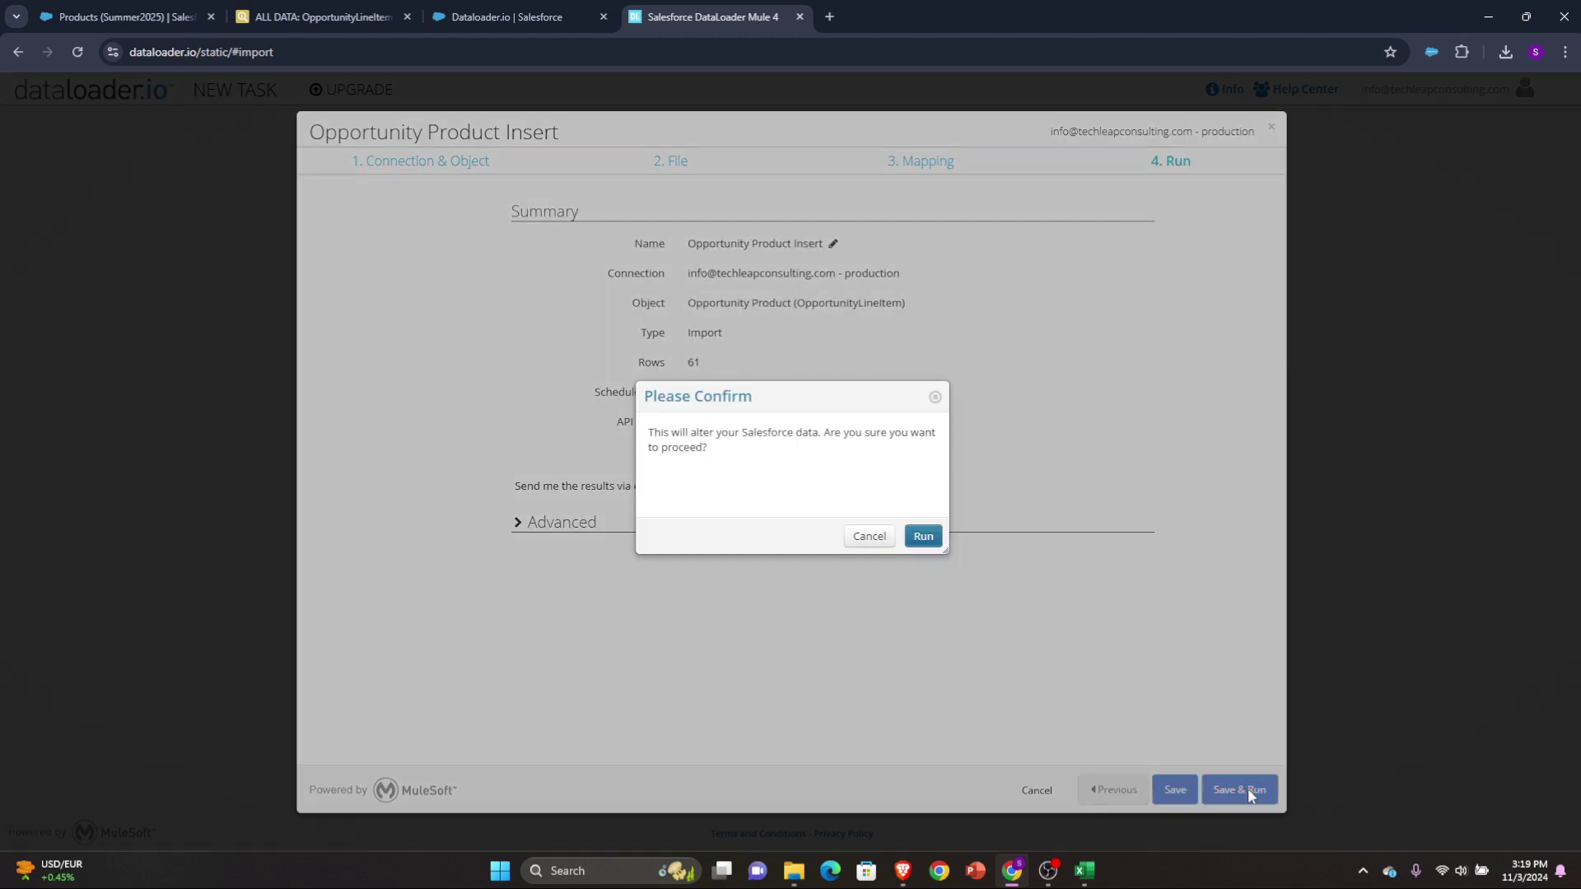
click(923, 537)
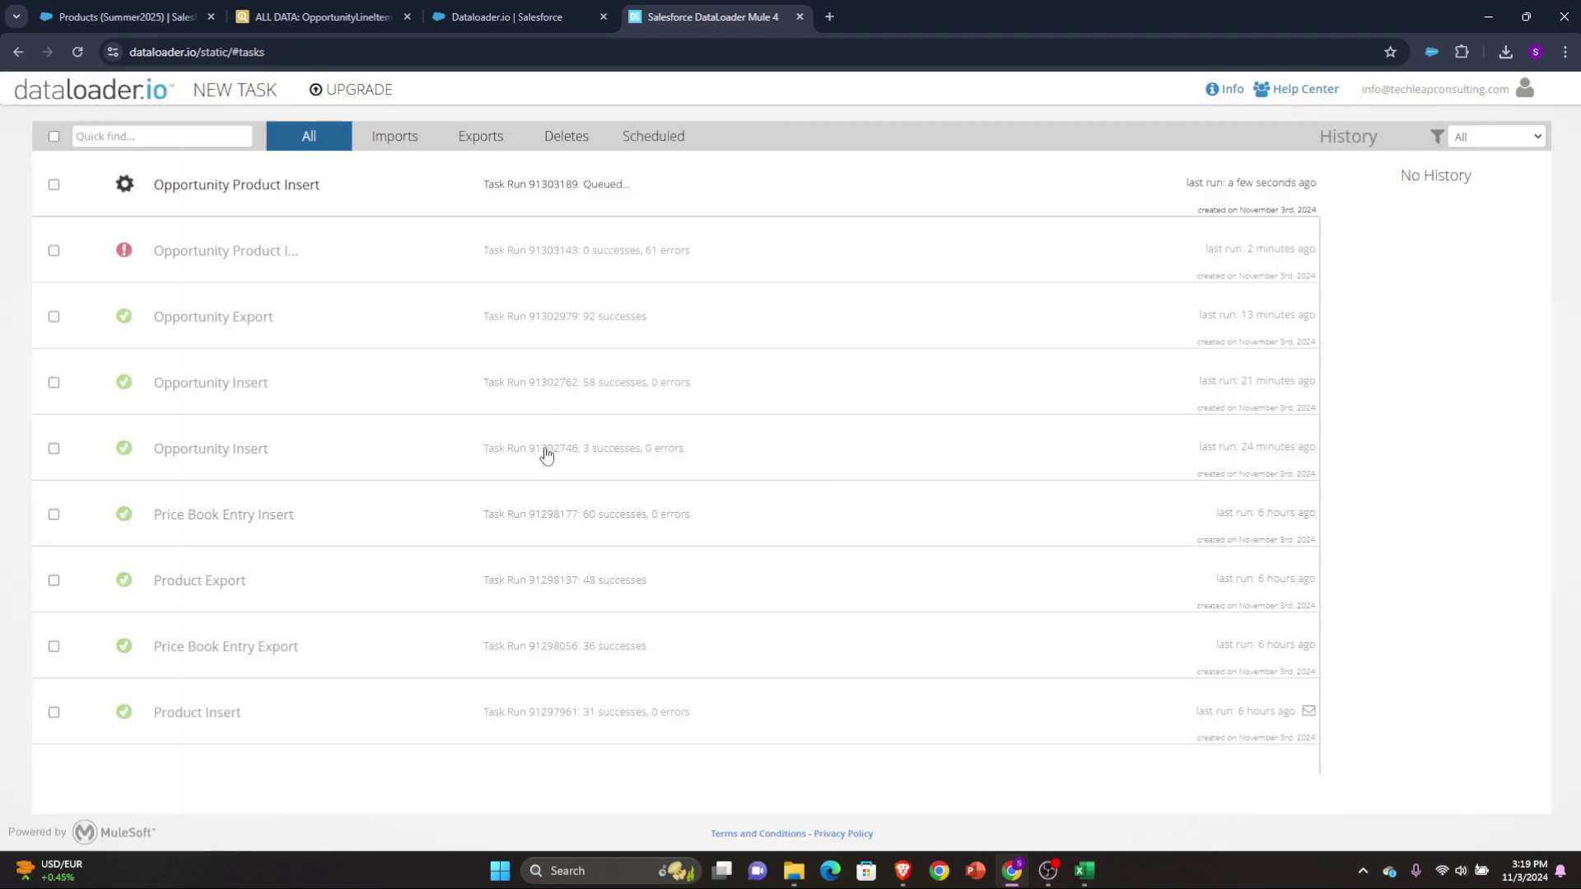
Switch to Salesforce and refresh the Products list of the Business Travel Package opportunity to check for imported line items.
click(120, 16)
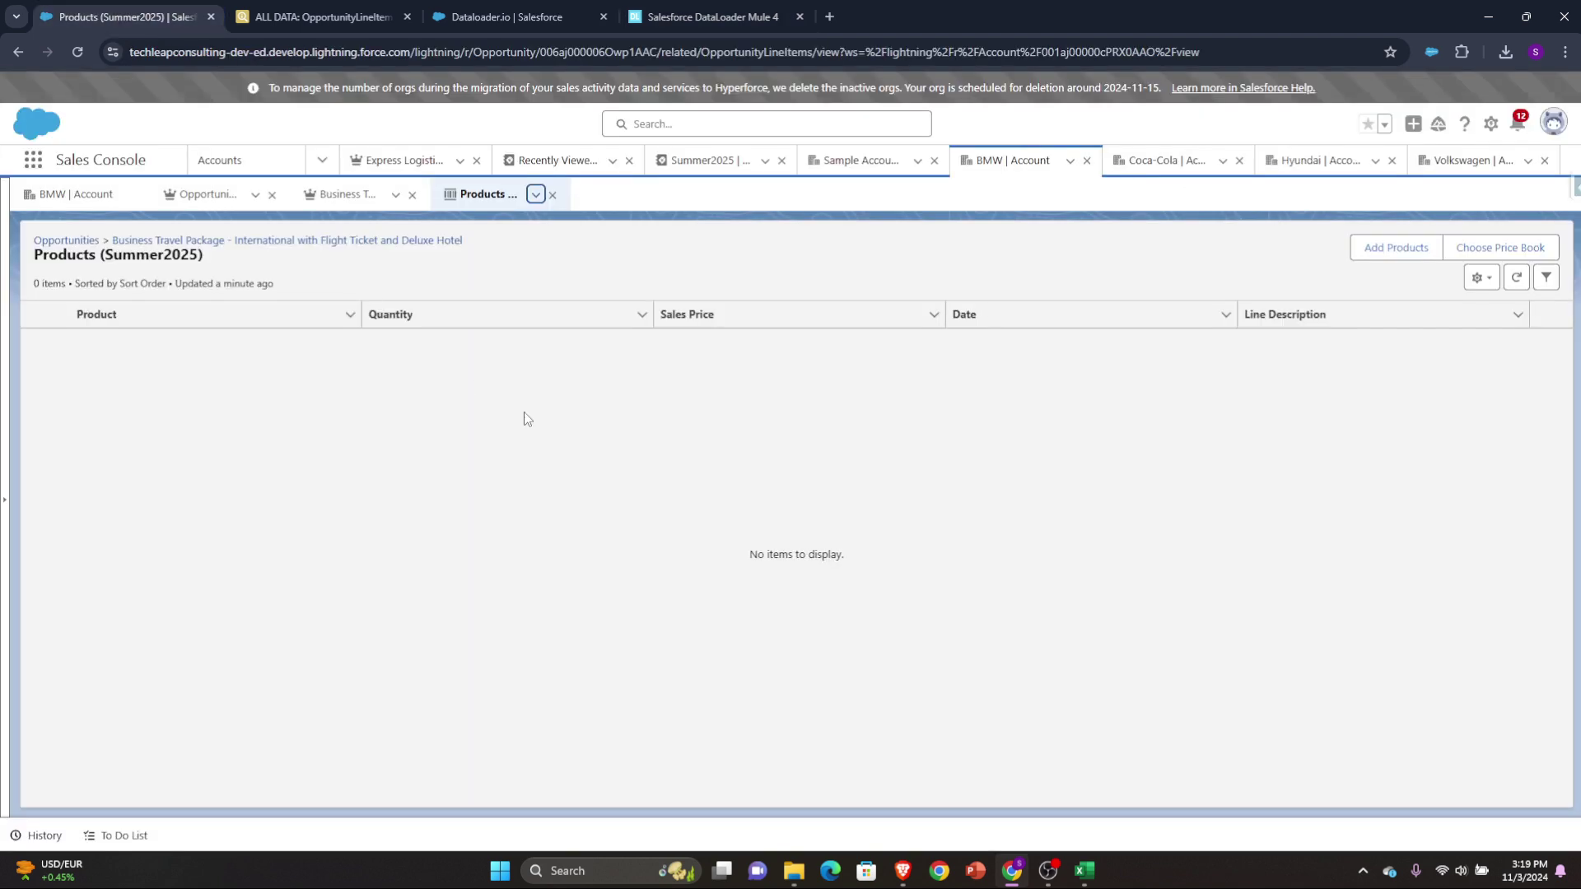
click(536, 195)
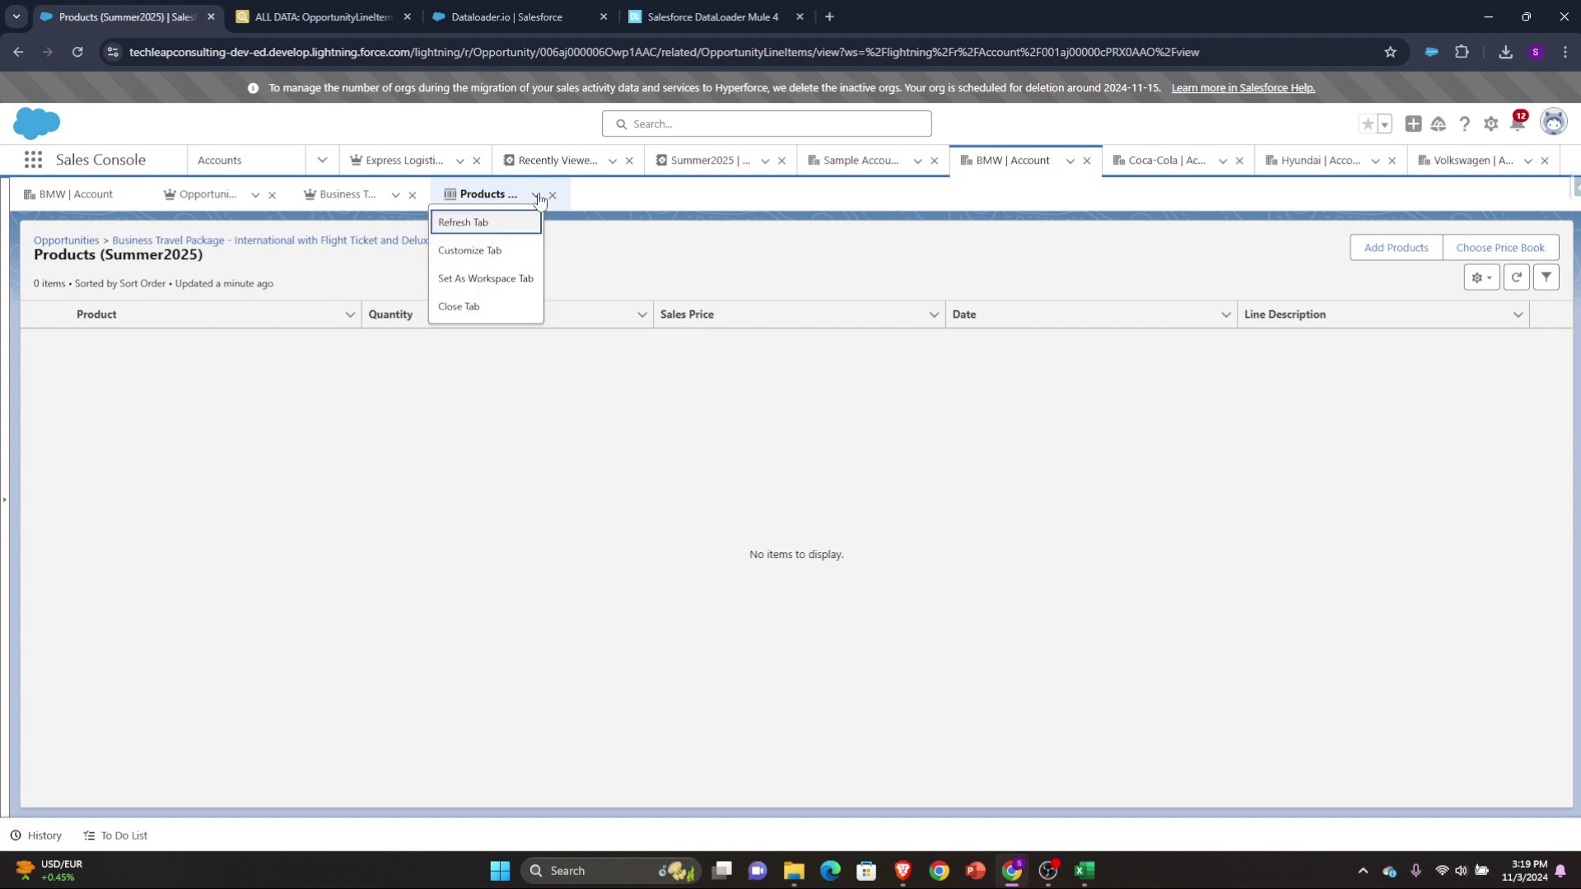
click(508, 226)
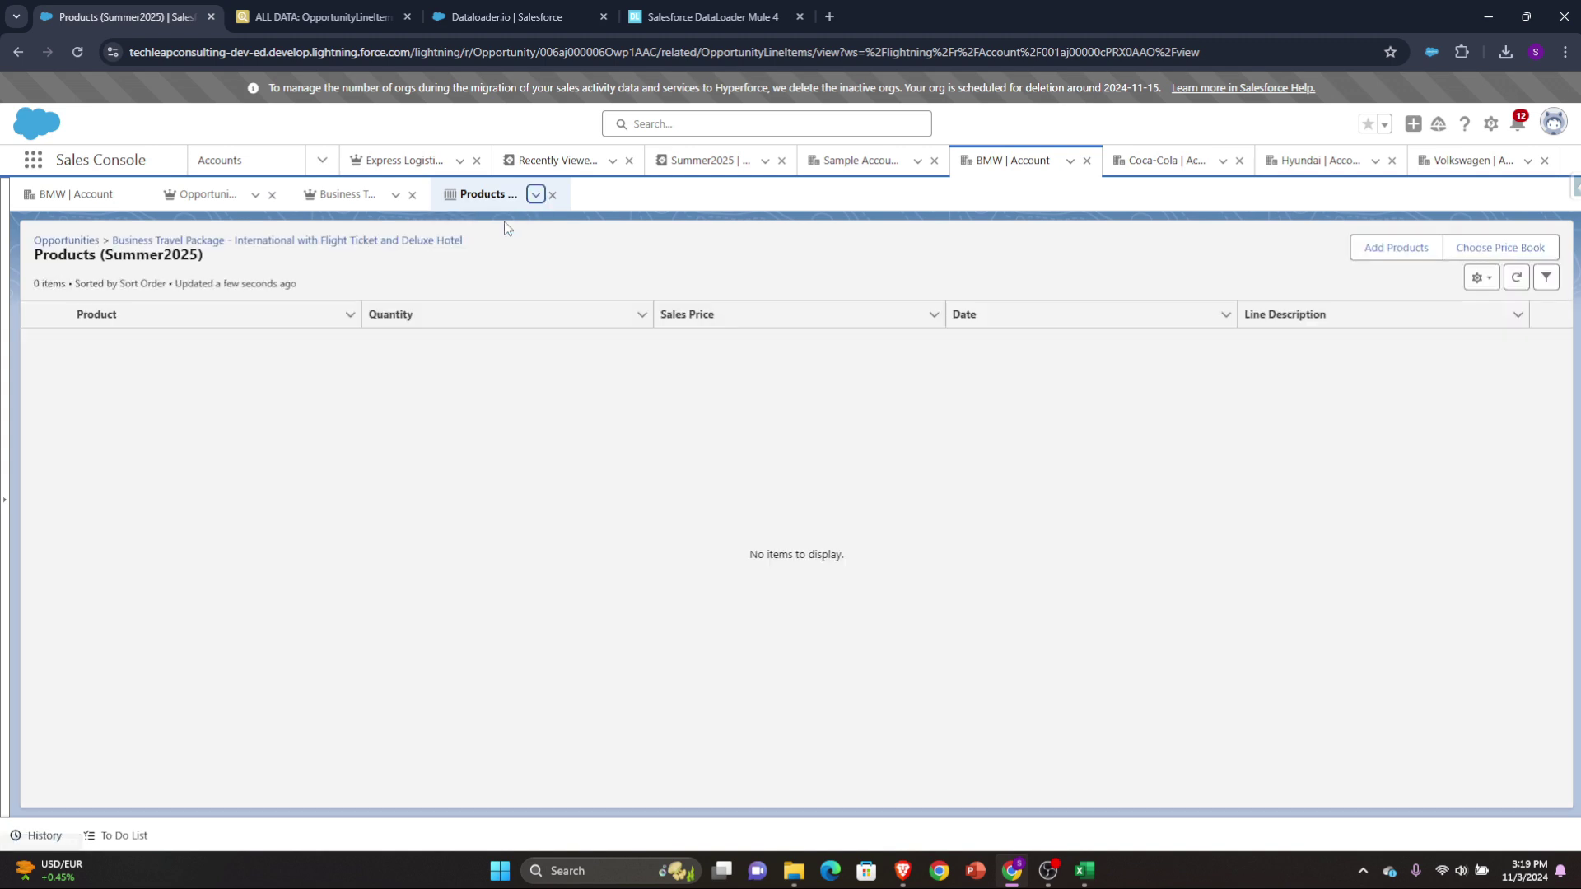
click(536, 195)
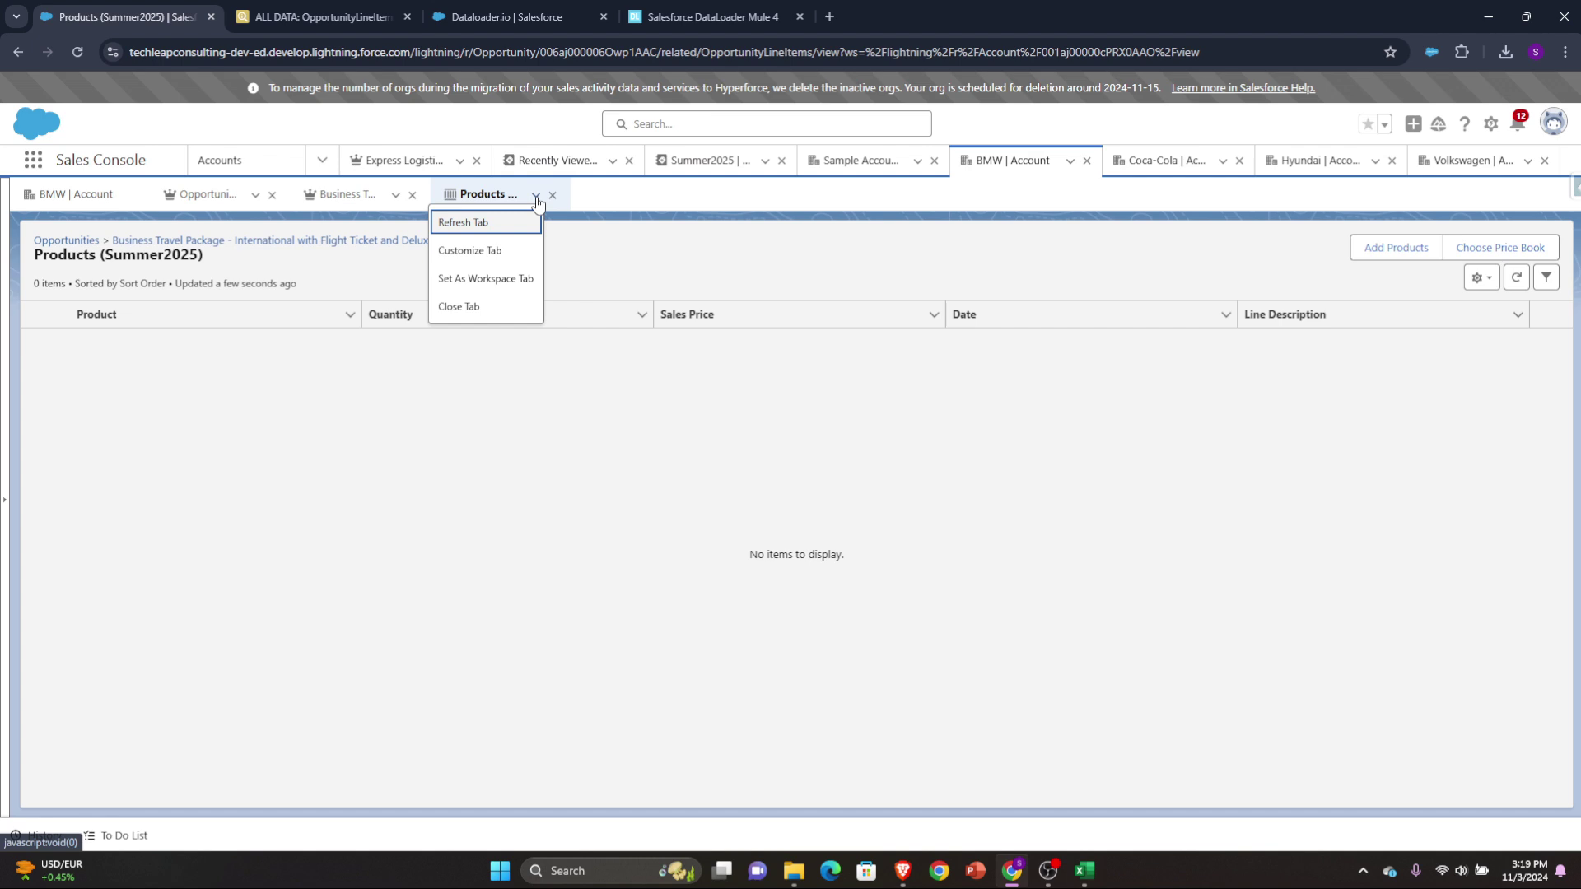
click(492, 219)
Download the latest Opportunity Product Insert run's error file from dataloader.io, open it in Excel and examine the widened ERRORS column.
click(713, 16)
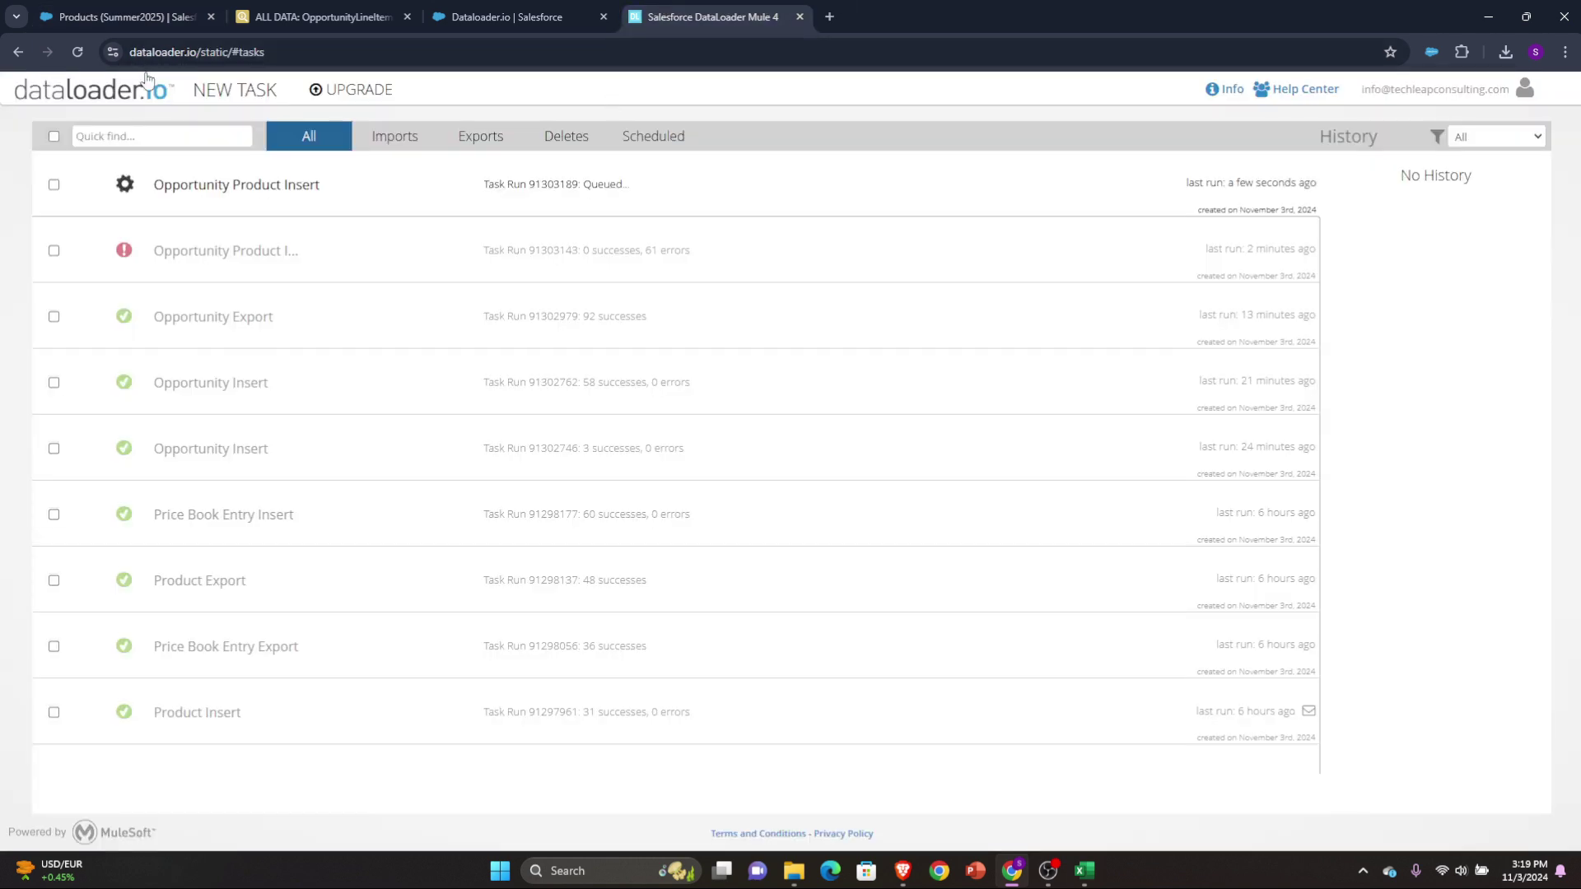
click(79, 52)
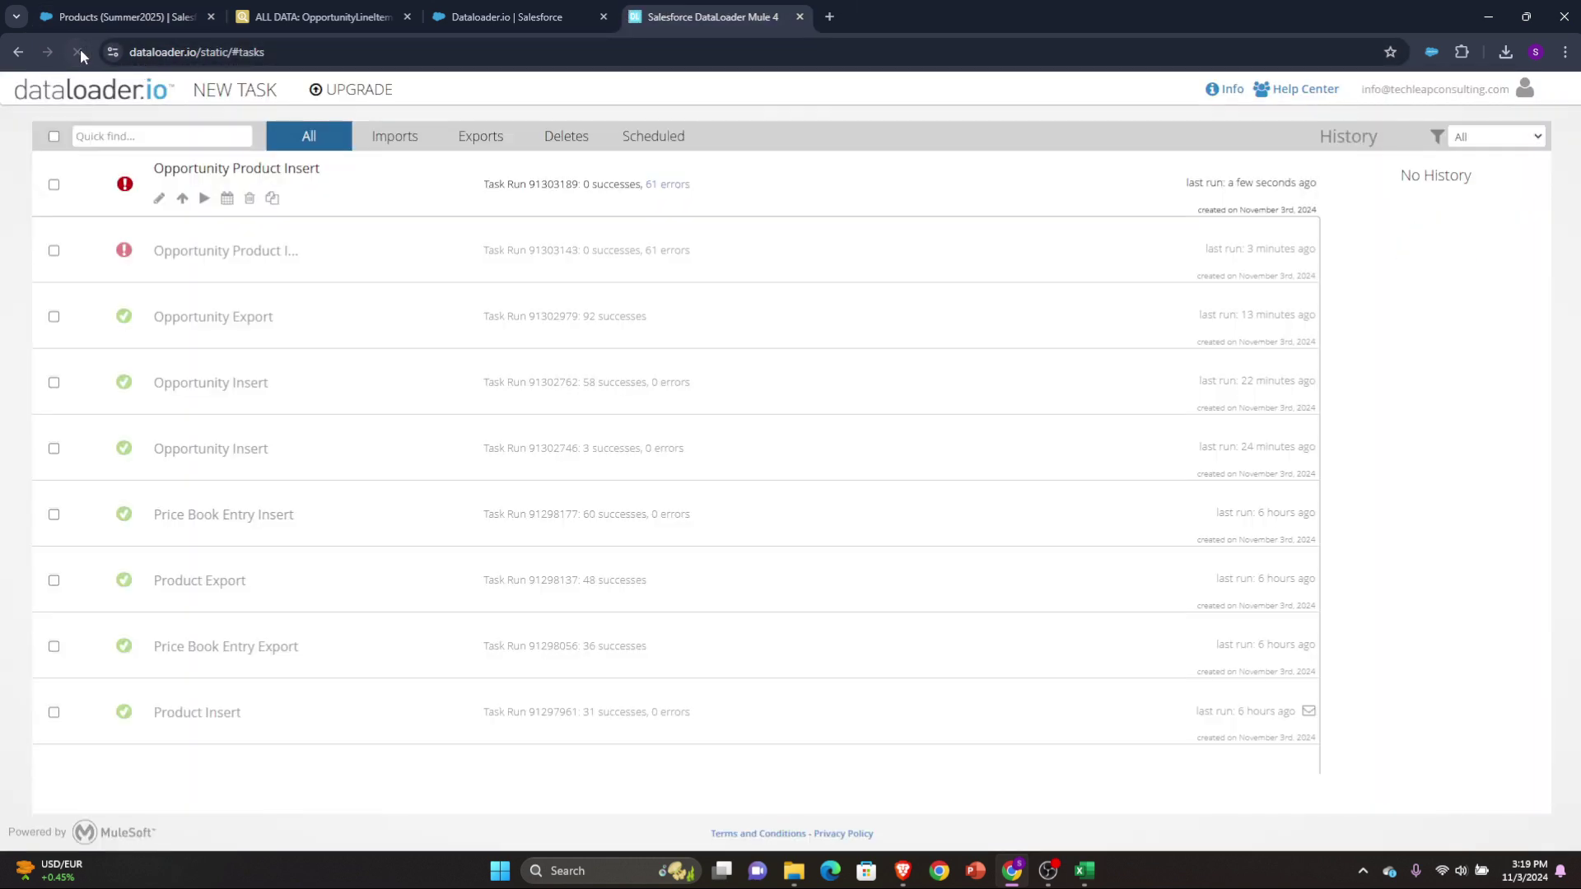
click(665, 186)
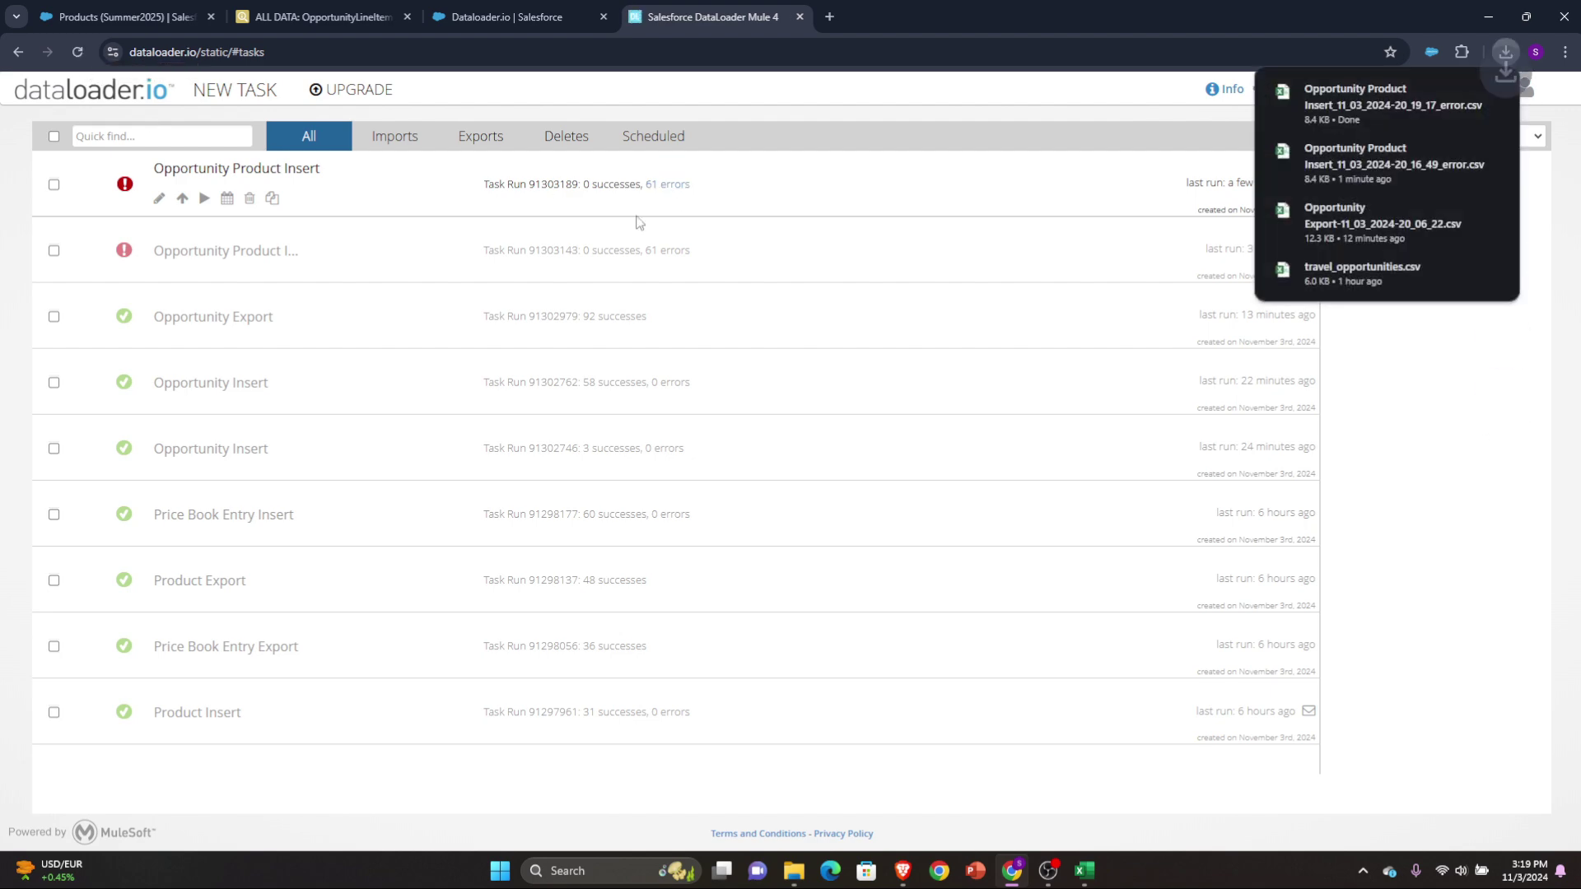
click(1330, 101)
click(488, 443)
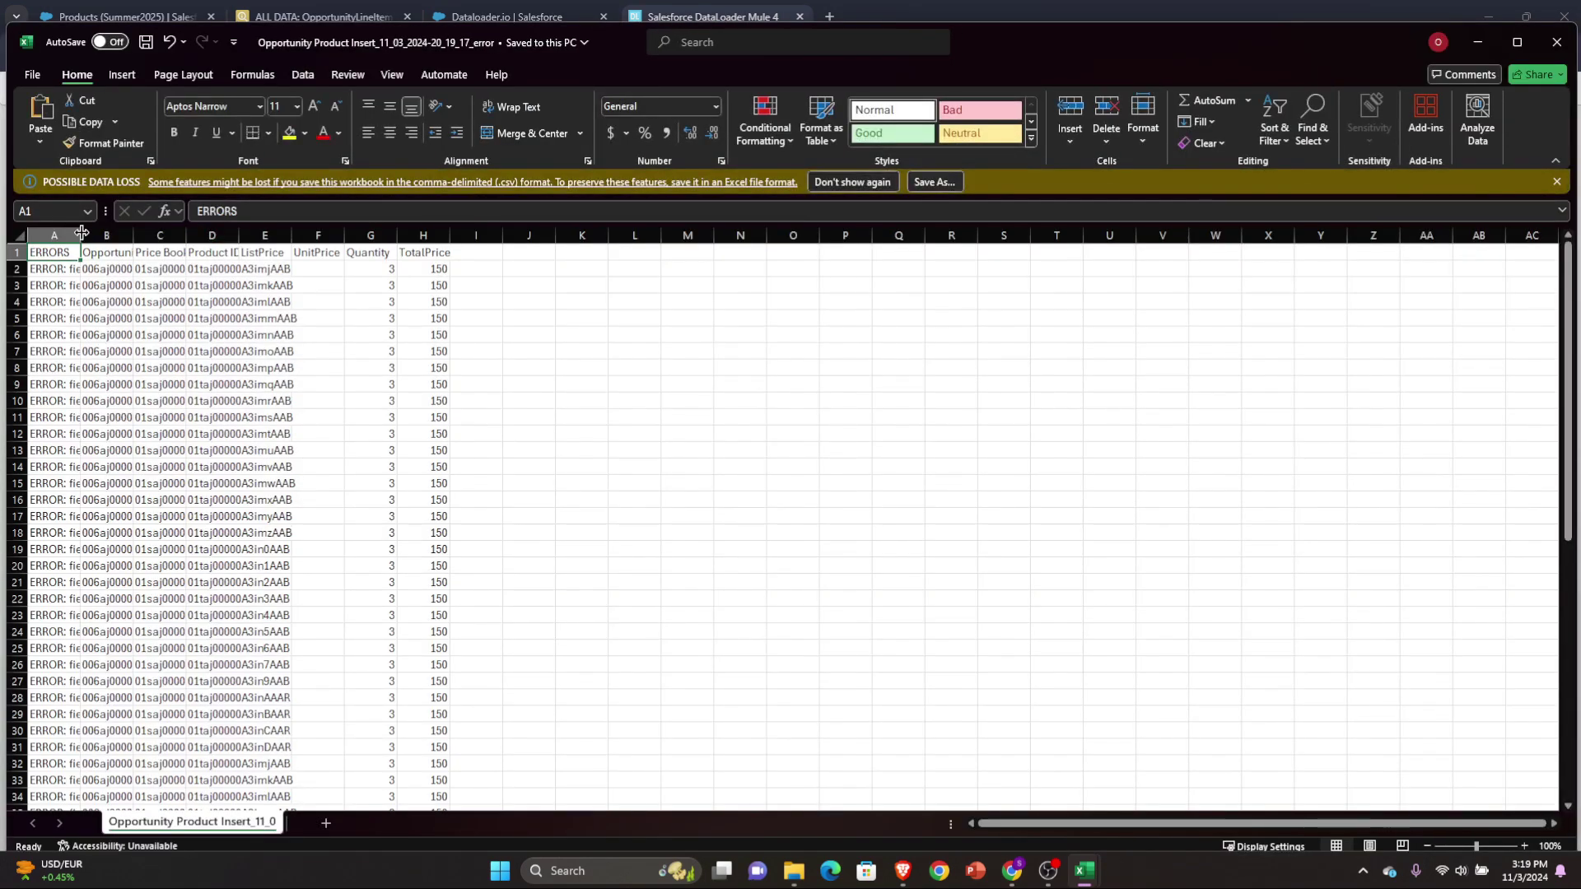
double_click(81, 235)
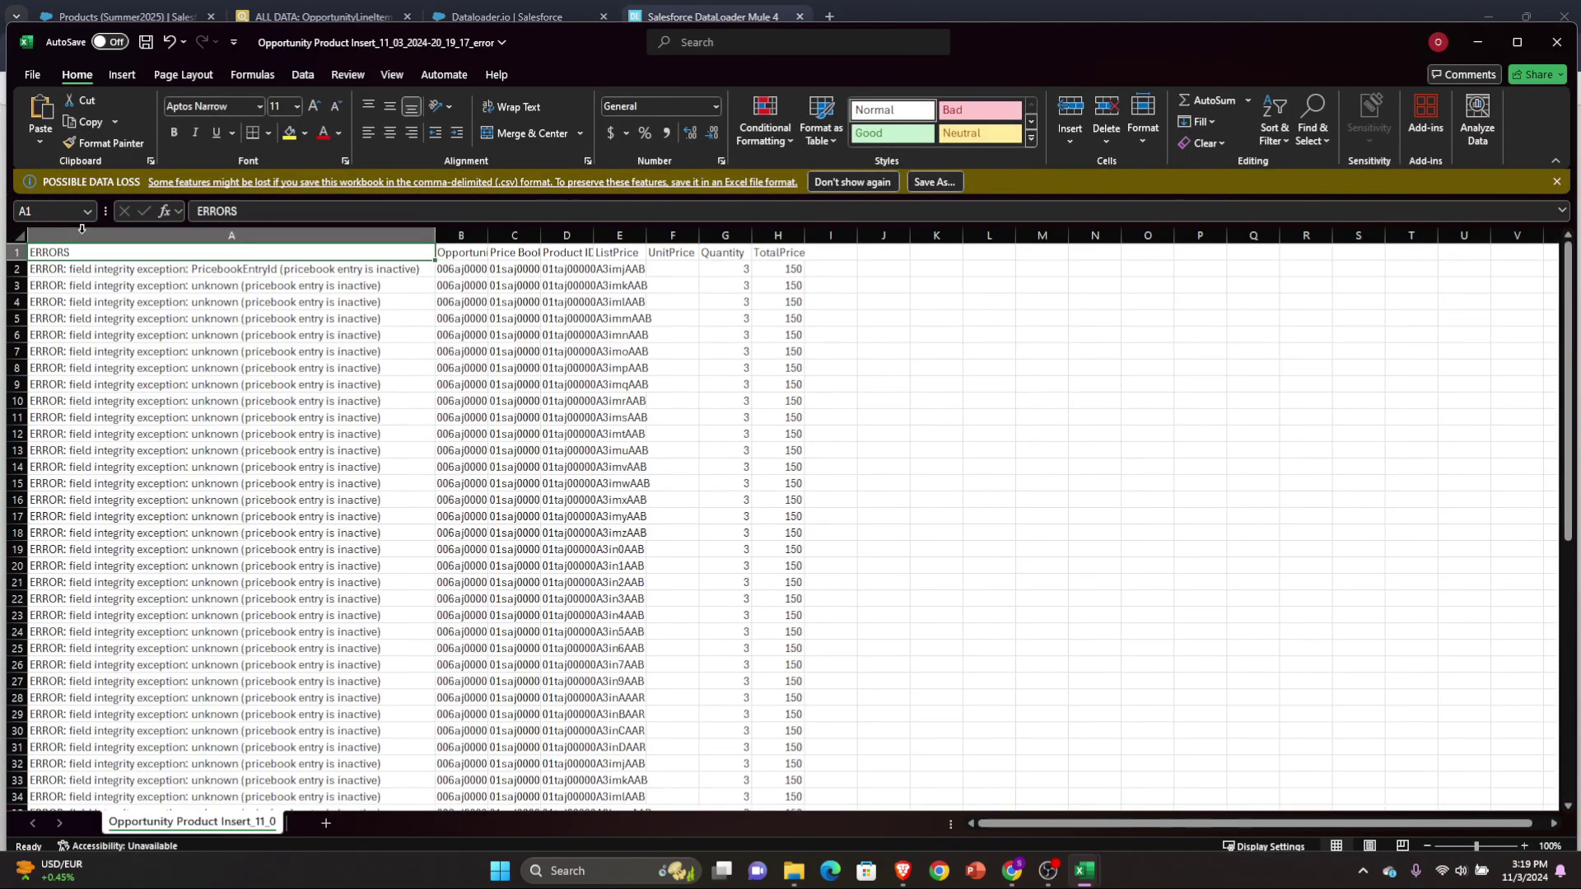
click(224, 290)
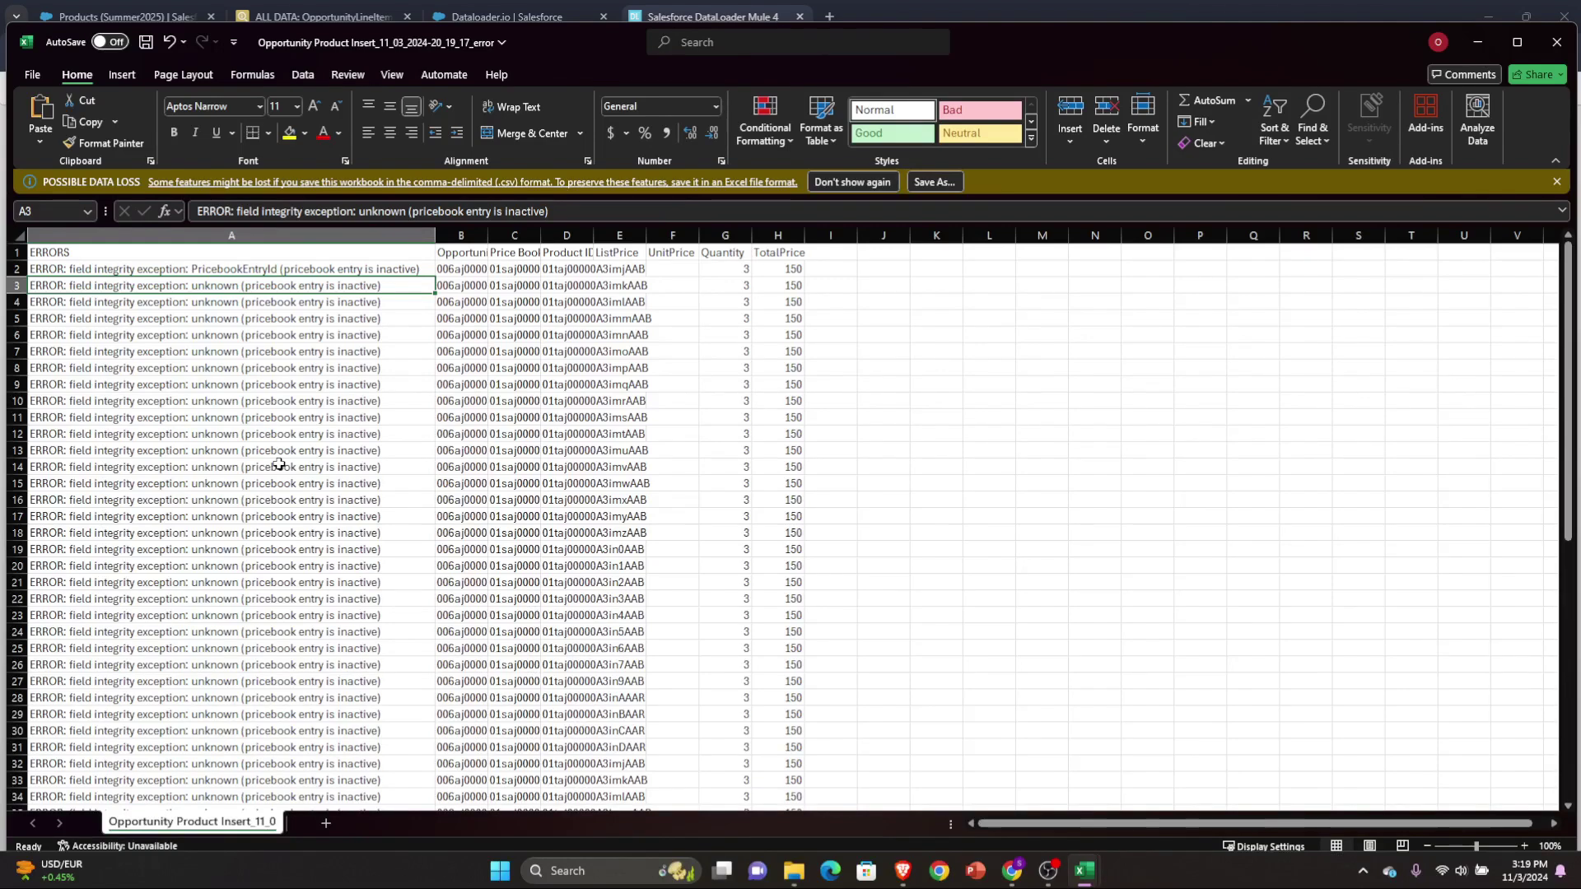
Review the ERRORS column through the last row of the Opportunity Product Insert error file, then put the Excel windows away.
scroll(279, 464, down, 12)
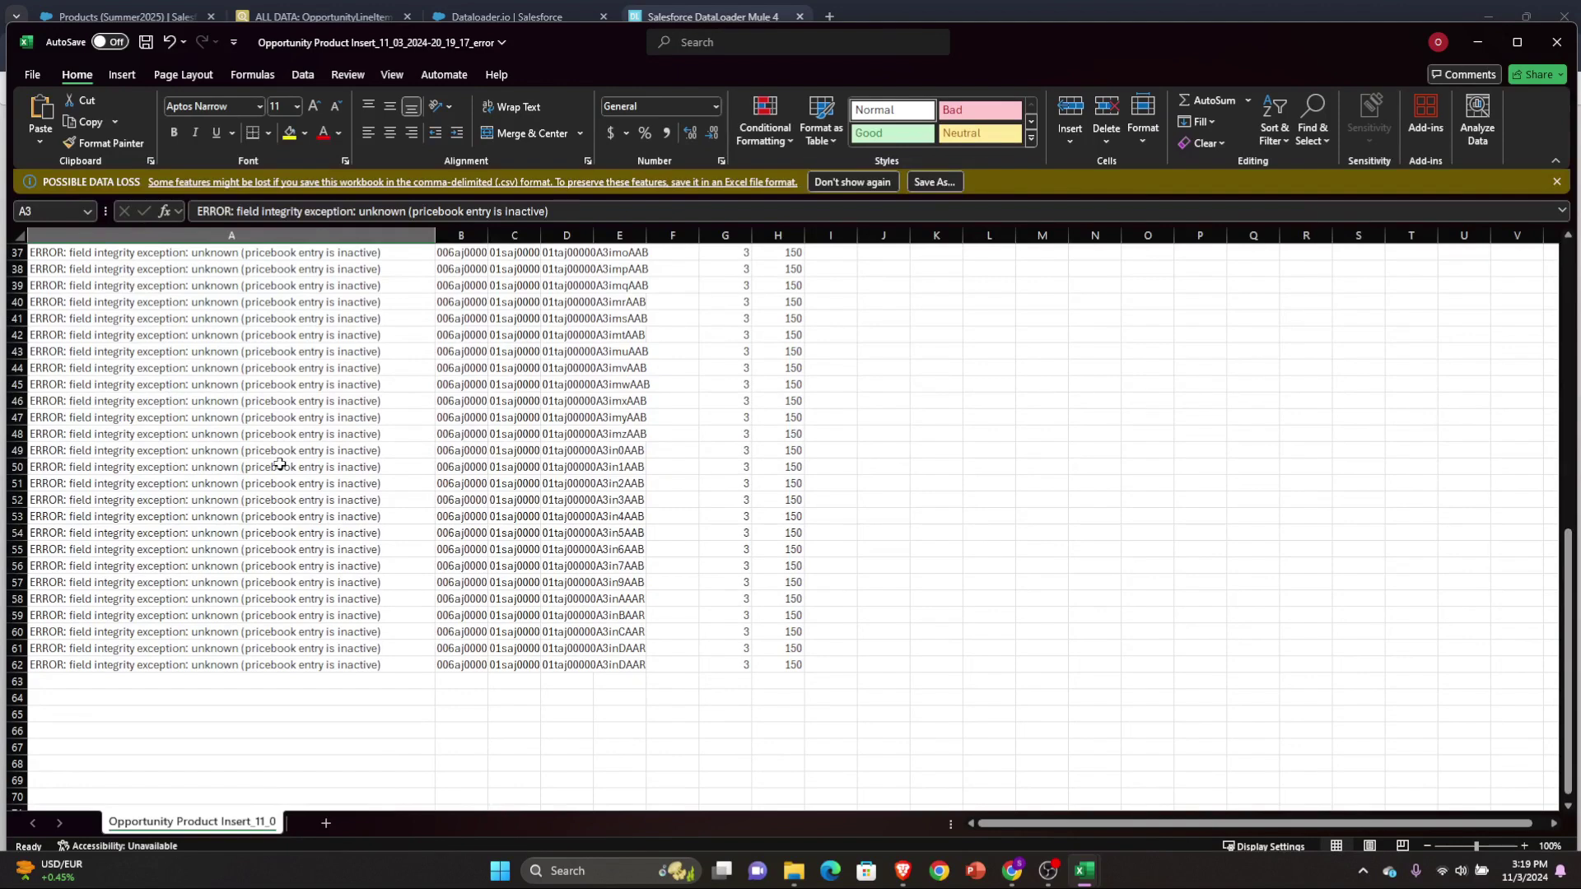
scroll(315, 441, up, 12)
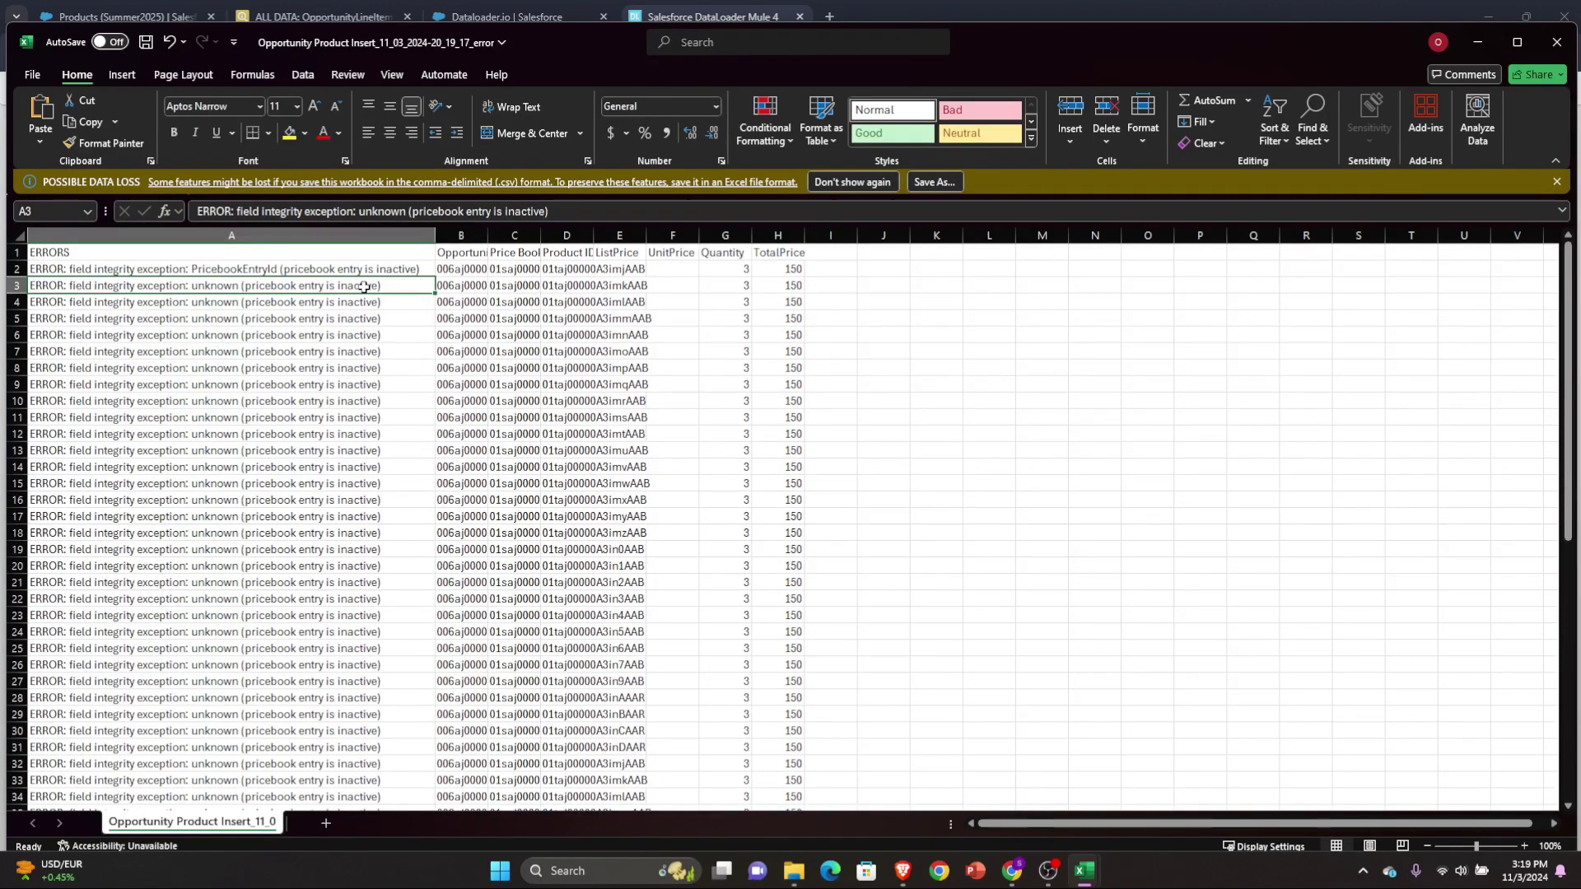
drag(364, 286, 363, 428)
click(313, 337)
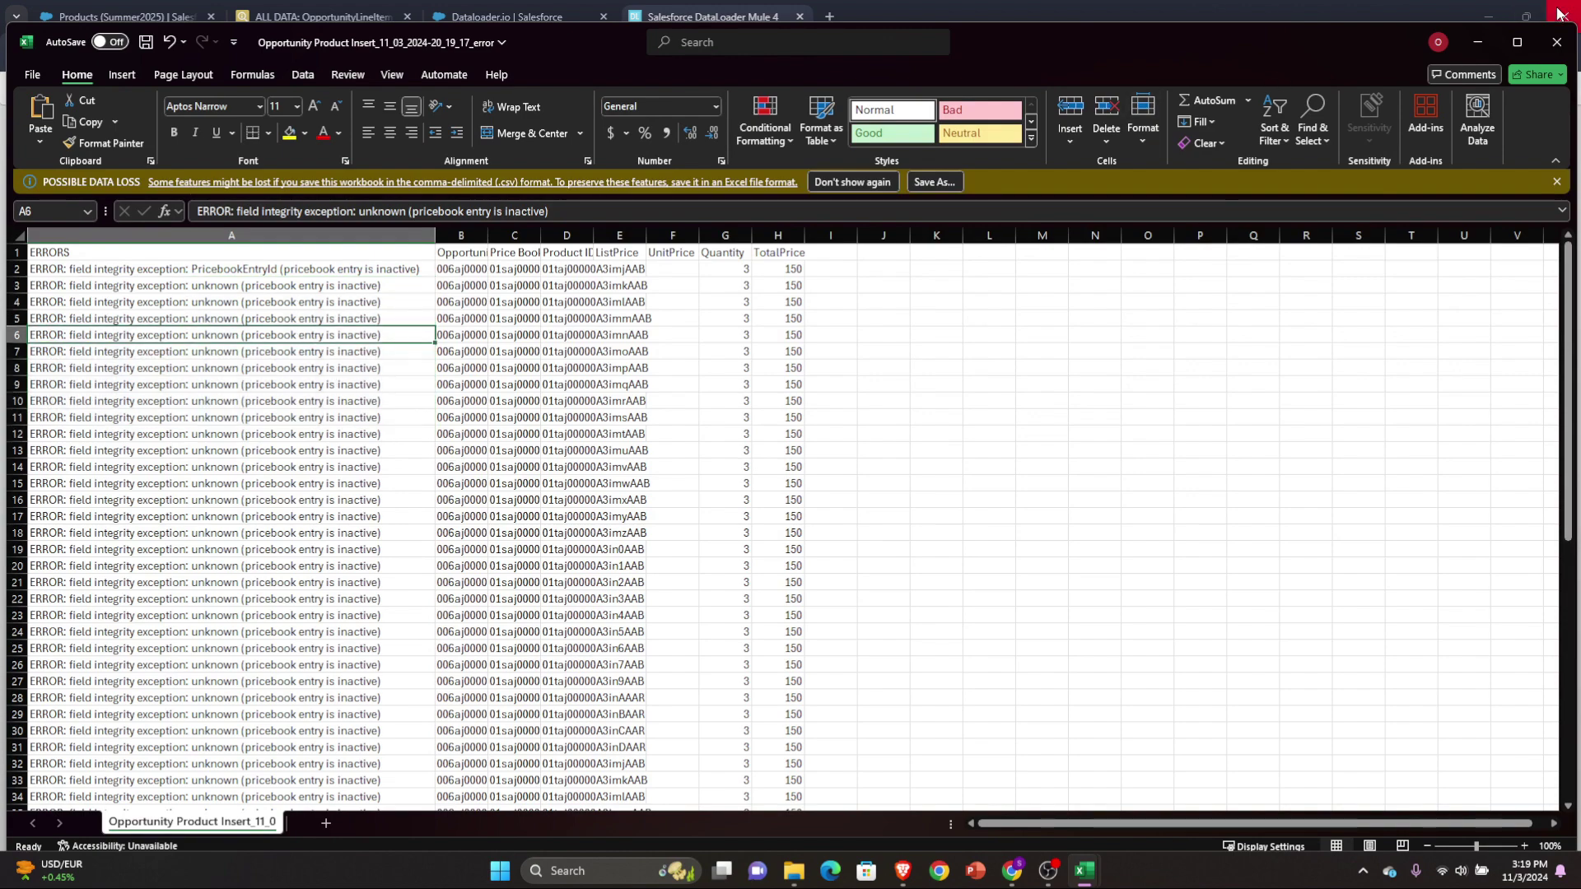
click(1464, 41)
click(1479, 41)
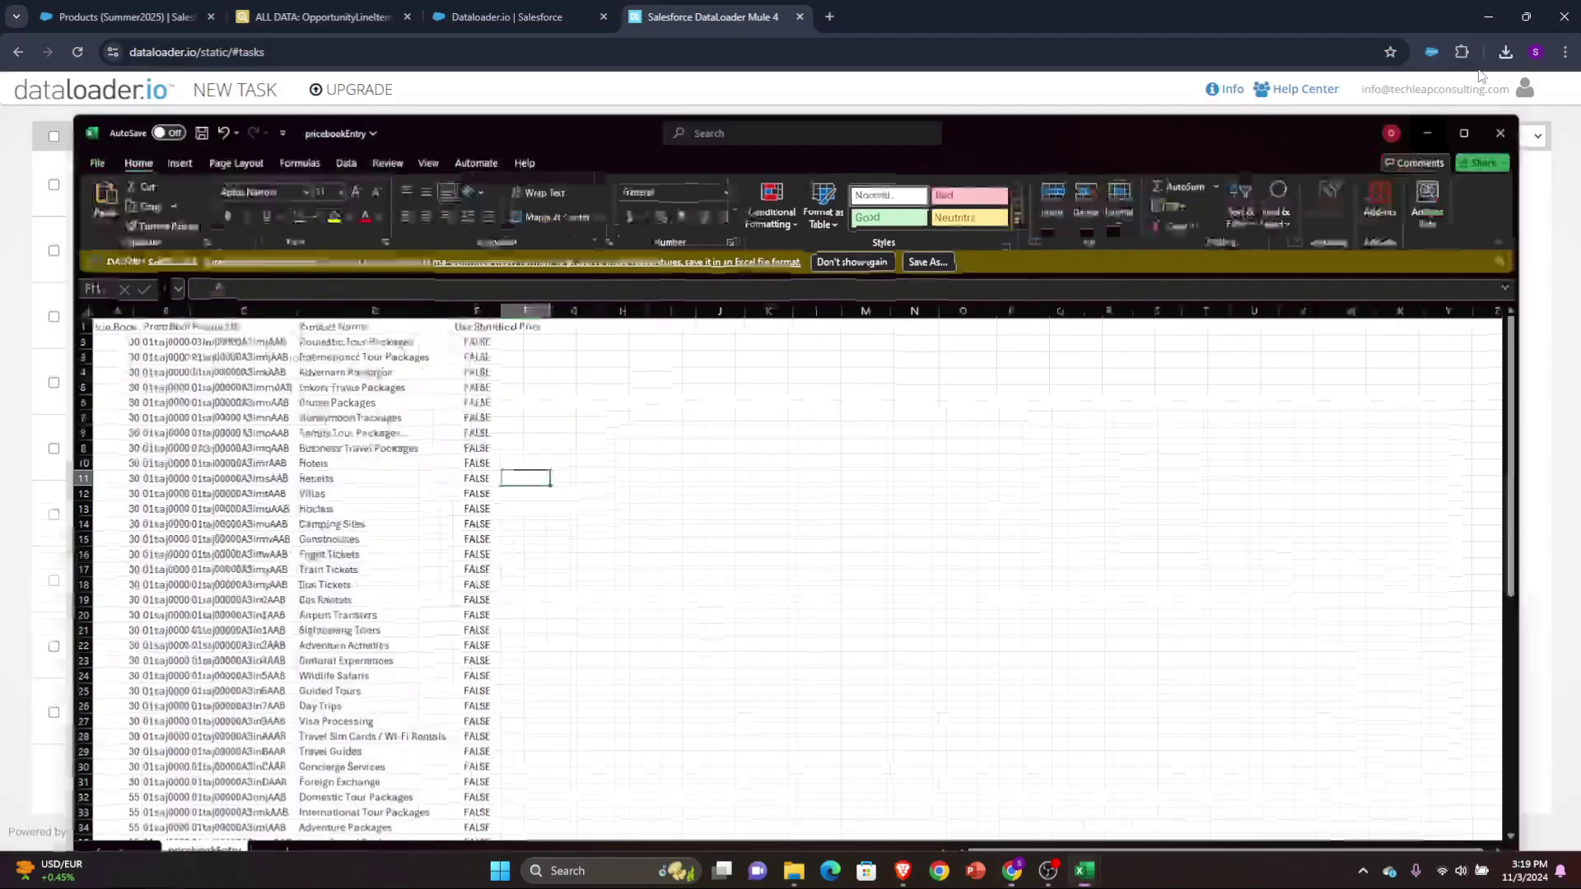
Switch to Salesforce, find Price Books through the app search and open the Summer2025 price book.
click(163, 18)
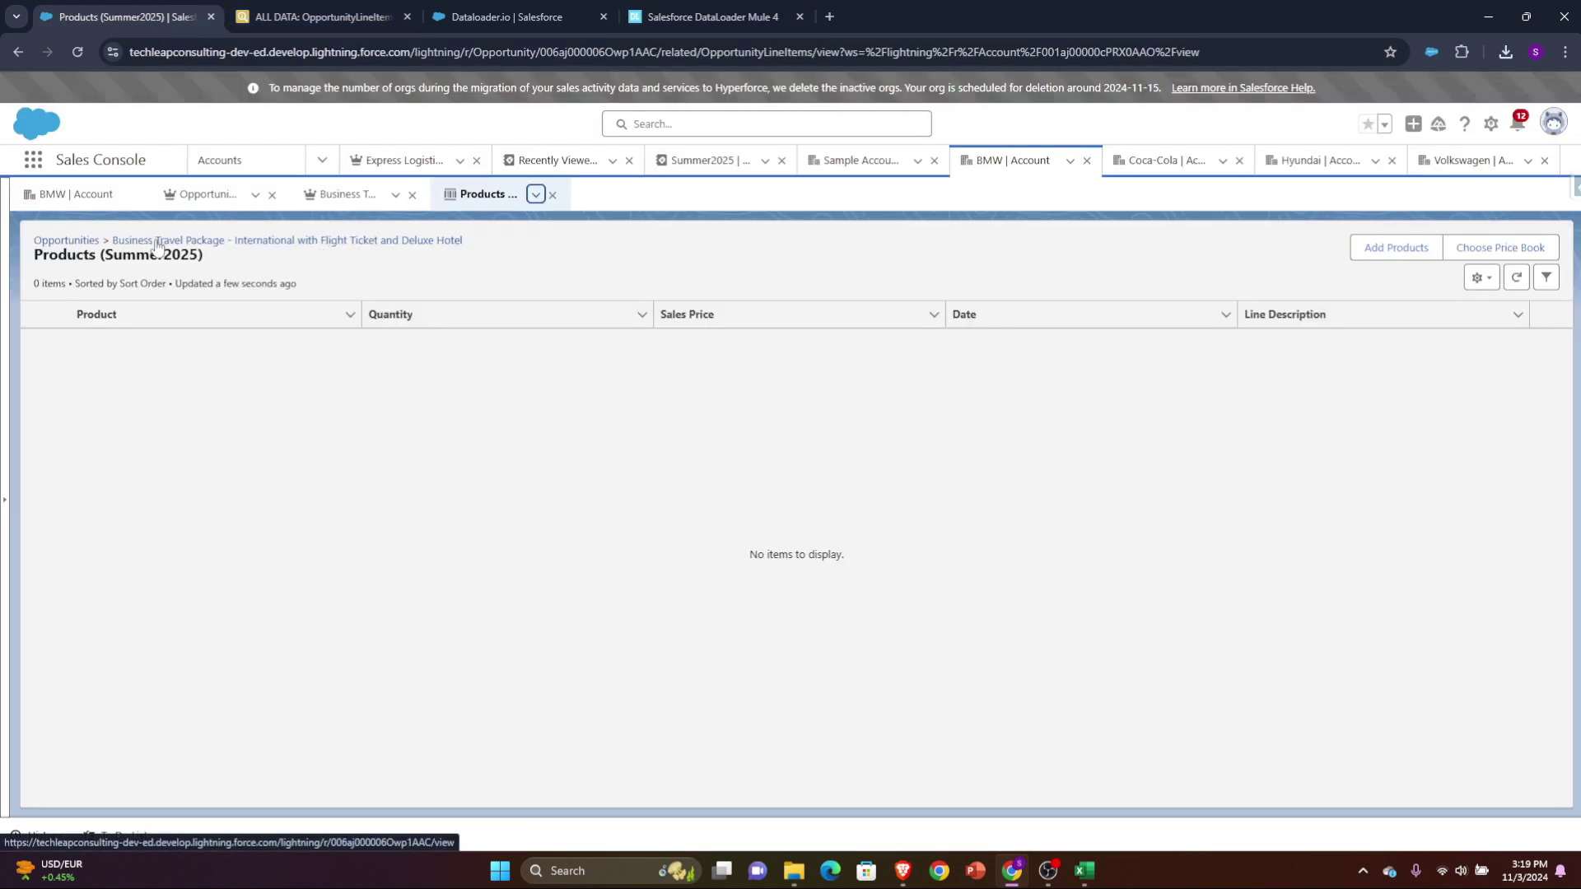
click(33, 159)
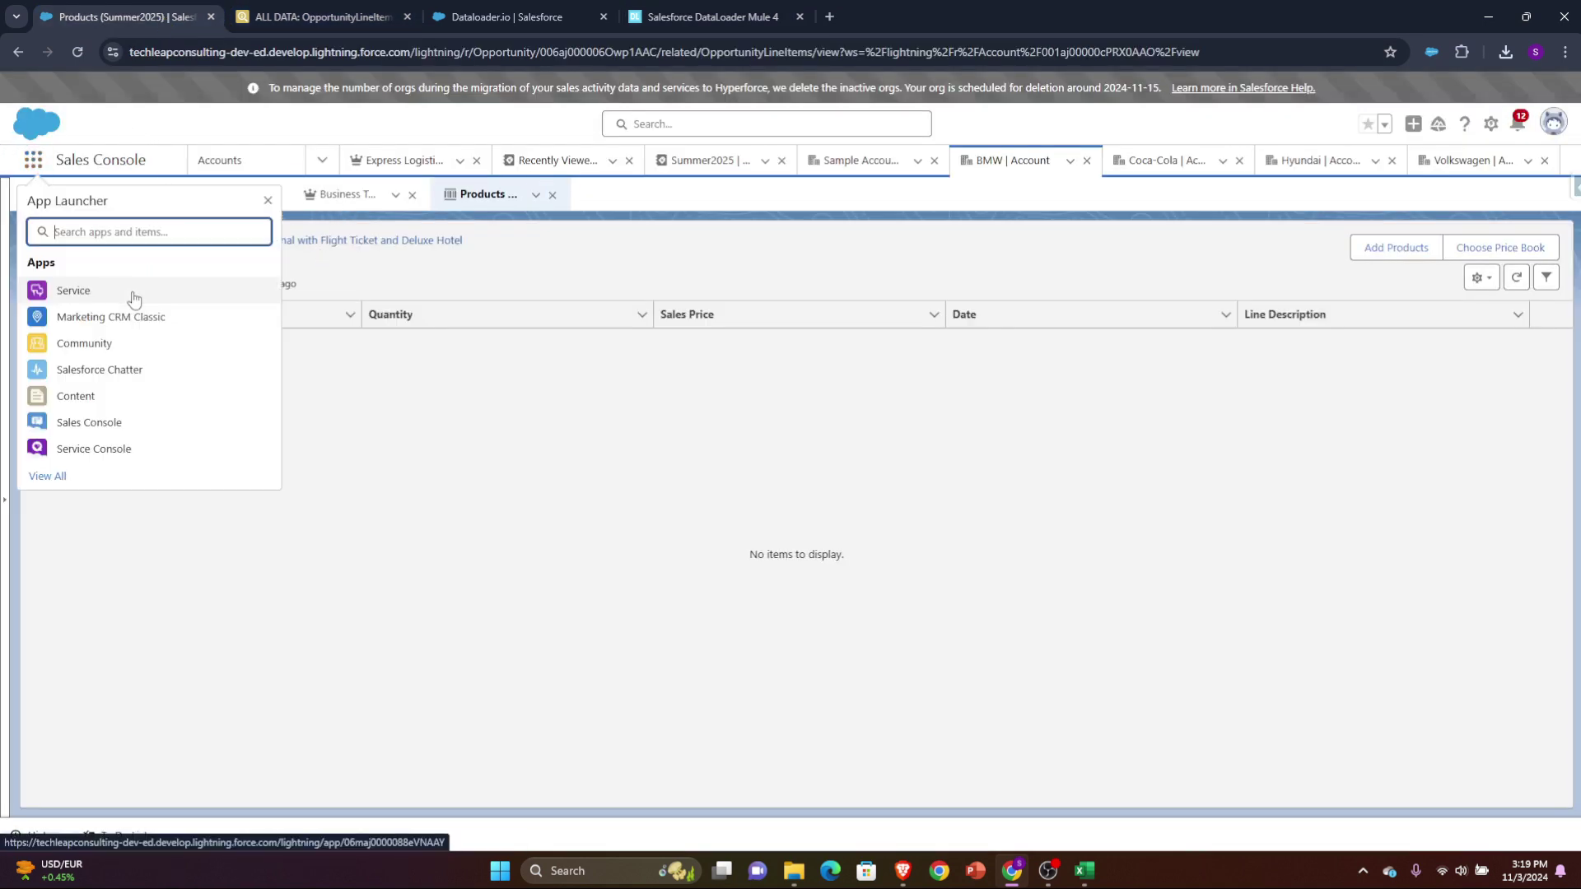
text(pric)
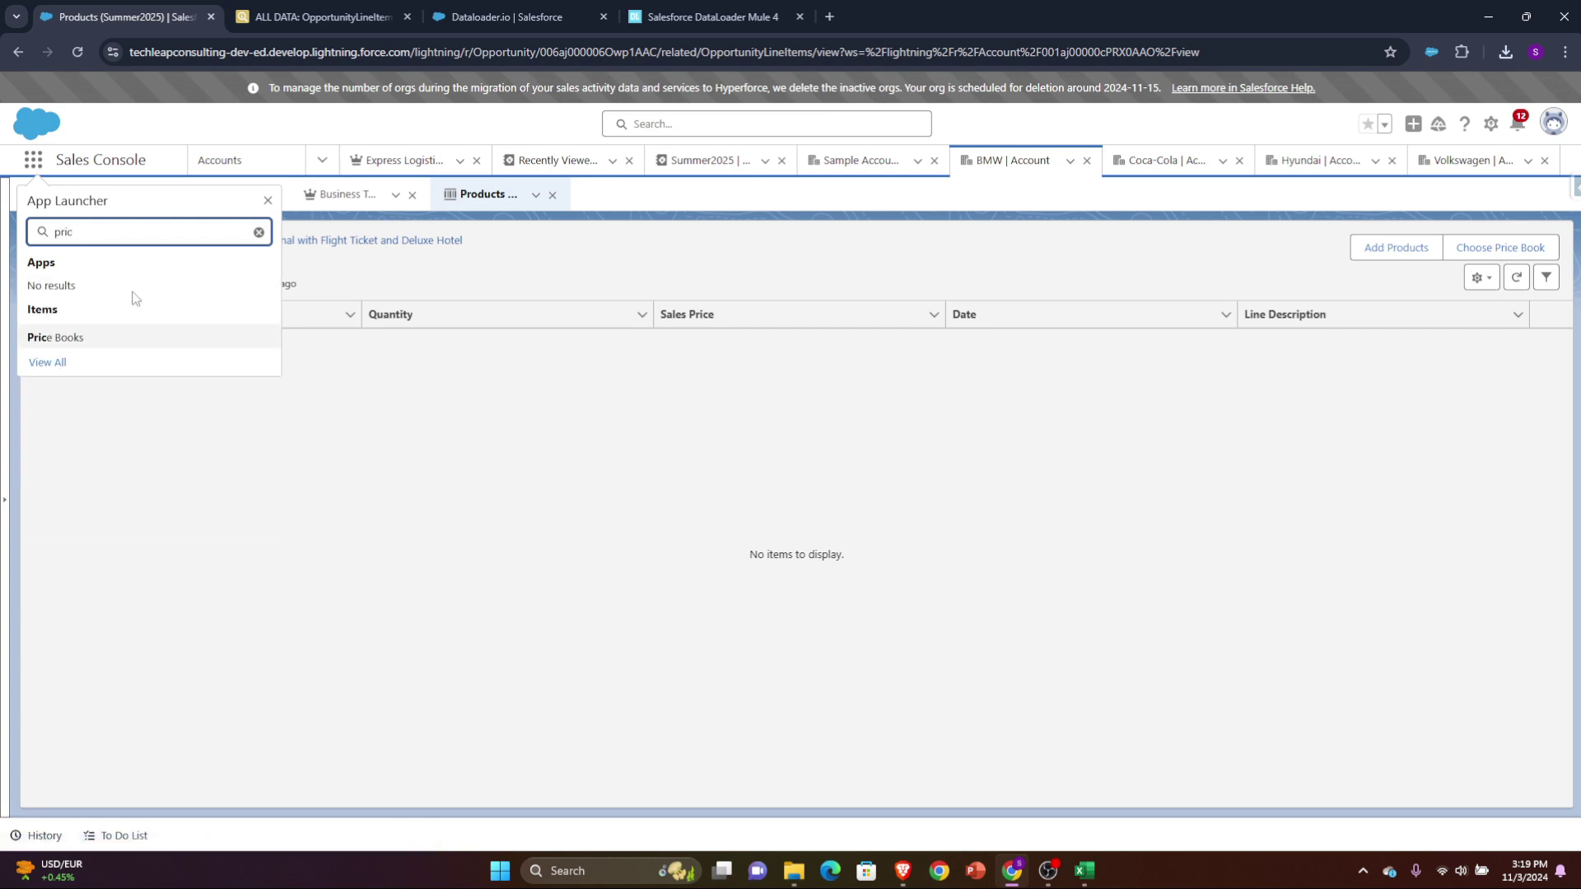
click(63, 338)
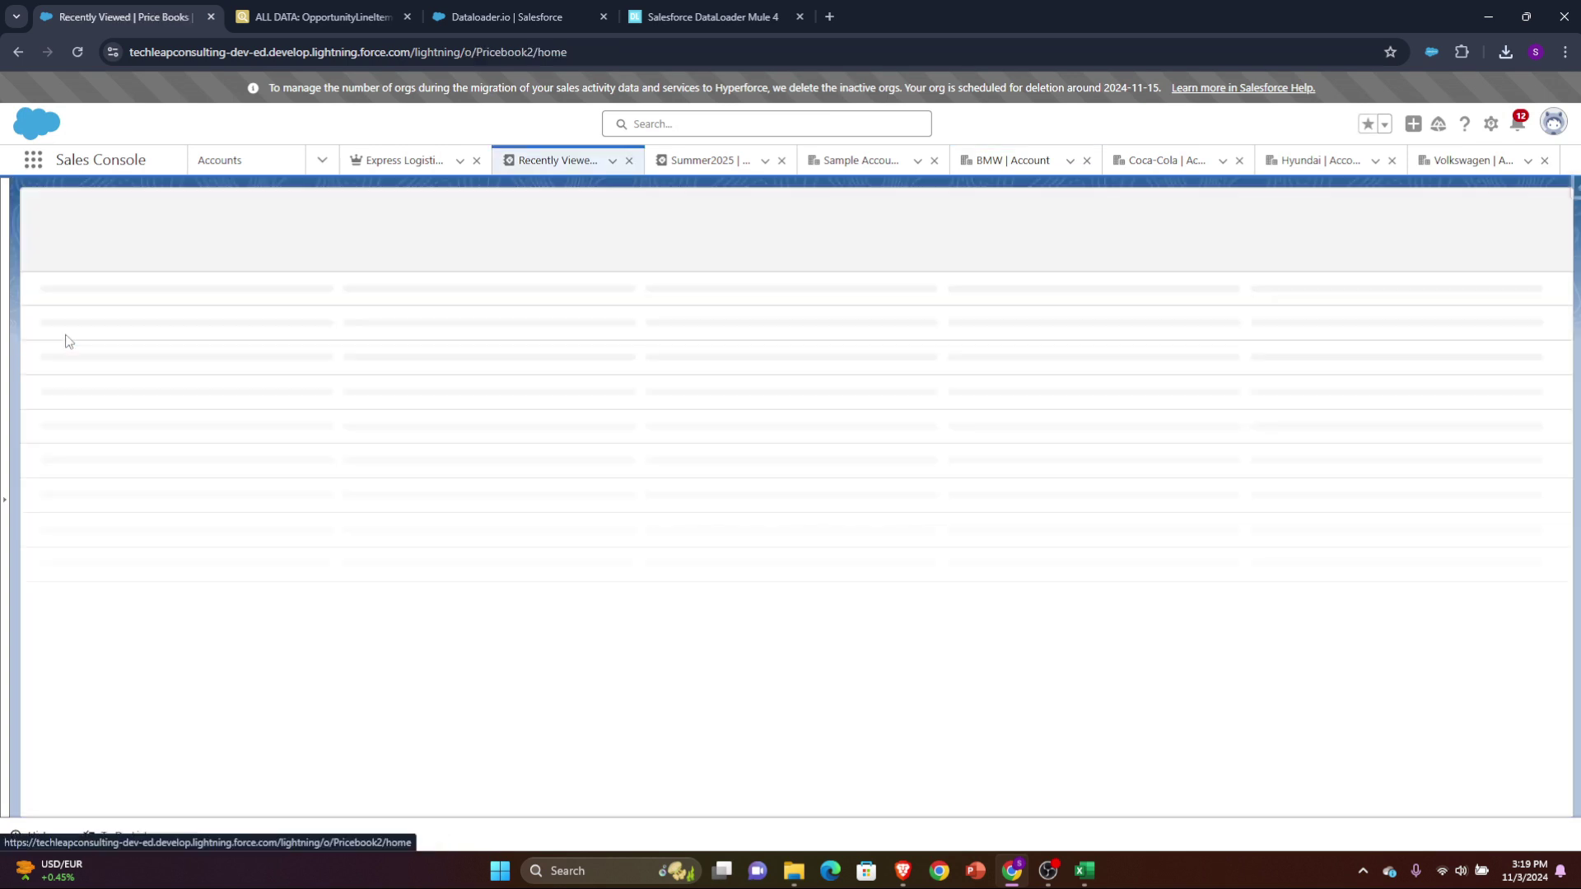
click(135, 342)
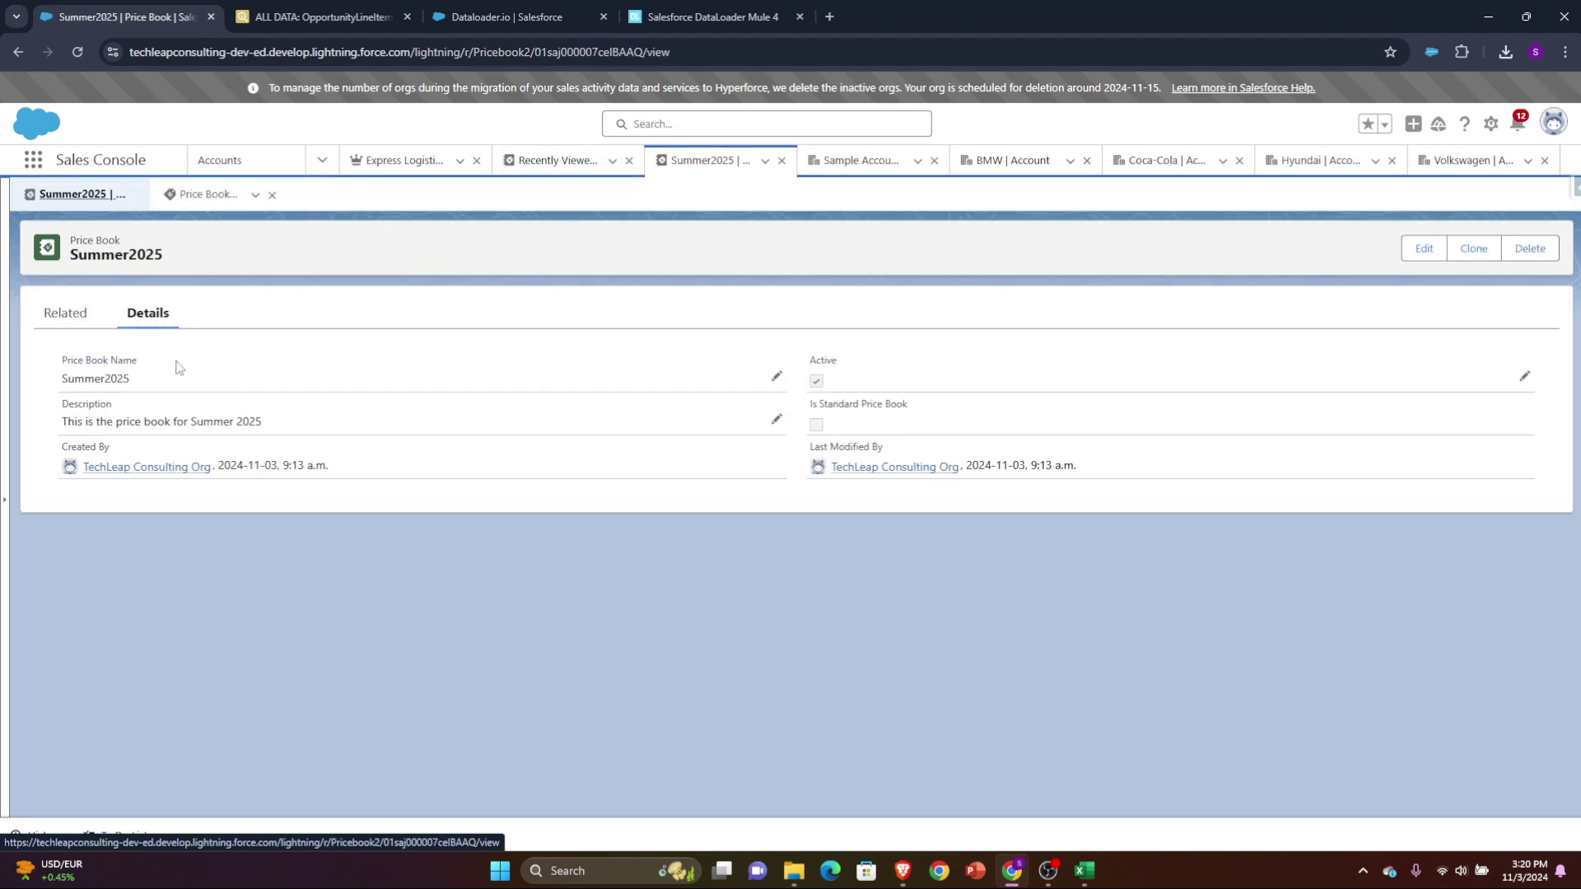
Open the full list of Summer2025 price book entries and check the Active status of each product.
click(66, 313)
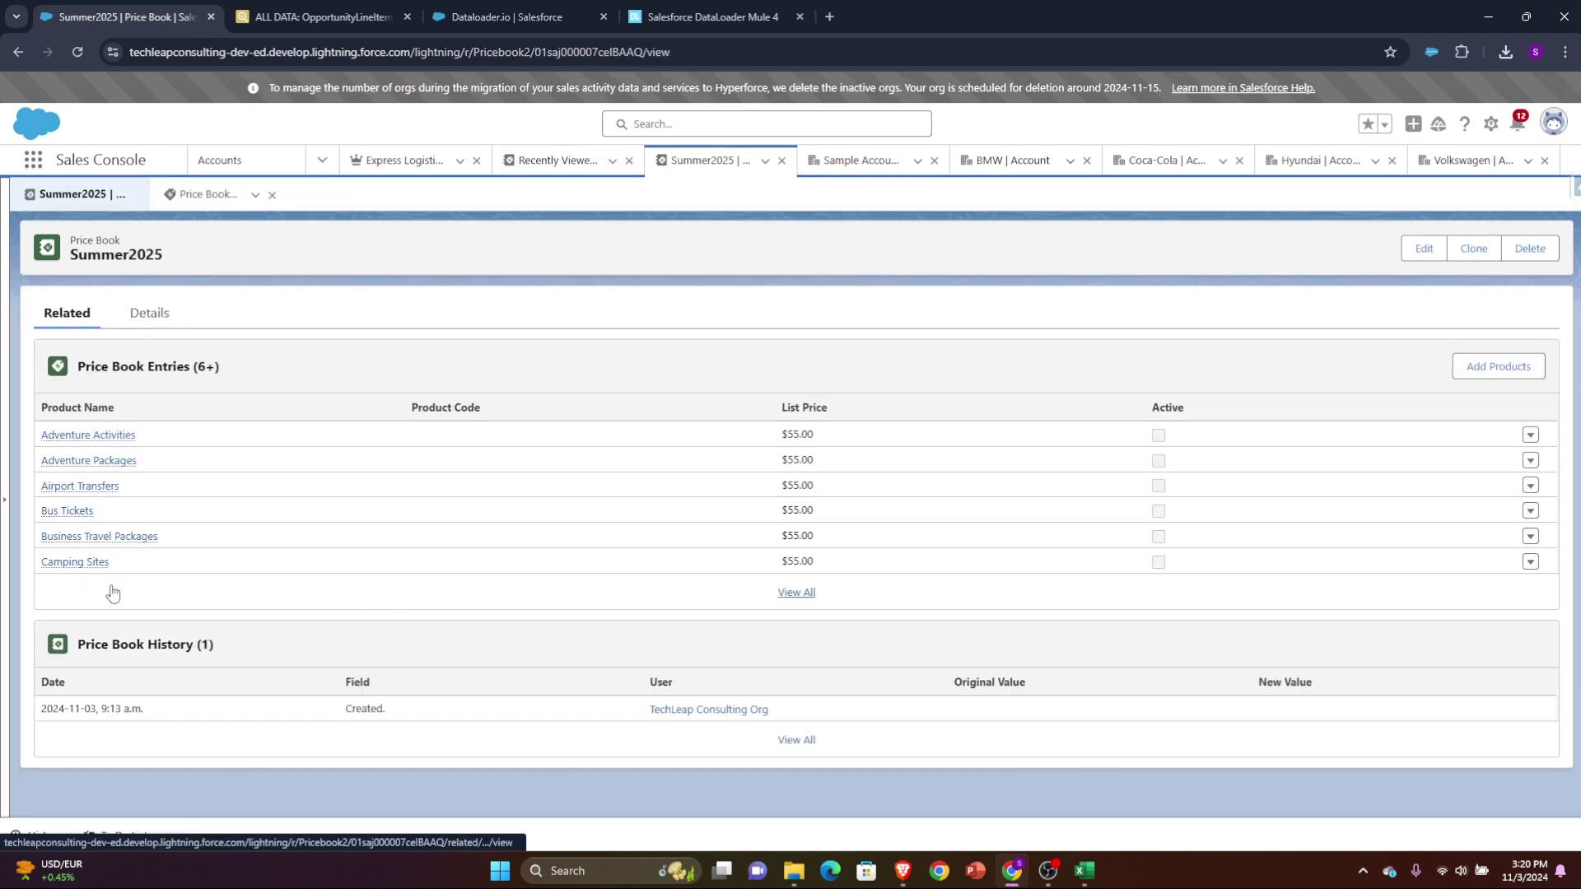
click(804, 603)
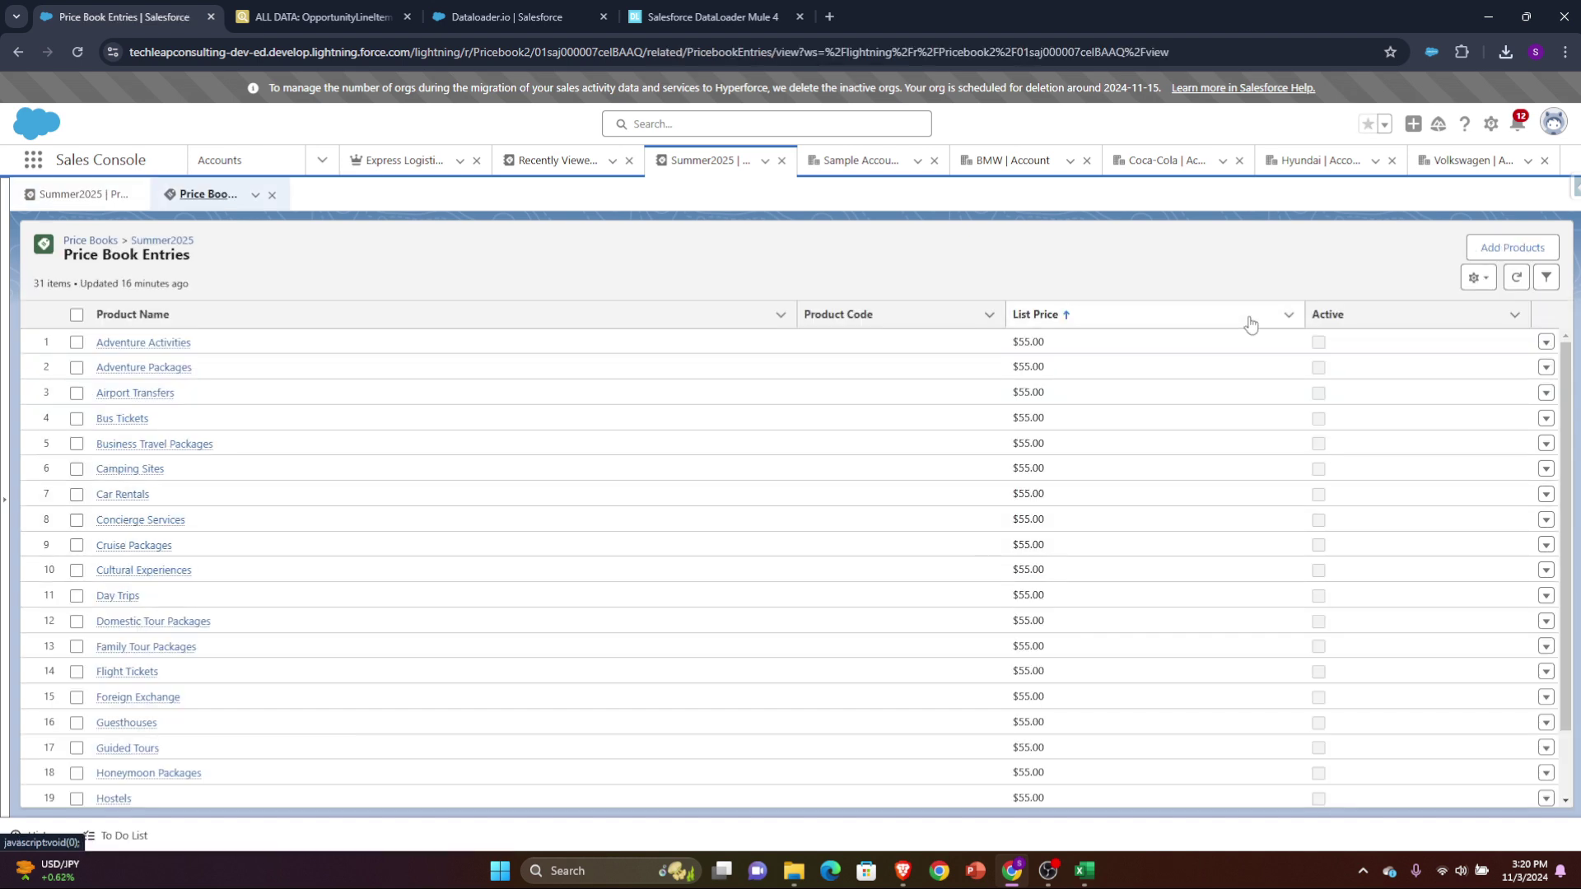
scroll(1409, 735, down, 4)
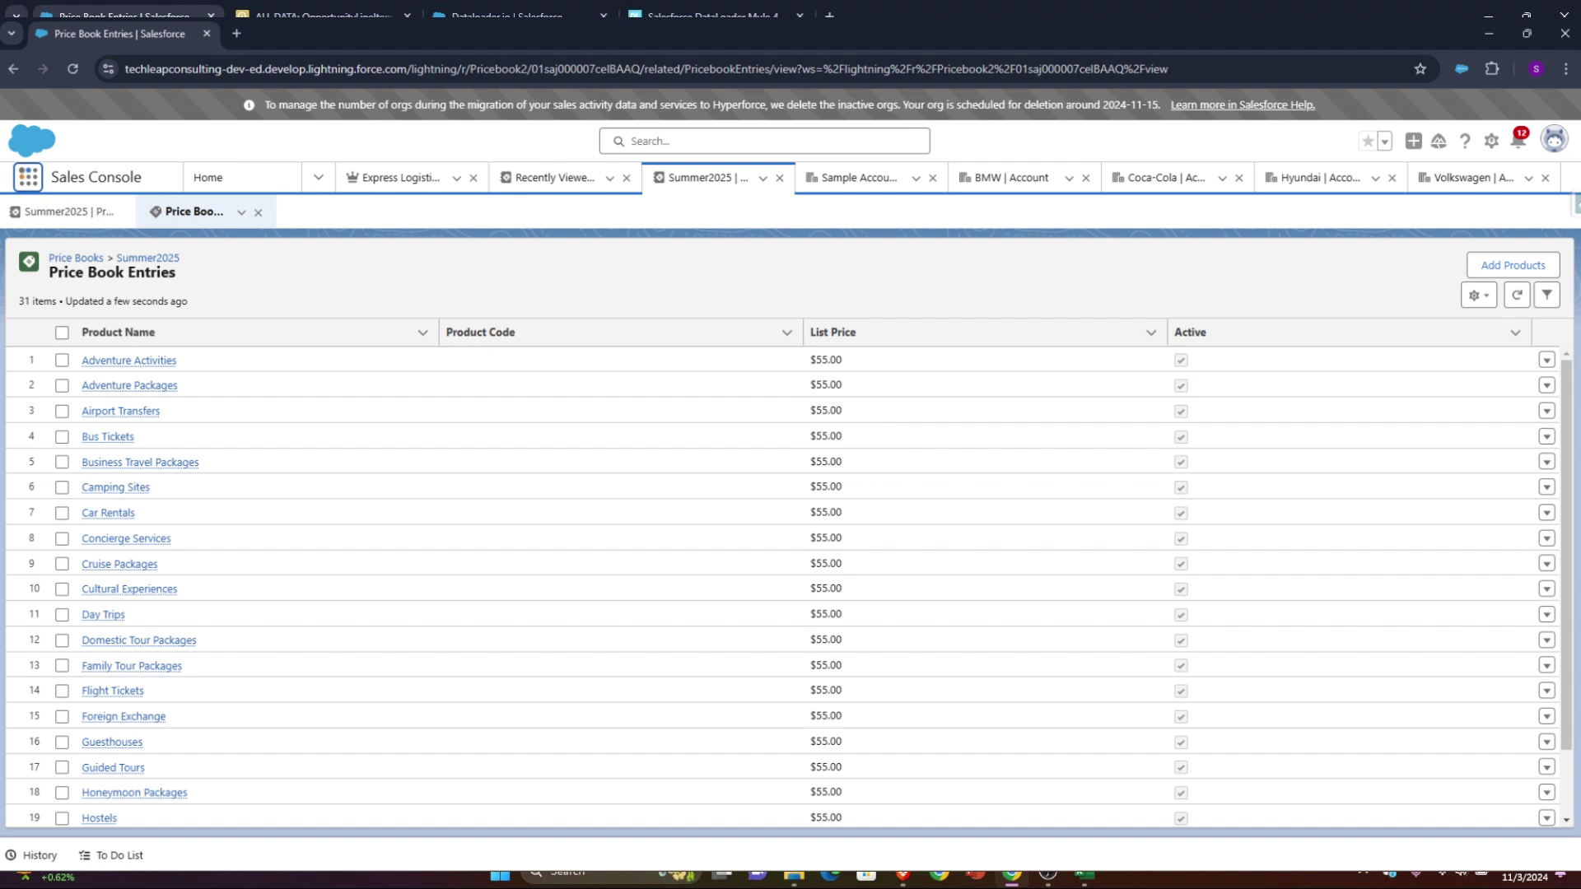
Switch to dataloader.io and create a new import task that inserts Opportunity Product records.
key(alt+Tab)
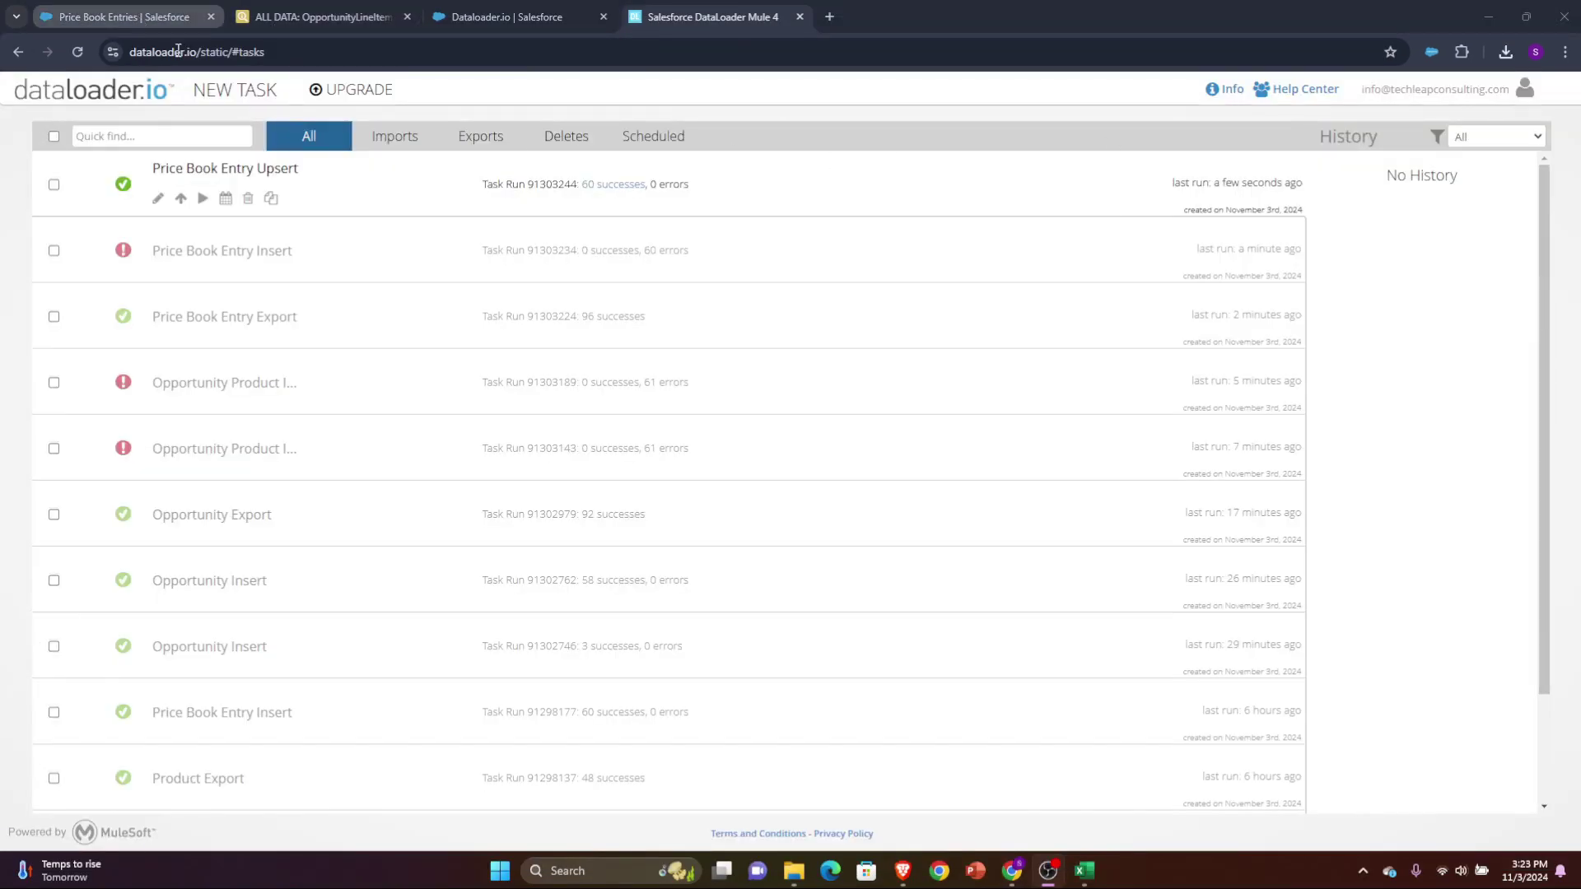
mouse_move(234, 89)
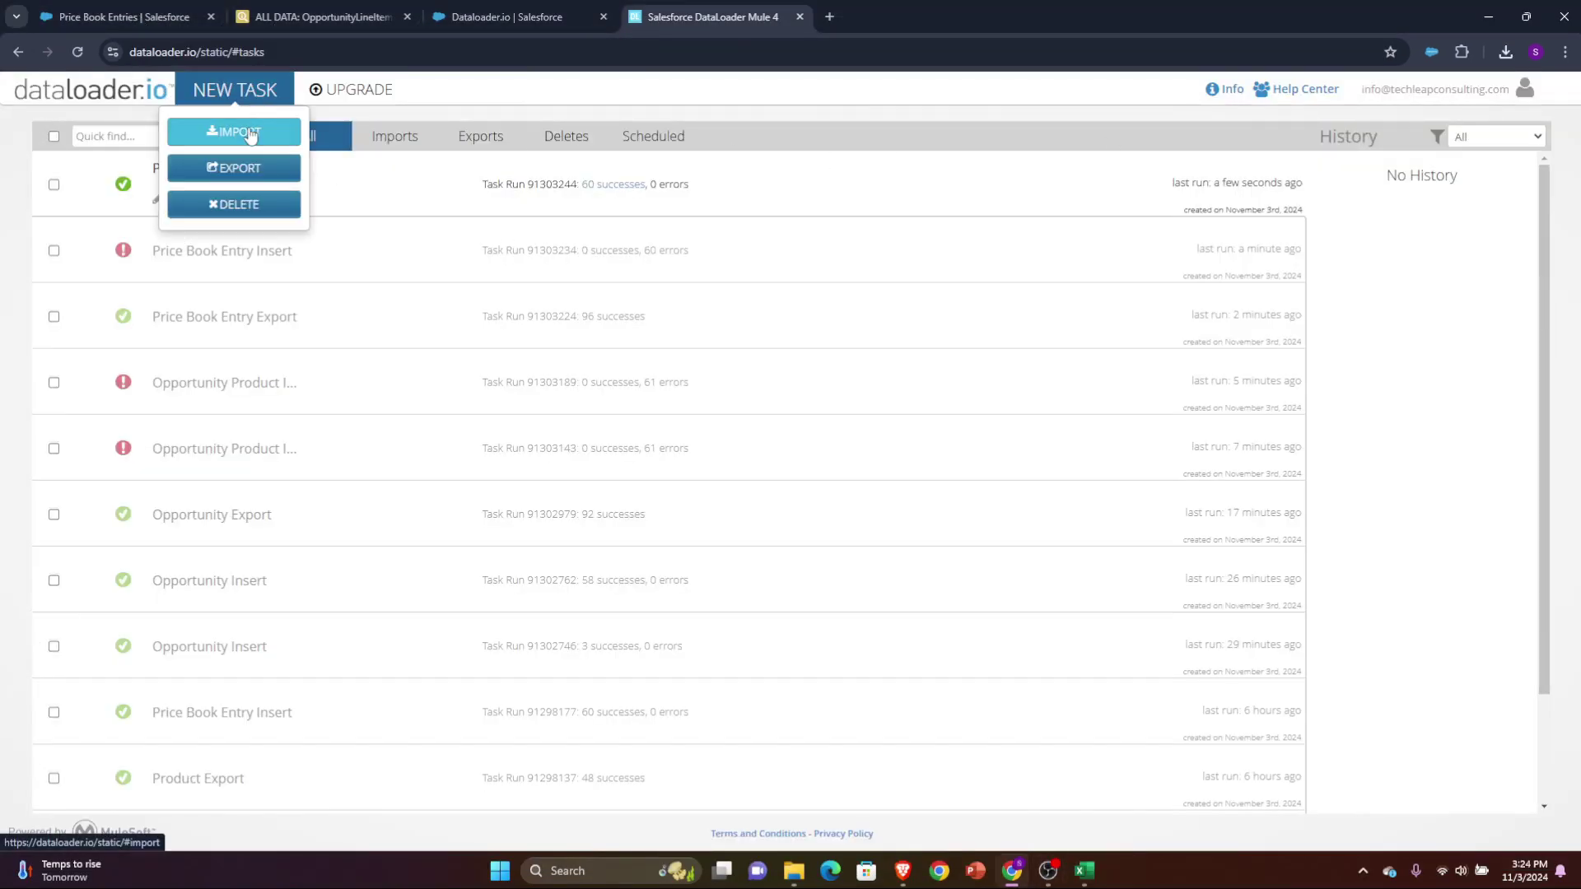
click(244, 132)
text(opport)
double_click(716, 476)
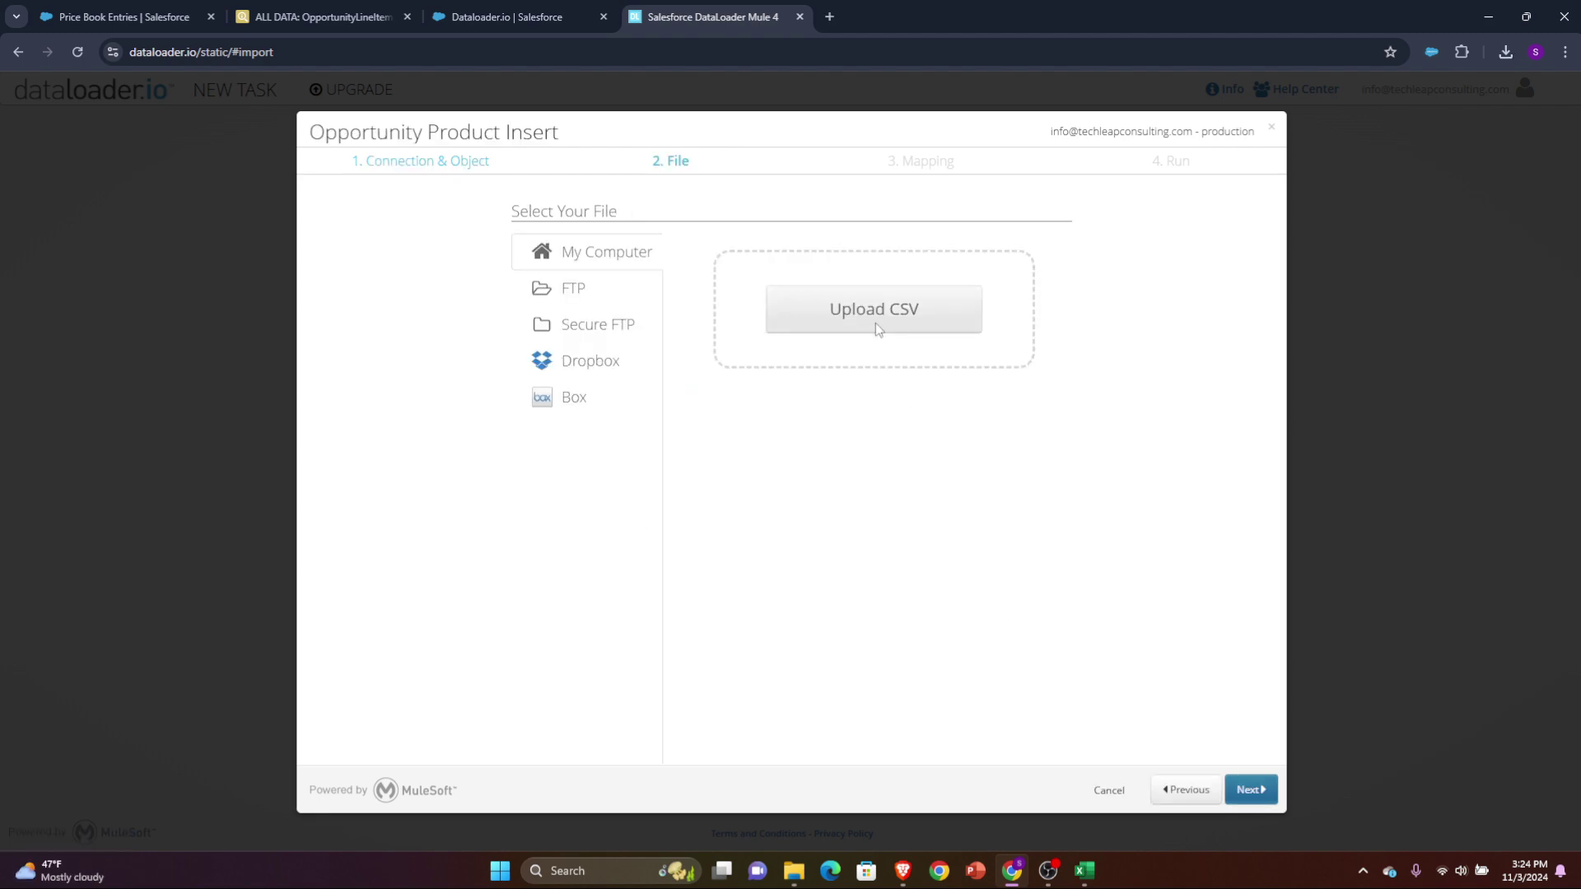
Upload the opportunity product CSV, keep its automatic field mapping, and save and run the Opportunity Product Insert task.
click(879, 325)
double_click(206, 224)
click(256, 133)
double_click(256, 134)
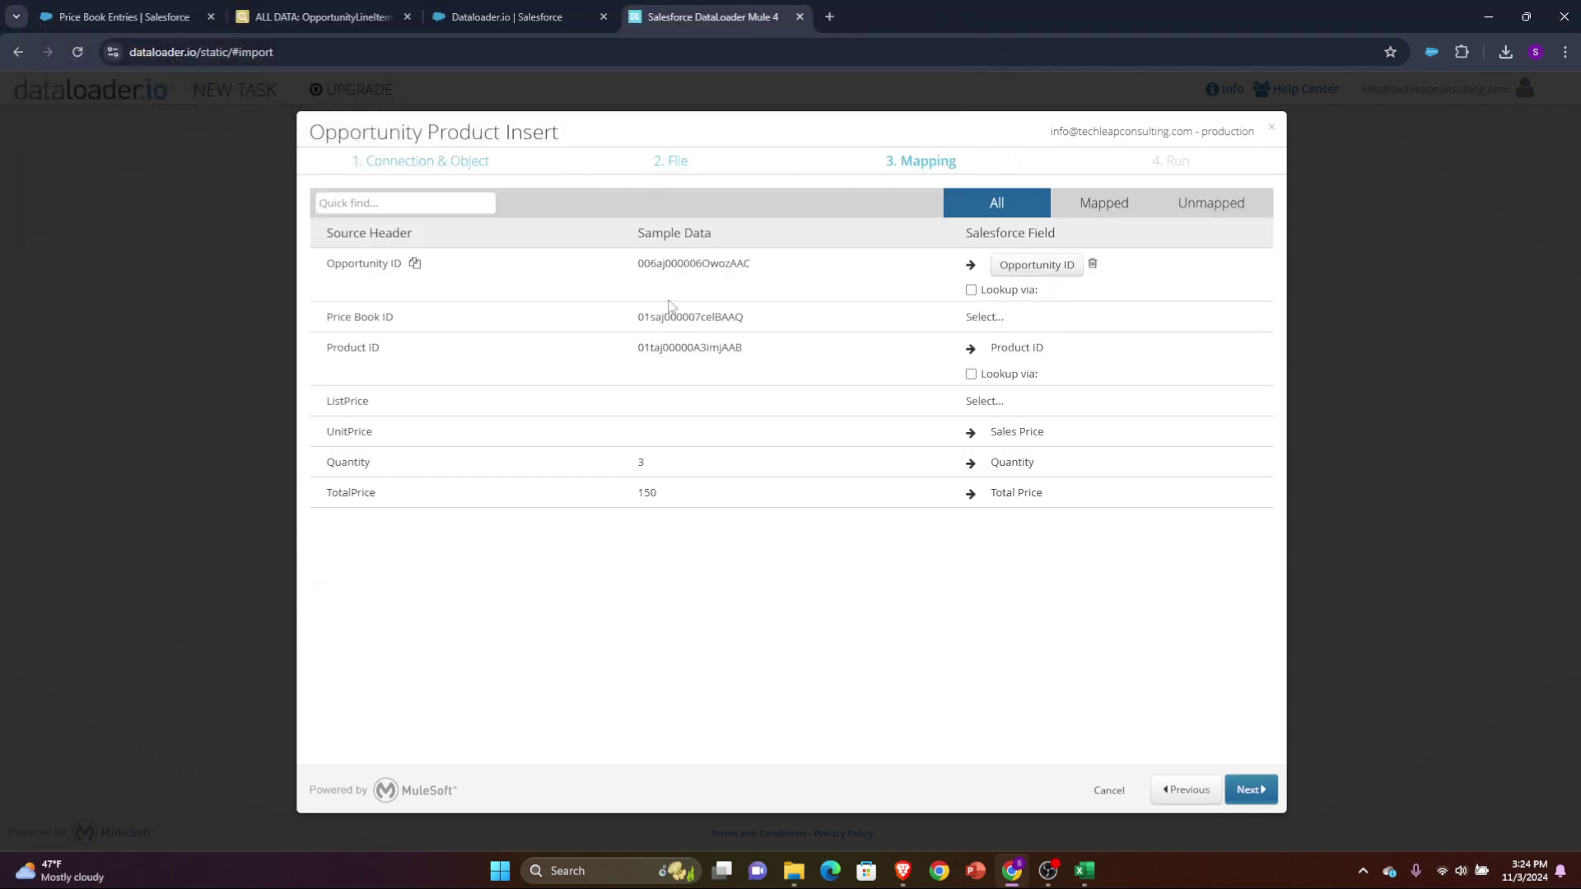
click(1249, 791)
click(1224, 787)
click(920, 536)
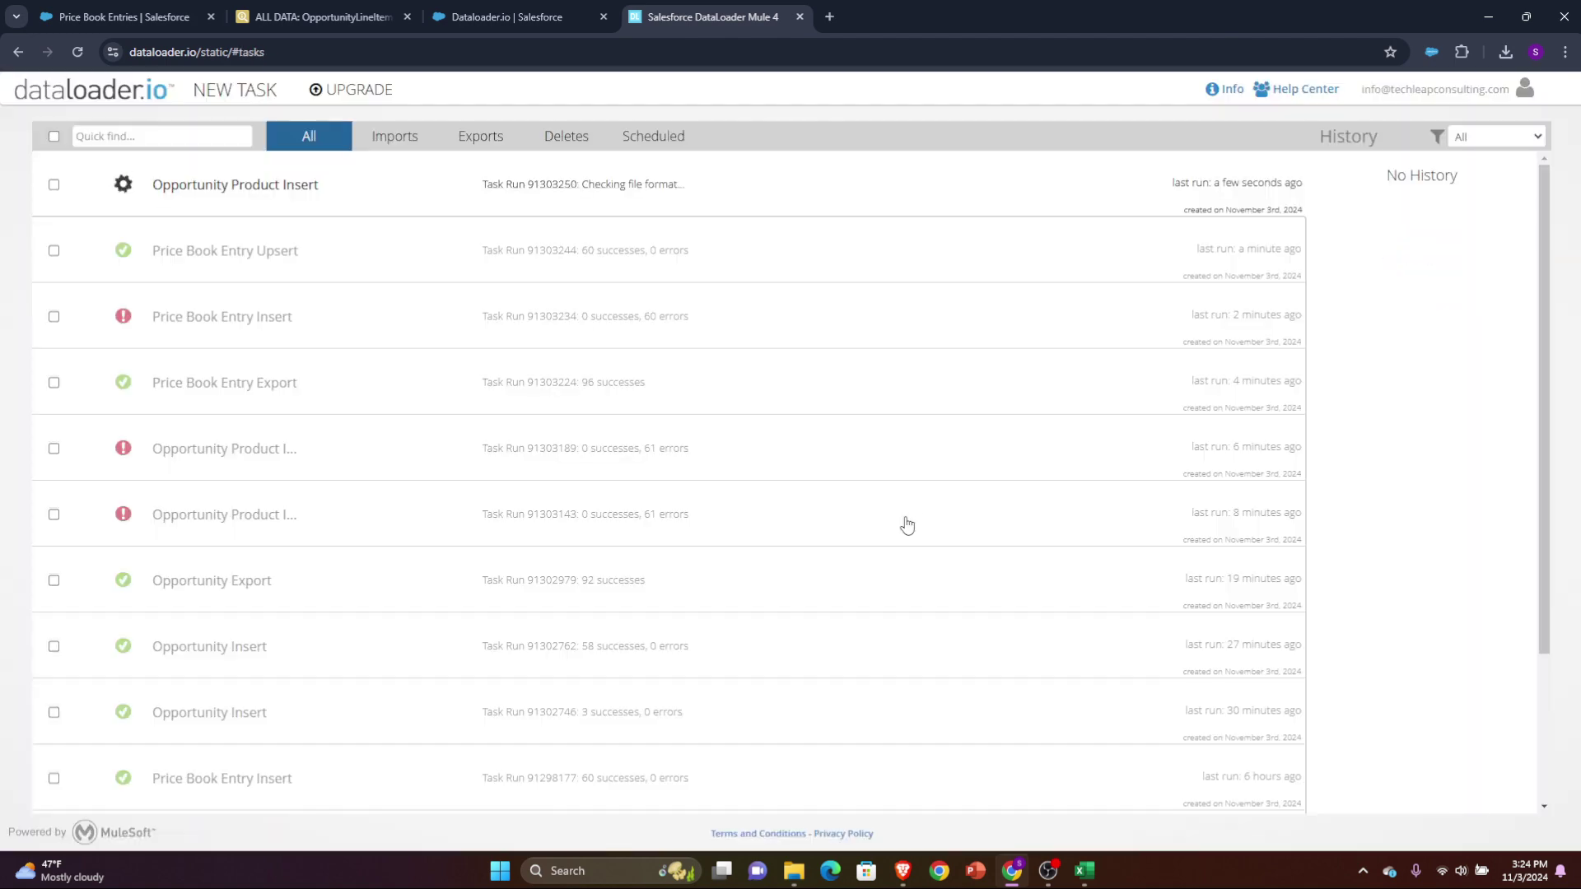
Switch to Salesforce and refresh the Products (Summer2025) list of BMW's Business Travel Package opportunity to check the new import.
click(128, 16)
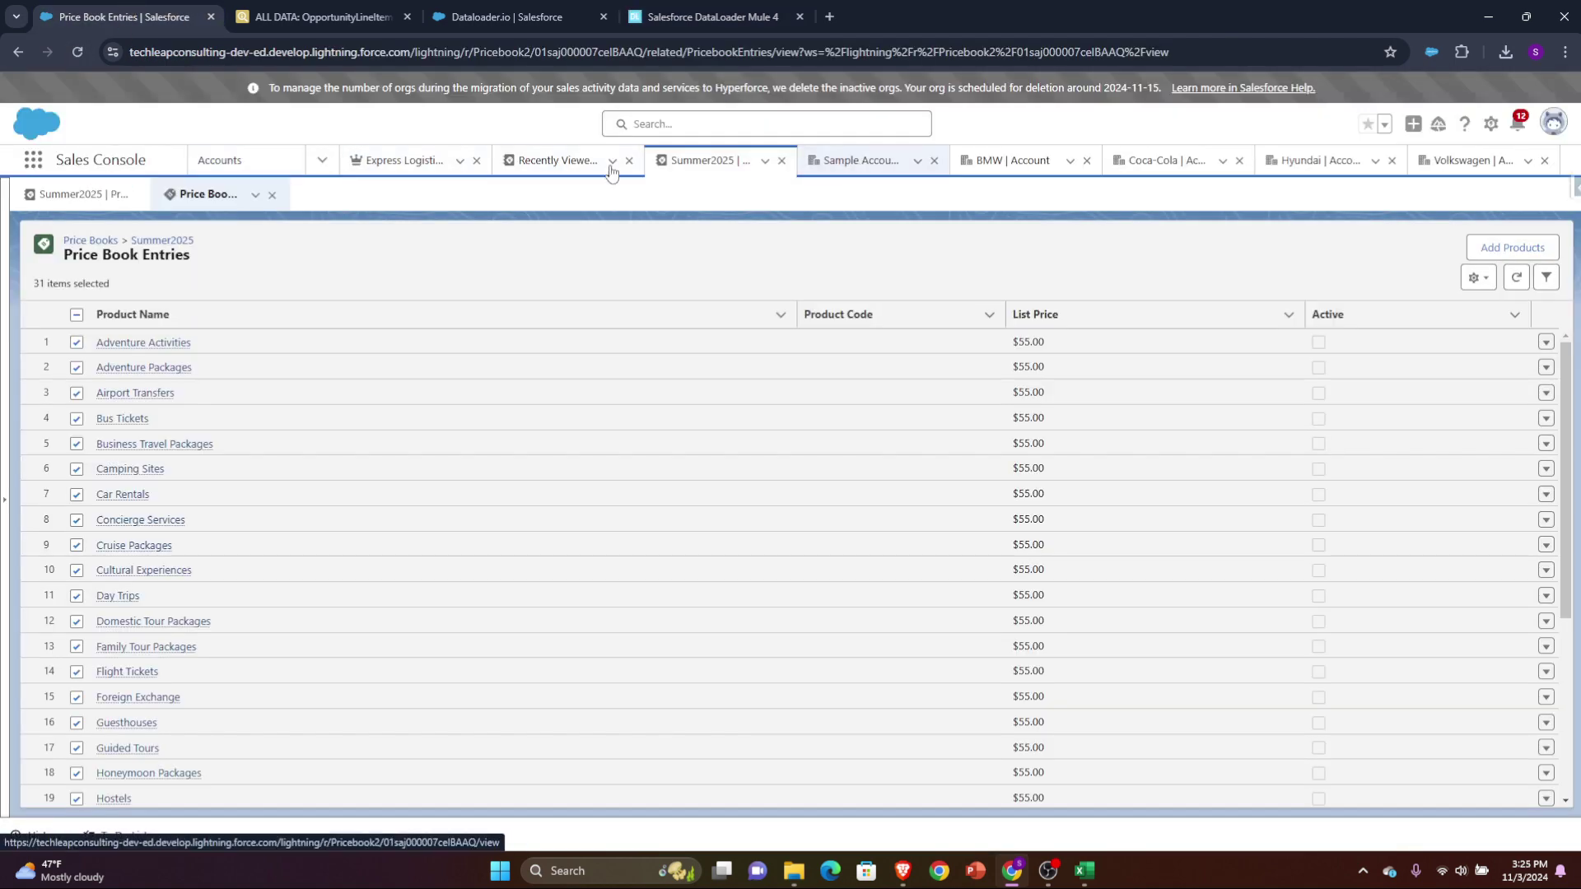
click(1009, 173)
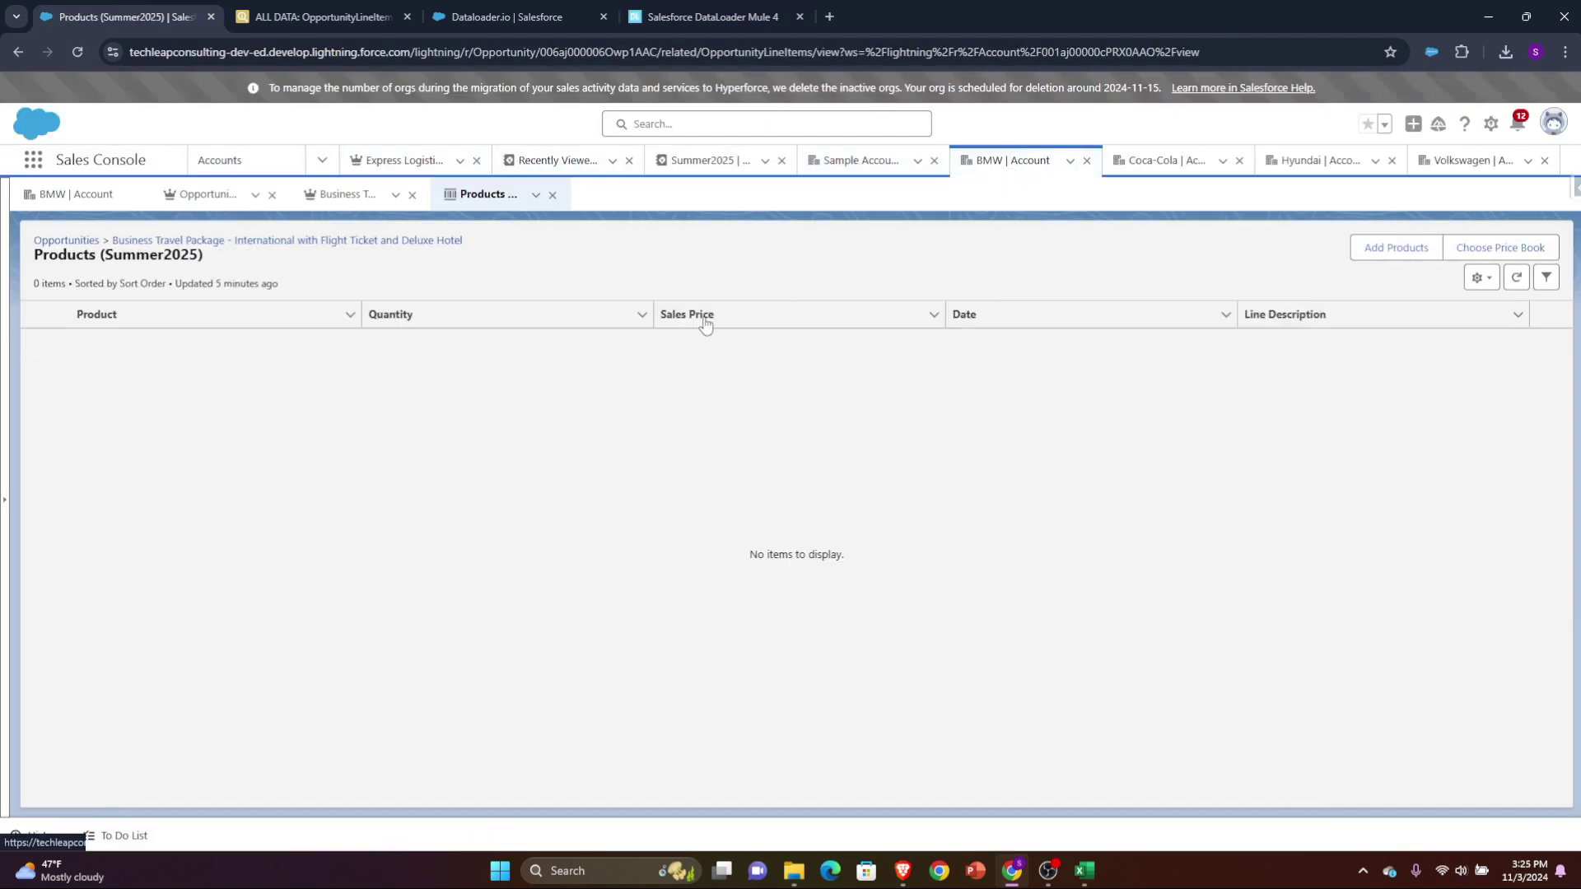
click(535, 196)
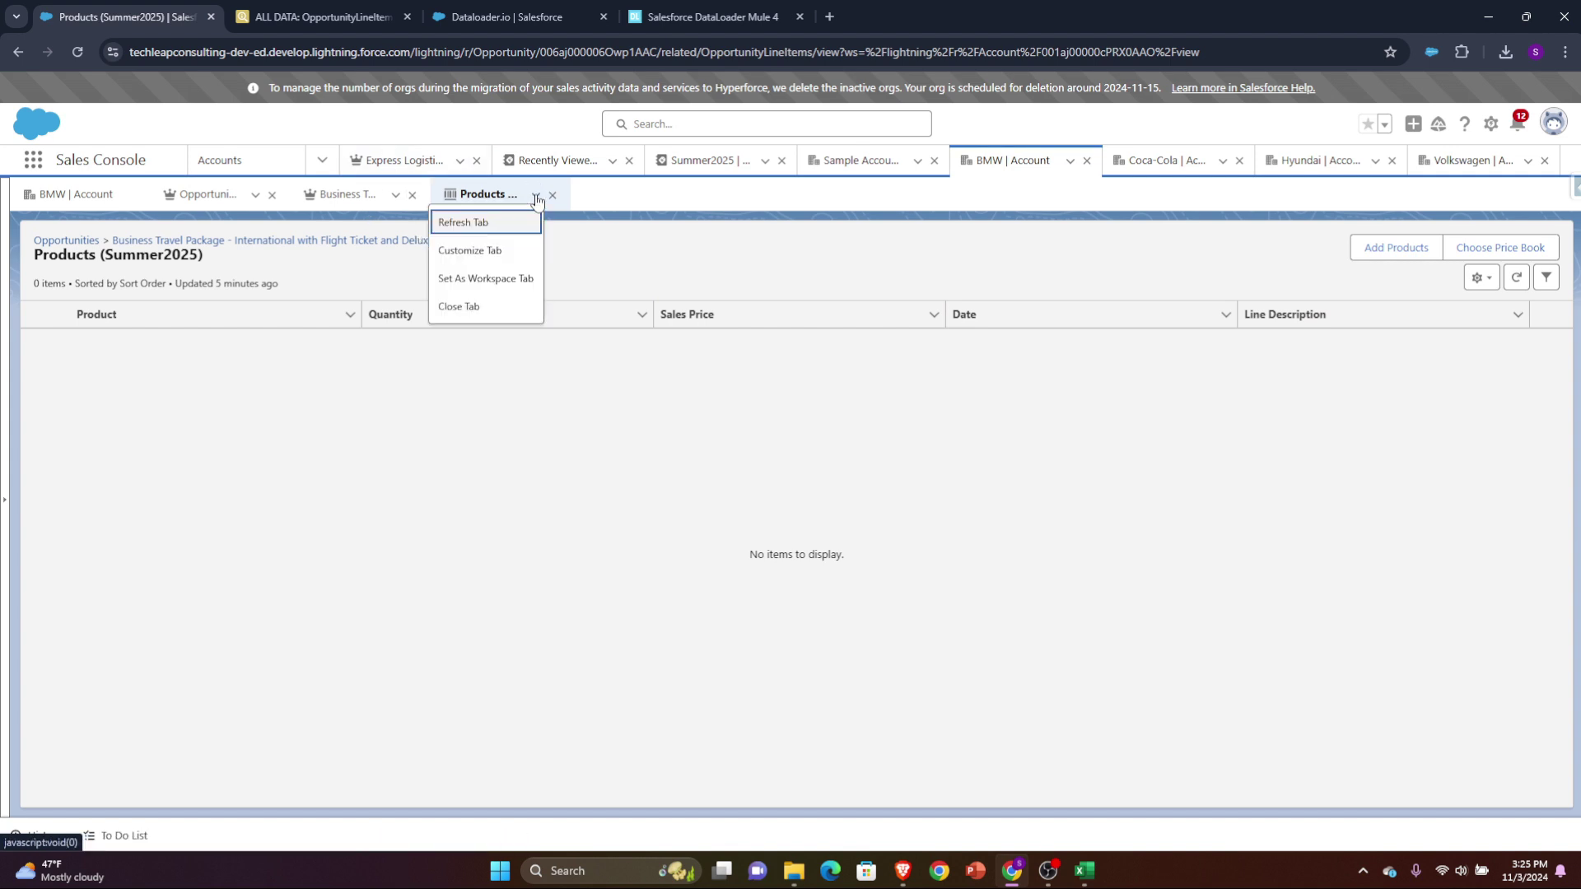
click(490, 226)
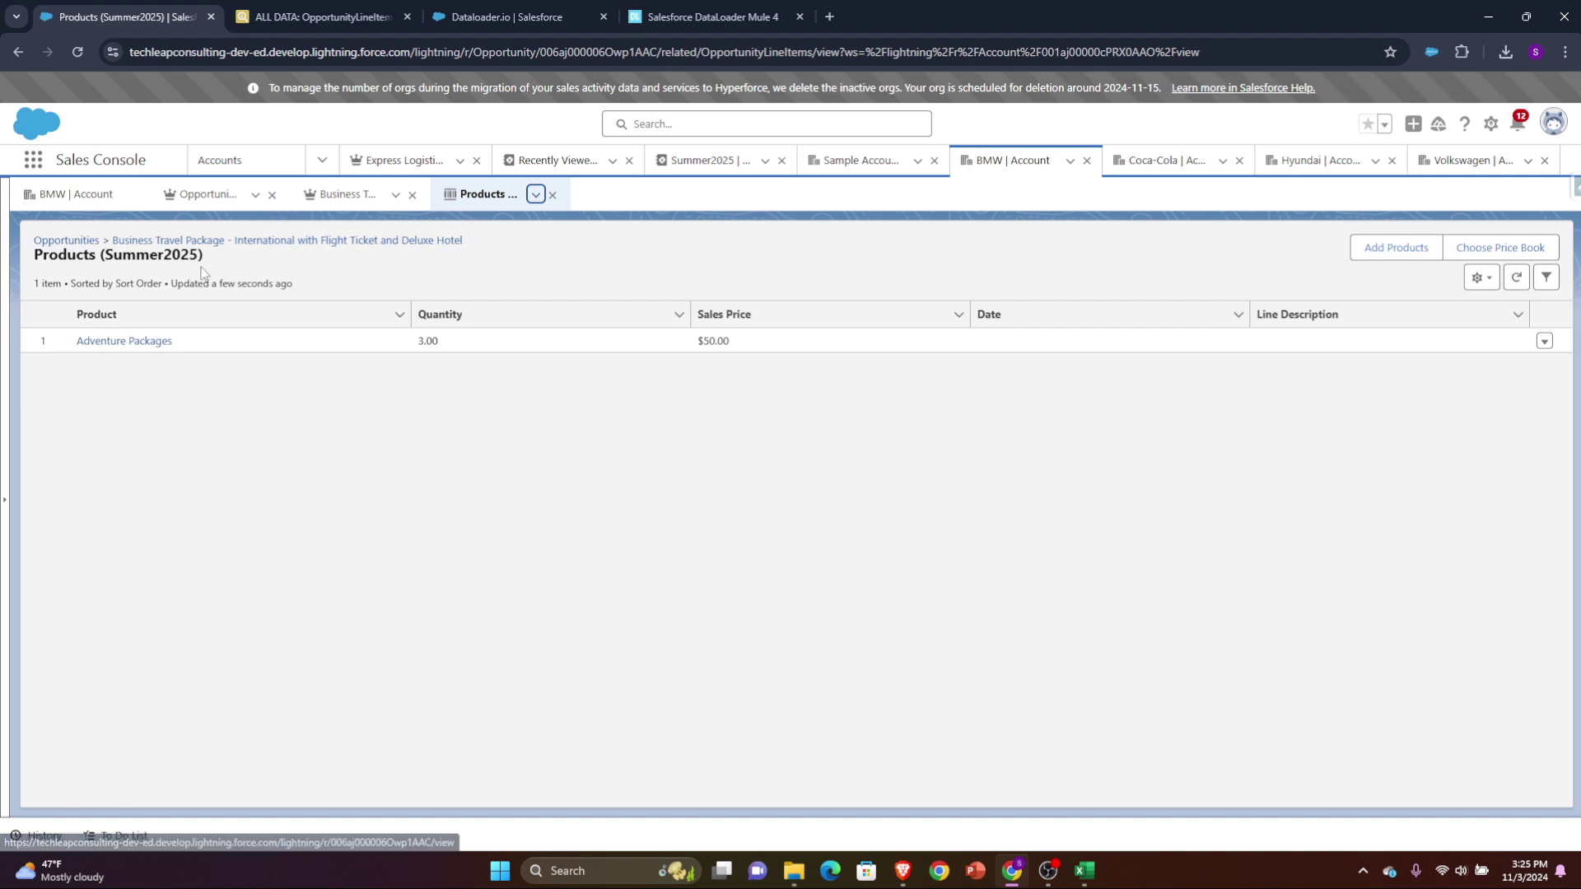
Open the Business Travel Package opportunity record from its Products list and refresh it to check its related products.
click(145, 239)
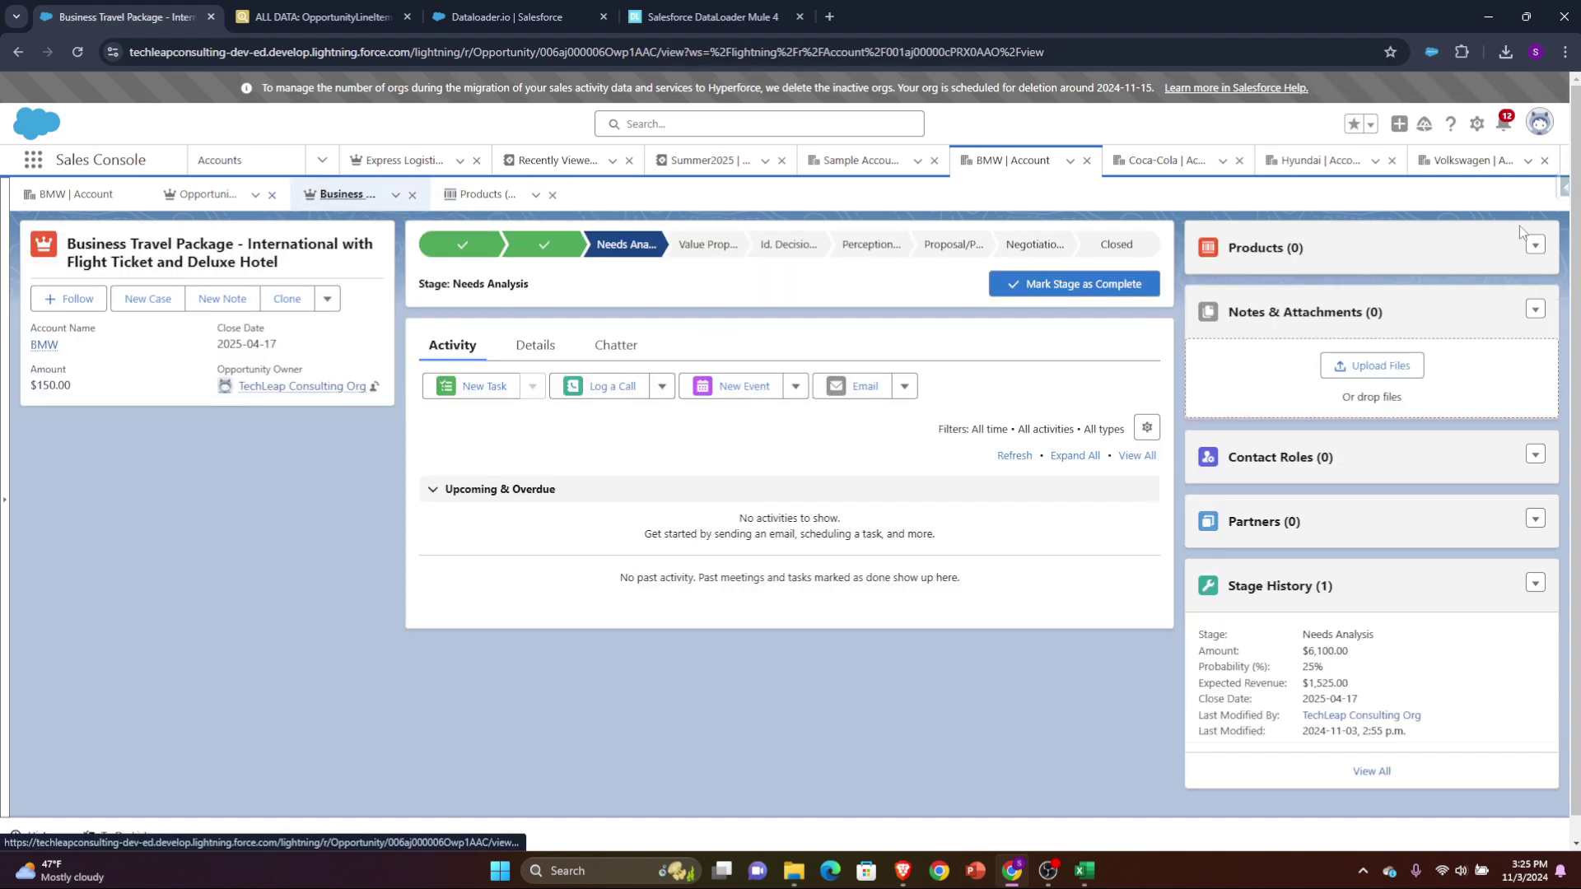
click(395, 195)
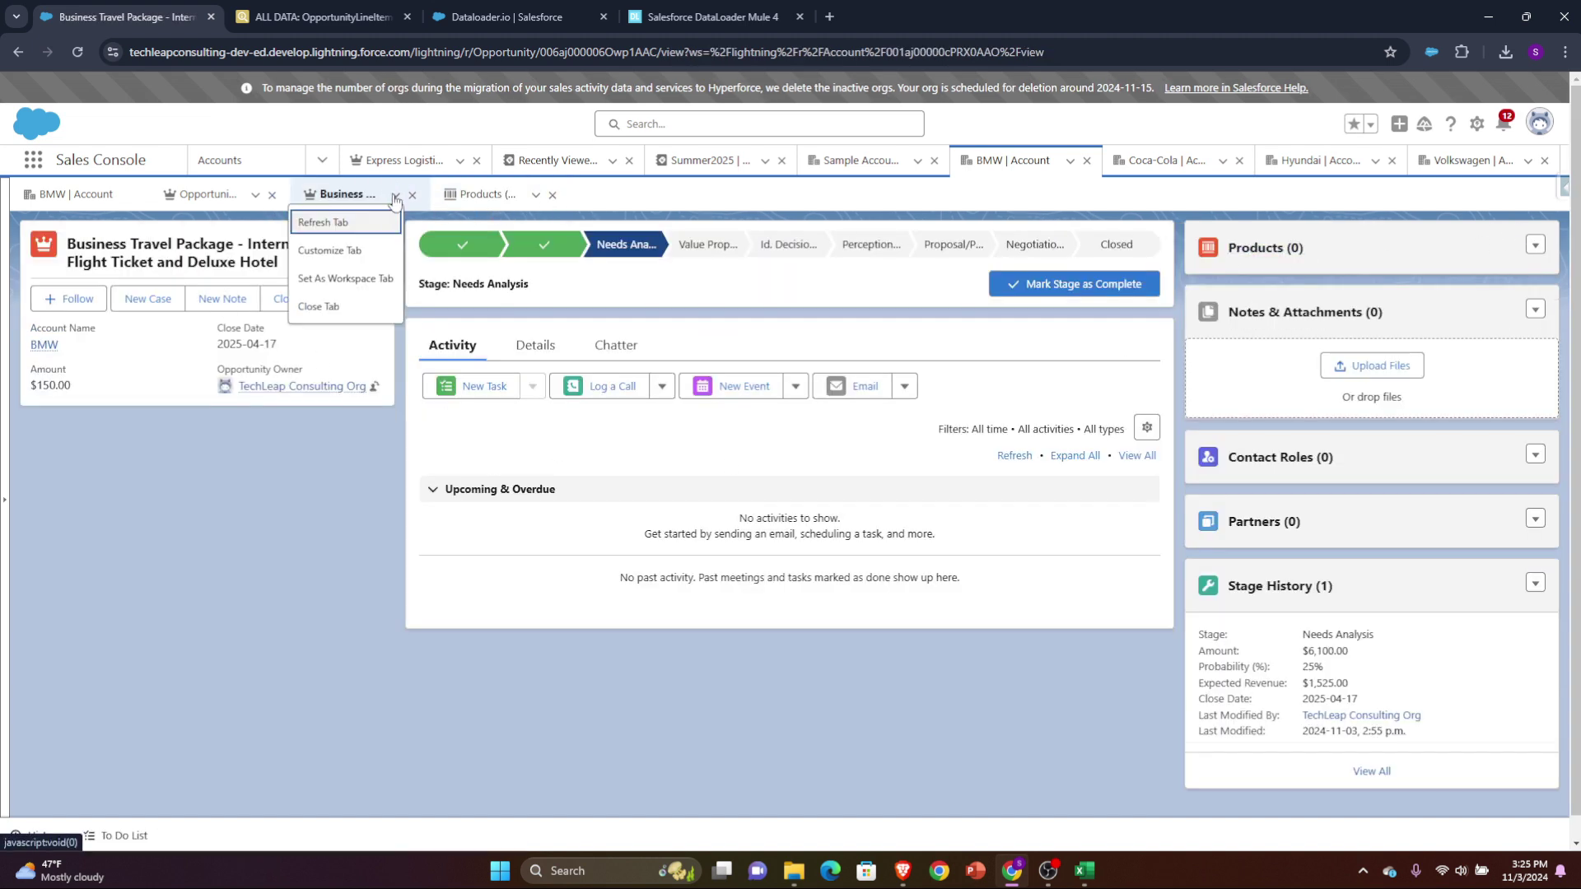
click(354, 222)
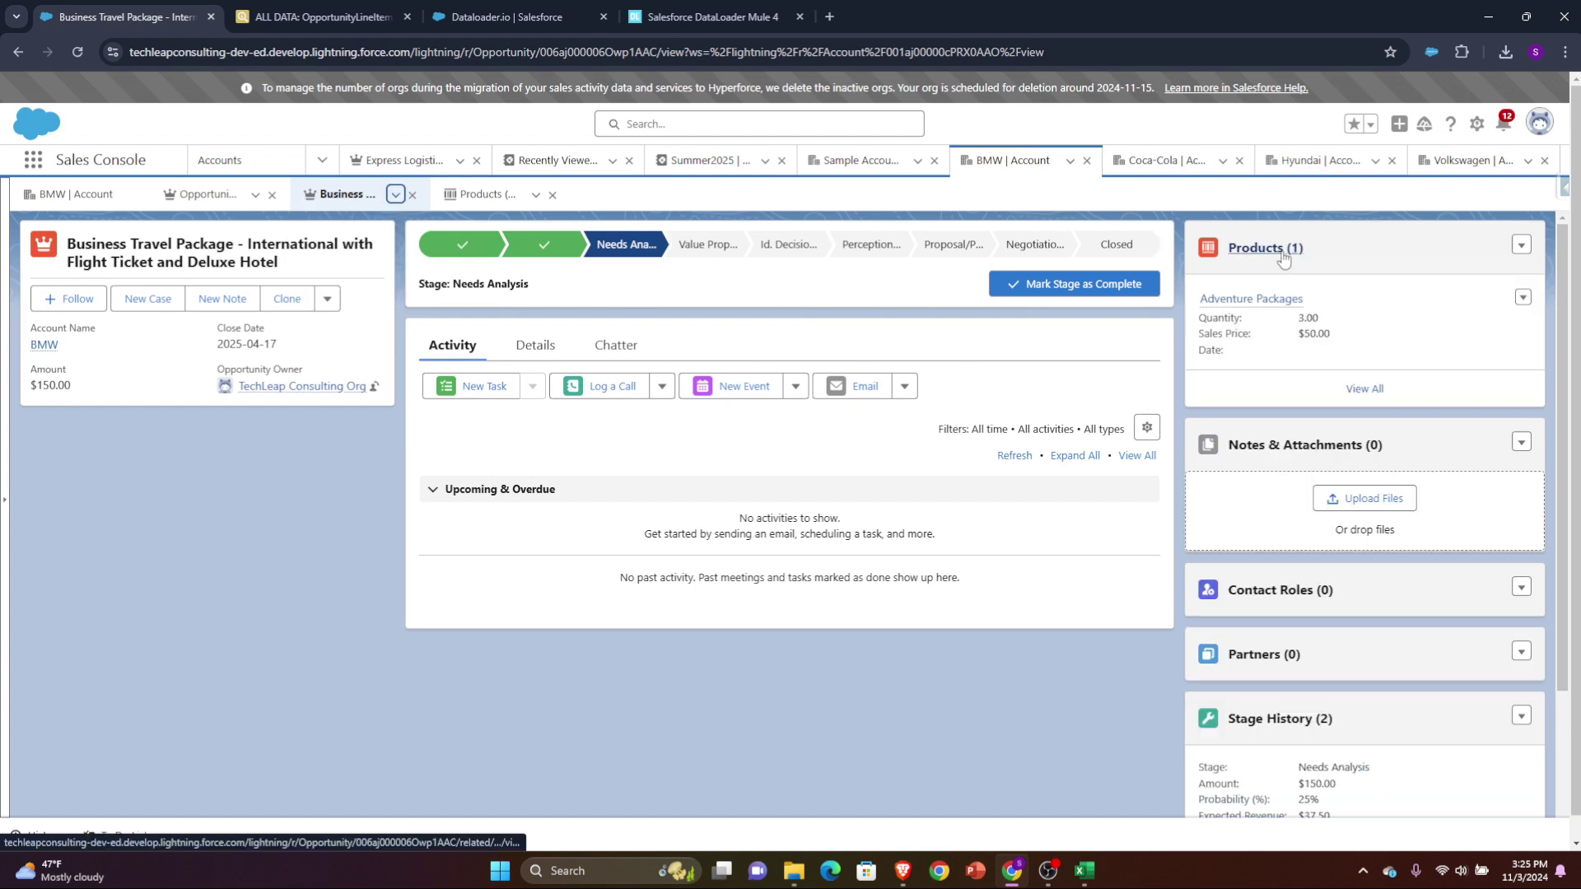